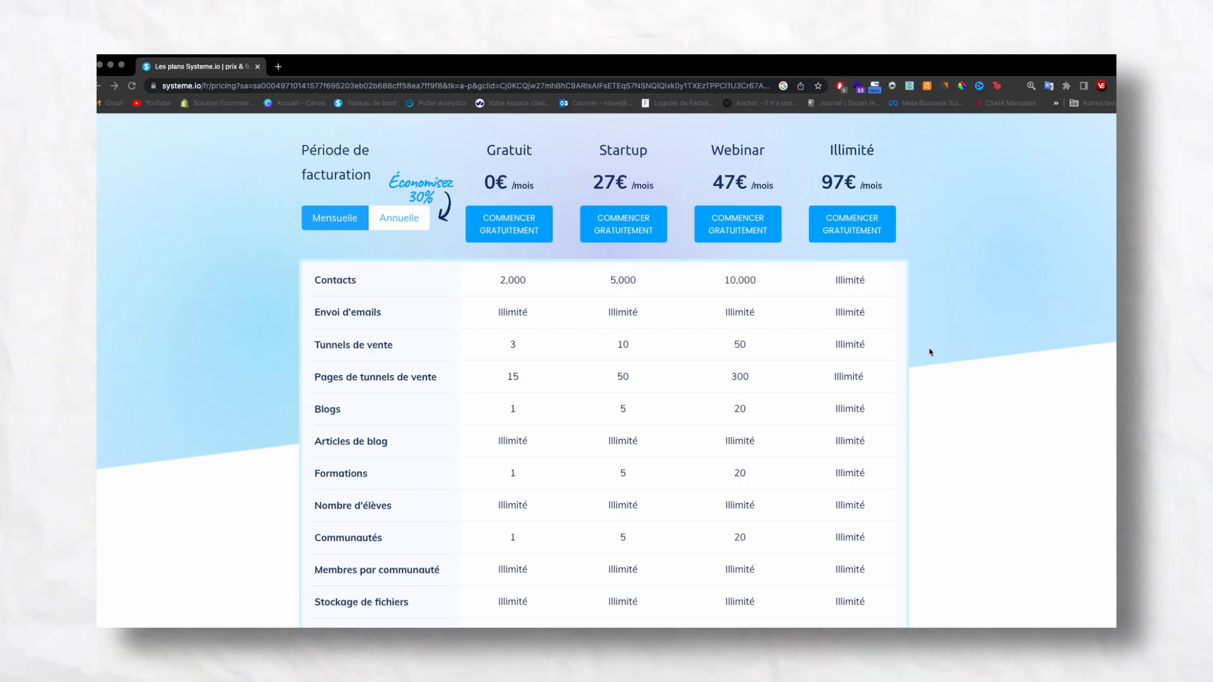
# Step: Examine the Systeme.io pricing table, comparing the limits of the Gratuit, Startup, Webinar and Illimité plans
pyautogui.scroll(3, 930, 352)
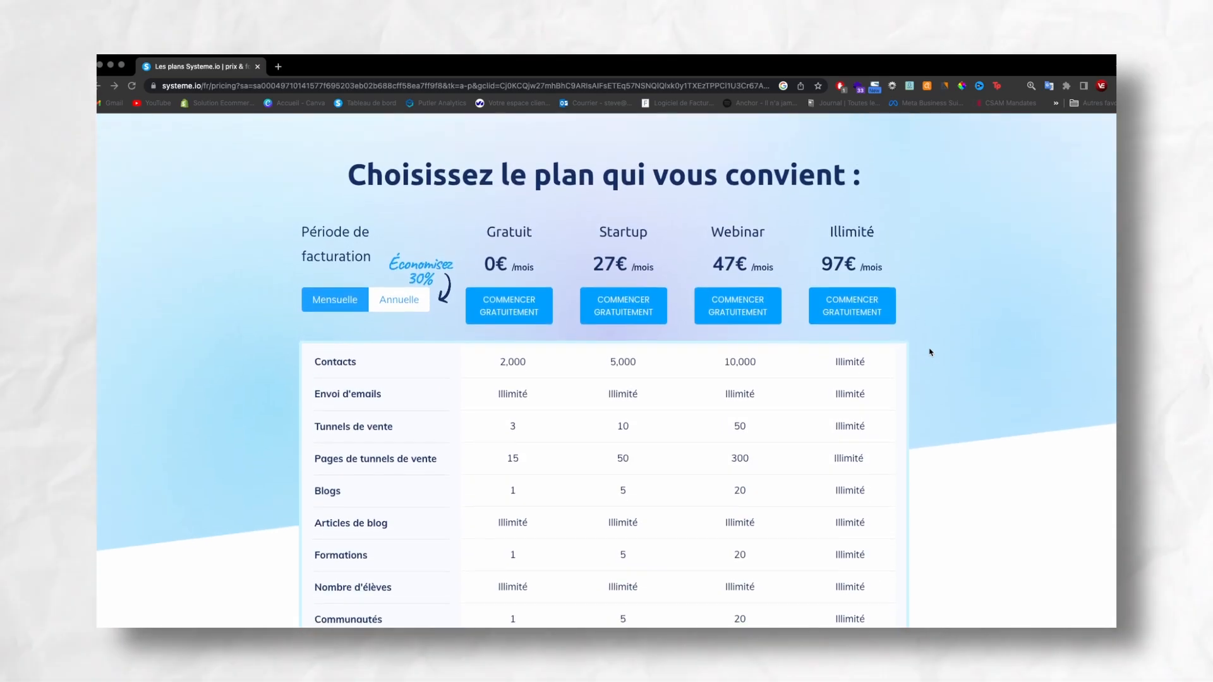
pyautogui.scroll(-5, 930, 352)
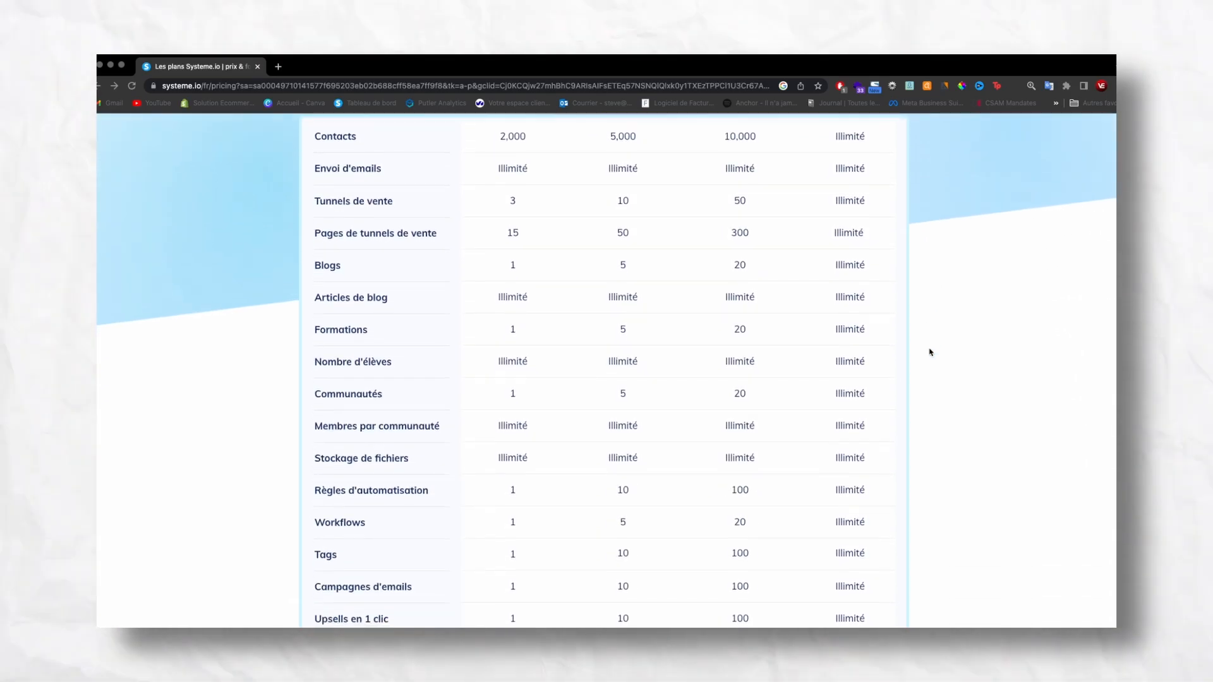
pyautogui.scroll(-5, 930, 352)
pyautogui.scroll(-5, 930, 352)
pyautogui.scroll(-2, 929, 351)
pyautogui.scroll(15, 930, 352)
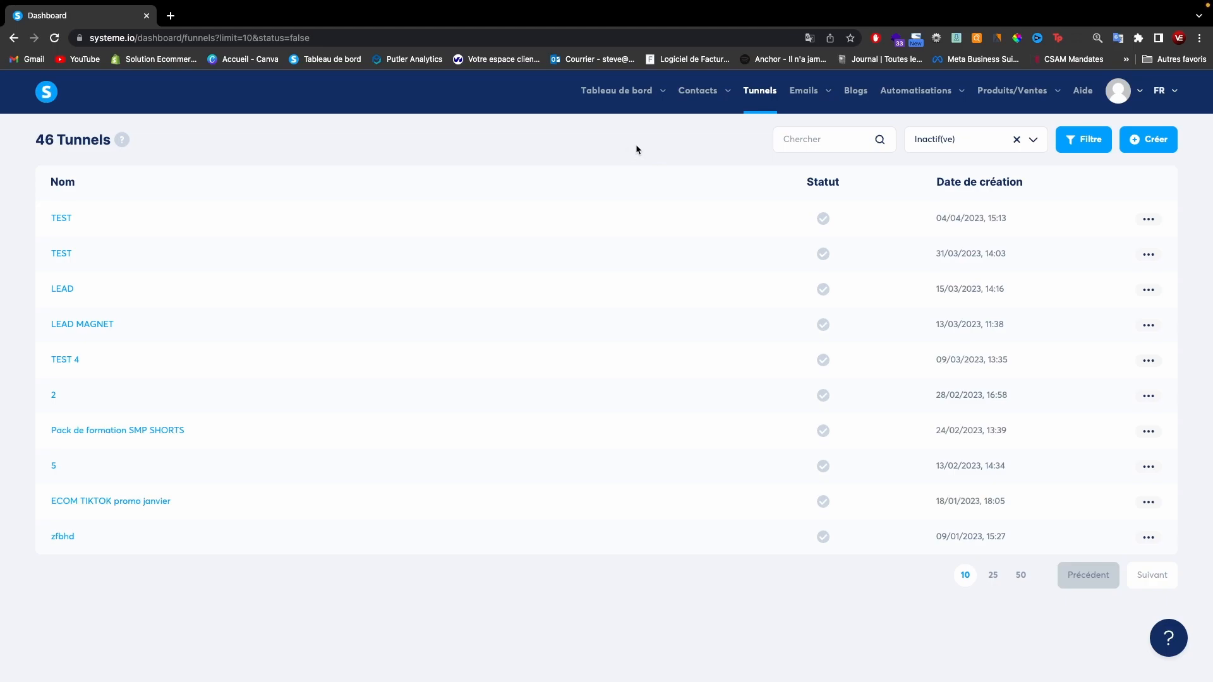
# Step: Start creating a new funnel and name it TEST
pyautogui.click(1142, 143)
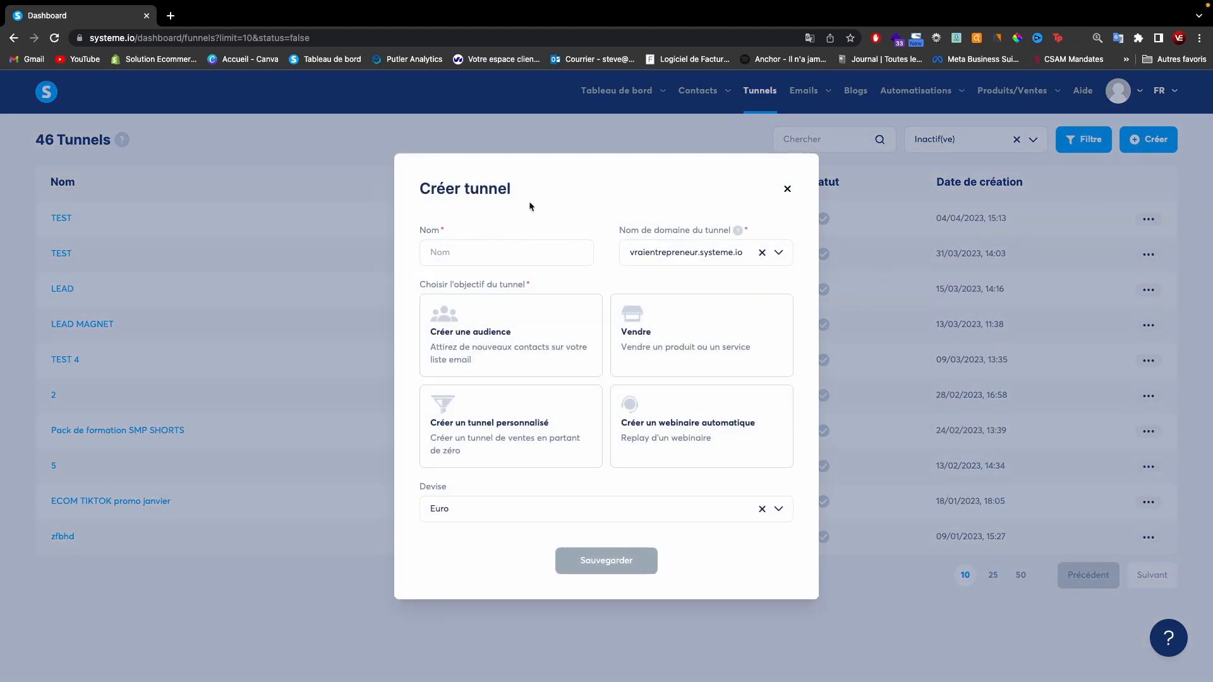
pyautogui.click(480, 253)
pyautogui.write('R')
pyautogui.press('BackSpace')
pyautogui.write('TES')
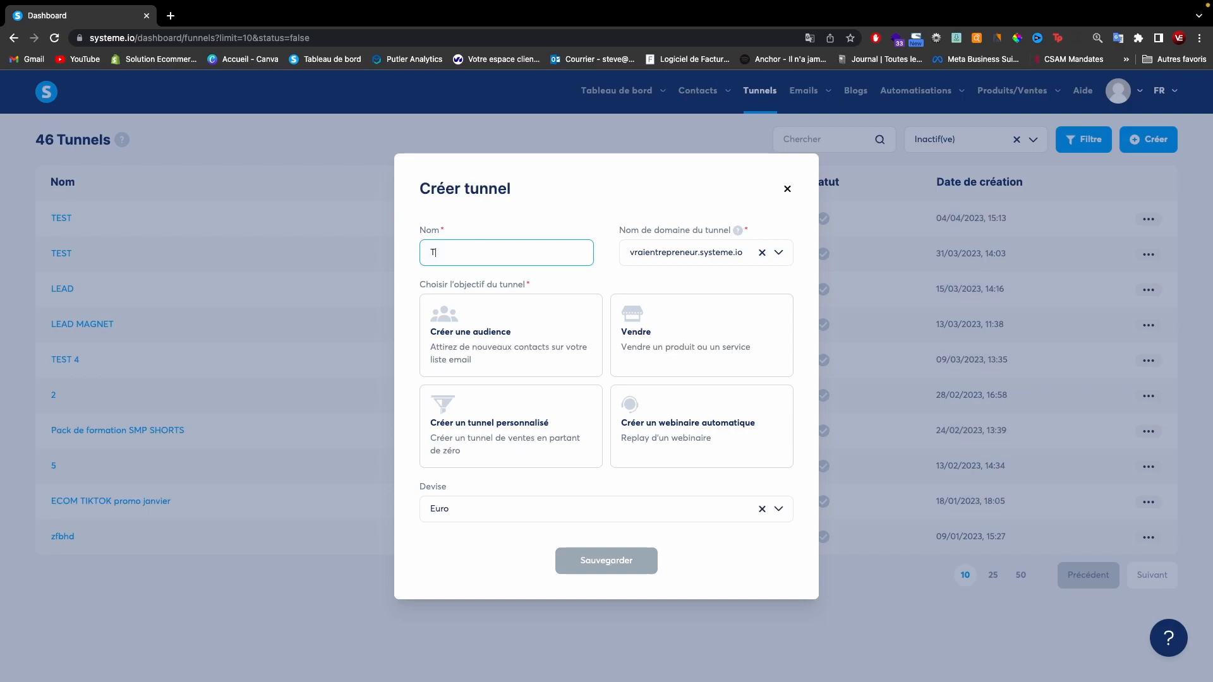
pyautogui.click(537, 226)
pyautogui.click(496, 249)
# Step: Choose Euro as the funnel's currency and Vendre as its goal, and save the funnel
pyautogui.click(780, 514)
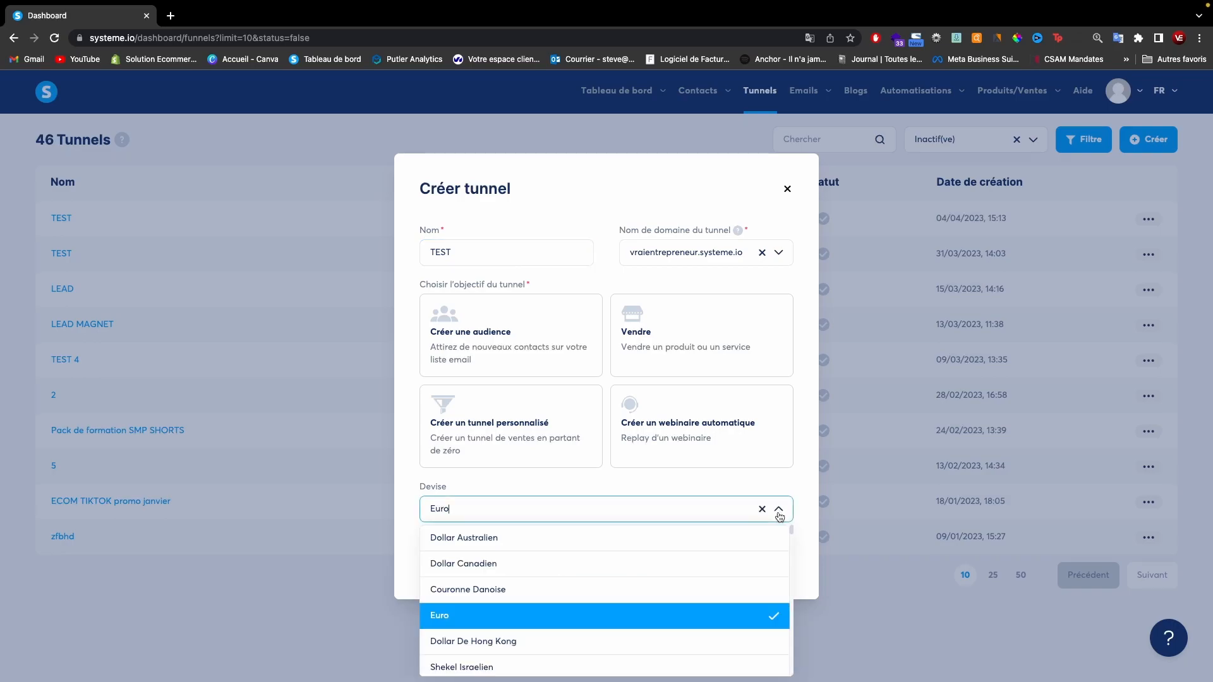
pyautogui.click(580, 617)
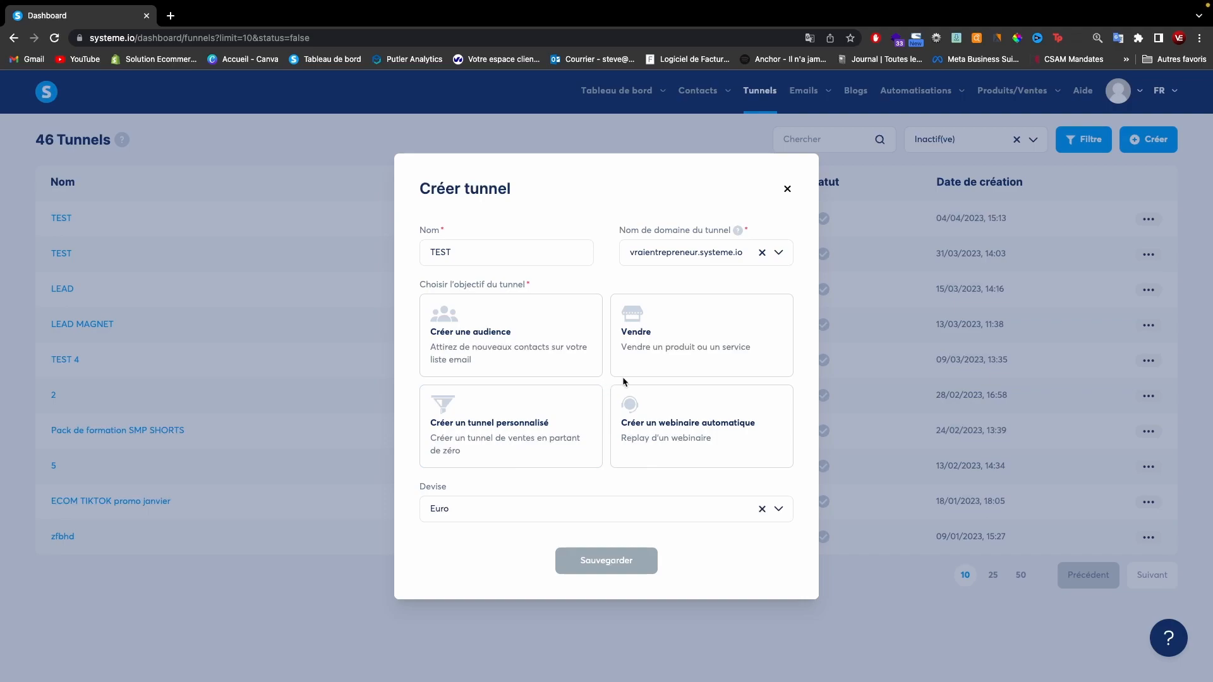
pyautogui.click(665, 346)
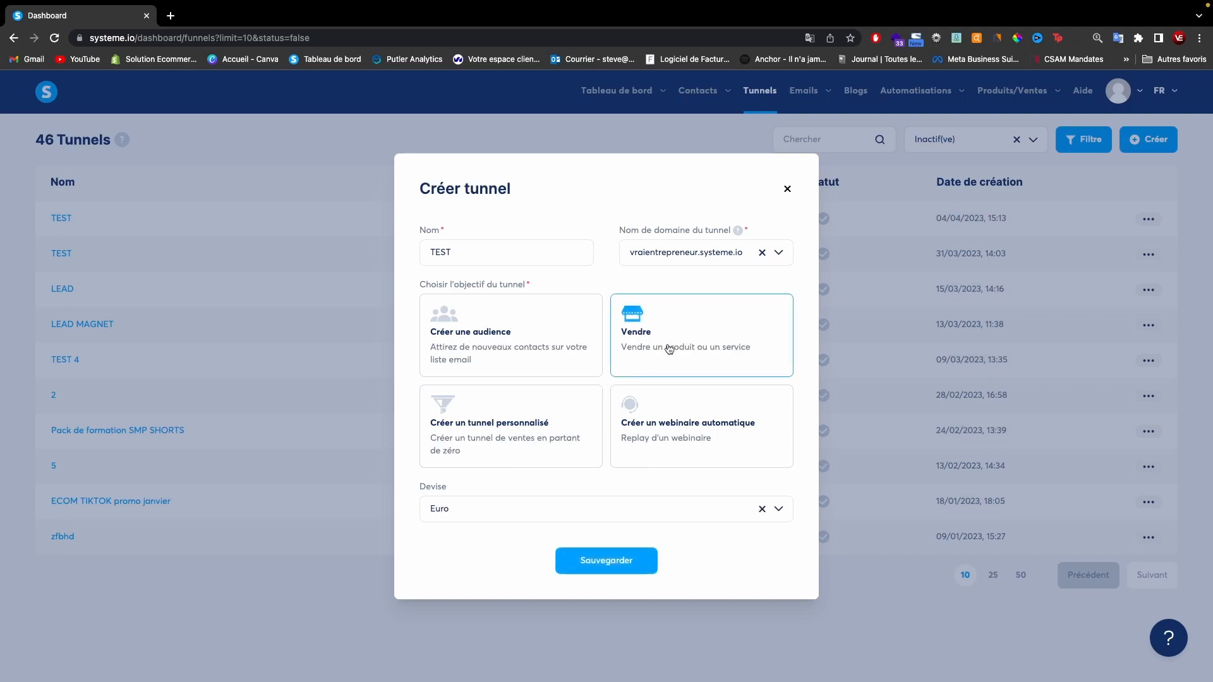
pyautogui.click(621, 561)
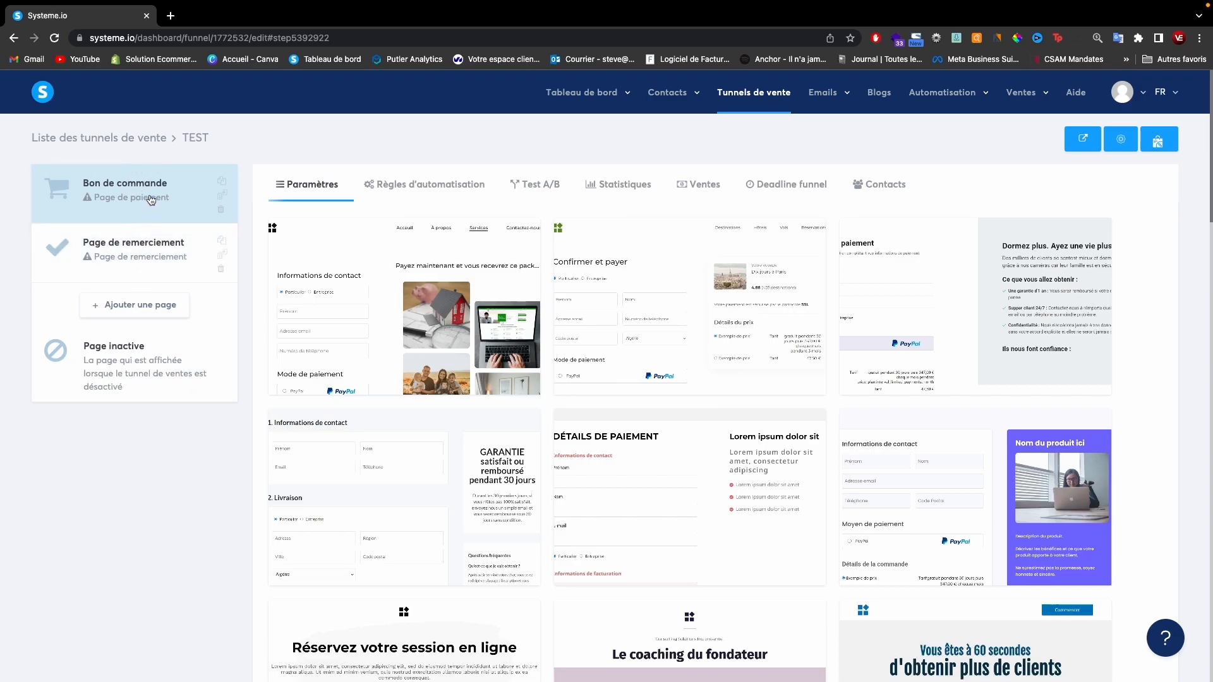
# Step: Add a funnel page named PAGE VENTE of type Page de vente and move it before Bon de commande
pyautogui.click(153, 307)
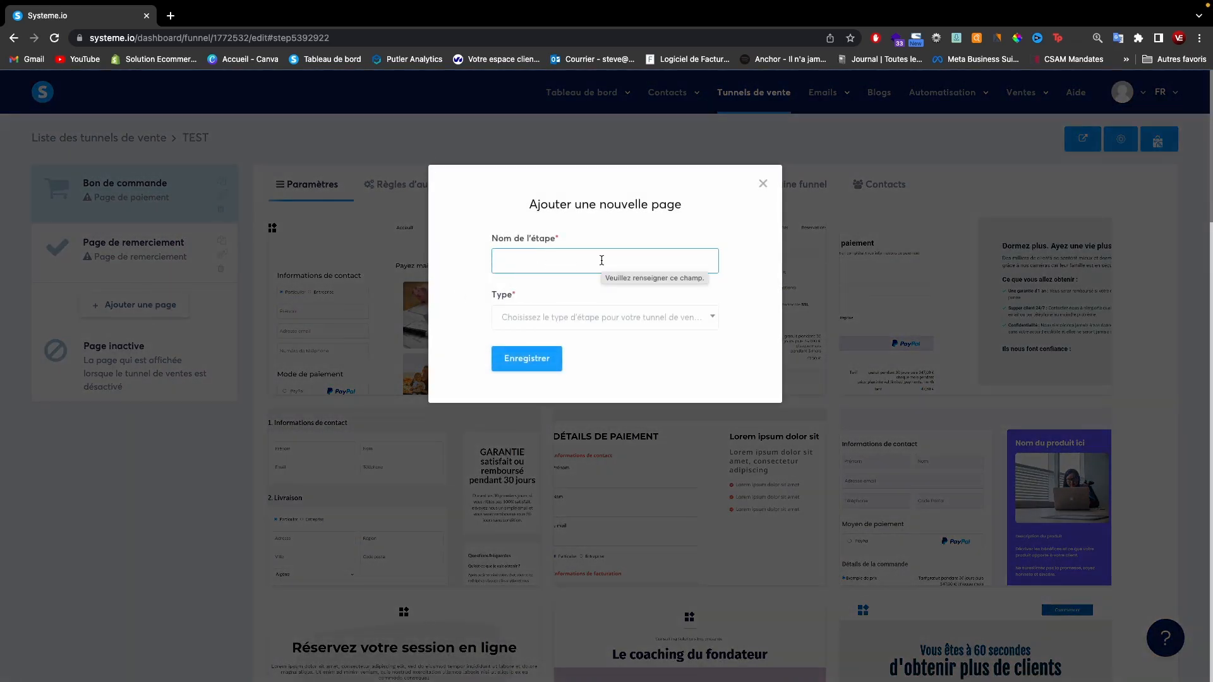
pyautogui.write('PAGE VENTE')
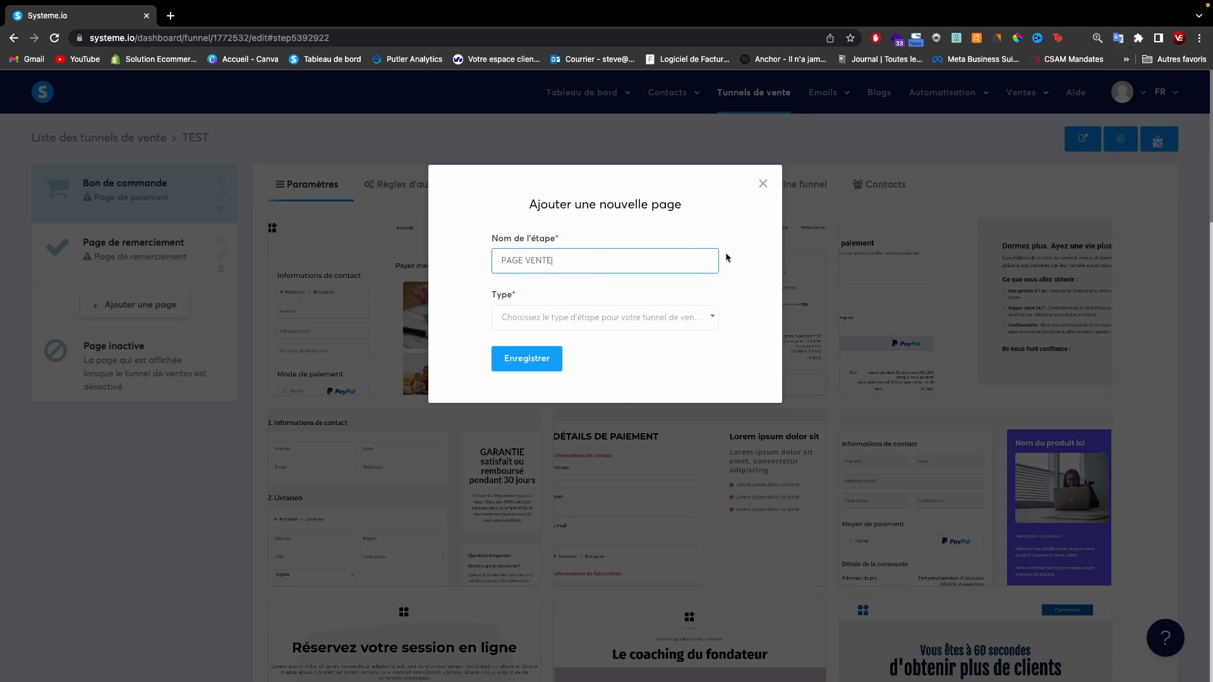
pyautogui.click(663, 319)
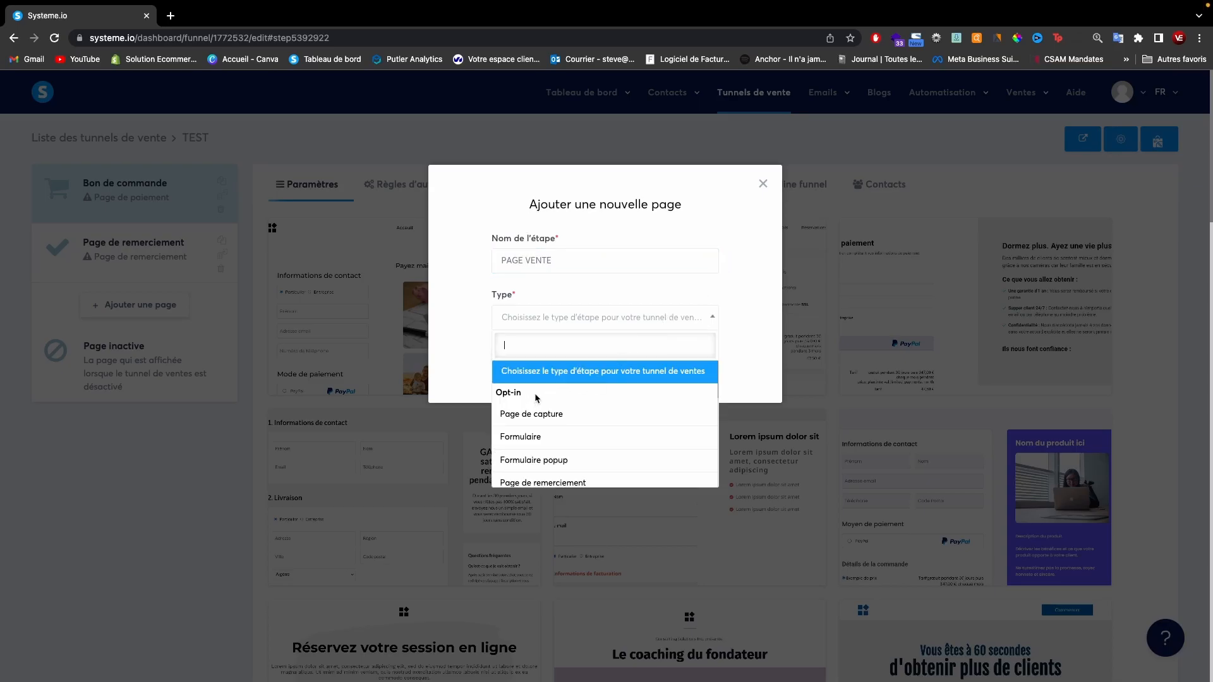
pyautogui.scroll(-5, 551, 430)
pyautogui.scroll(5, 551, 438)
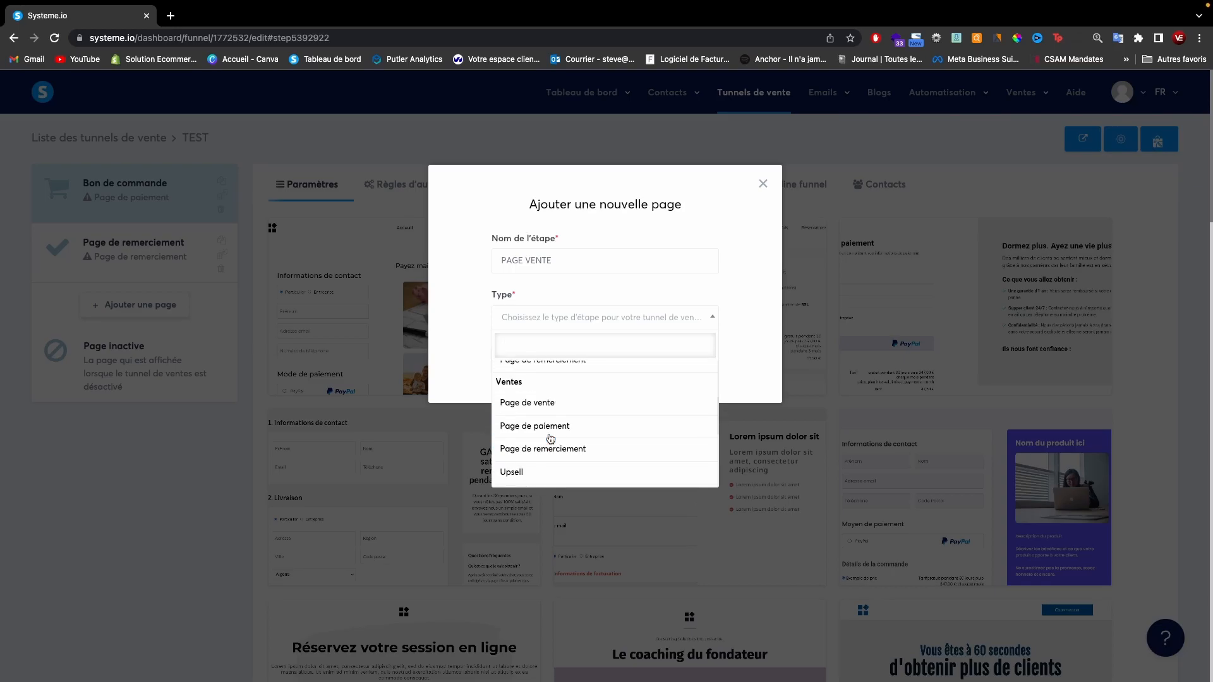
pyautogui.click(528, 403)
pyautogui.click(534, 360)
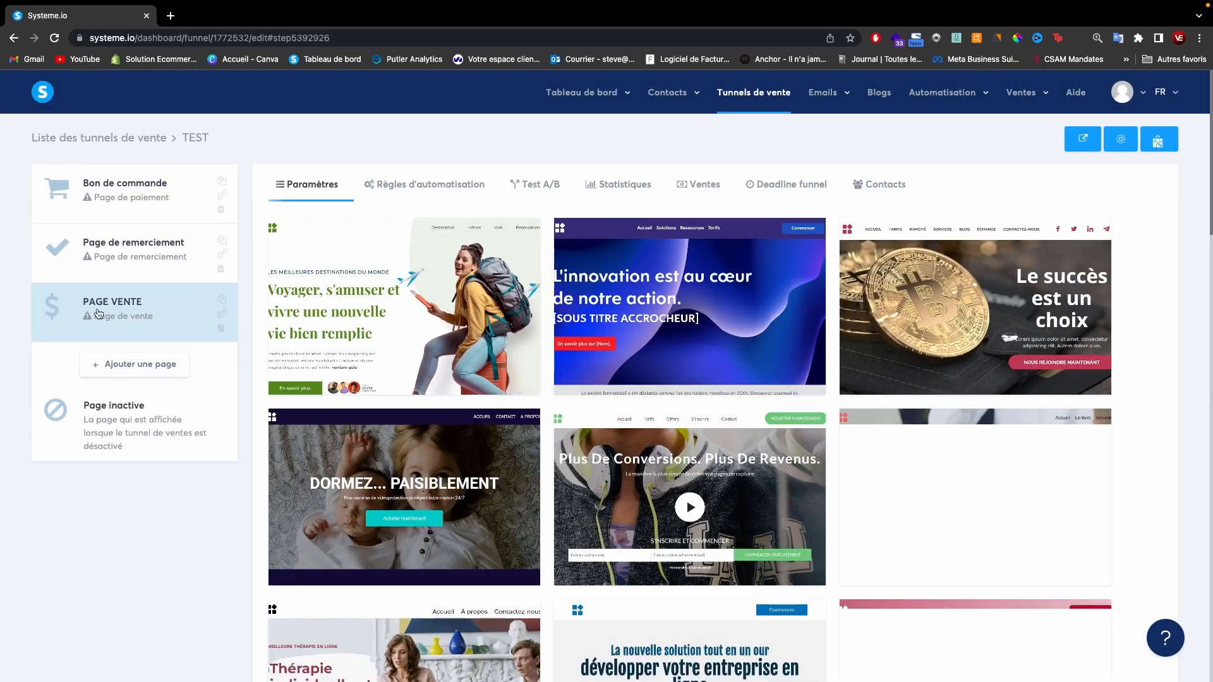
pyautogui.moveTo(98, 314); pyautogui.dragTo(104, 200)
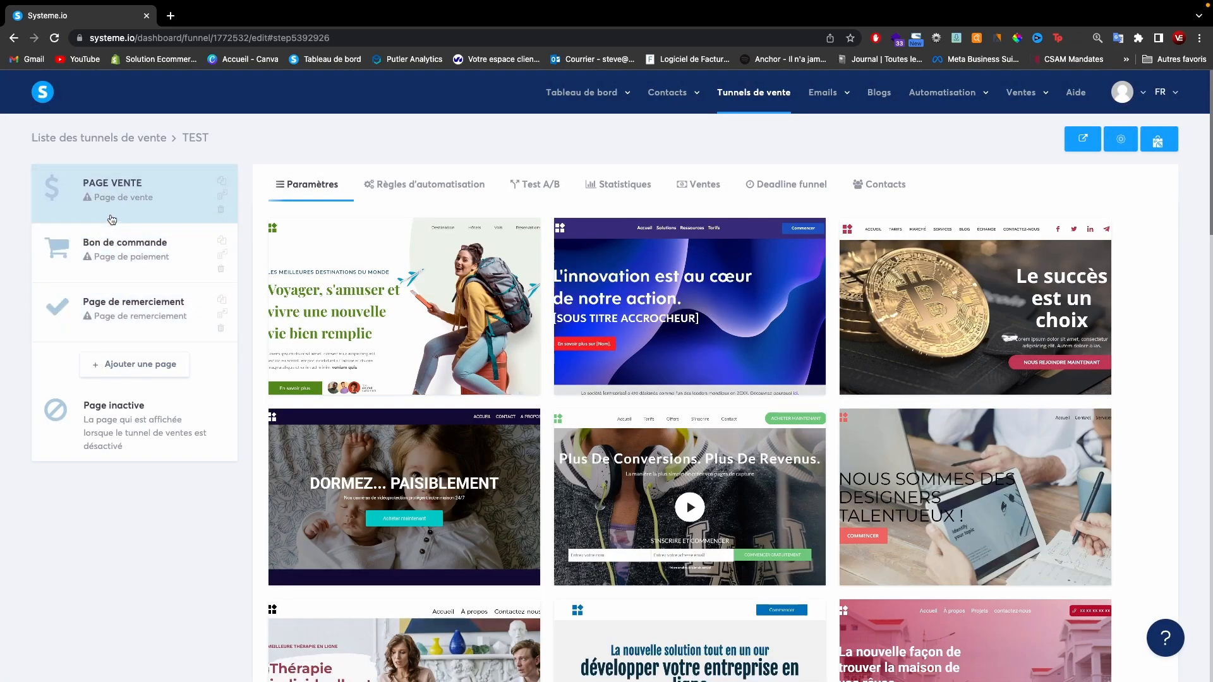
# Step: Add a funnel page named UPSELL 1 of type Upsell and place it between Bon de commande and Page de remerciement
pyautogui.click(141, 367)
pyautogui.write('UPSELLA')
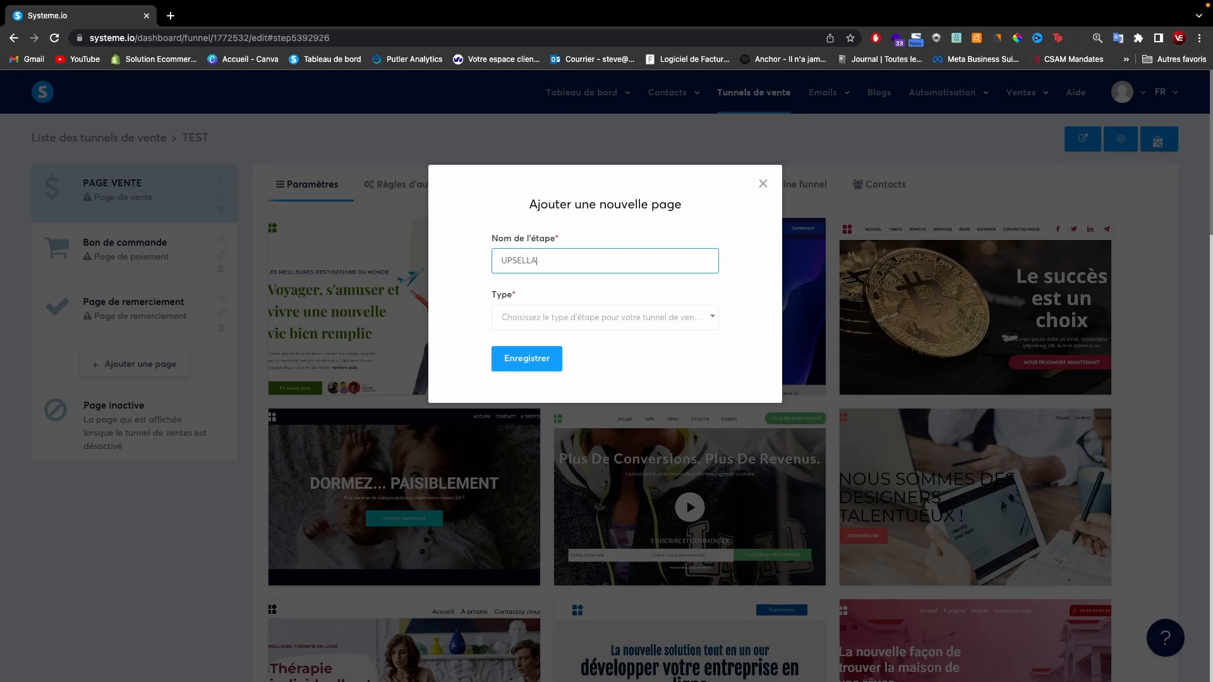
pyautogui.write(' 1')
pyautogui.click(682, 318)
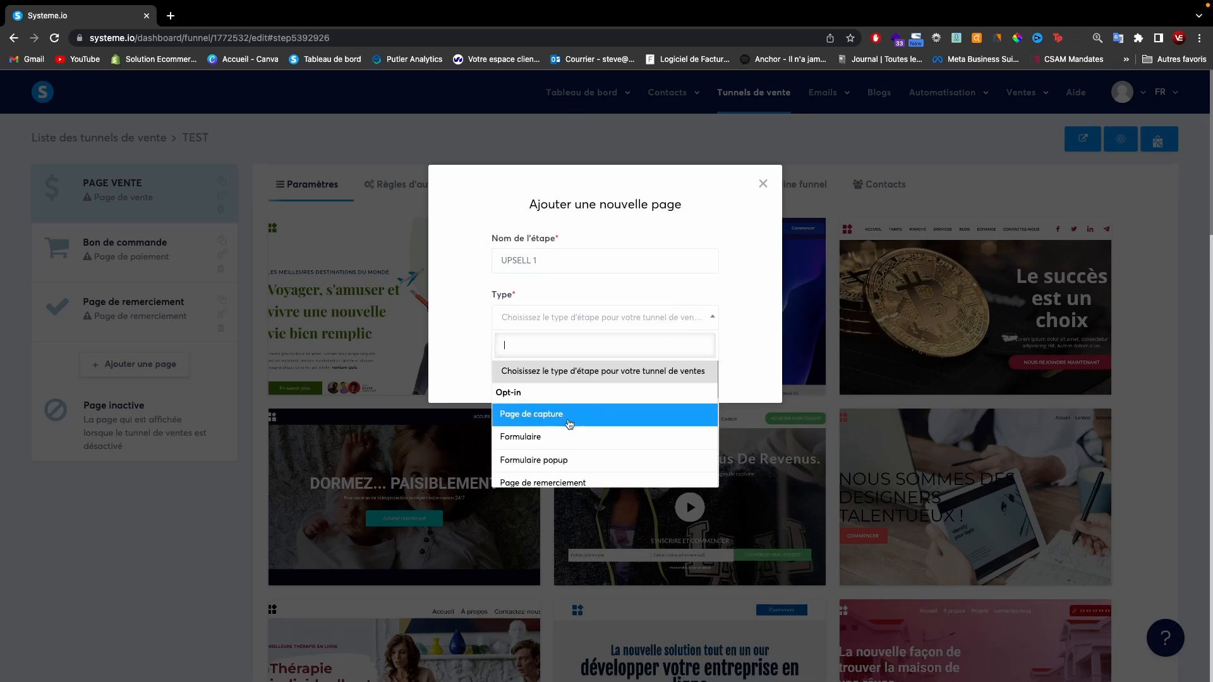
pyautogui.scroll(-1, 566, 425)
pyautogui.scroll(-4, 566, 430)
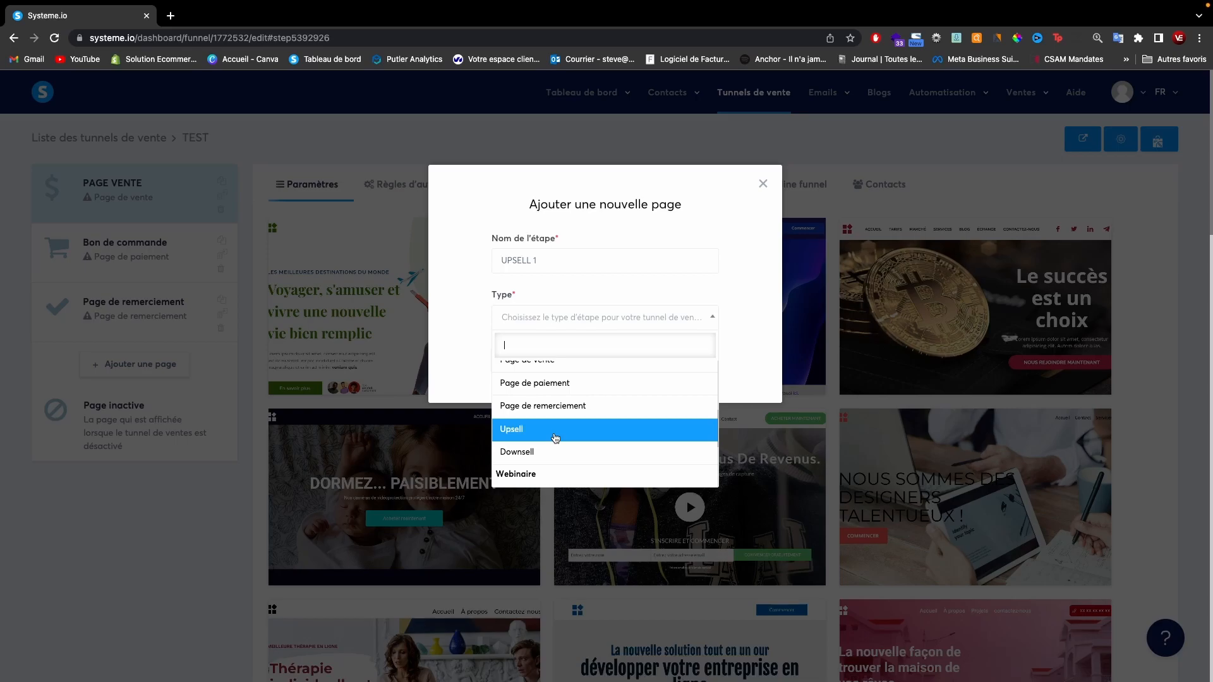
pyautogui.click(555, 431)
pyautogui.click(543, 374)
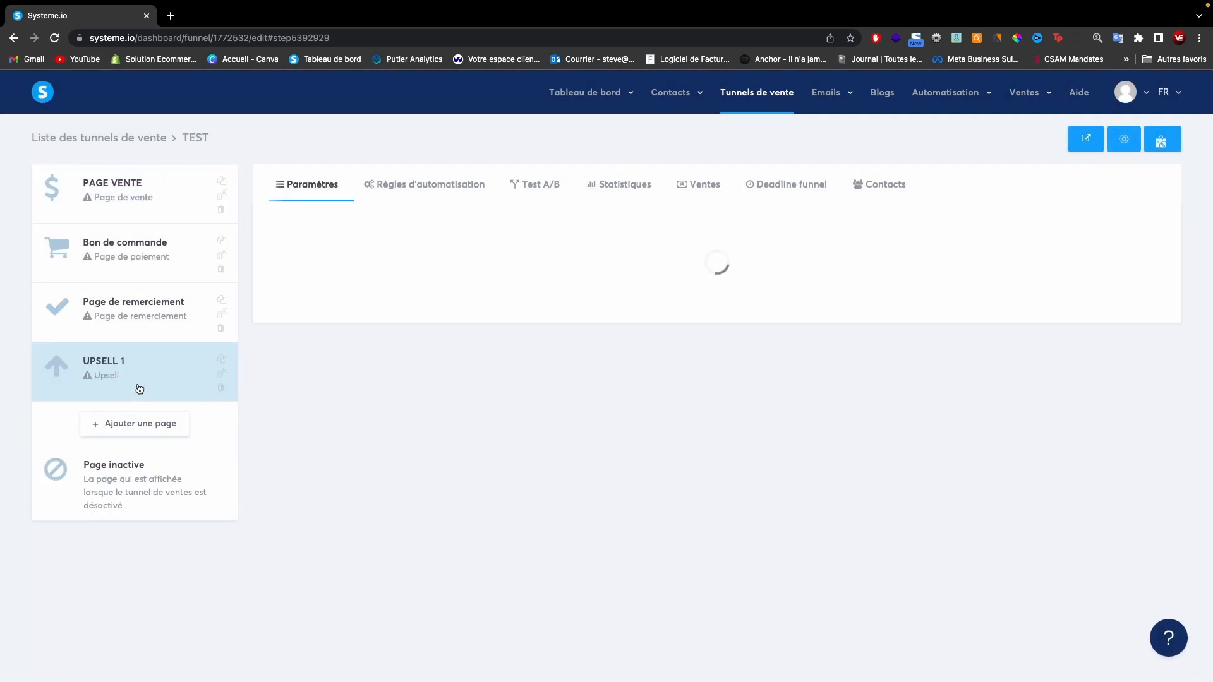
pyautogui.moveTo(135, 387); pyautogui.dragTo(130, 301)
# Step: Add a funnel page named UPSELL 2 of type Upsell and place it between UPSELL 1 and Page de remerciement
pyautogui.click(165, 428)
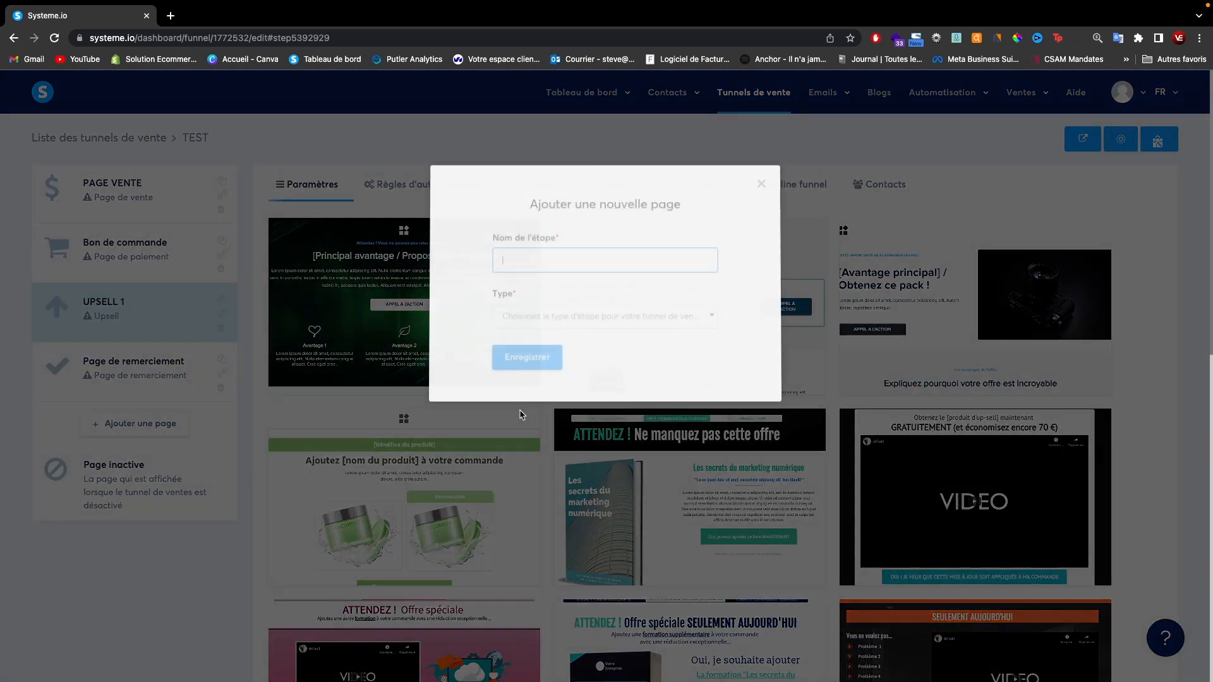
pyautogui.write('UPSELL 2')
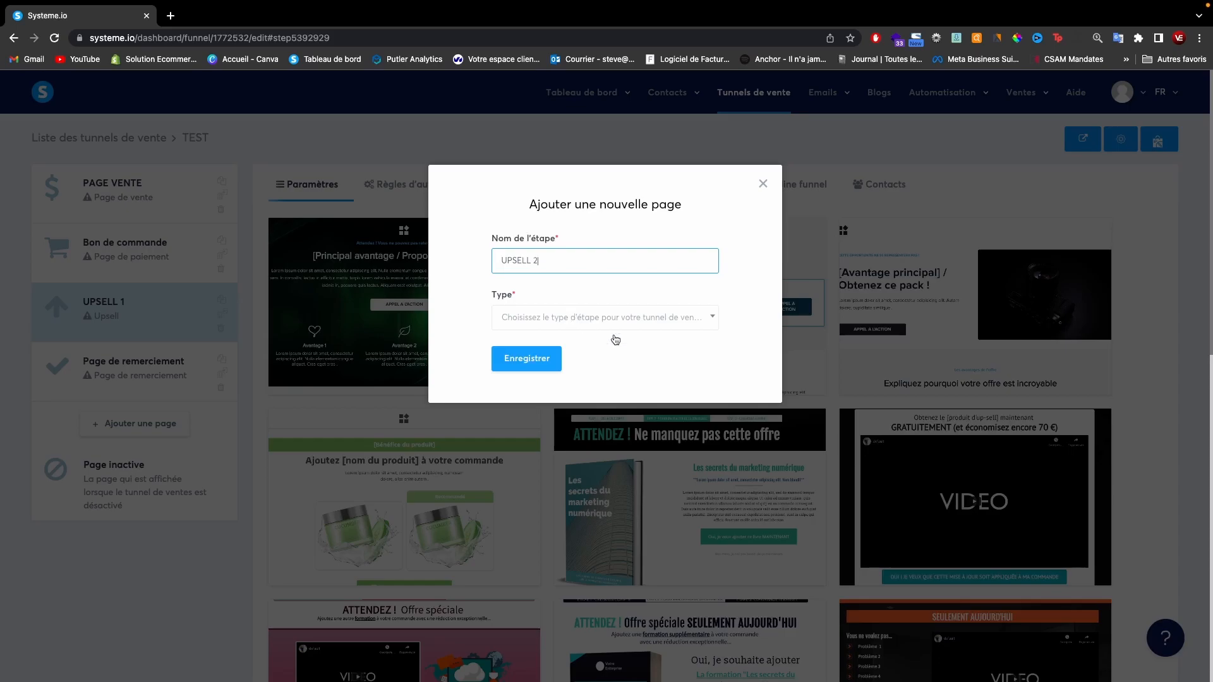
pyautogui.click(645, 322)
pyautogui.scroll(-3, 548, 414)
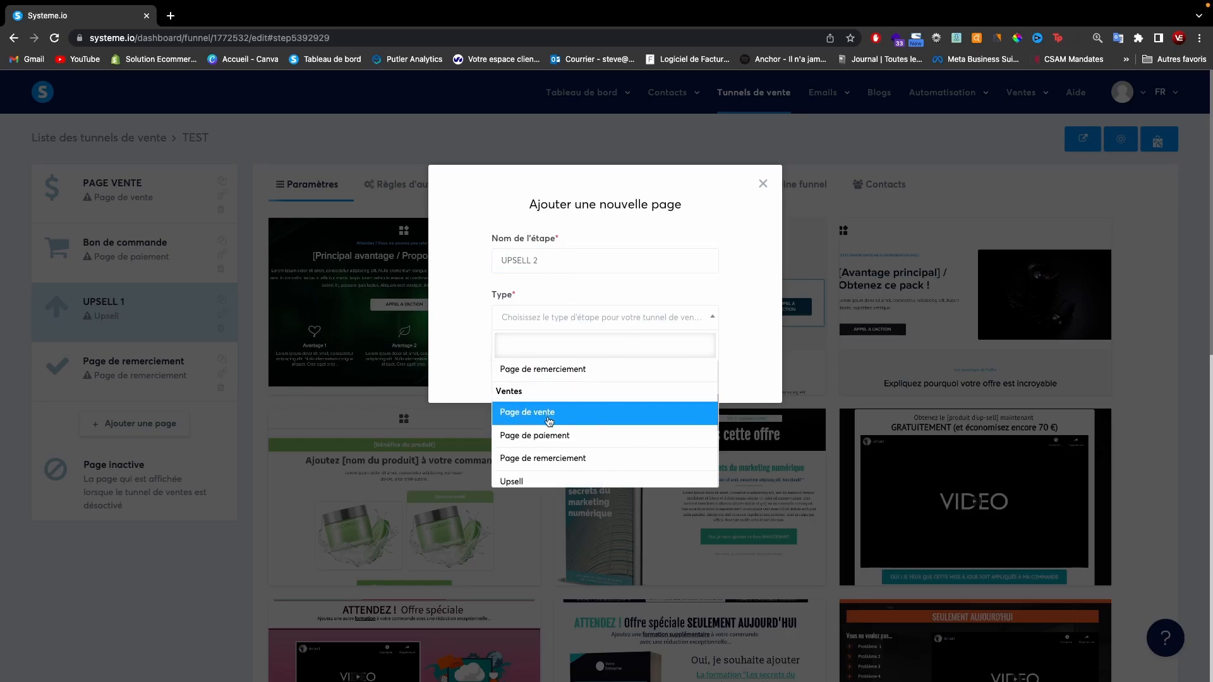
pyautogui.click(543, 455)
pyautogui.click(527, 358)
pyautogui.moveTo(88, 426); pyautogui.dragTo(93, 368)
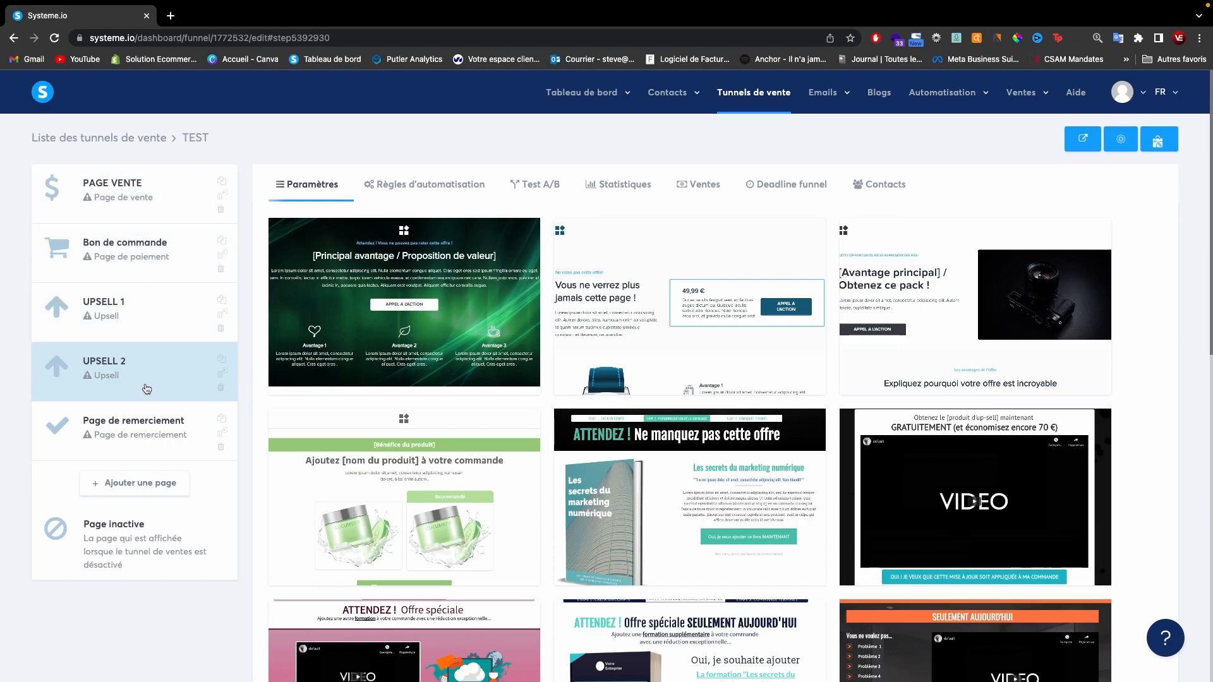
# Step: Open the PAGE VENTE step and look through the available sales page templates for a suitable design
pyautogui.click(142, 191)
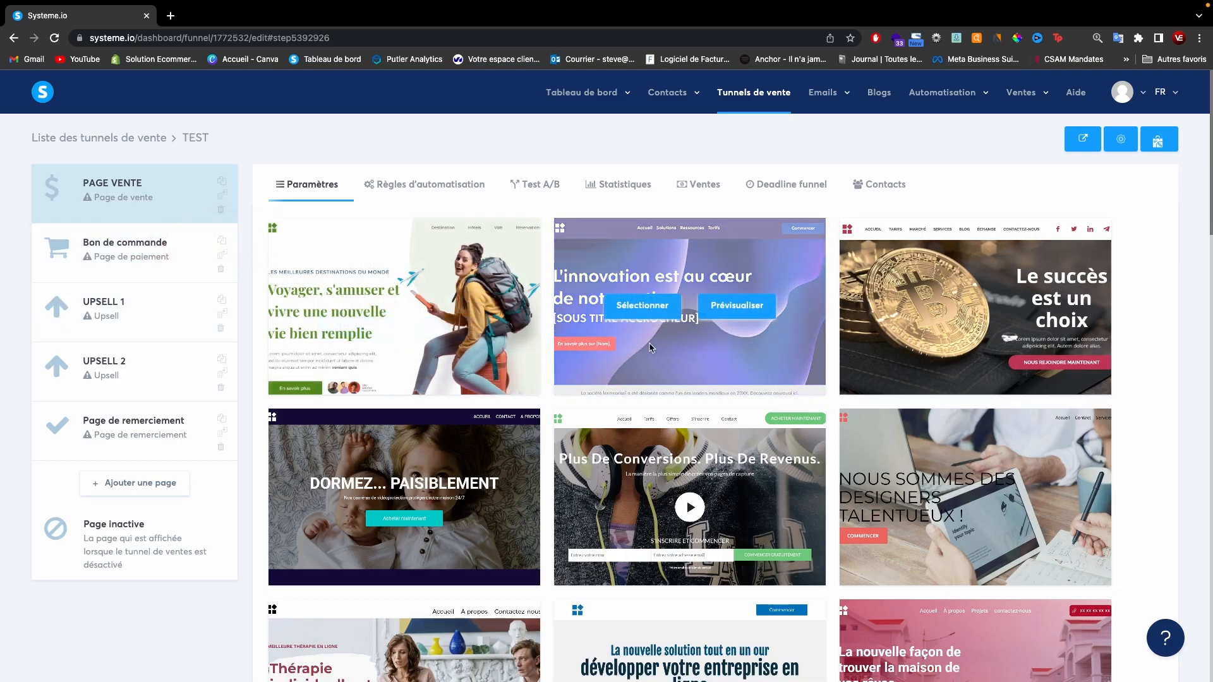
pyautogui.scroll(-8, 551, 385)
pyautogui.scroll(-4, 550, 386)
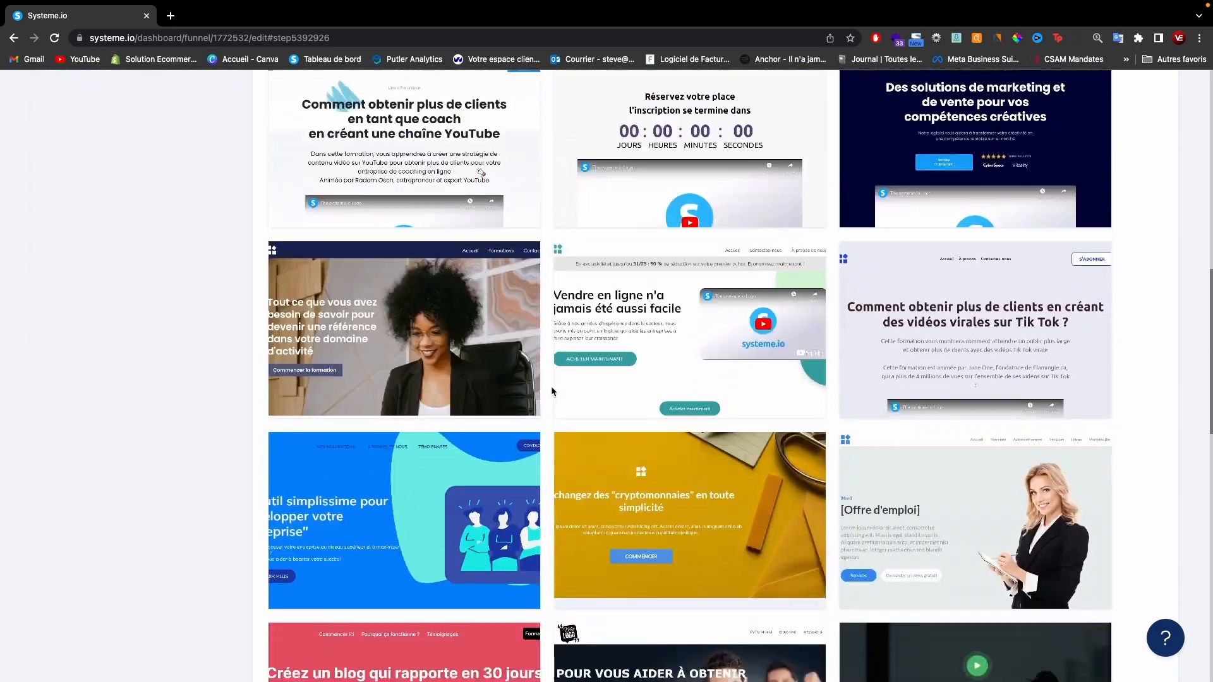
pyautogui.scroll(12, 551, 386)
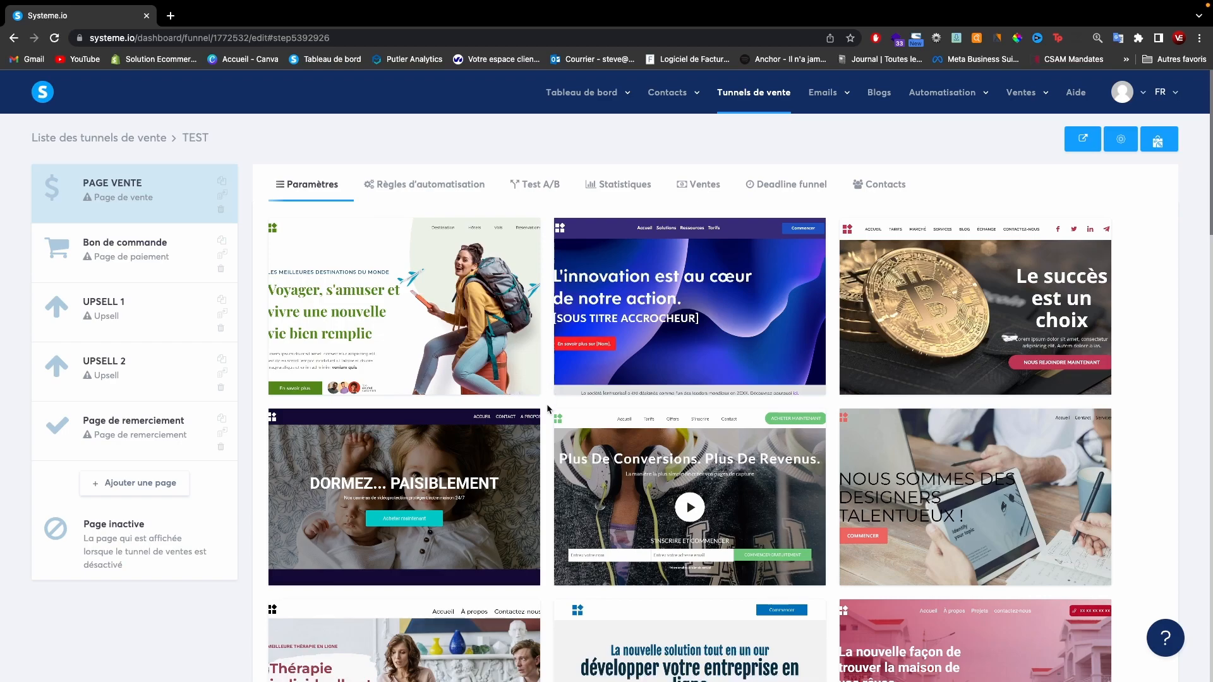
pyautogui.scroll(-11, 548, 392)
pyautogui.scroll(4, 547, 404)
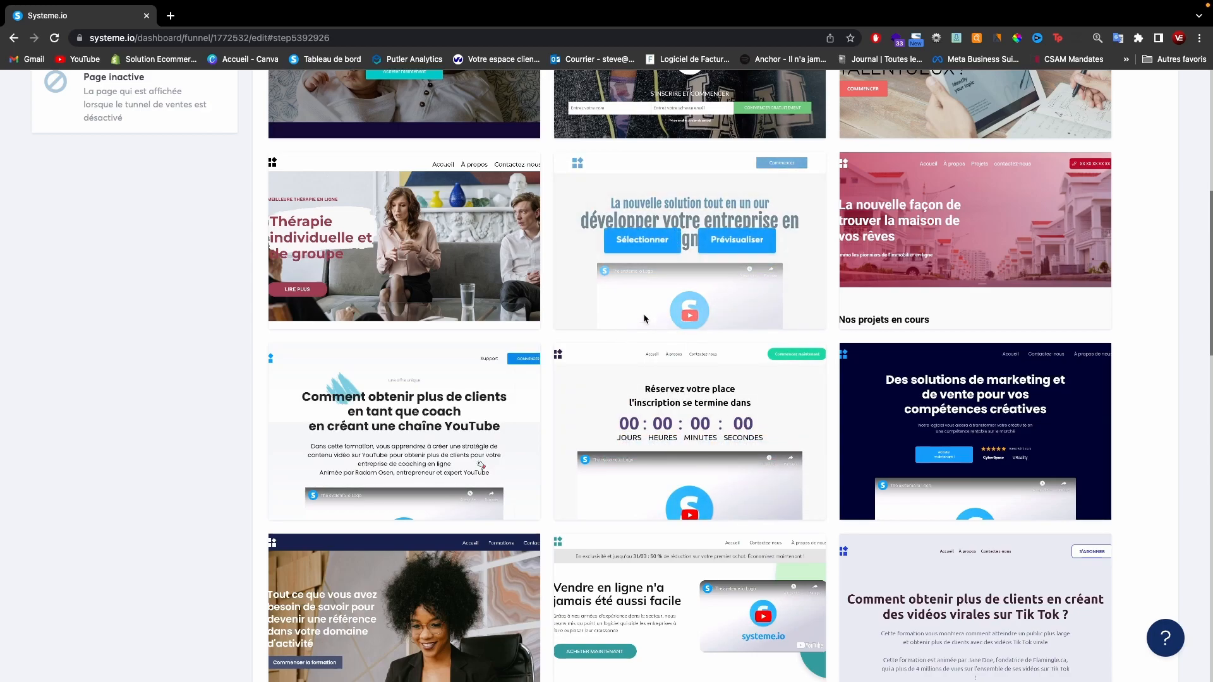
pyautogui.moveTo(520, 311)
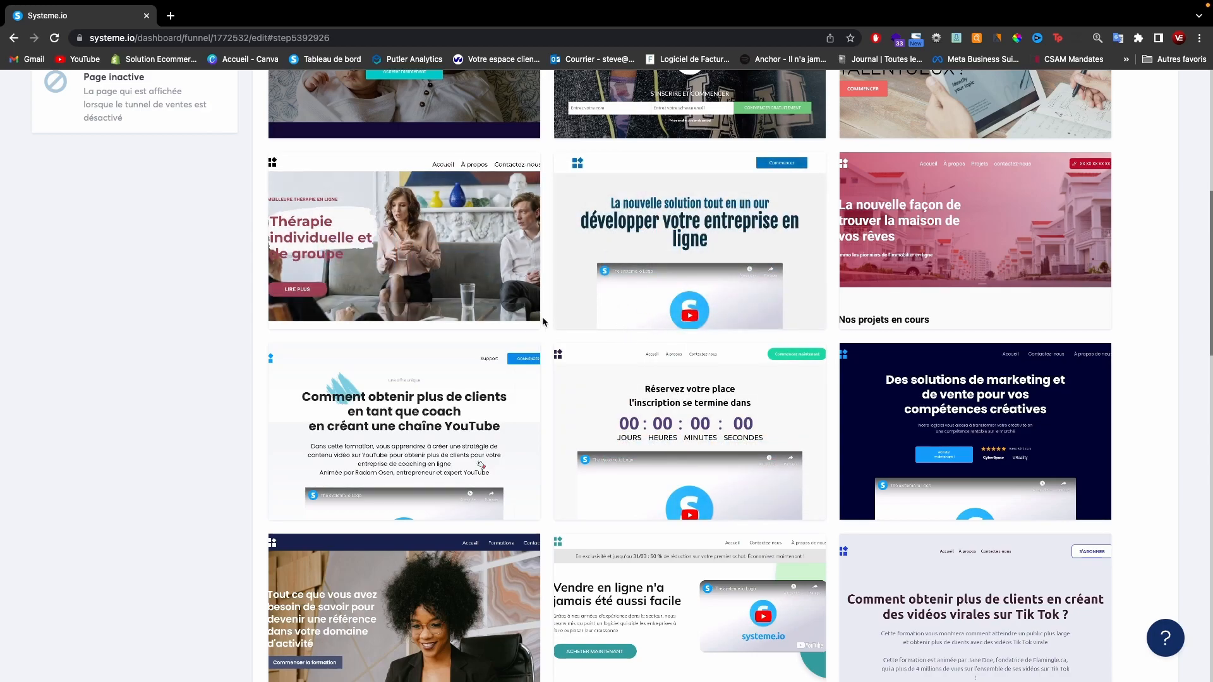
pyautogui.scroll(-5, 543, 315)
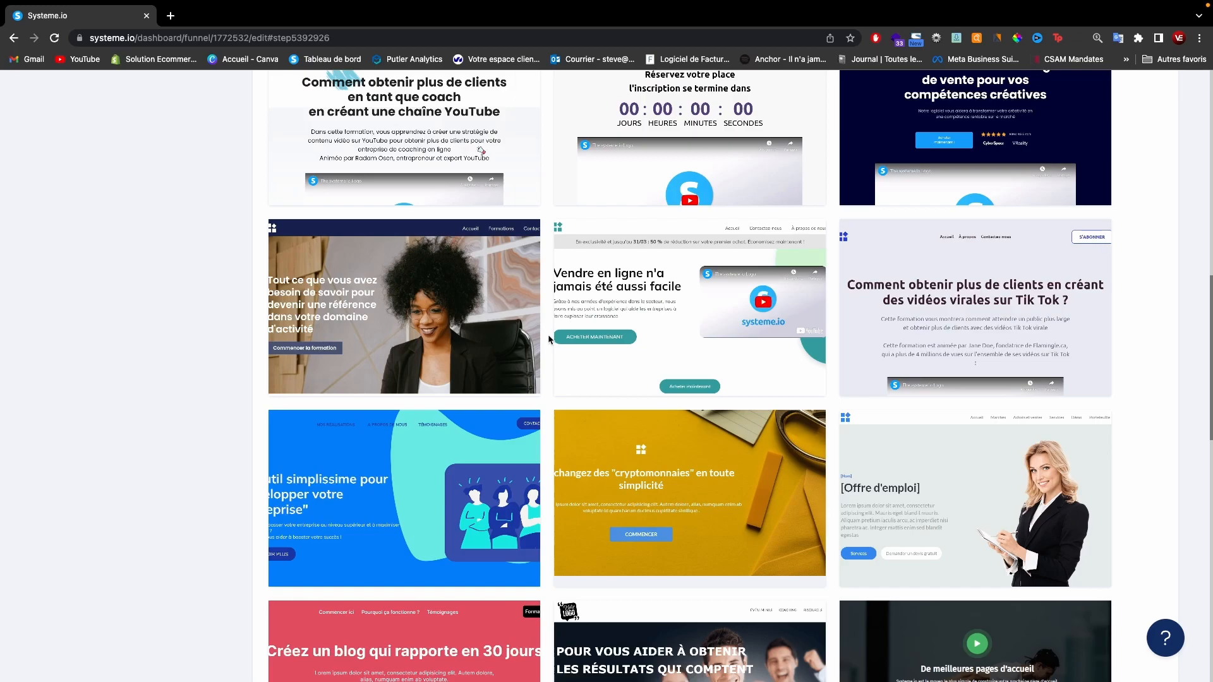
pyautogui.scroll(-2, 548, 335)
pyautogui.scroll(9, 548, 335)
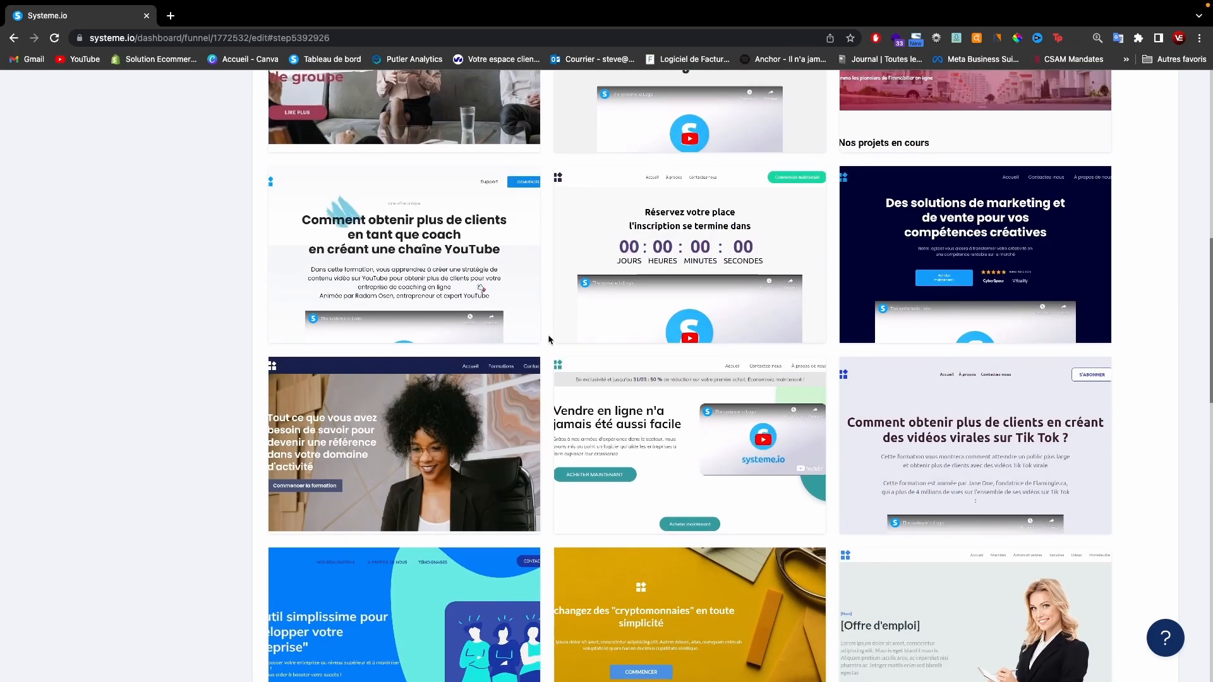
pyautogui.scroll(3, 547, 338)
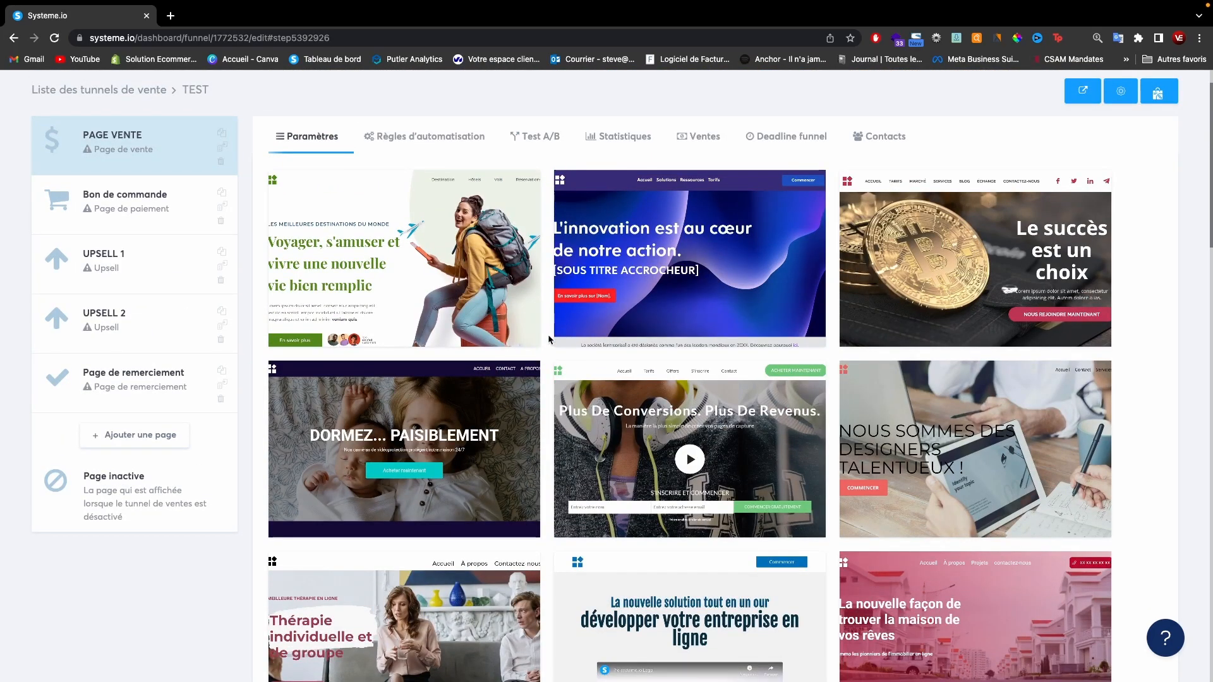
pyautogui.scroll(-14, 548, 339)
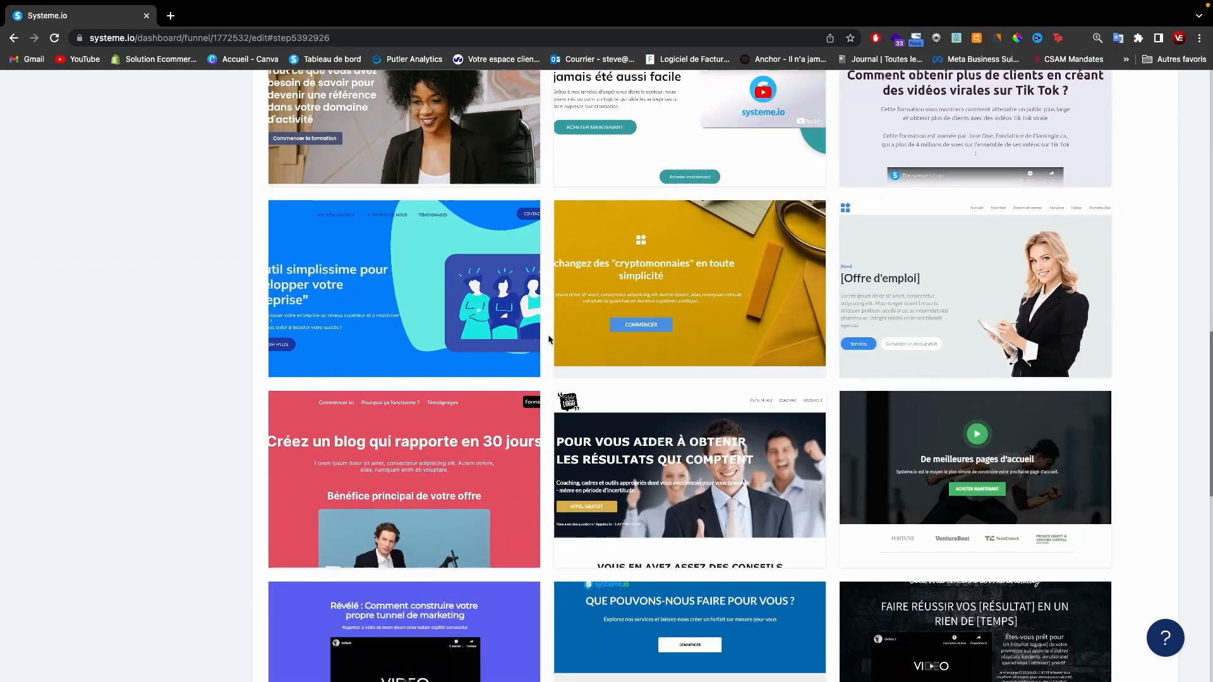
pyautogui.scroll(-7, 549, 338)
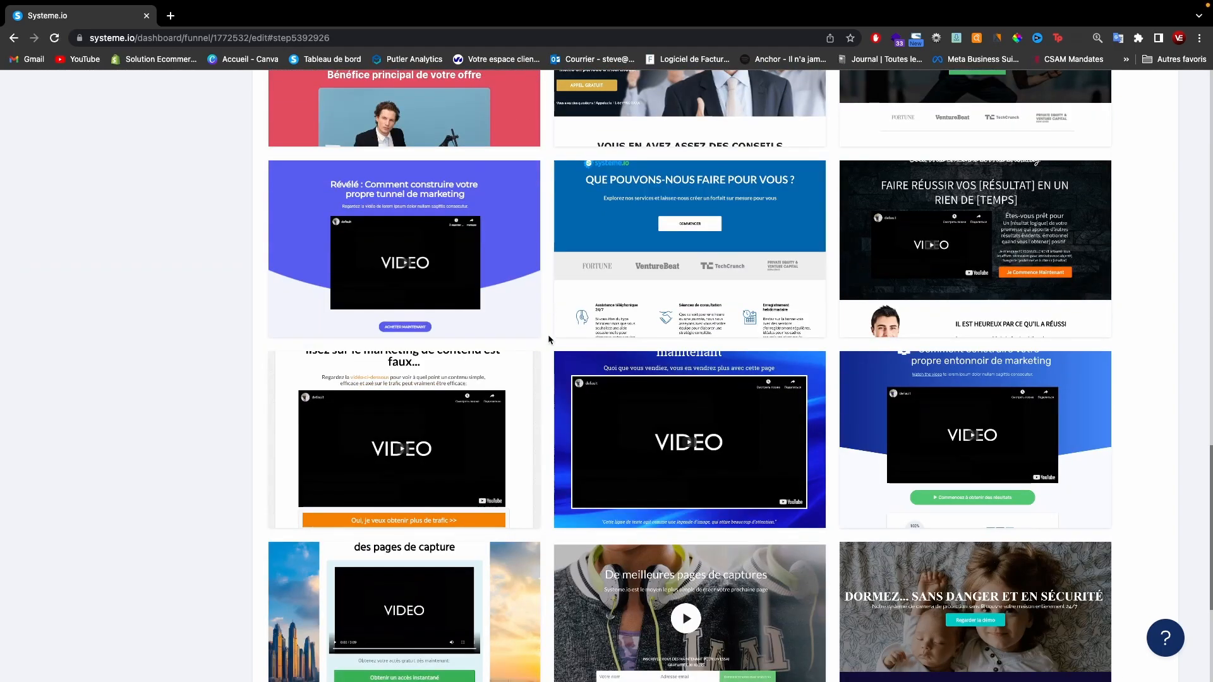
pyautogui.scroll(-1, 549, 340)
pyautogui.scroll(-1, 547, 339)
pyautogui.scroll(3, 548, 339)
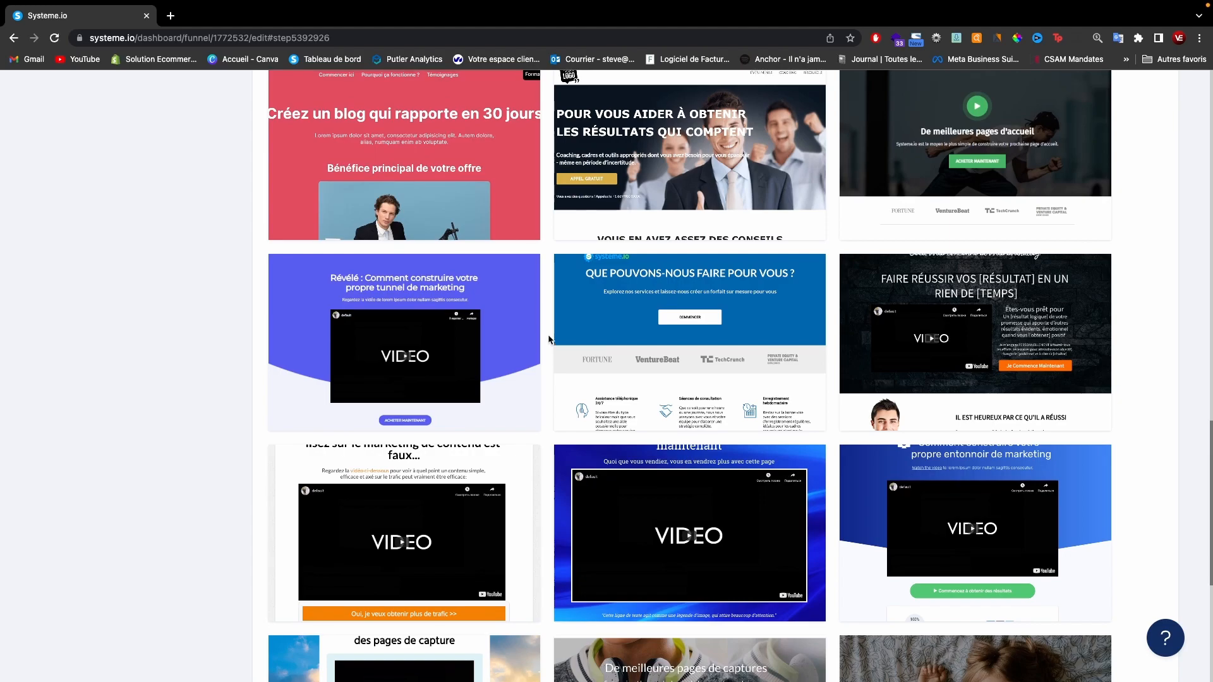
pyautogui.scroll(-2, 549, 350)
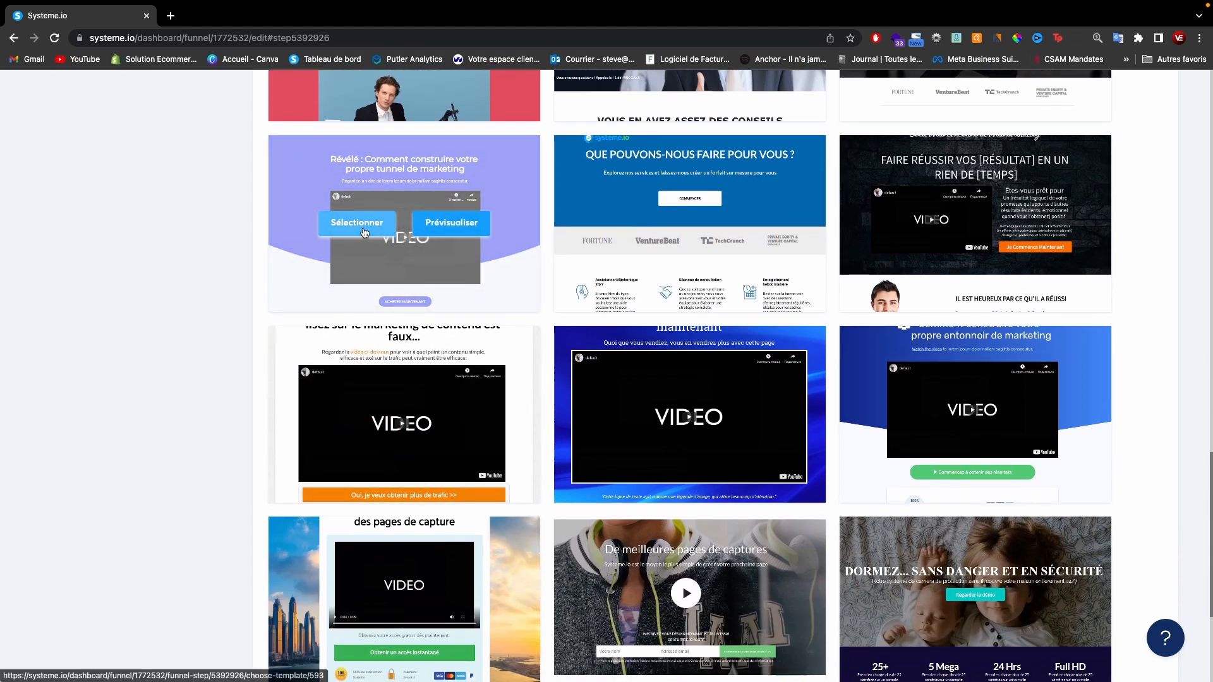
# Step: Apply the purple "Révélé : Comment construire votre propre tunnel de marketing" template to PAGE VENTE and check its automation rules
pyautogui.click(365, 232)
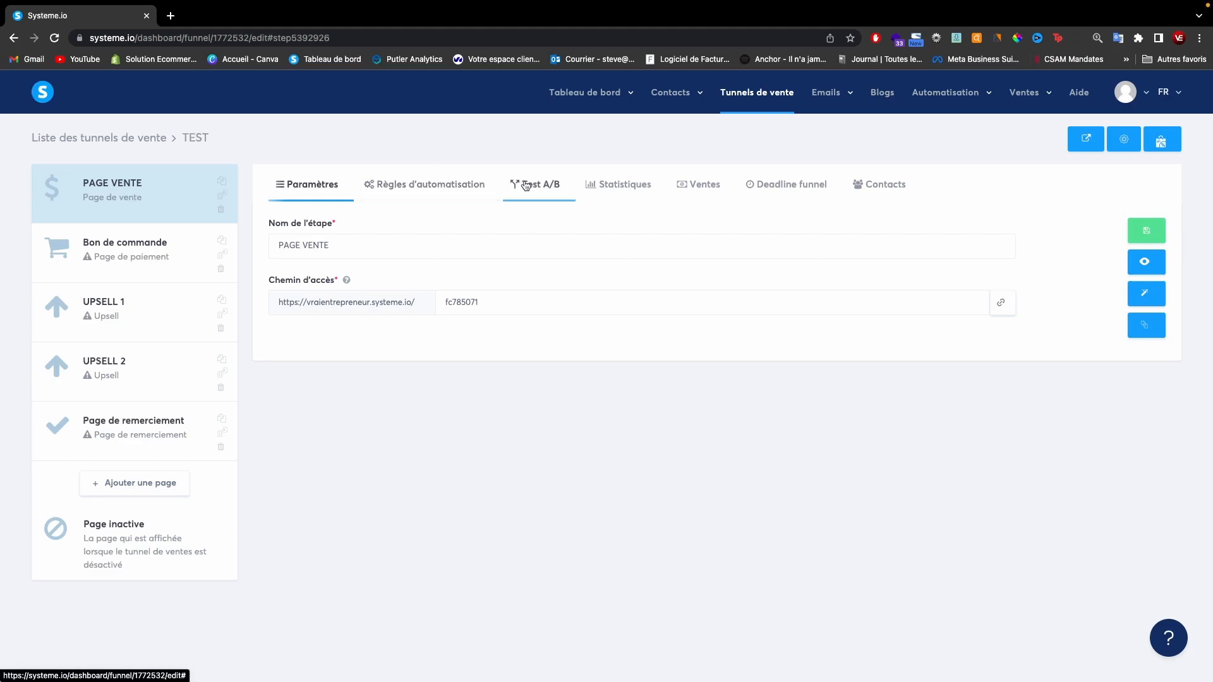
pyautogui.click(444, 185)
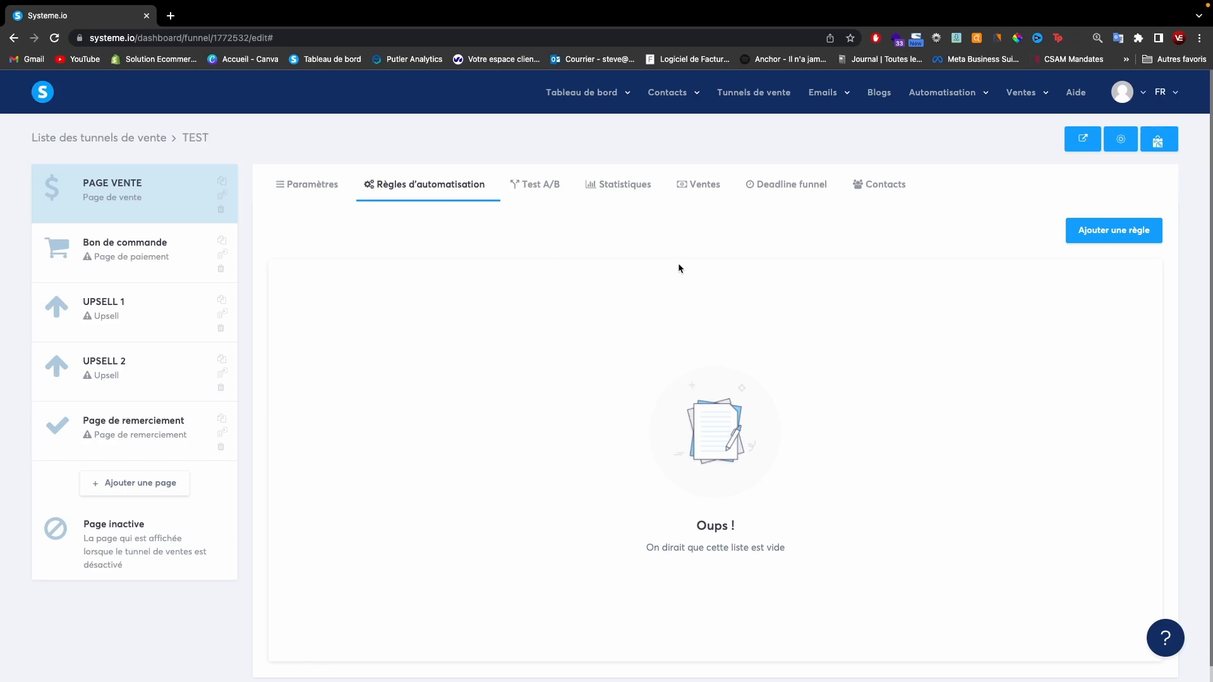
pyautogui.click(308, 185)
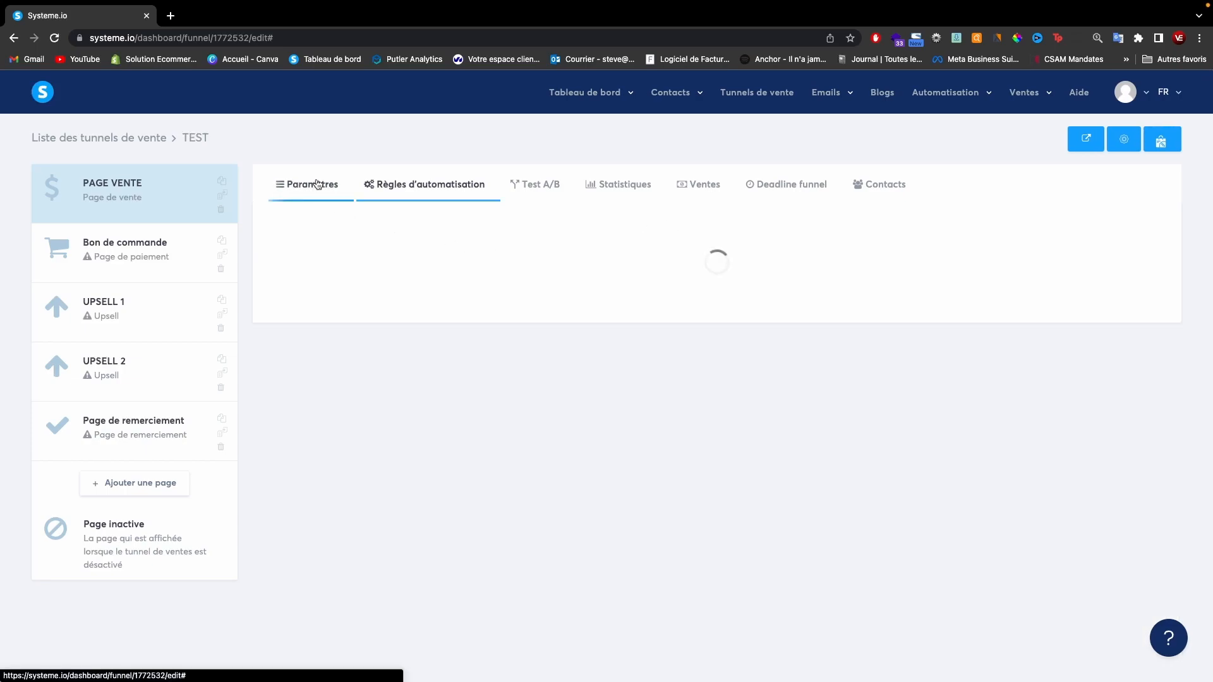
# Step: Apply the first payment page template, with the contact information form beside photos, to the Bon de commande step
pyautogui.click(152, 253)
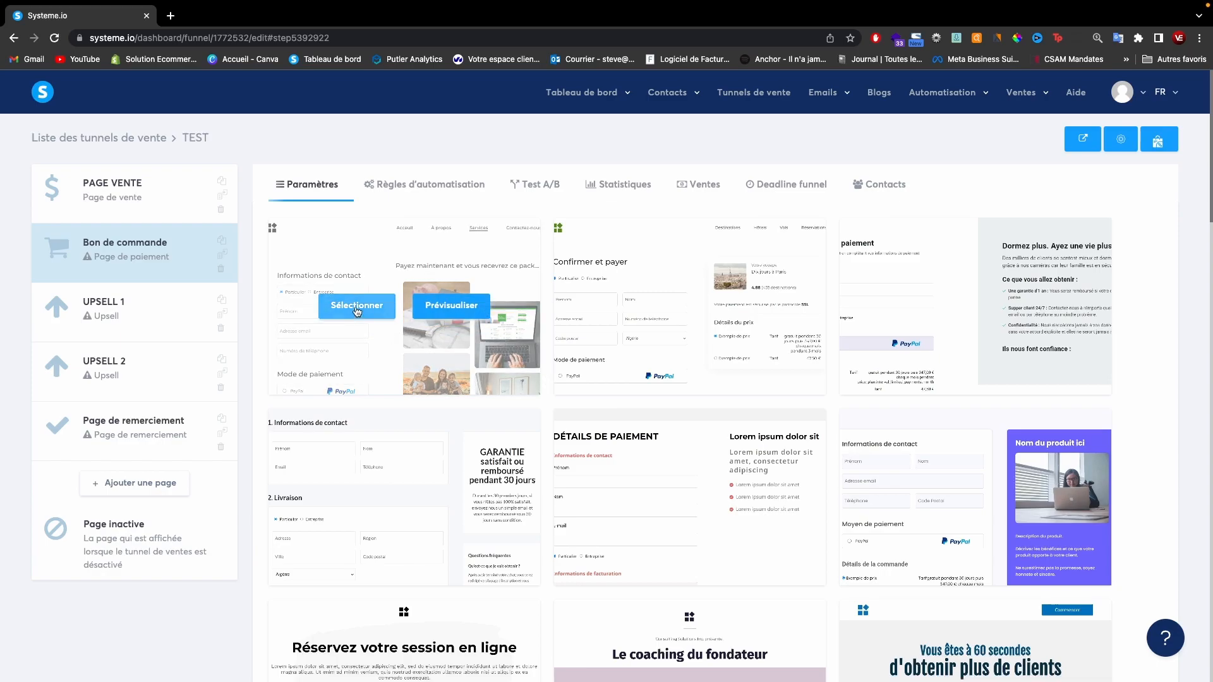
pyautogui.click(357, 310)
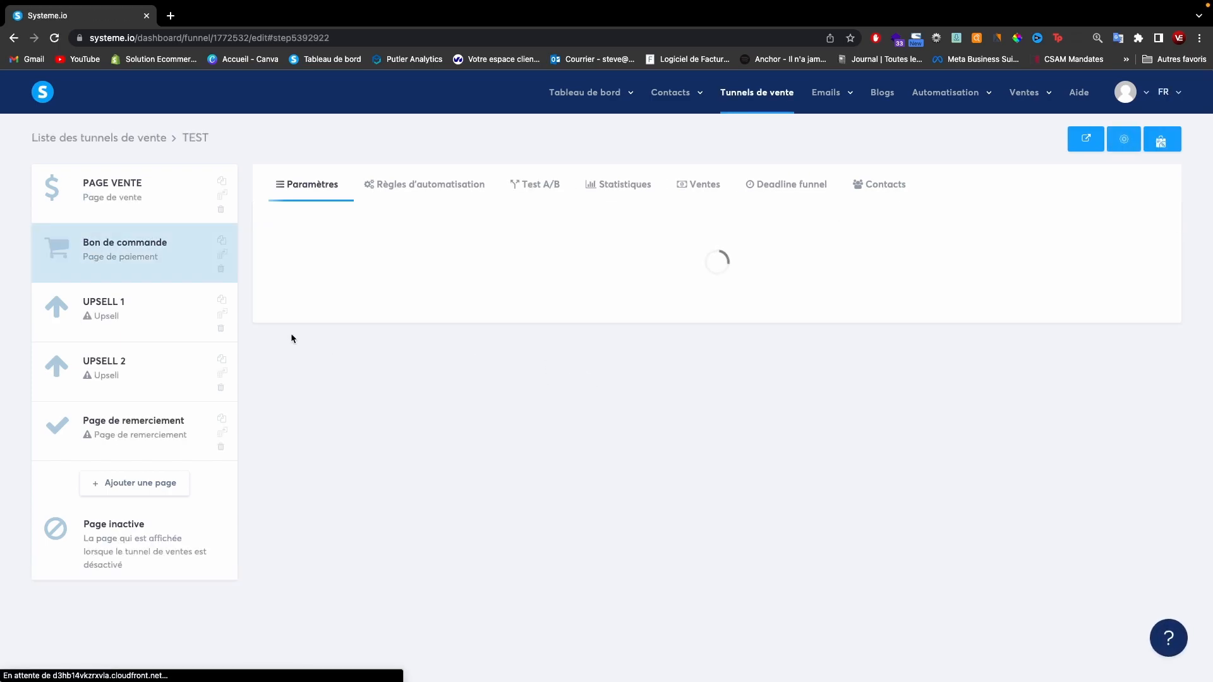
# Step: Apply the blue and yellow "tous les secrets du marketing numérique" template to the UPSELL 1 step
pyautogui.click(131, 316)
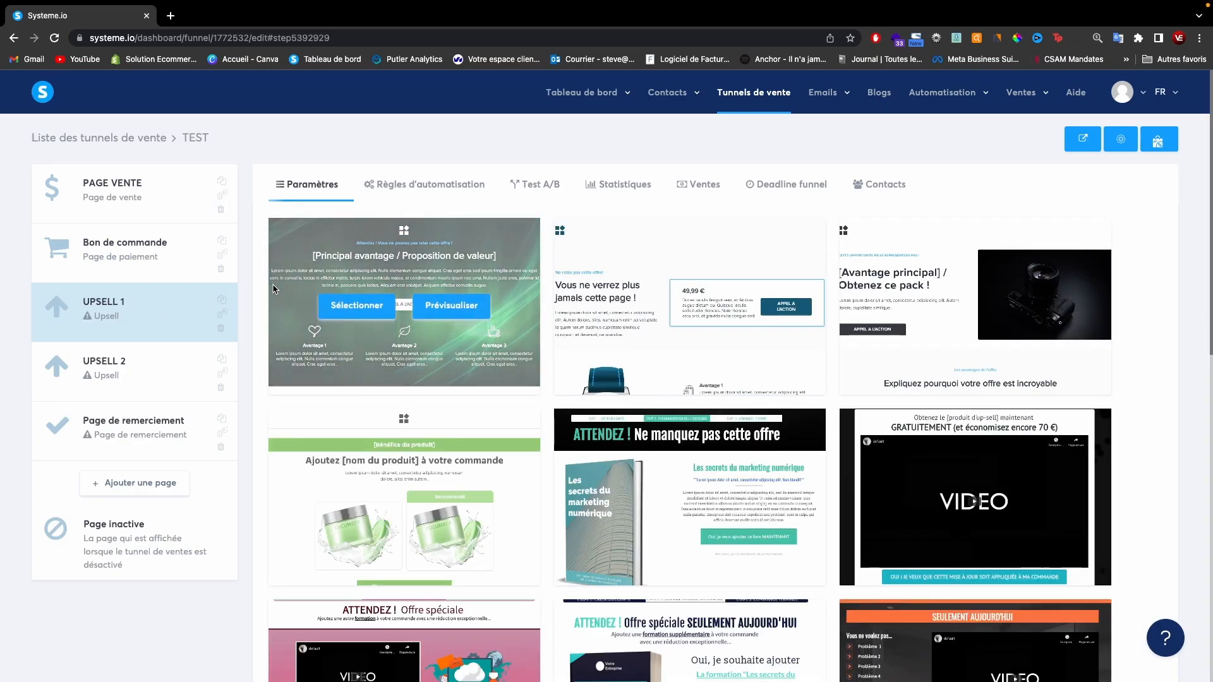
pyautogui.scroll(-7, 651, 474)
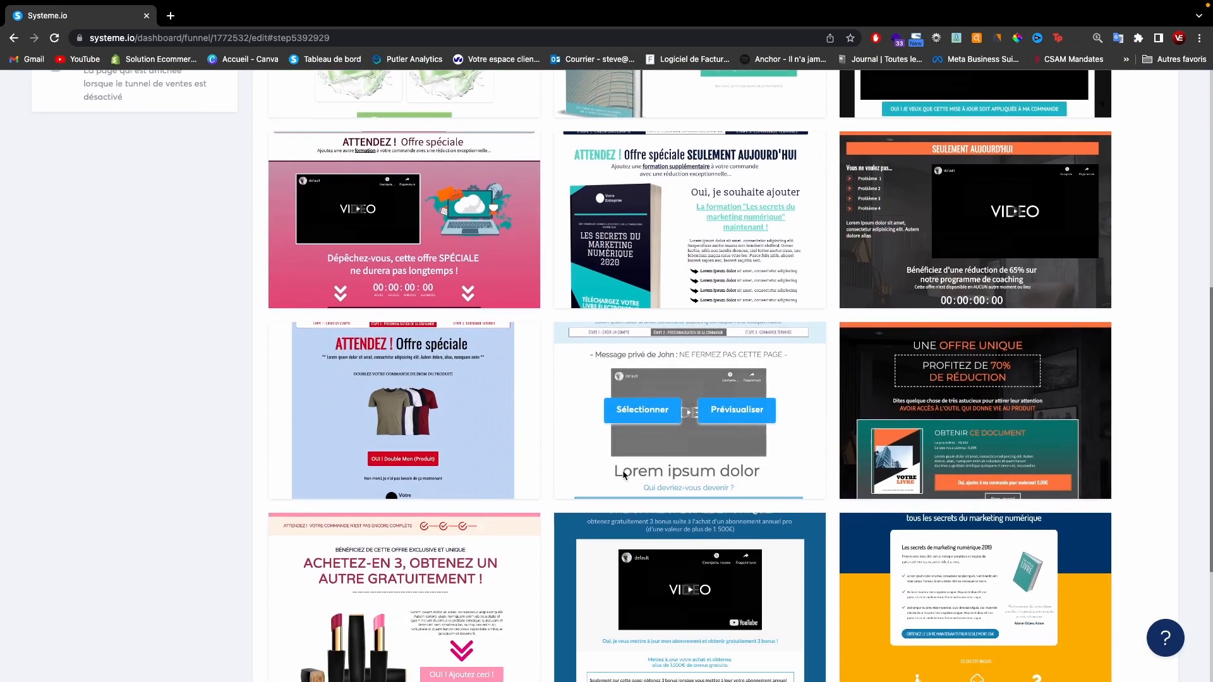
pyautogui.scroll(-4, 623, 475)
pyautogui.scroll(1, 624, 475)
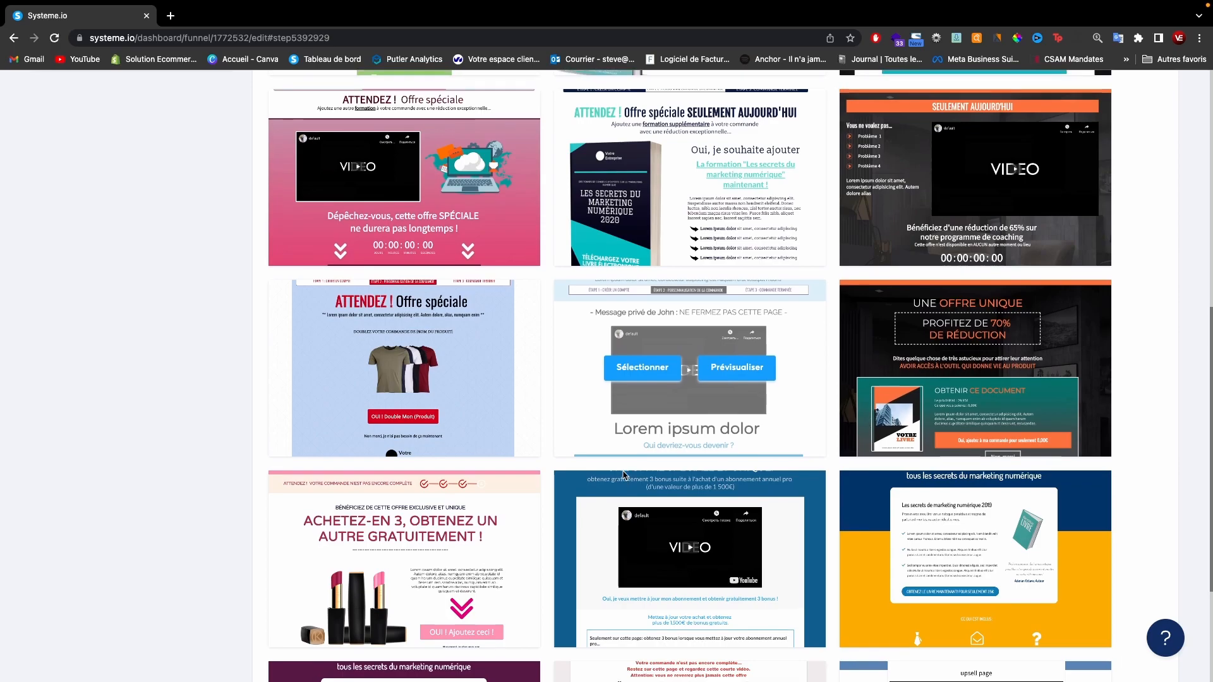
pyautogui.click(926, 556)
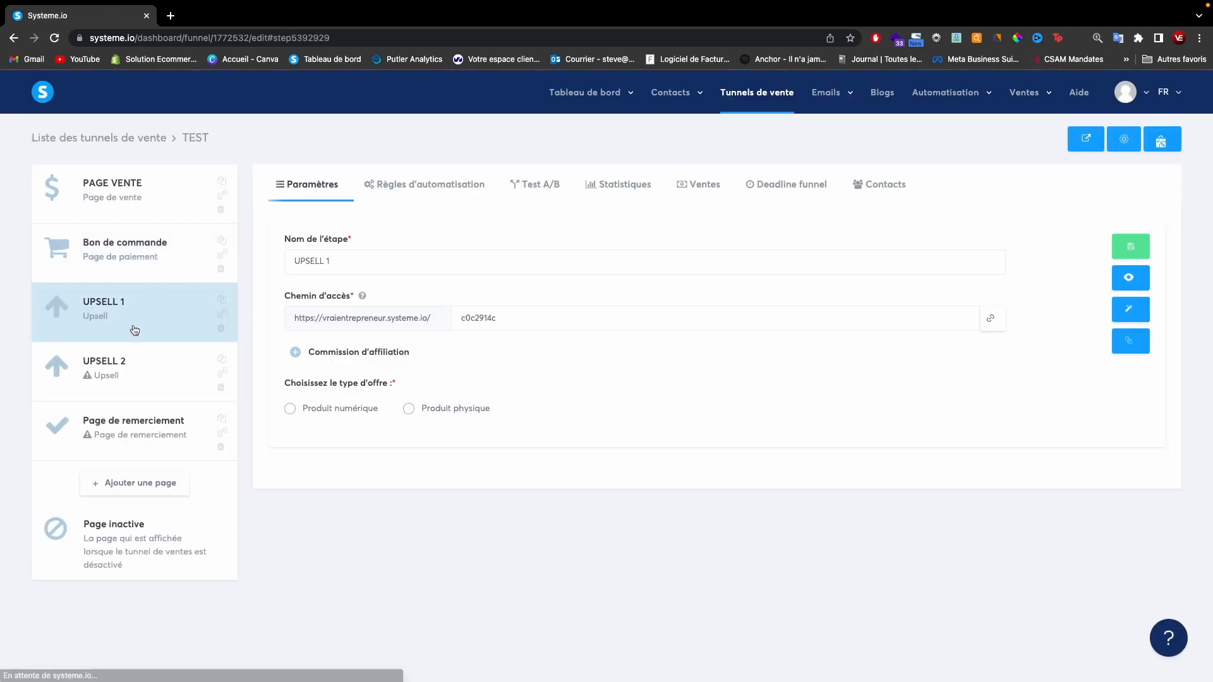
# Step: Apply the same blue and yellow "tous les secrets du marketing numérique" template to the UPSELL 2 step
pyautogui.click(125, 365)
pyautogui.scroll(-4, 824, 414)
pyautogui.scroll(-6, 825, 415)
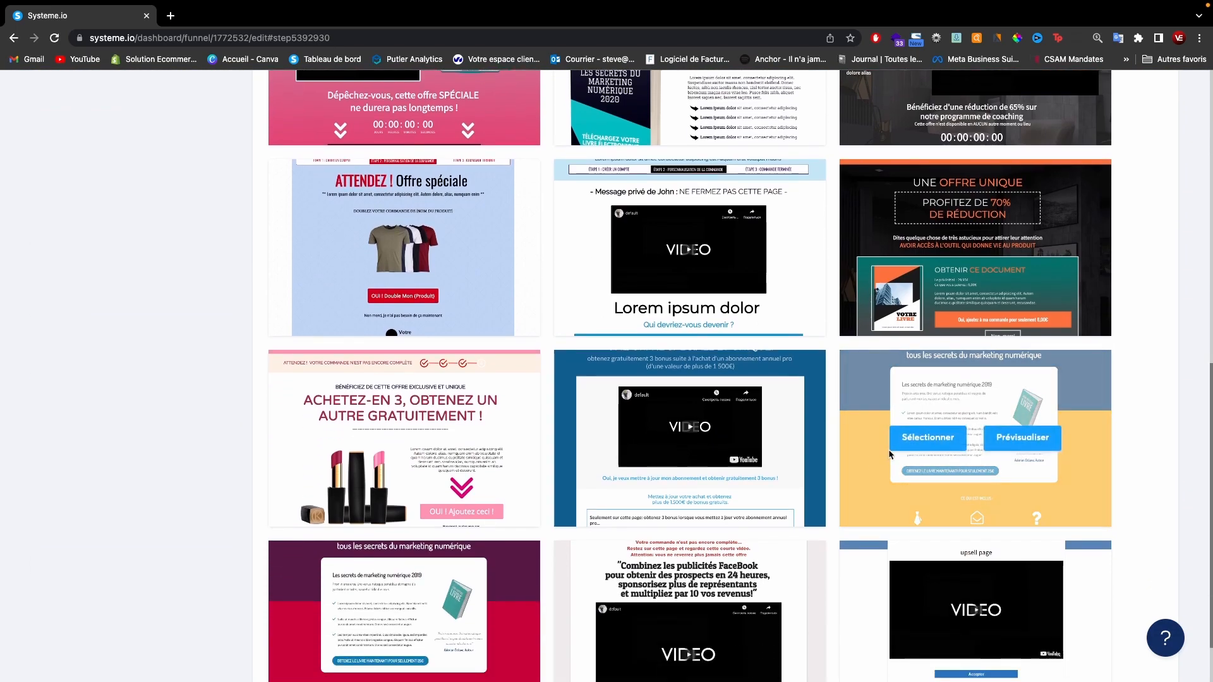
pyautogui.click(912, 439)
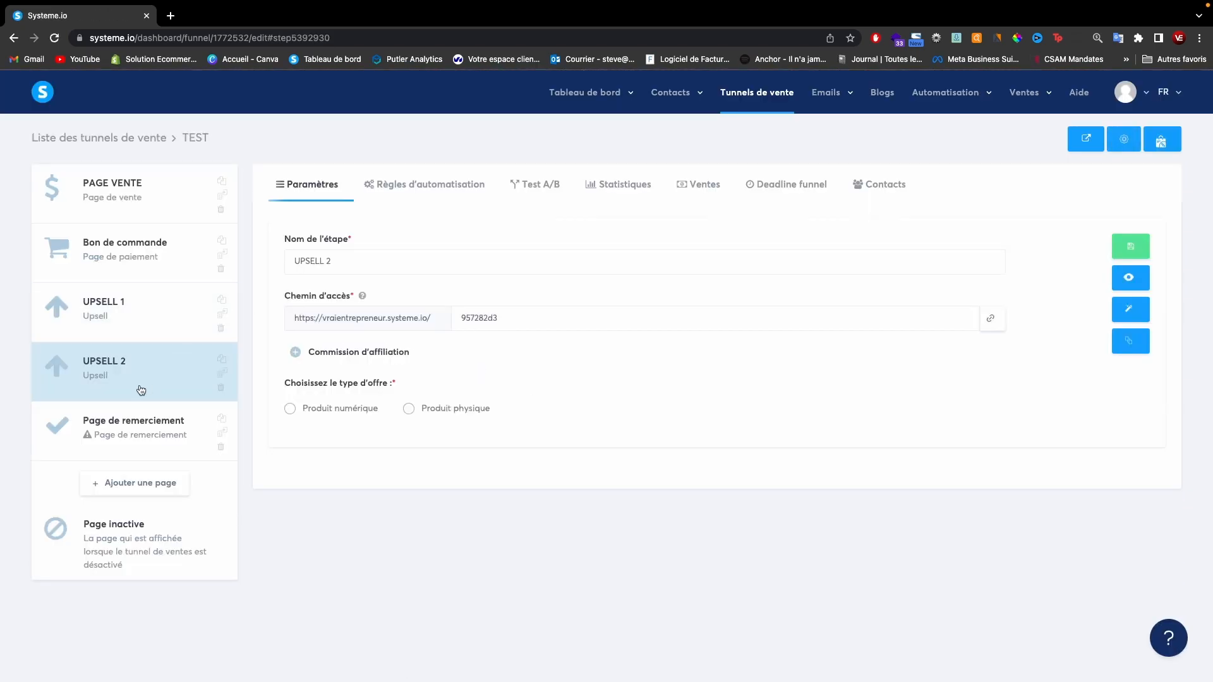
# Step: Apply the black-background "Merci pour votre commande !" template to the Page de remerciement step
pyautogui.click(142, 428)
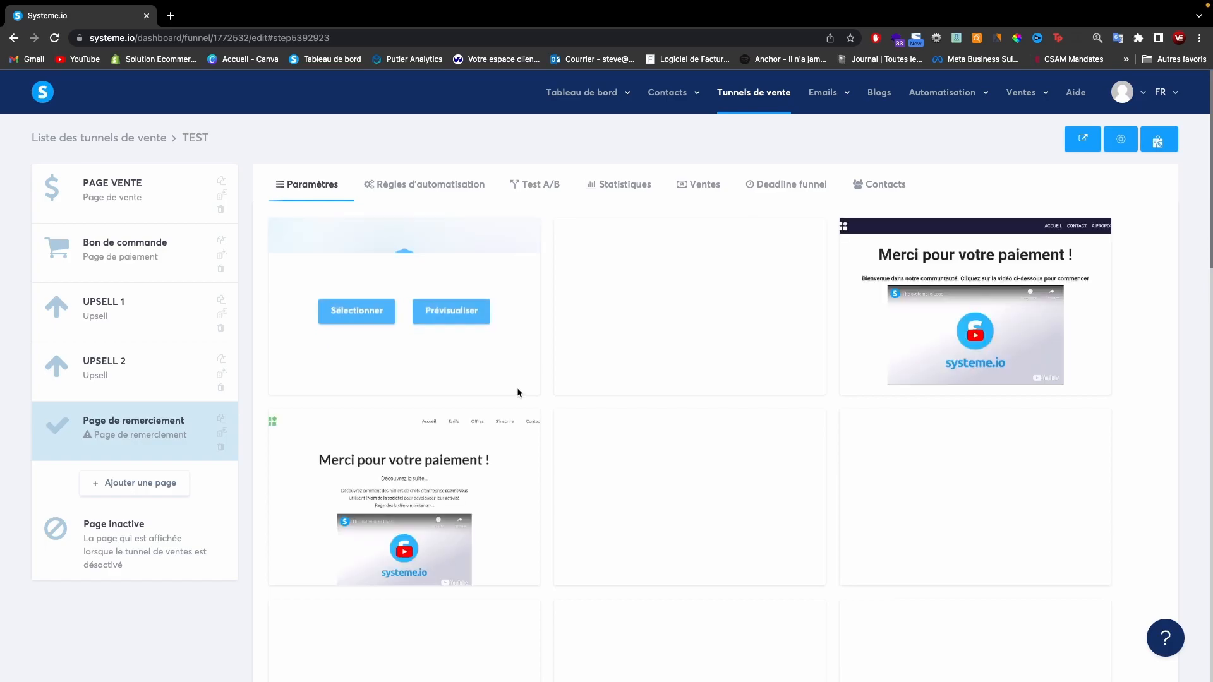
pyautogui.scroll(-4, 542, 409)
pyautogui.scroll(-12, 542, 410)
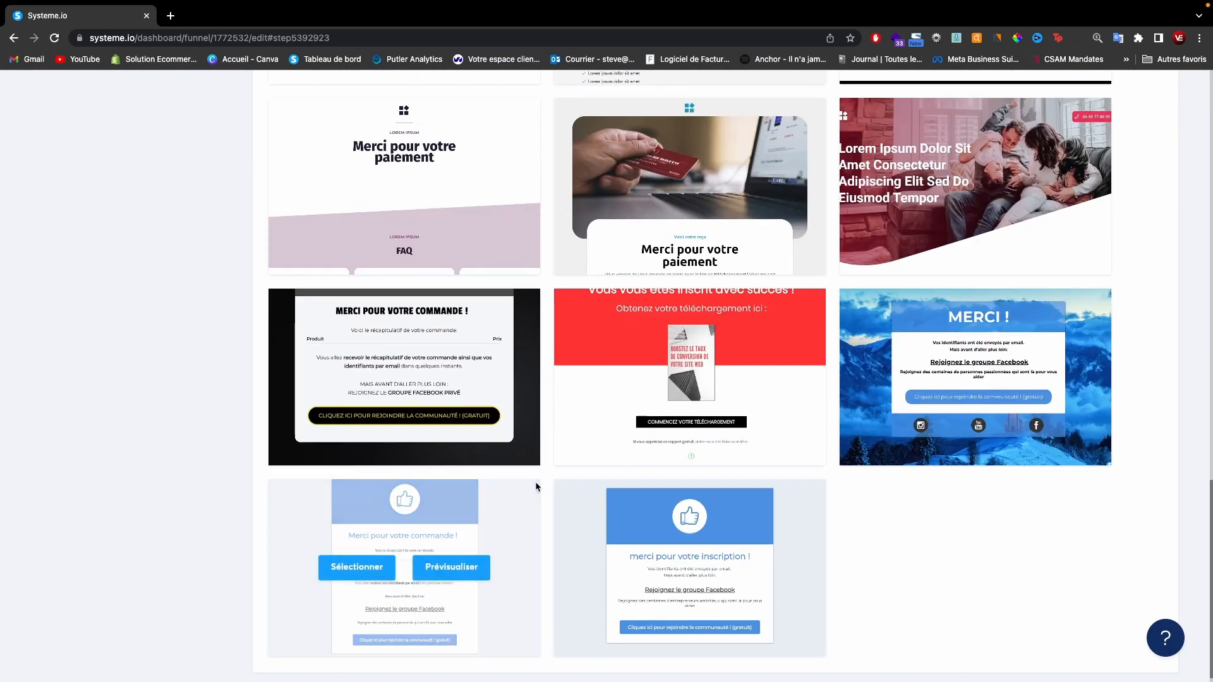
pyautogui.click(366, 387)
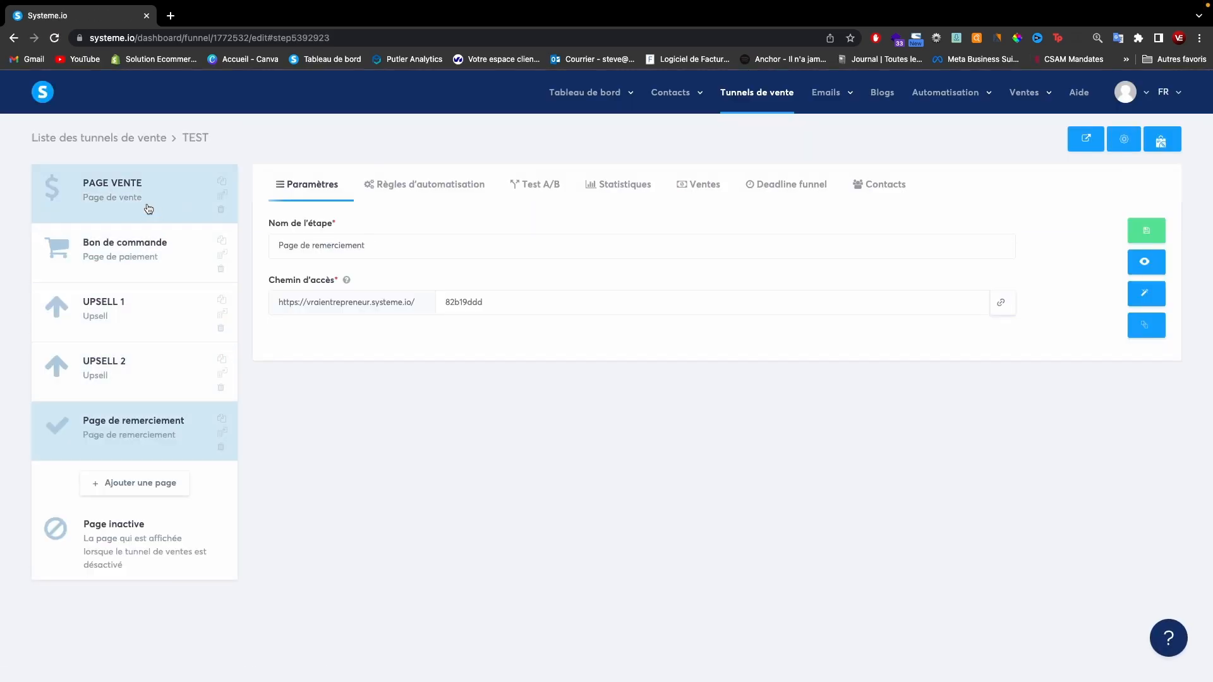
# Step: Review the A/B test, statistics, sales, deadline funnel and contacts sections, starting from the PAGE VENTE step
pyautogui.click(149, 208)
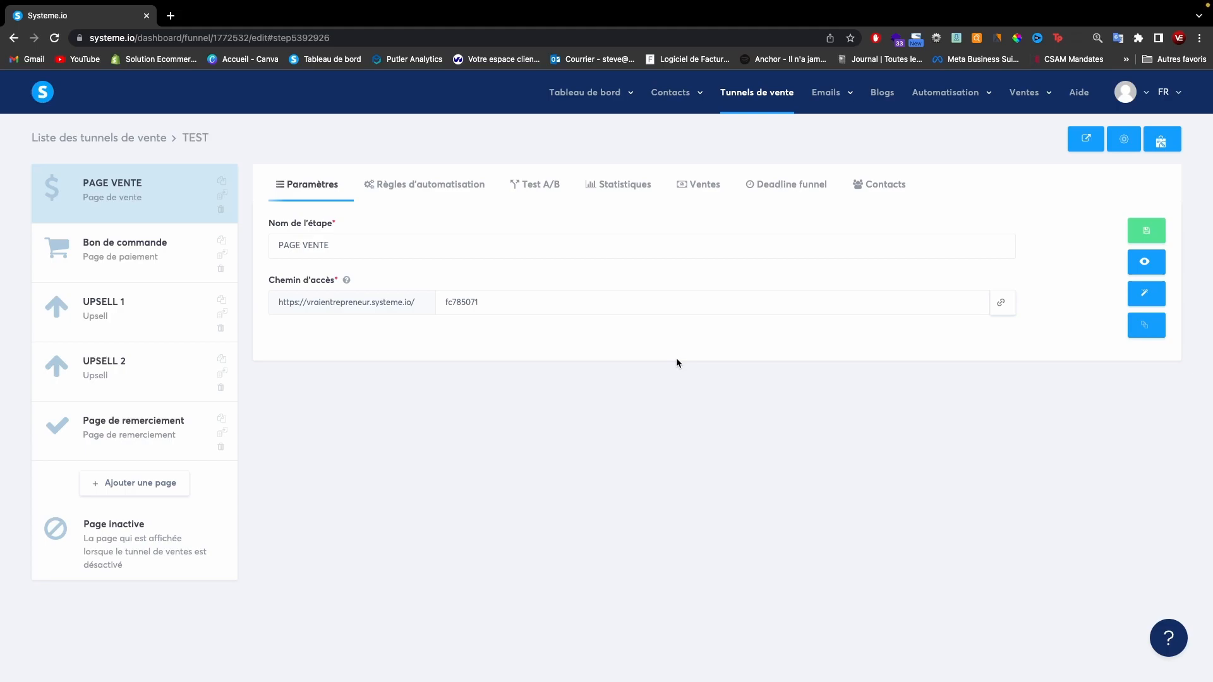
pyautogui.click(551, 184)
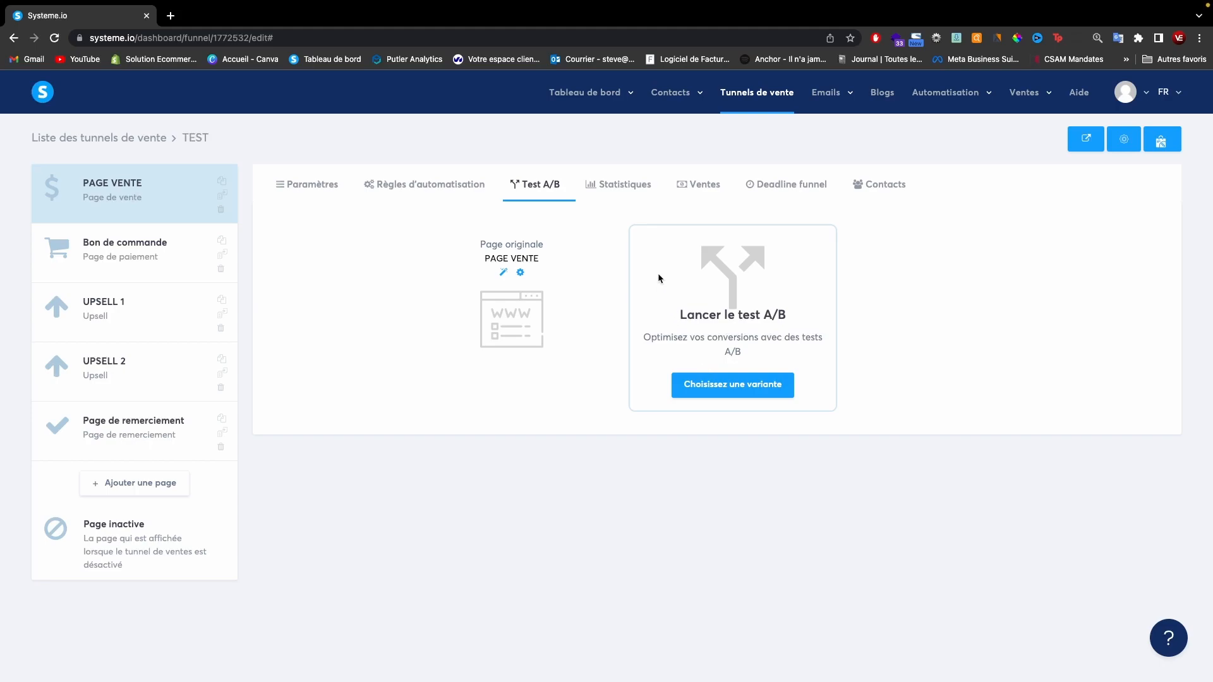
pyautogui.click(624, 187)
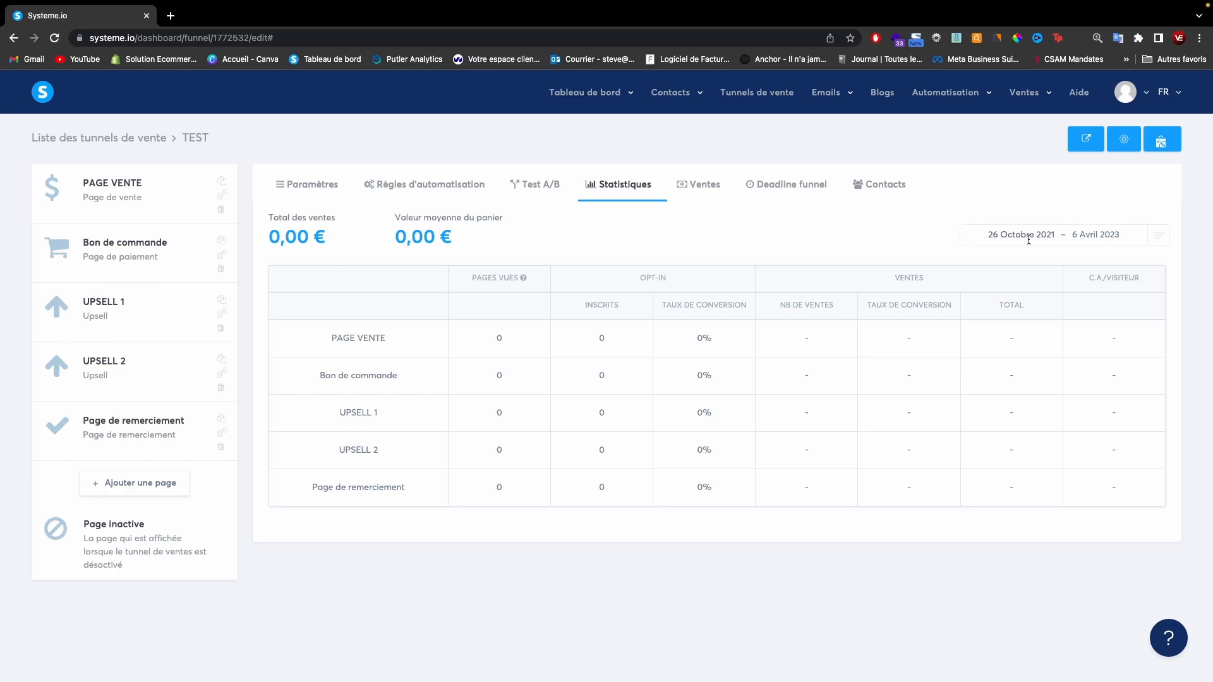
pyautogui.click(699, 184)
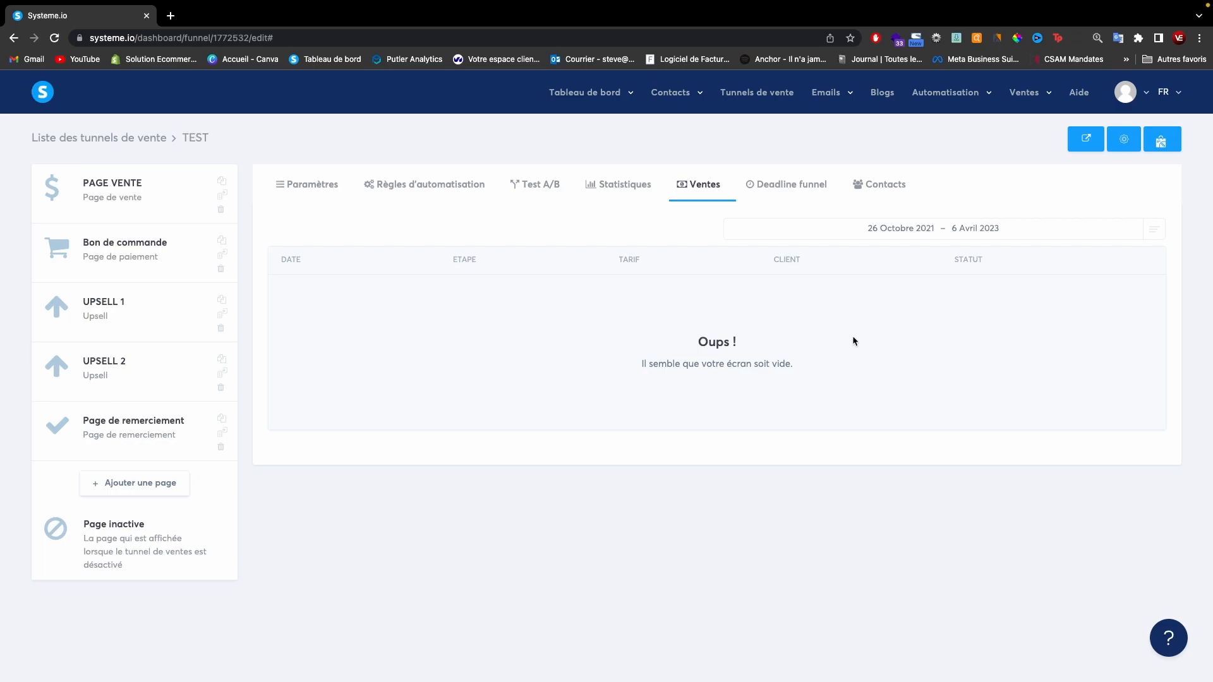
pyautogui.click(787, 184)
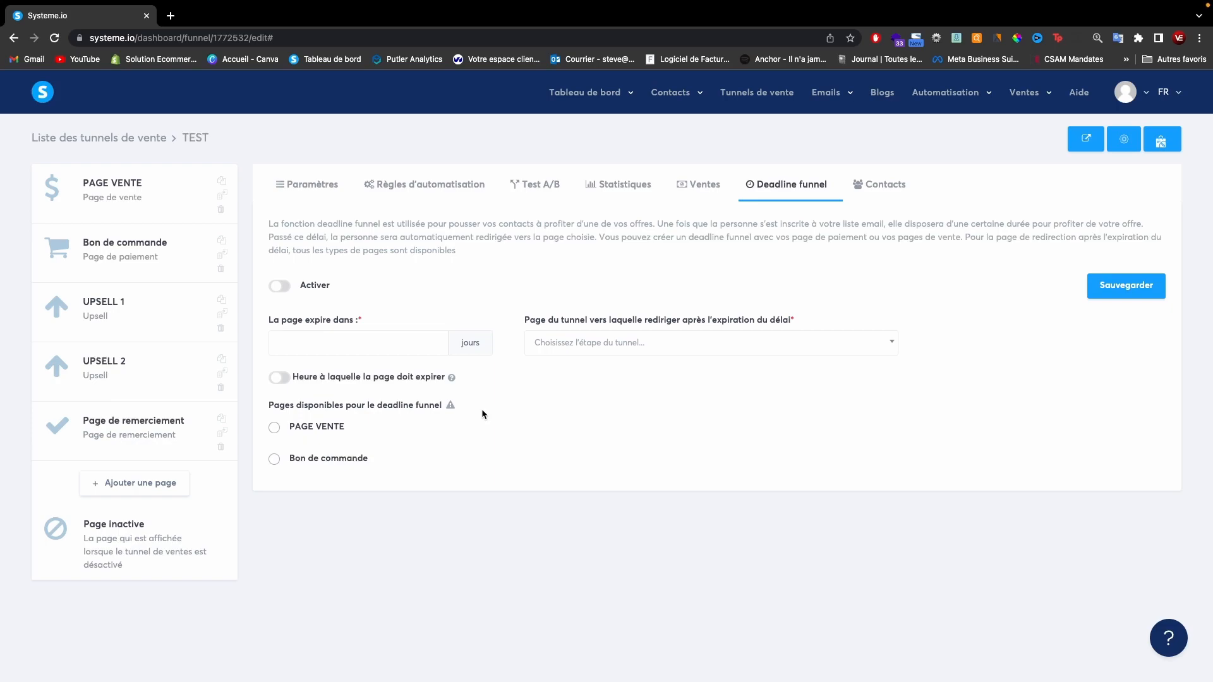
pyautogui.click(902, 191)
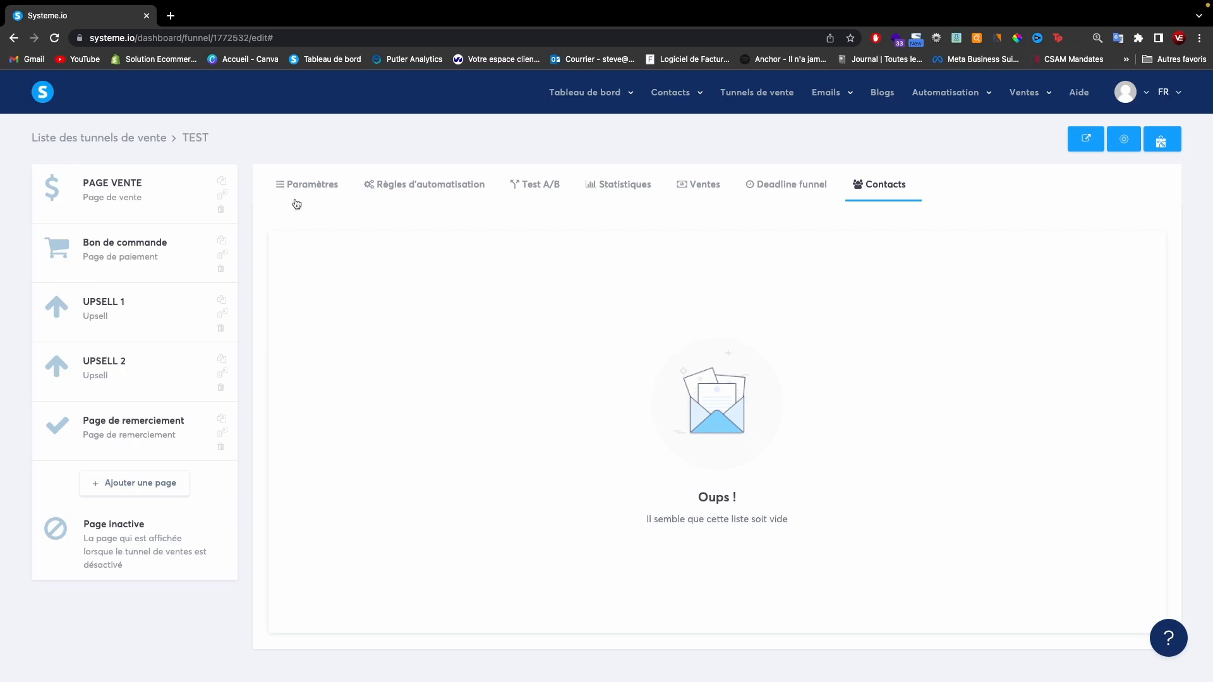
pyautogui.click(310, 187)
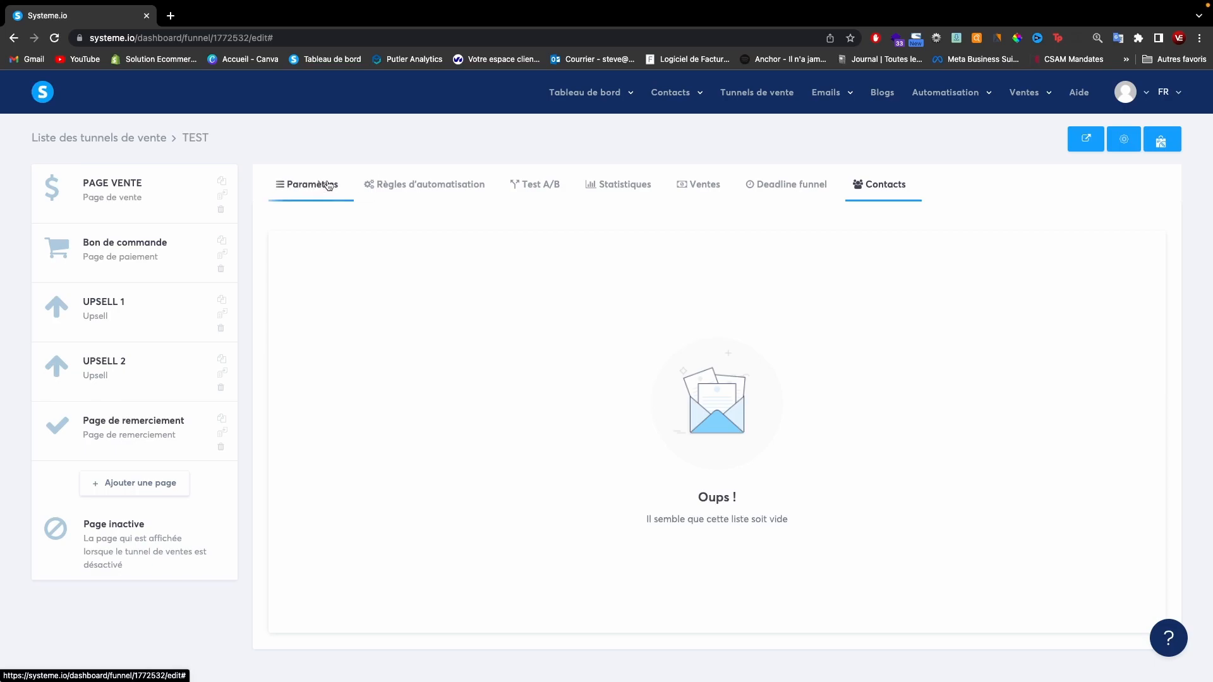
# Step: Look through the settings of the Bon de commande, UPSELL 1, UPSELL 2 and Page de remerciement steps
pyautogui.click(125, 261)
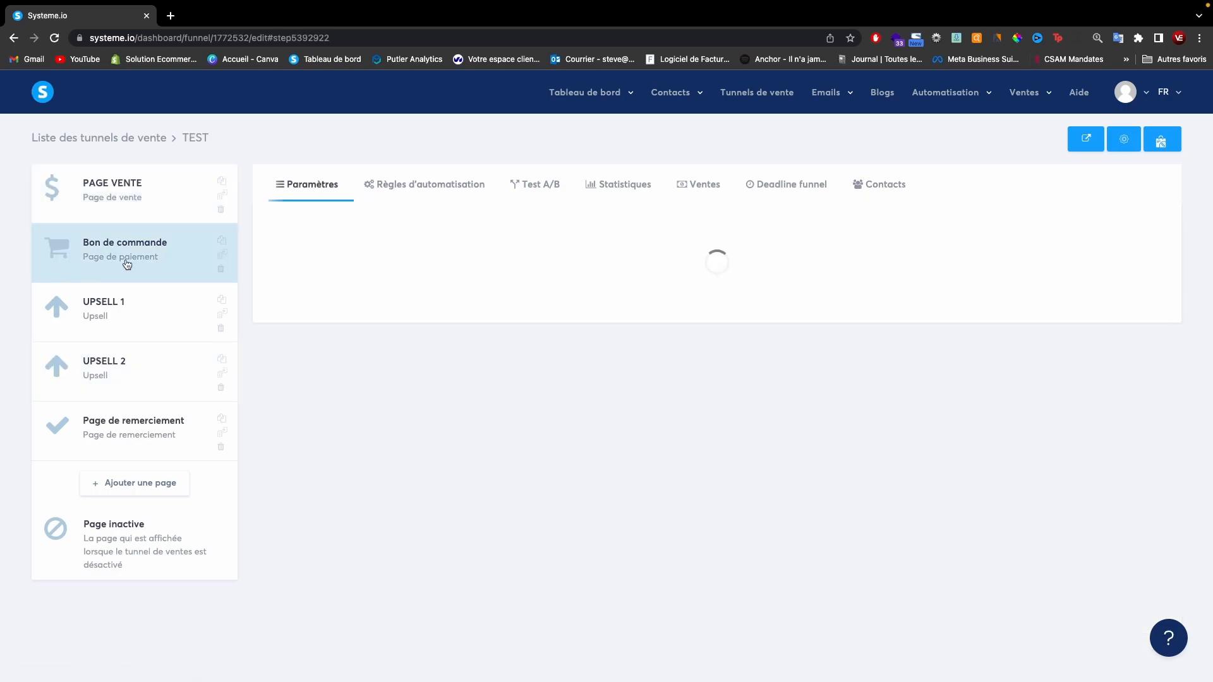
pyautogui.click(136, 312)
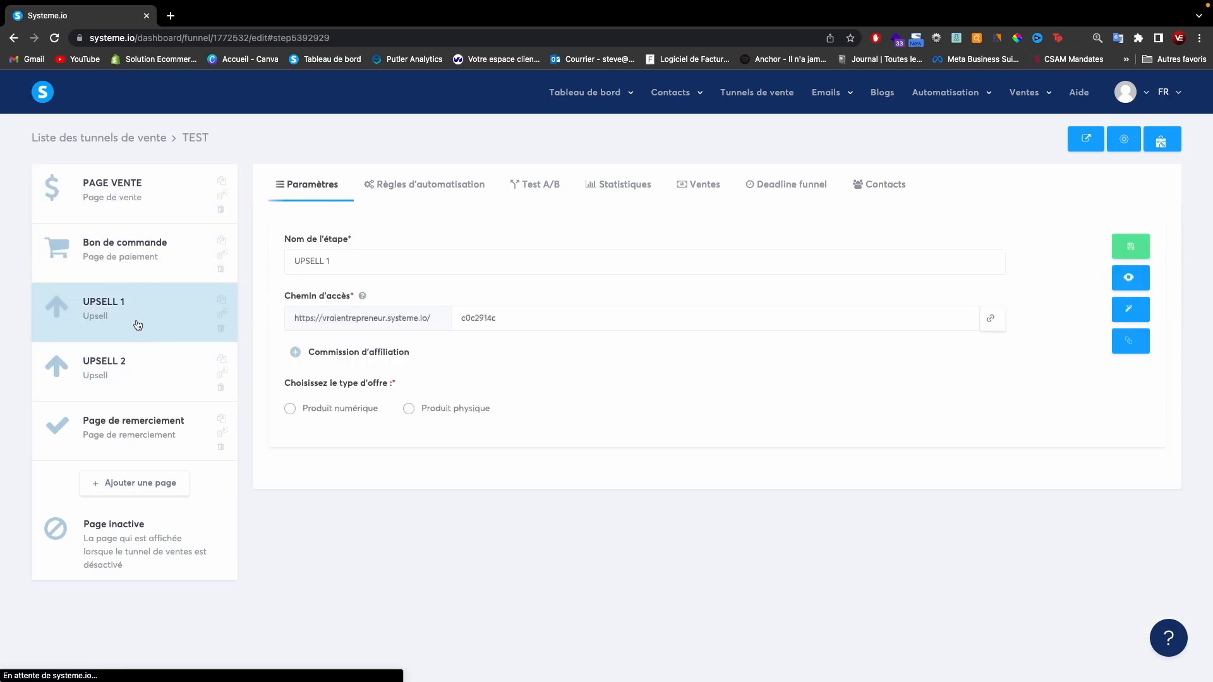
pyautogui.click(151, 380)
pyautogui.click(158, 424)
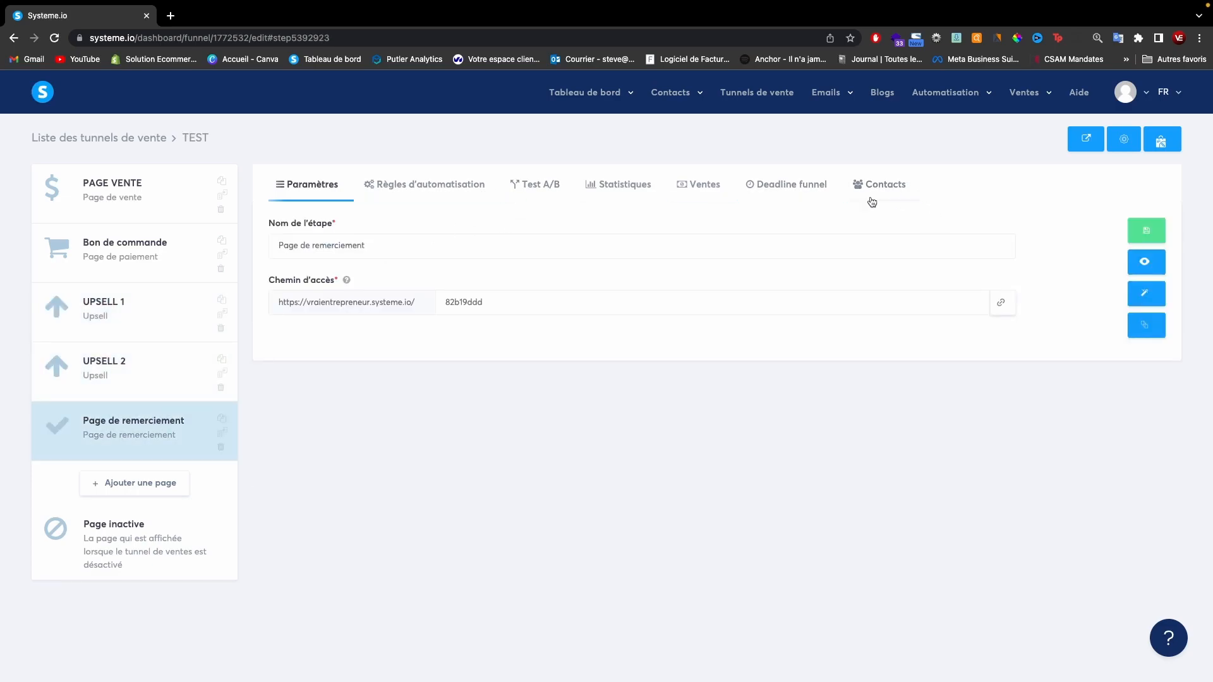
# Step: Reset the PAGE VENTE template and choose the purple "Révélé : Comment construire votre propre tunnel de marketing" design
pyautogui.click(115, 215)
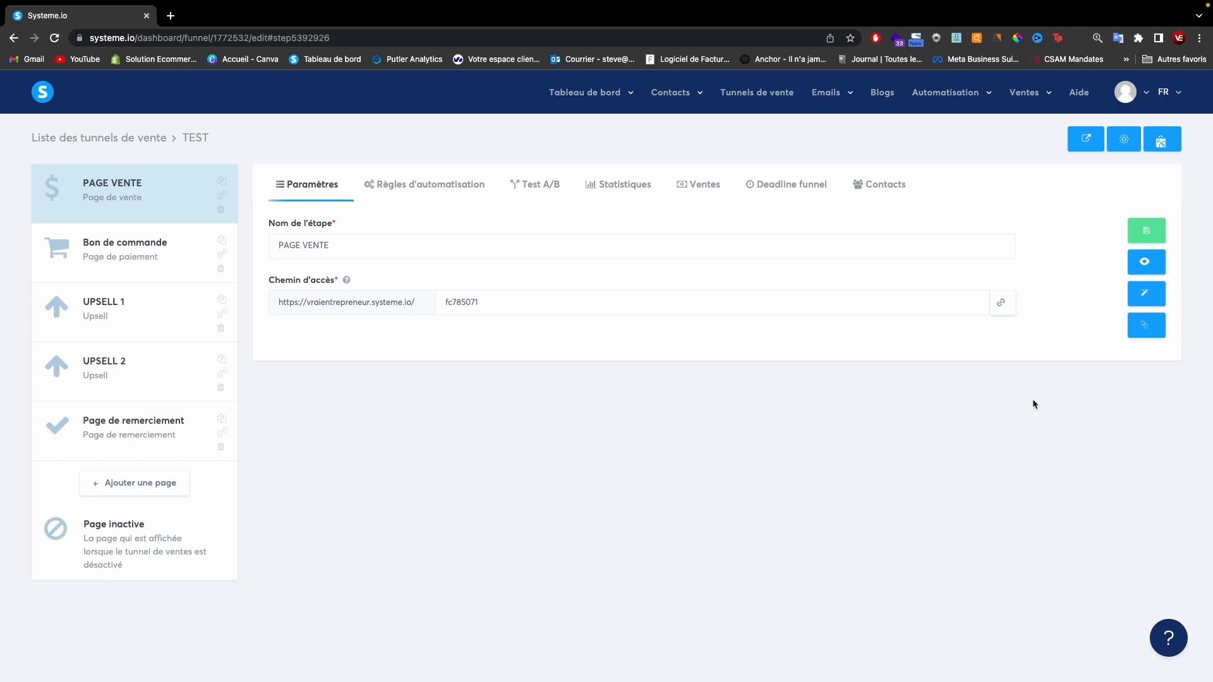
pyautogui.click(1144, 329)
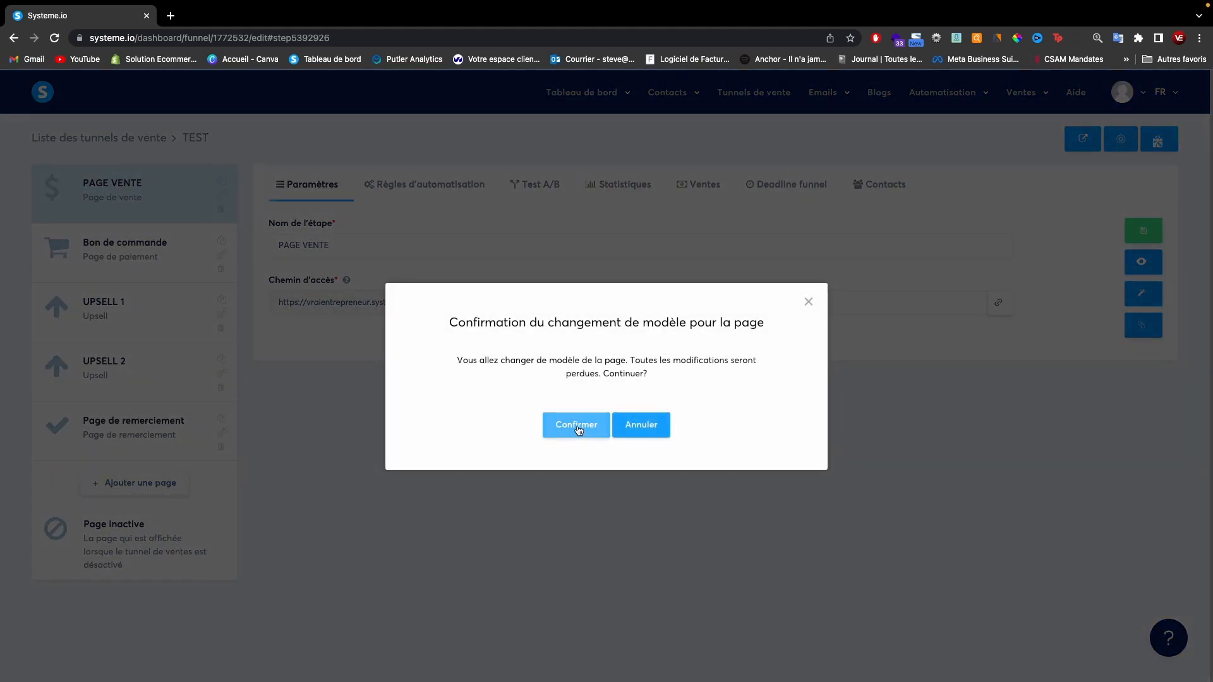
pyautogui.click(577, 426)
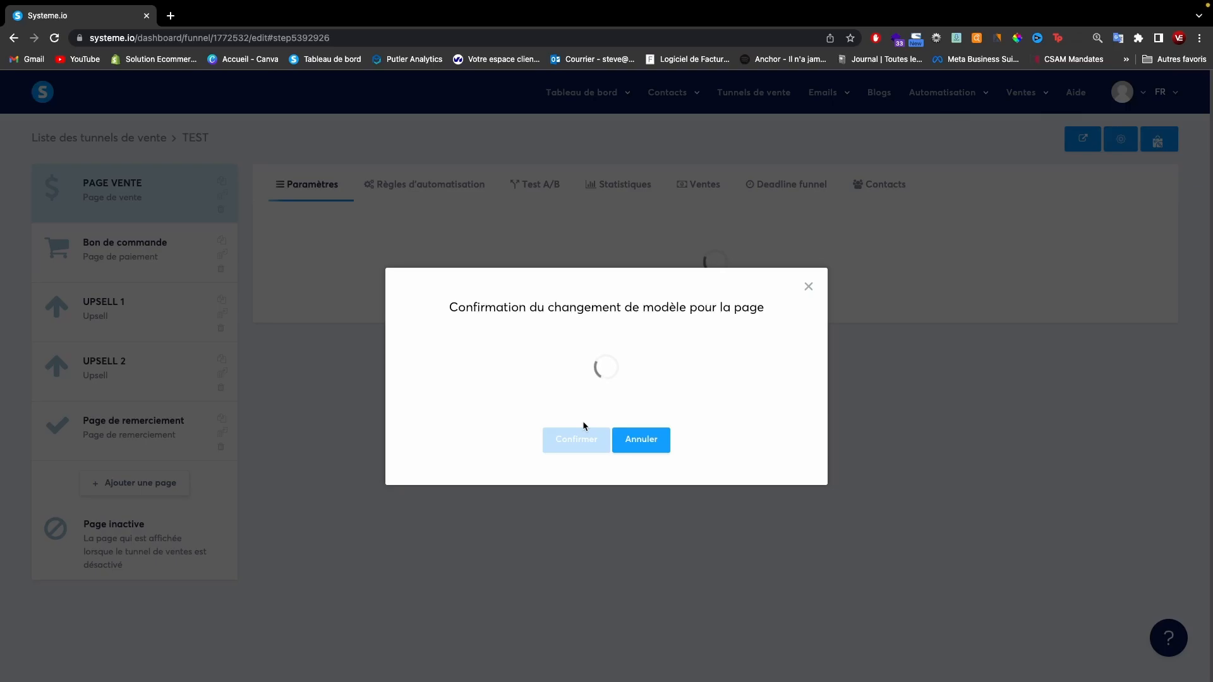
pyautogui.scroll(-20, 783, 407)
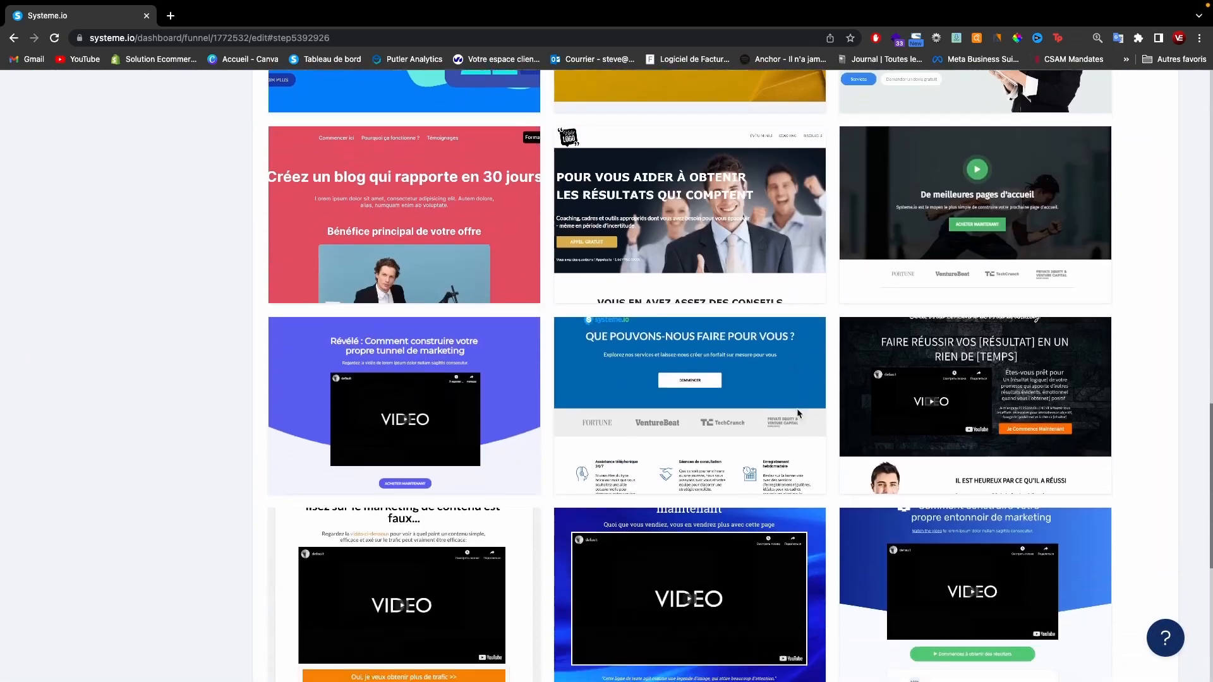
pyautogui.scroll(-7, 797, 414)
pyautogui.scroll(5, 347, 260)
pyautogui.click(349, 250)
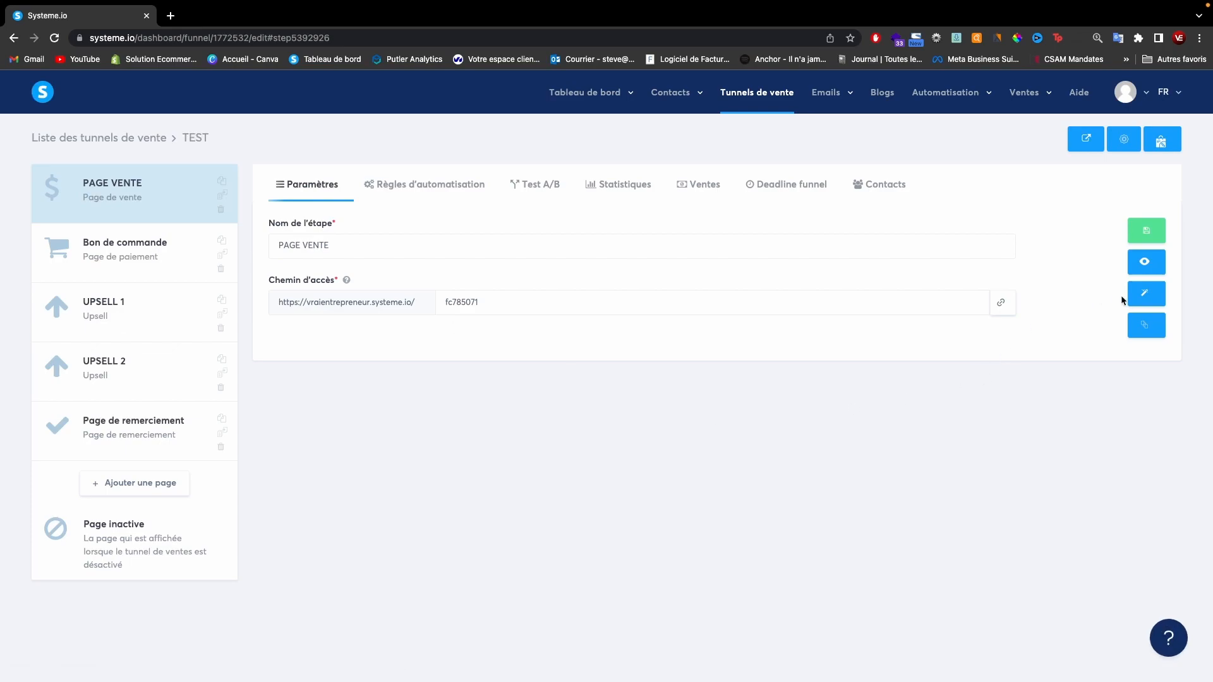
# Step: Open PAGE VENTE in the page editor, dismiss the translation pop-up and look over the page's sections
pyautogui.click(1146, 295)
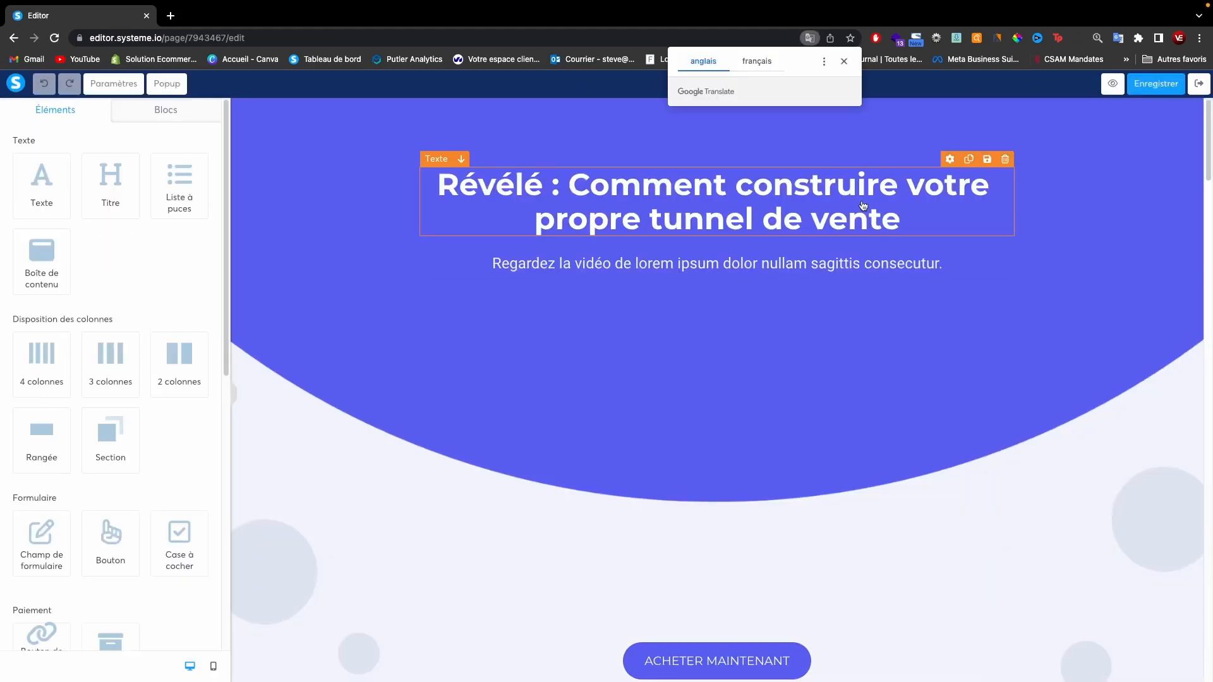
pyautogui.click(844, 61)
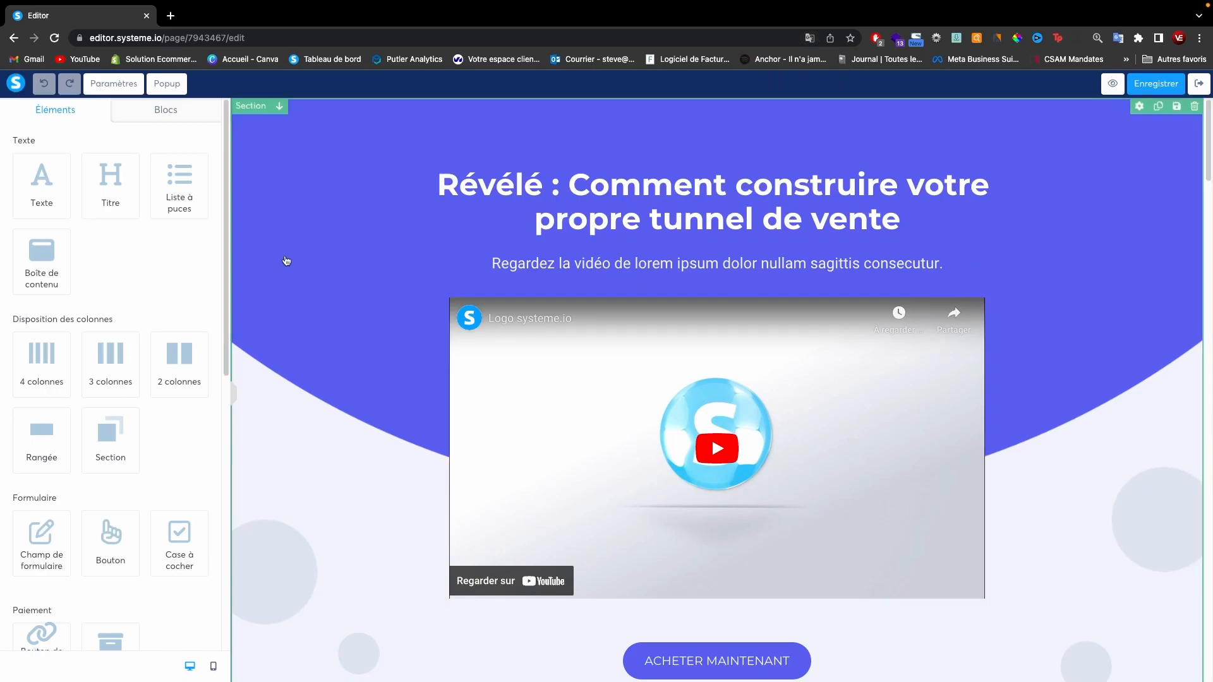
pyautogui.scroll(-4, 302, 295)
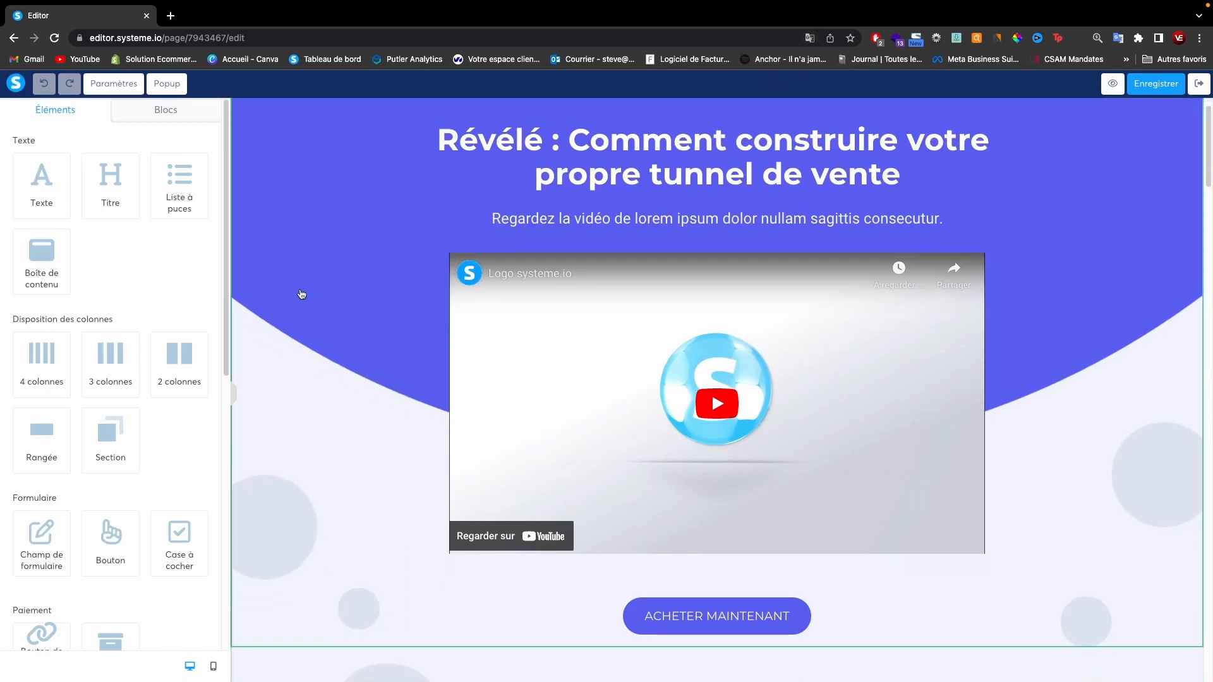
pyautogui.scroll(4, 302, 294)
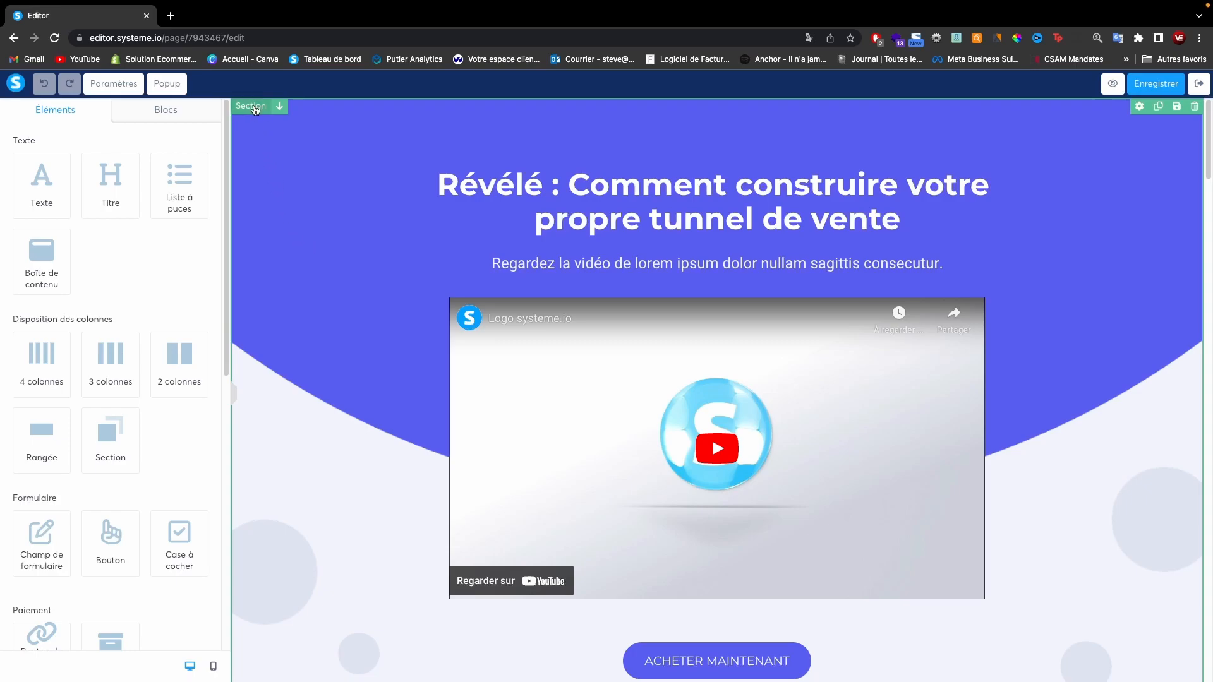
pyautogui.scroll(-4, 252, 227)
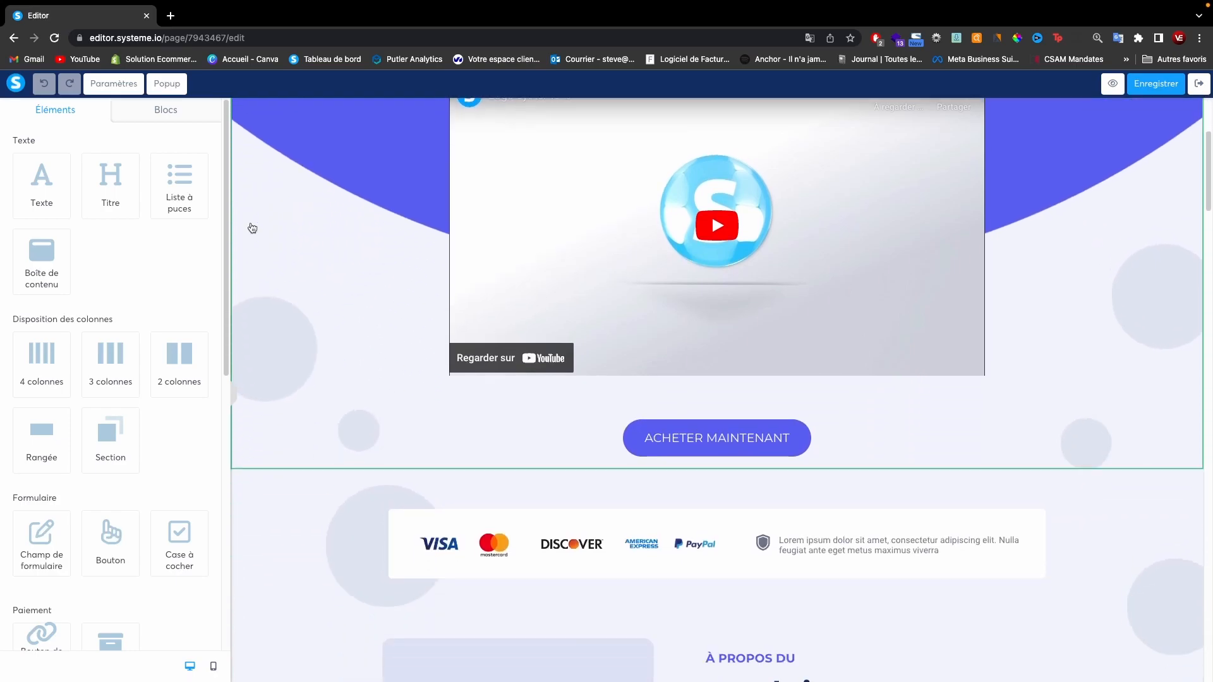
pyautogui.scroll(4, 252, 228)
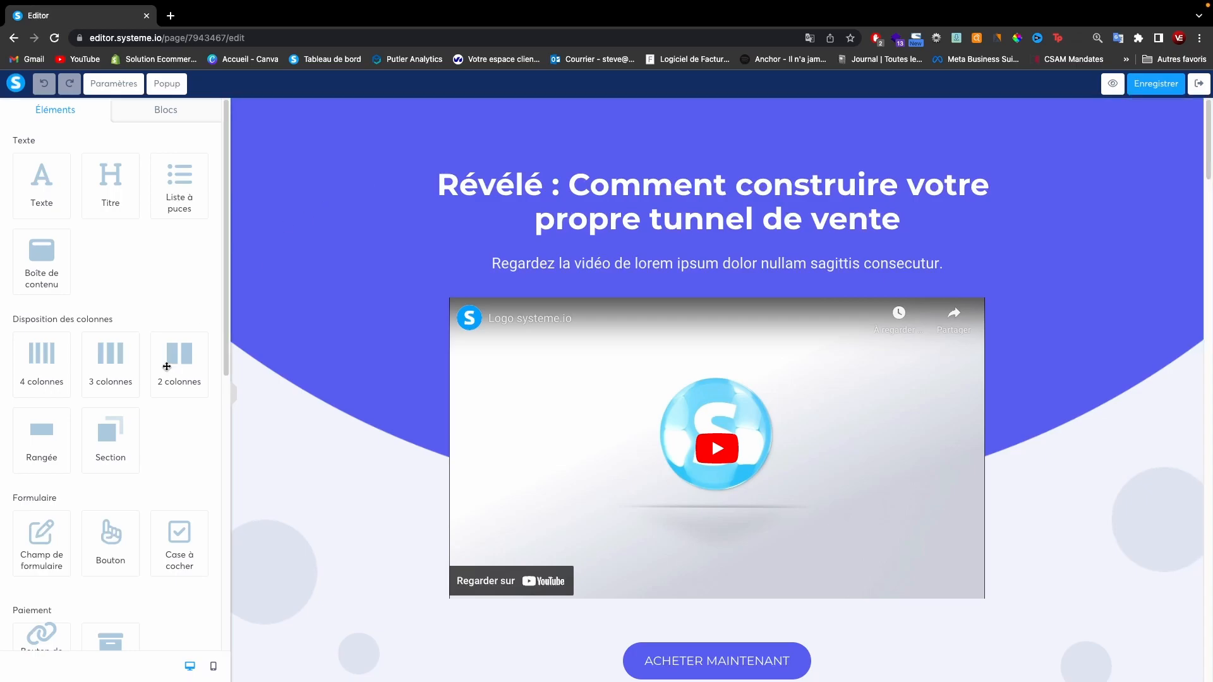
# Step: Add a two-column layout above the headline, with an image in the first column and a text element in the second
pyautogui.moveTo(174, 366); pyautogui.dragTo(647, 157)
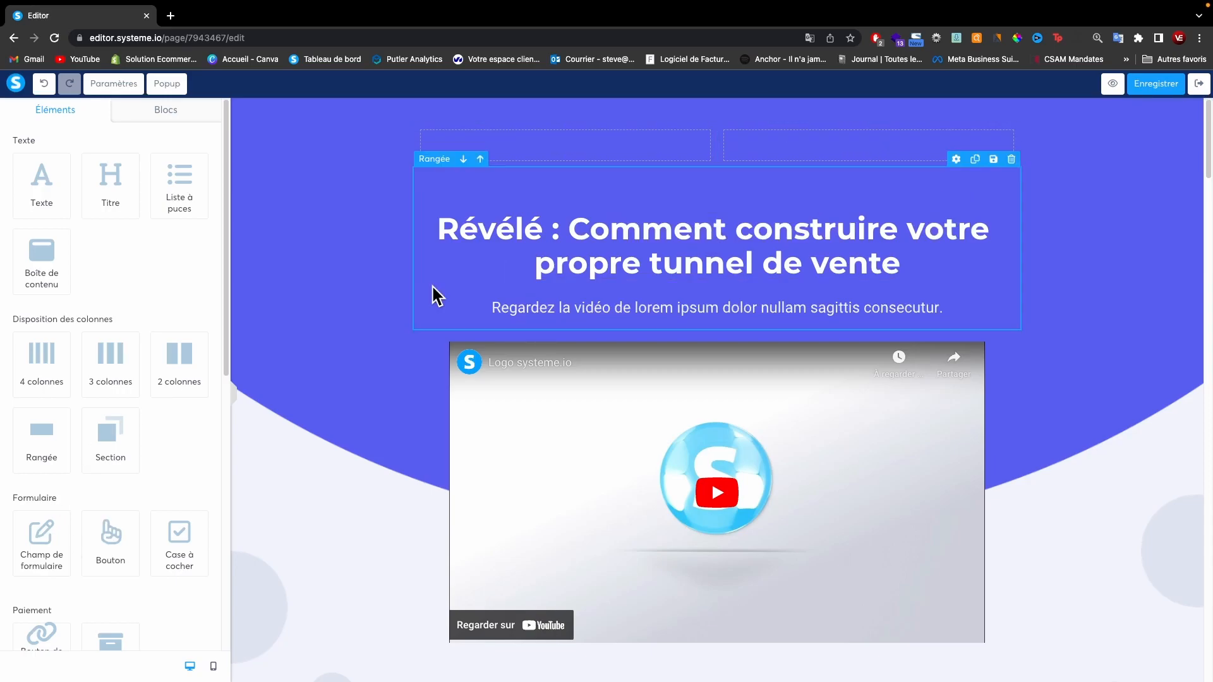
pyautogui.scroll(-4, 150, 396)
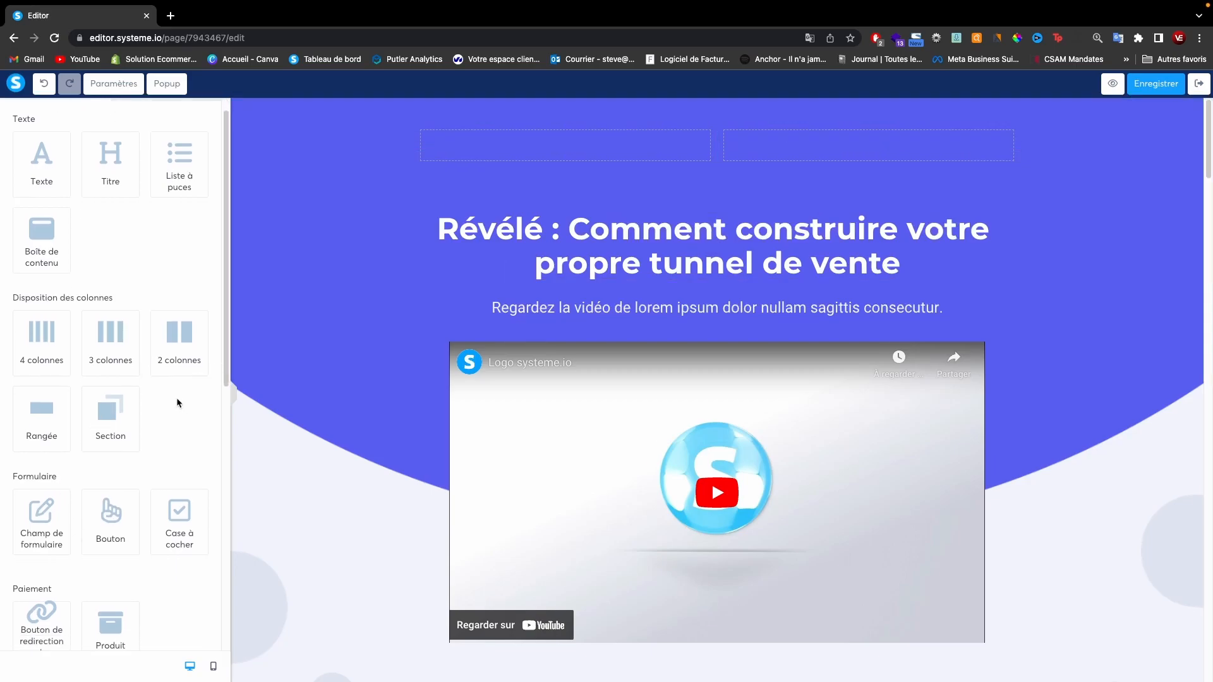
pyautogui.scroll(-2, 127, 411)
pyautogui.moveTo(46, 409); pyautogui.dragTo(510, 163)
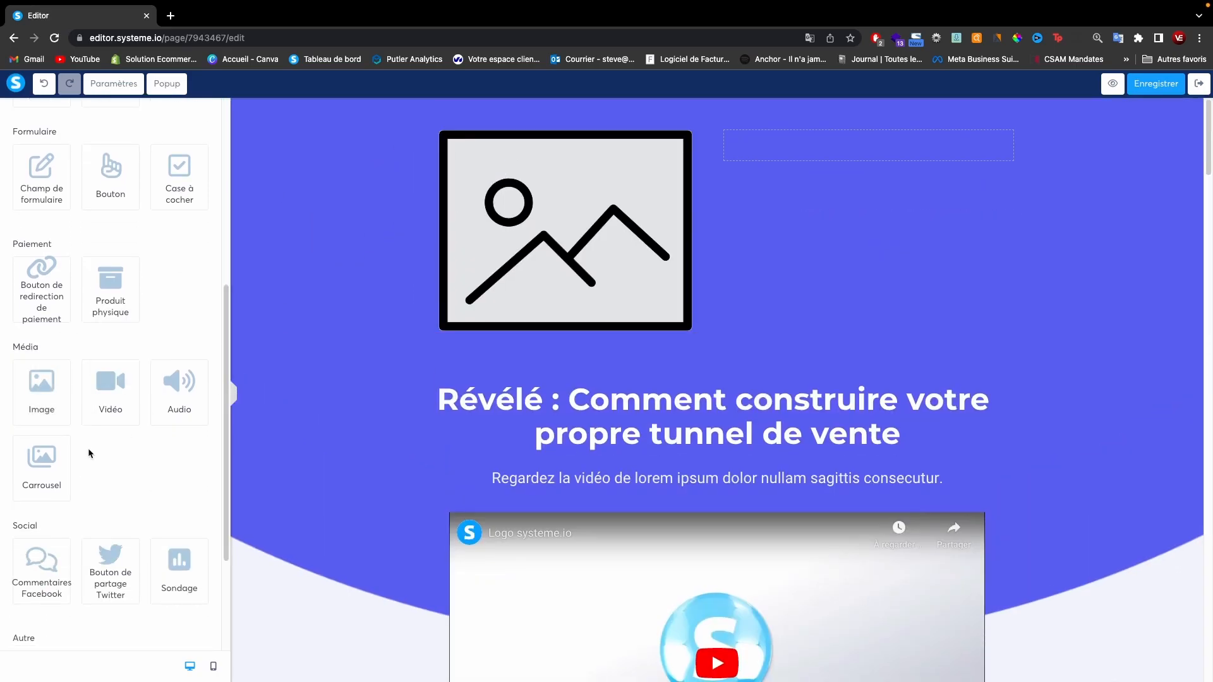
pyautogui.scroll(6, 98, 386)
pyautogui.moveTo(46, 190); pyautogui.dragTo(835, 152)
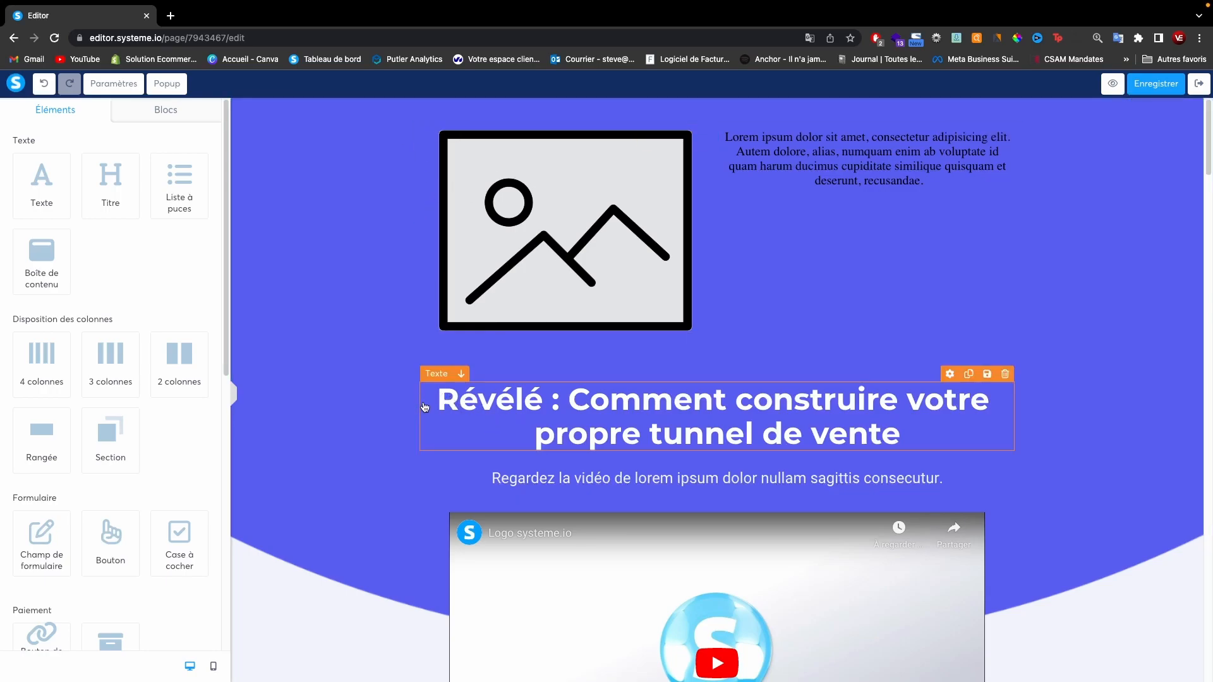
# Step: Look over the page's sections in desktop view and in mobile view, and return to desktop view
pyautogui.scroll(-4, 424, 405)
pyautogui.scroll(-4, 425, 408)
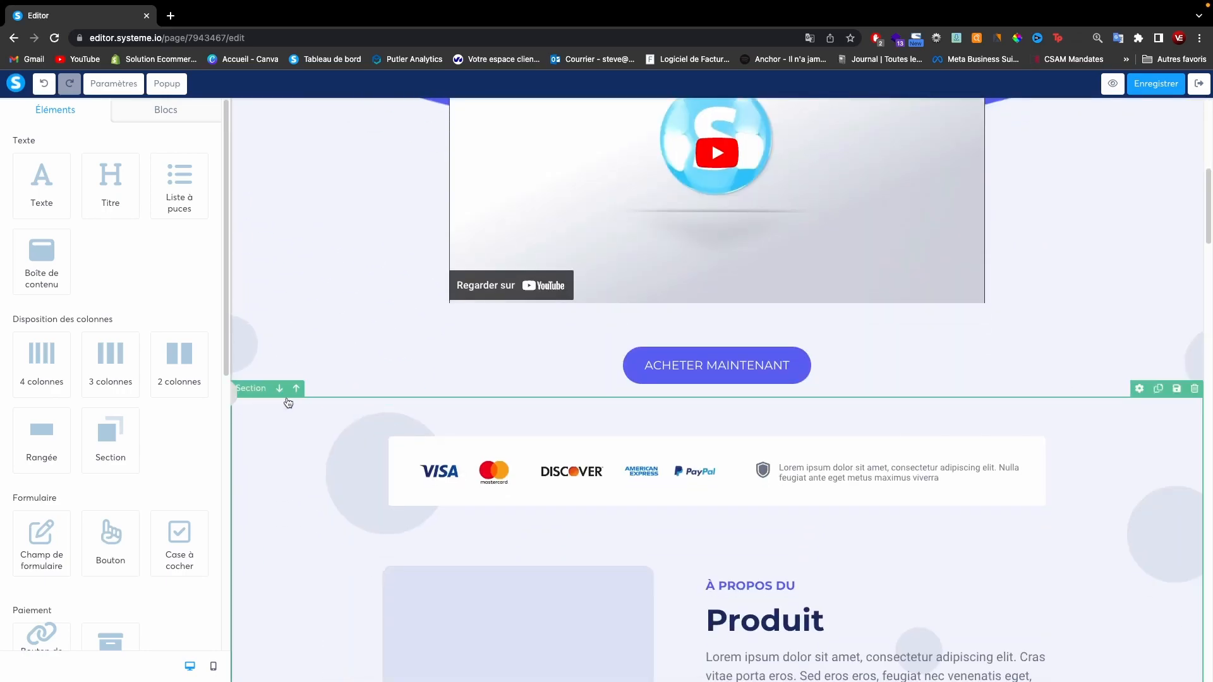
pyautogui.scroll(-3, 262, 397)
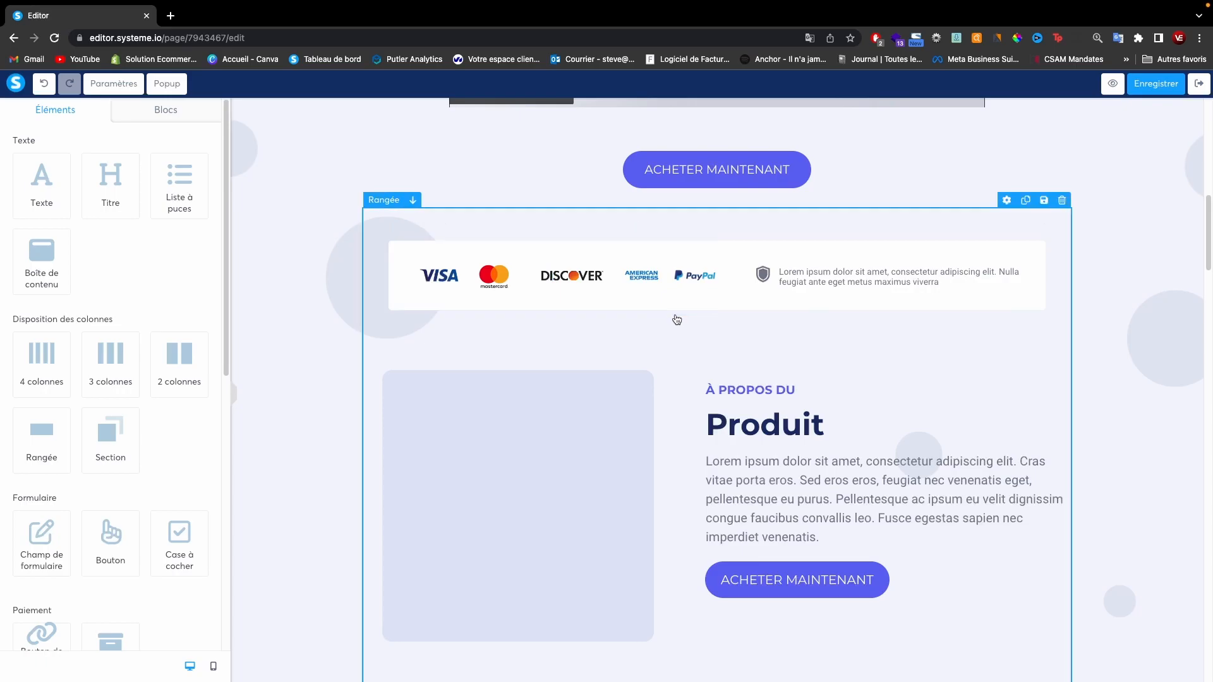
pyautogui.scroll(-4, 698, 353)
pyautogui.scroll(15, 705, 355)
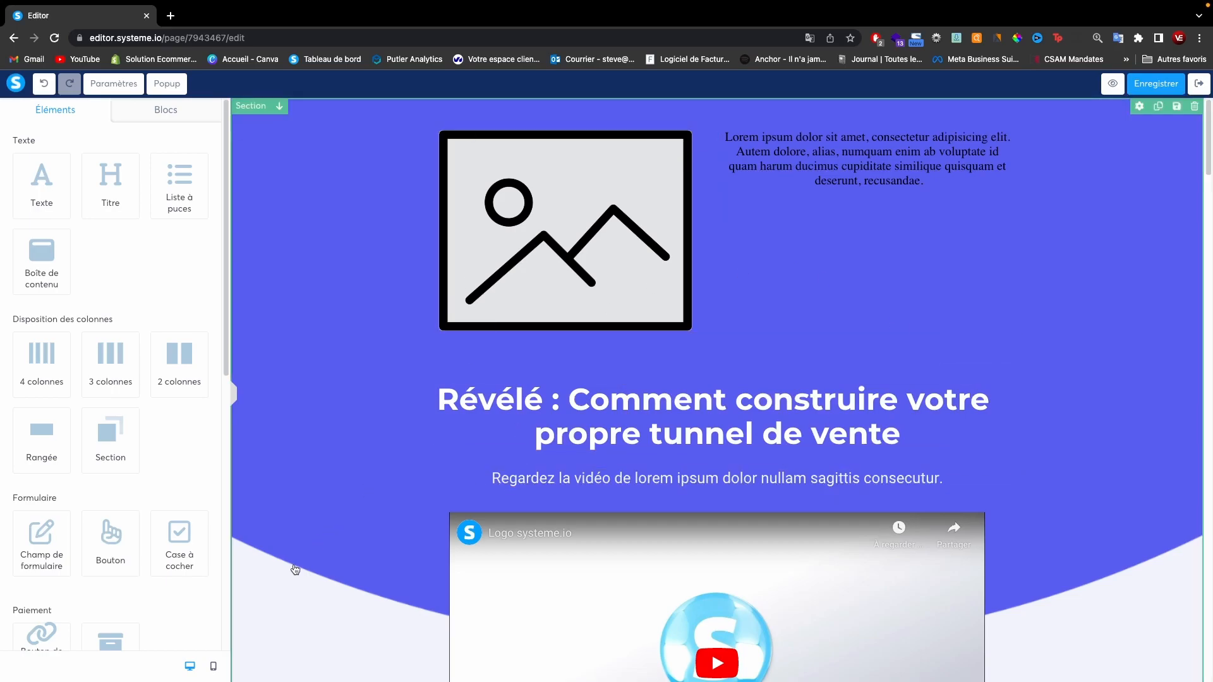
pyautogui.click(214, 668)
pyautogui.scroll(-10, 718, 398)
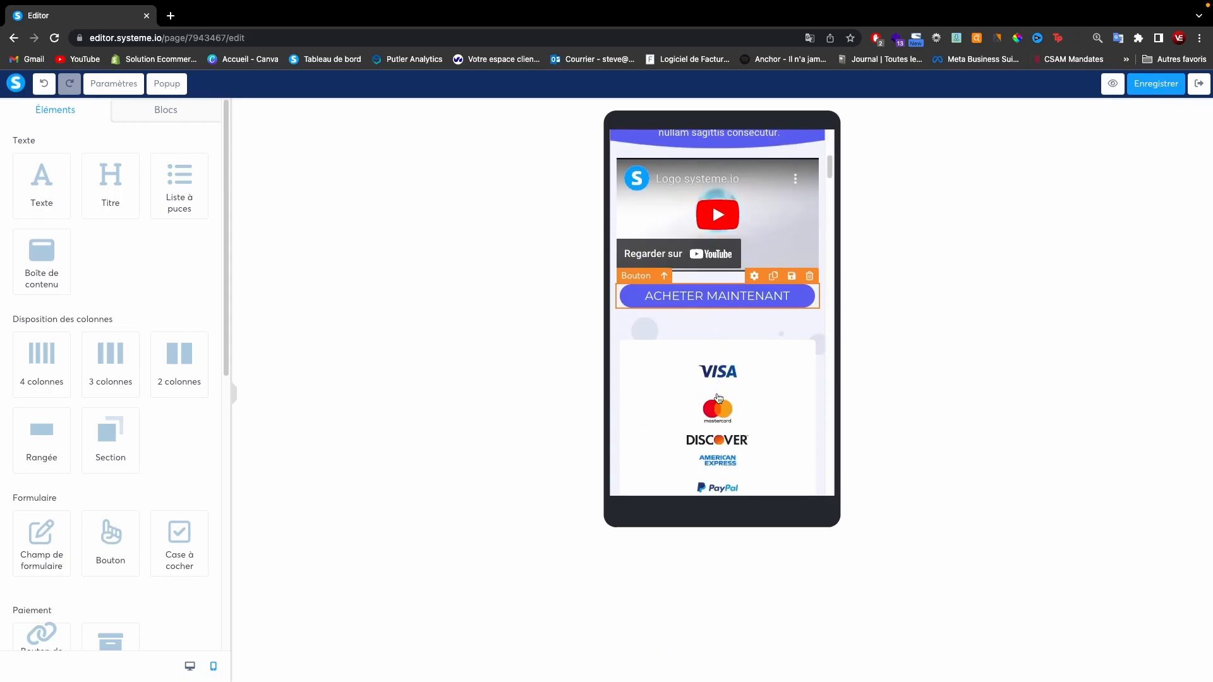
pyautogui.scroll(-10, 719, 398)
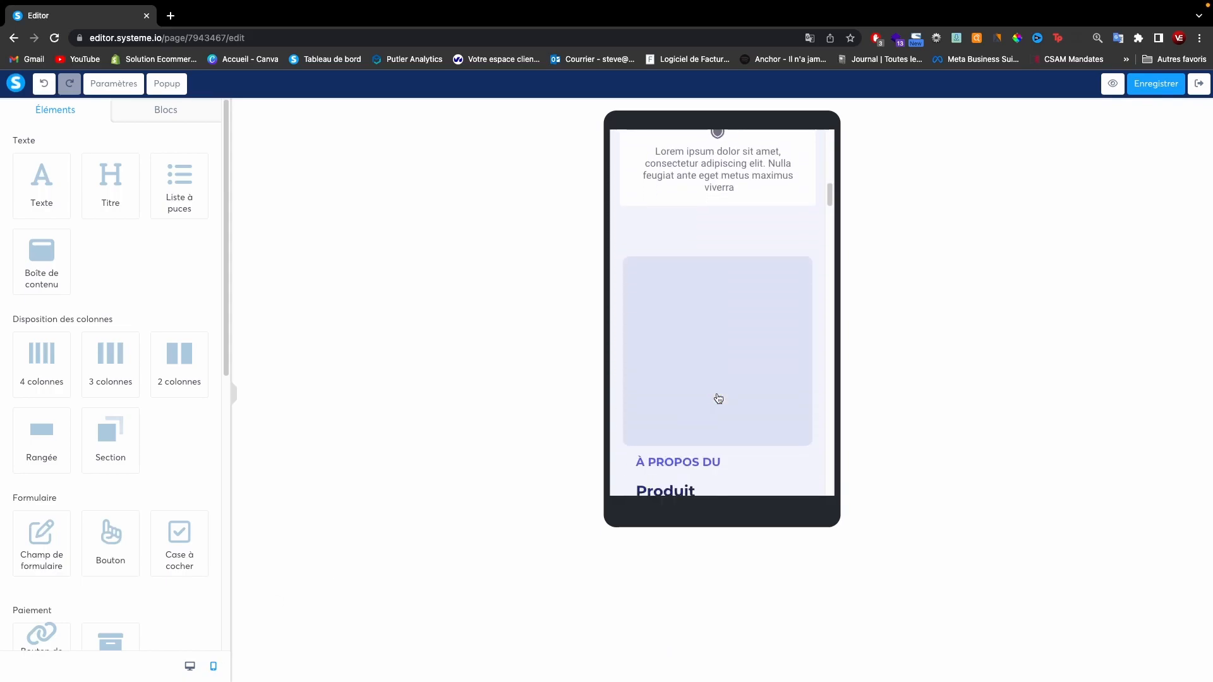
pyautogui.scroll(-5, 718, 397)
pyautogui.scroll(15, 718, 398)
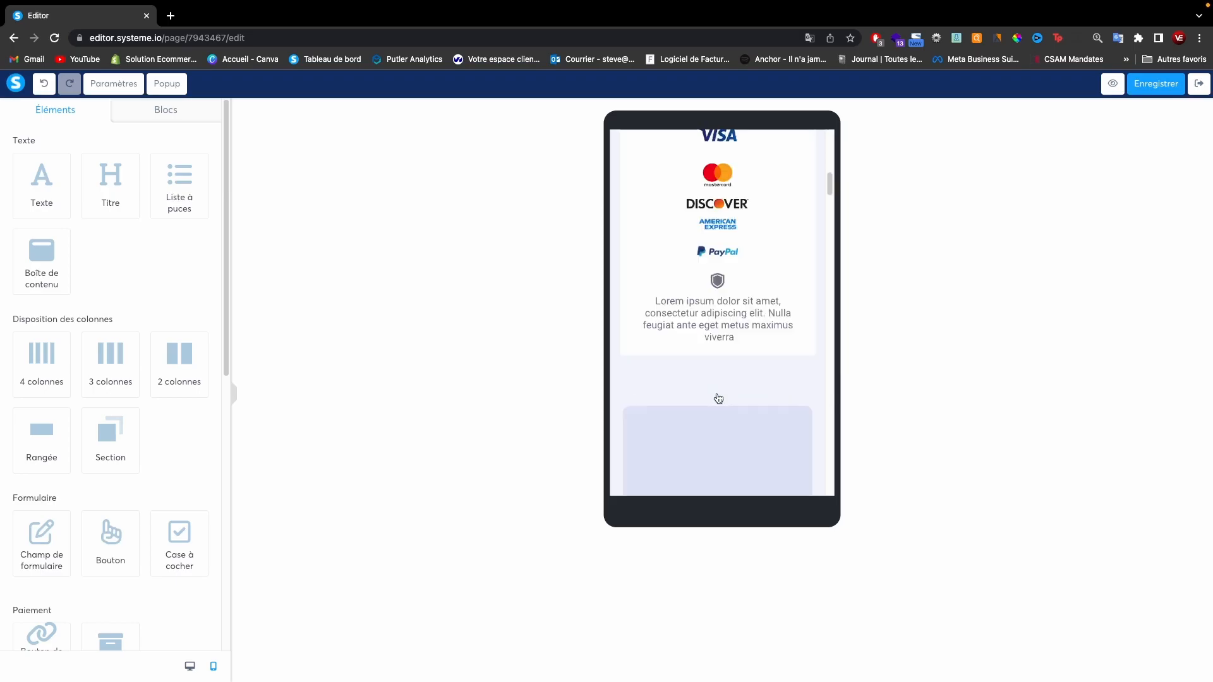
pyautogui.scroll(5, 718, 396)
pyautogui.click(190, 666)
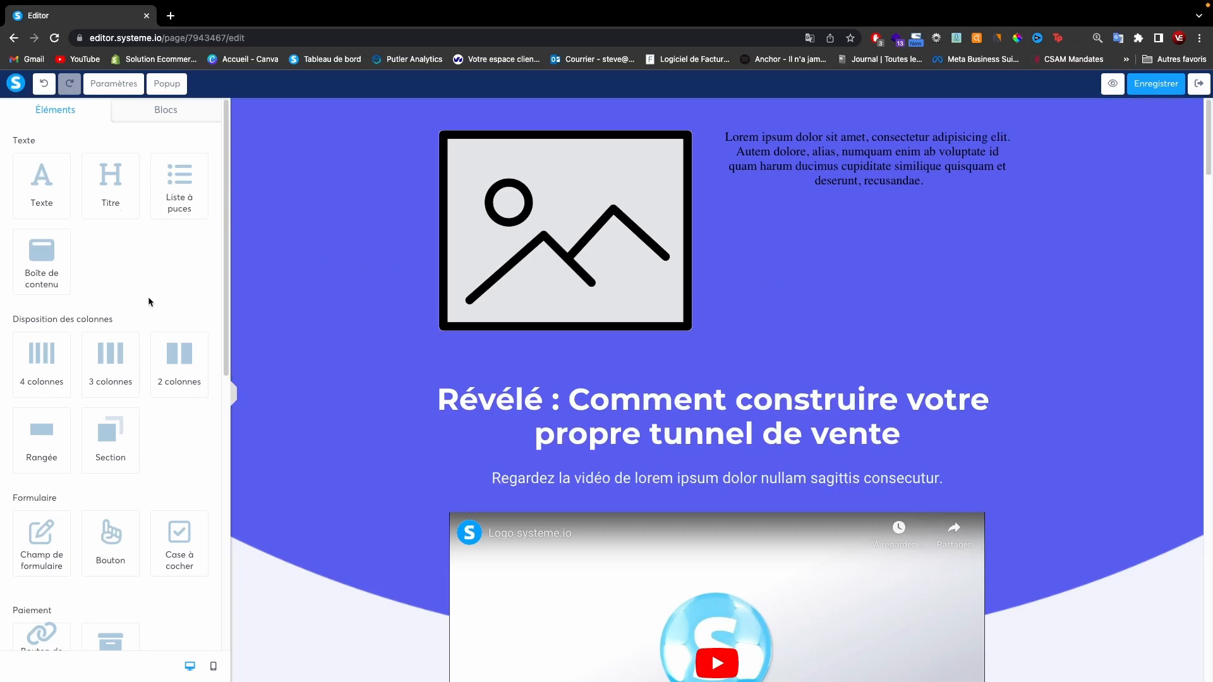
# Step: Add a row with an image at the top of the page and move the "Révélé" headline beneath that image
pyautogui.moveTo(44, 439); pyautogui.dragTo(603, 124)
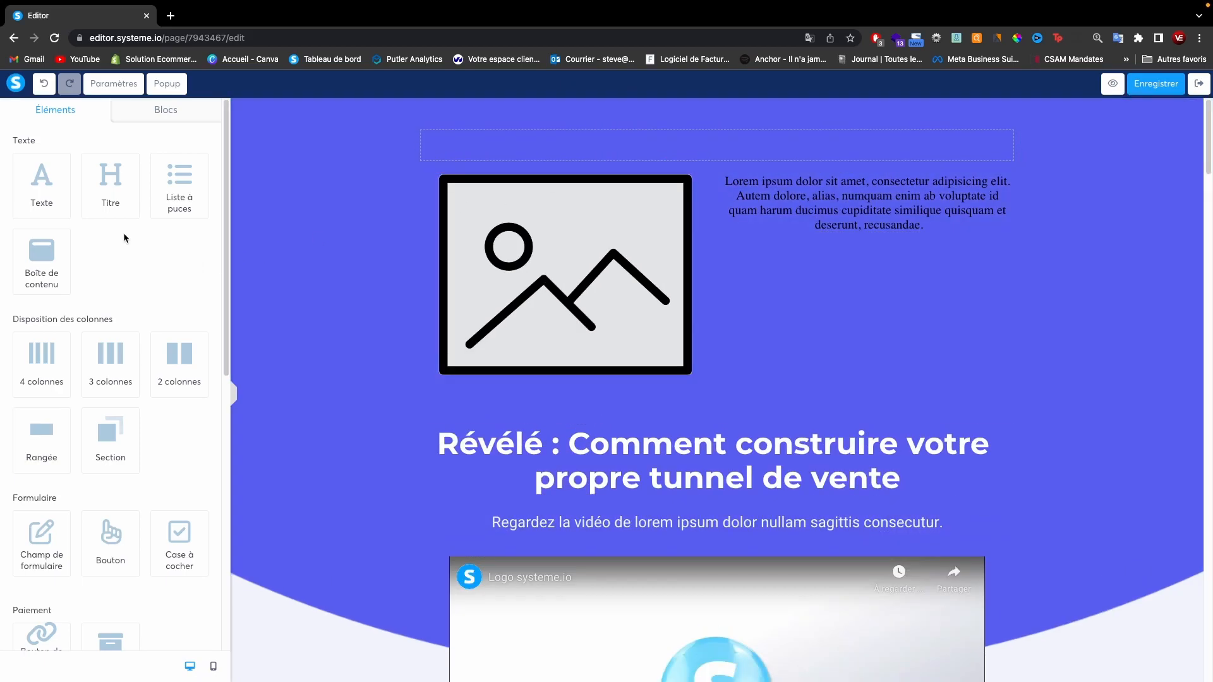
pyautogui.scroll(-4, 72, 439)
pyautogui.moveTo(42, 493); pyautogui.dragTo(622, 147)
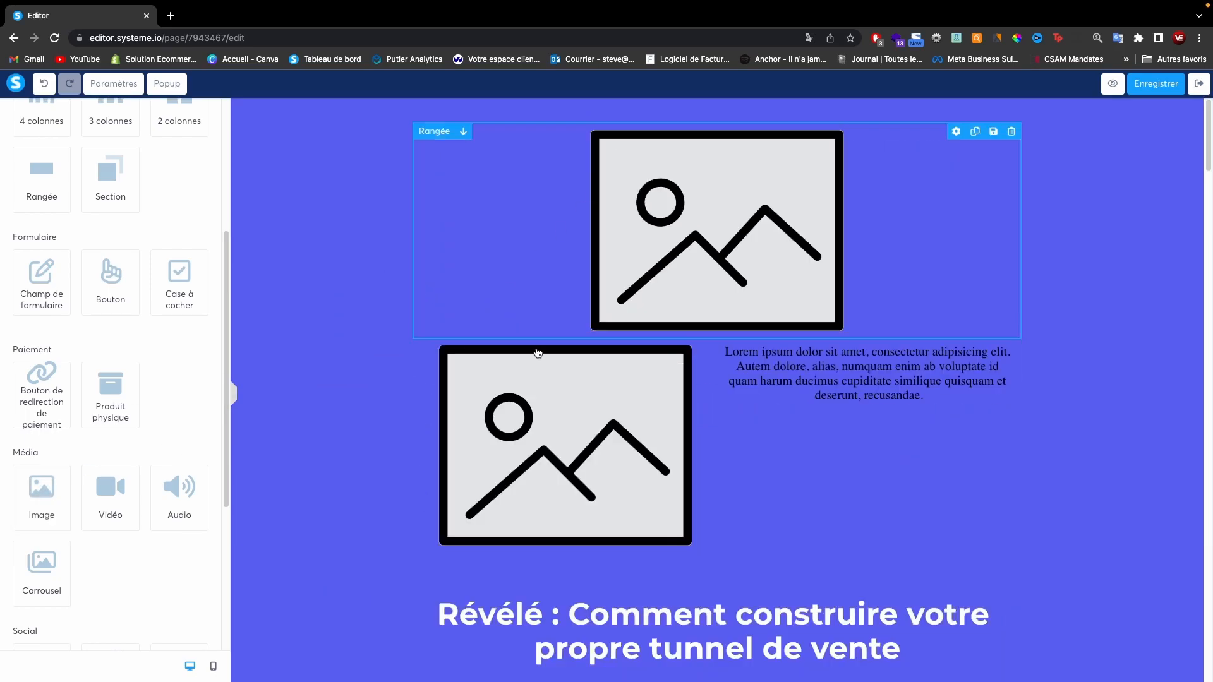
pyautogui.moveTo(695, 610); pyautogui.dragTo(723, 319)
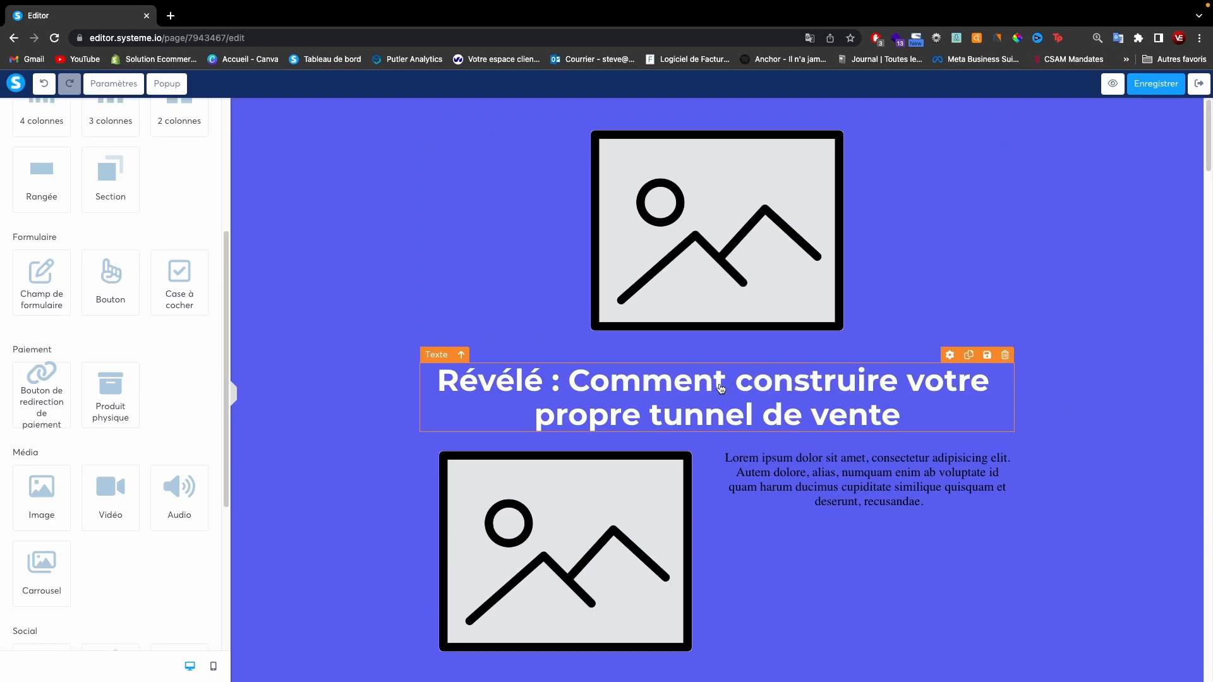
# Step: Replace the whole headline text under the top image with "COMMENT"
pyautogui.scroll(-1, 697, 427)
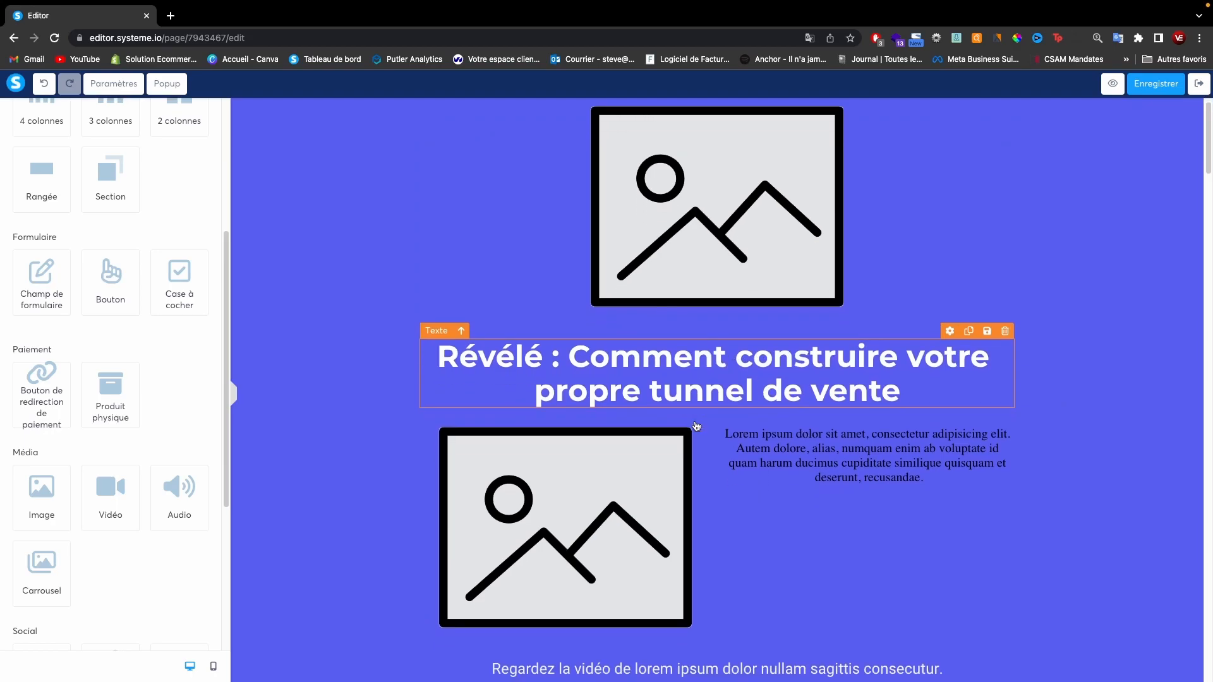
pyautogui.scroll(-2, 697, 426)
pyautogui.scroll(2, 739, 351)
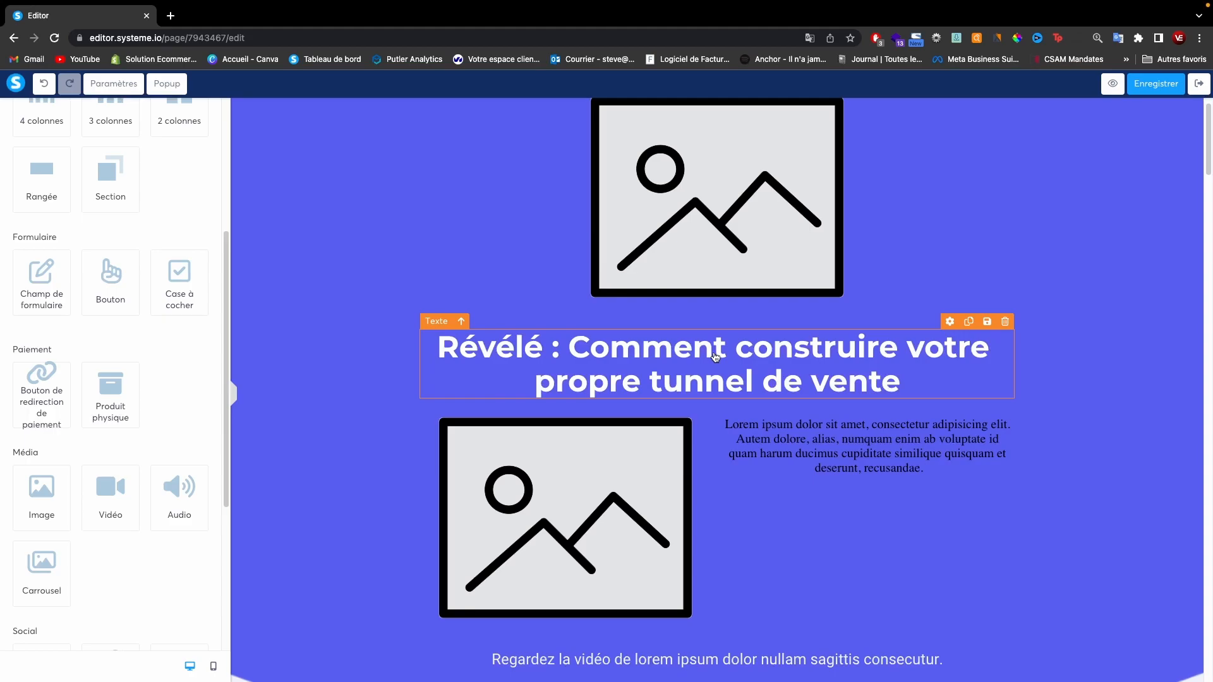
pyautogui.tripleClick(716, 358)
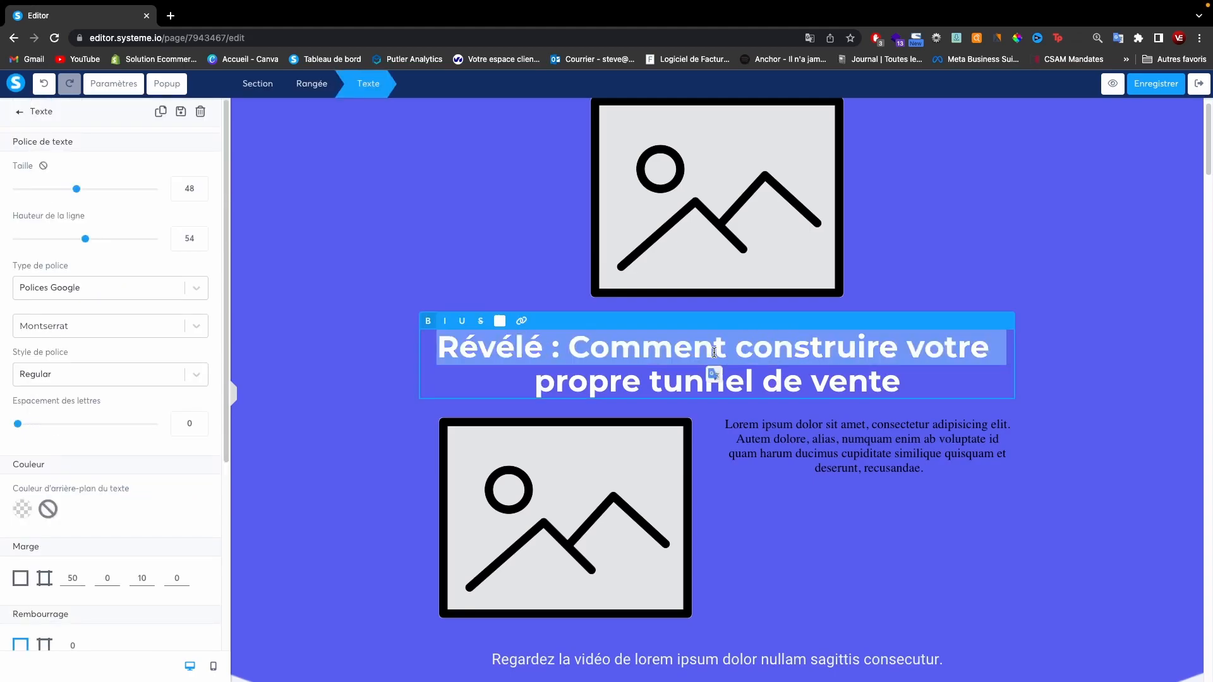
pyautogui.press('super+a')
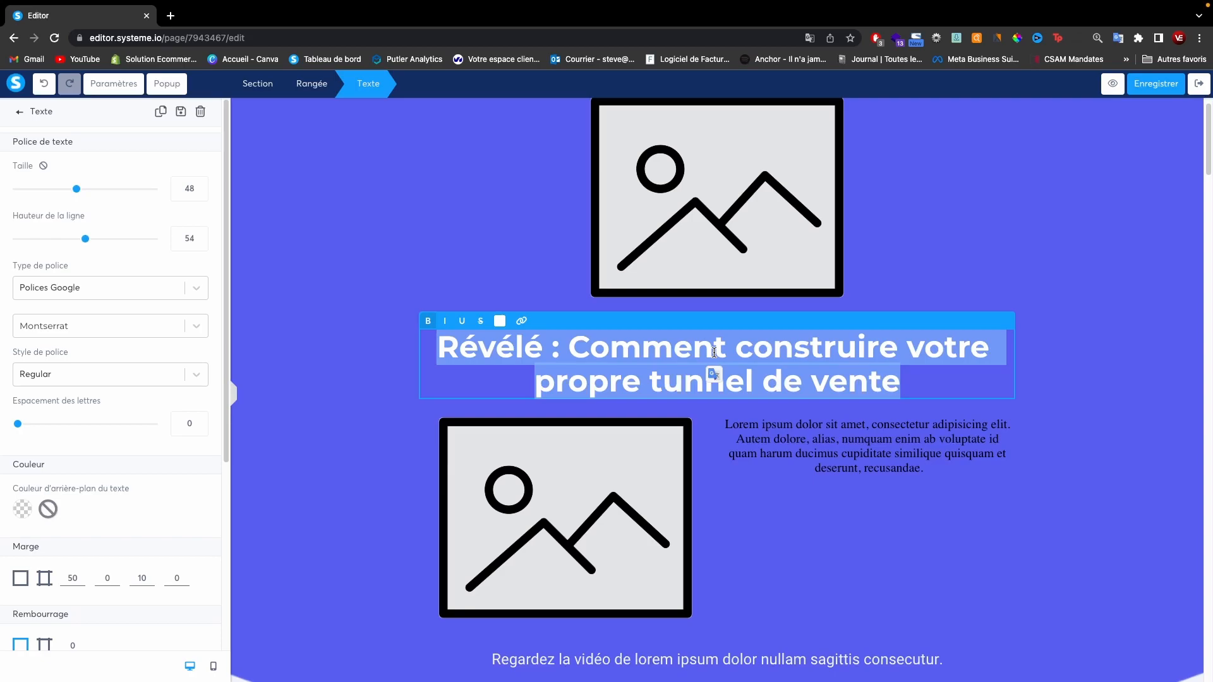
pyautogui.write('C')
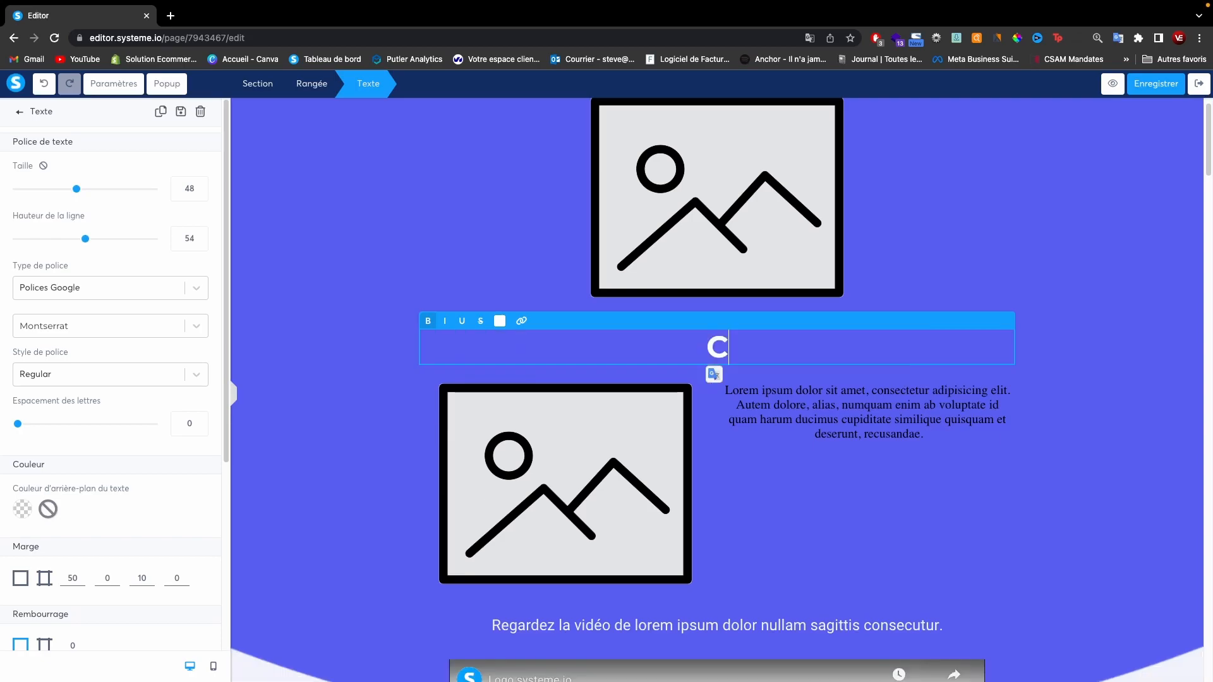
pyautogui.write('OMM')
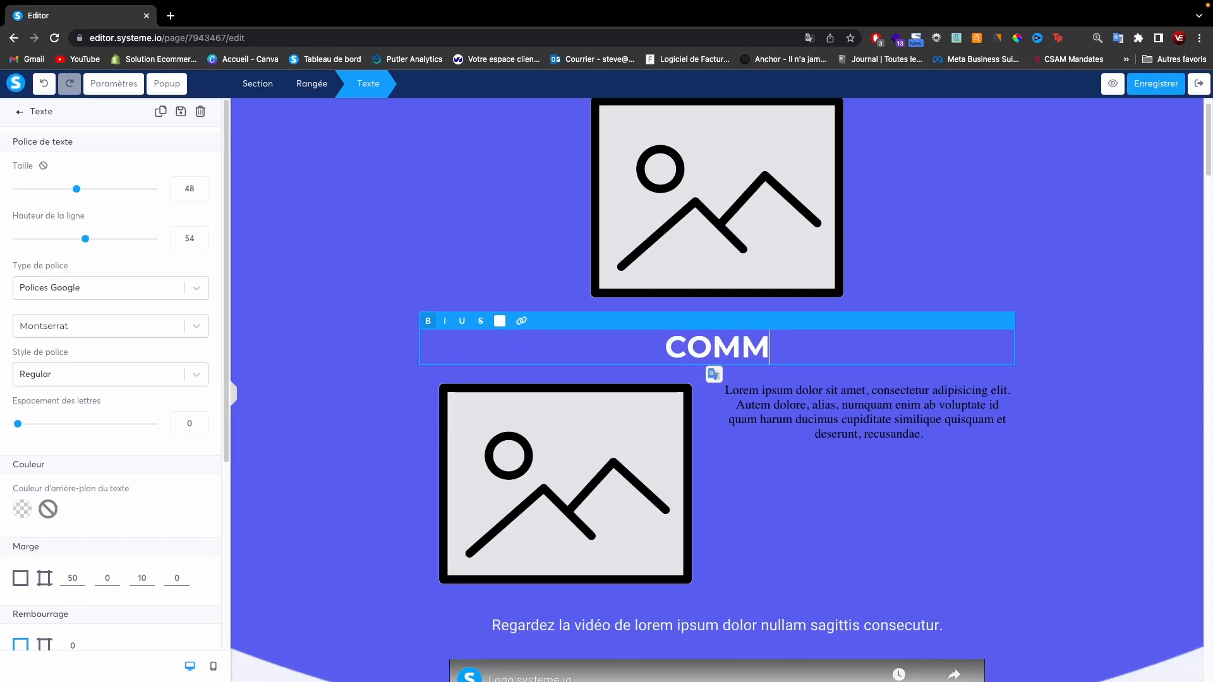
pyautogui.write('ENT')
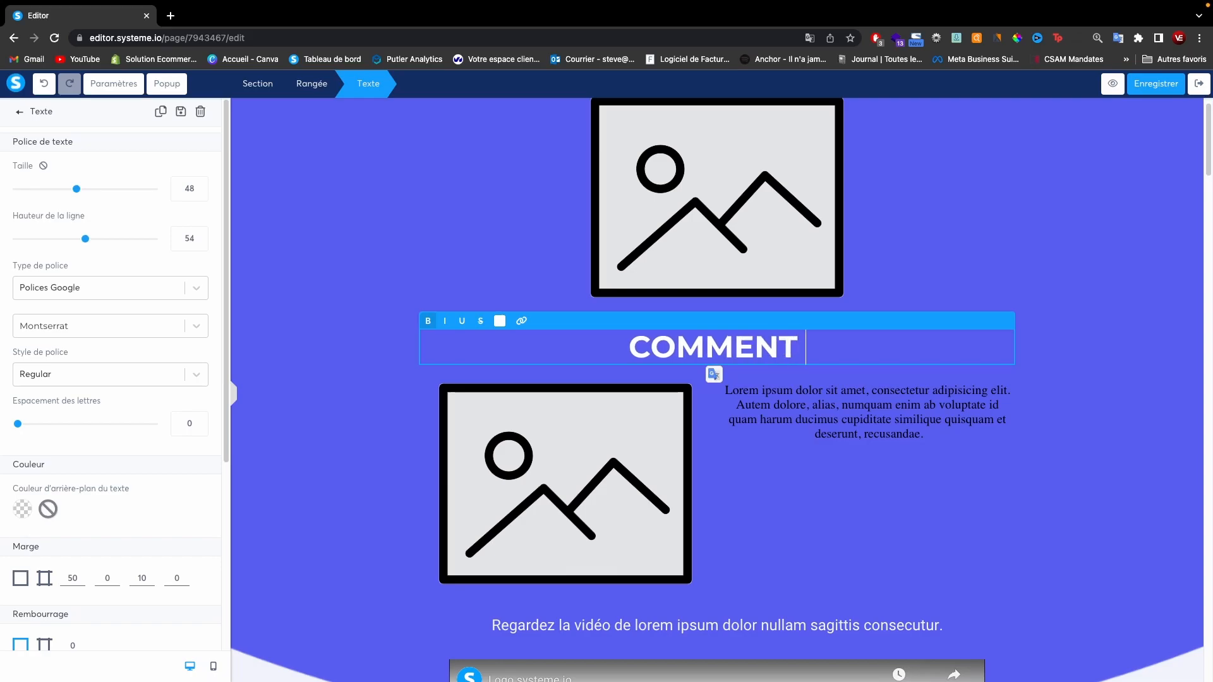
pyautogui.click(1092, 379)
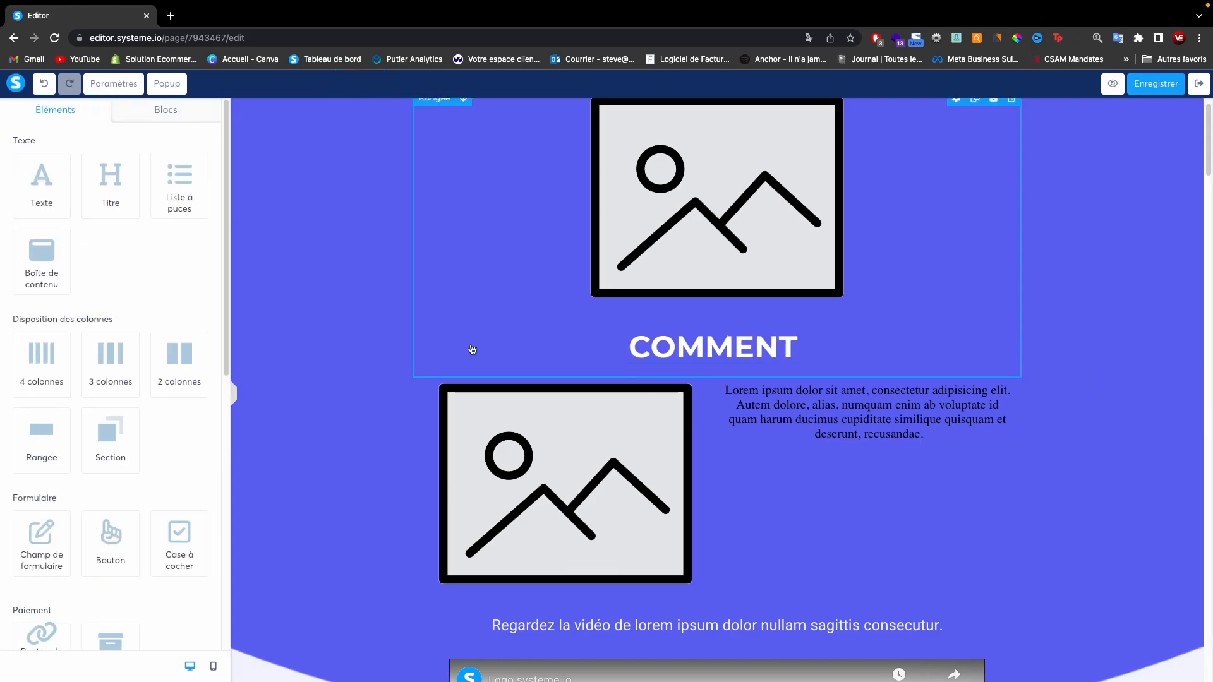
# Step: Add a text element beneath the "COMMENT" headline and a button below that text
pyautogui.moveTo(28, 189); pyautogui.dragTo(657, 360)
pyautogui.click(722, 388)
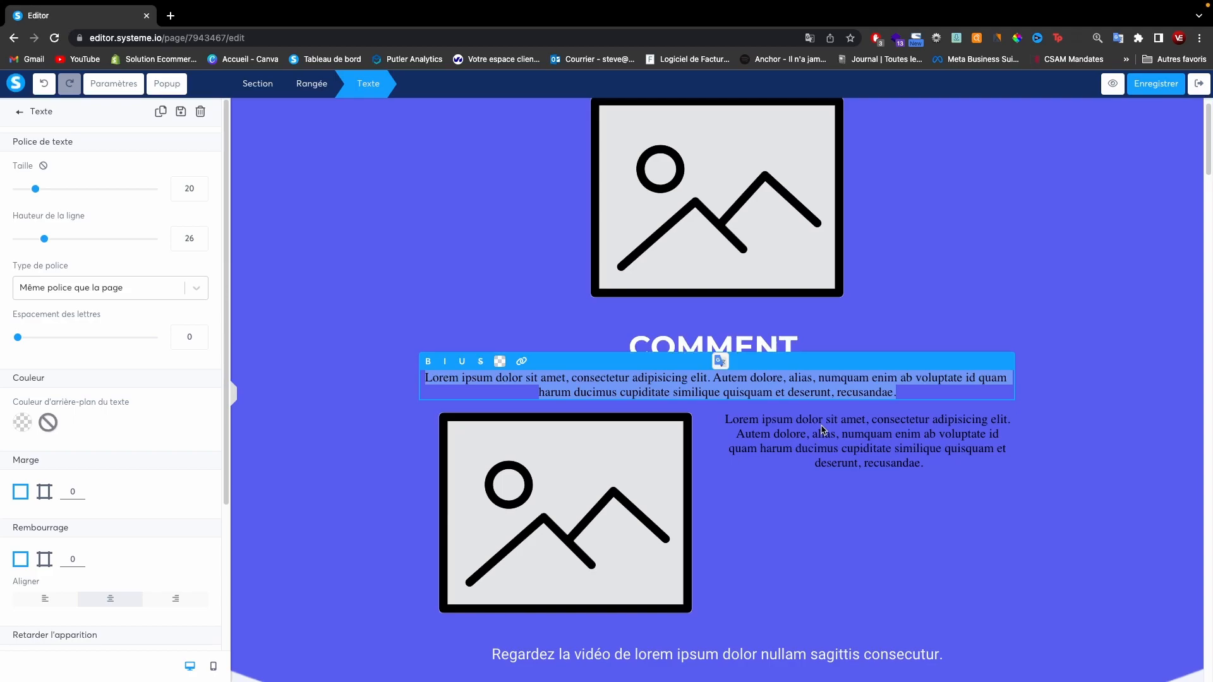
pyautogui.click(1056, 400)
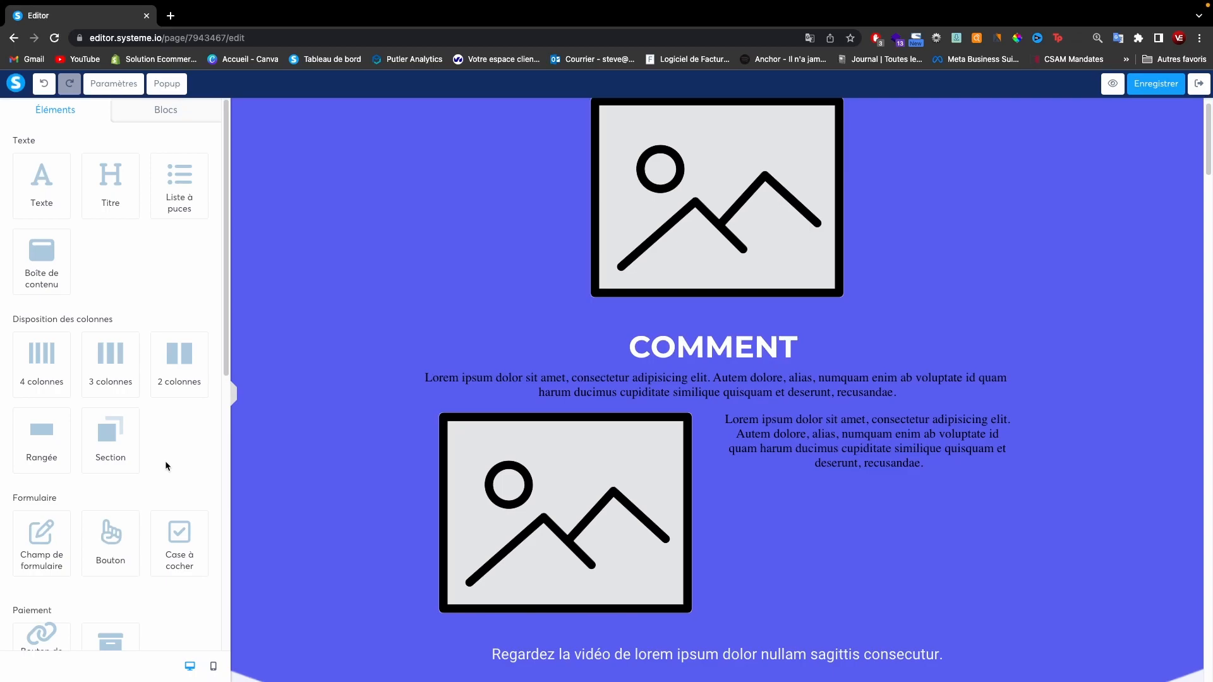
pyautogui.scroll(-7, 165, 461)
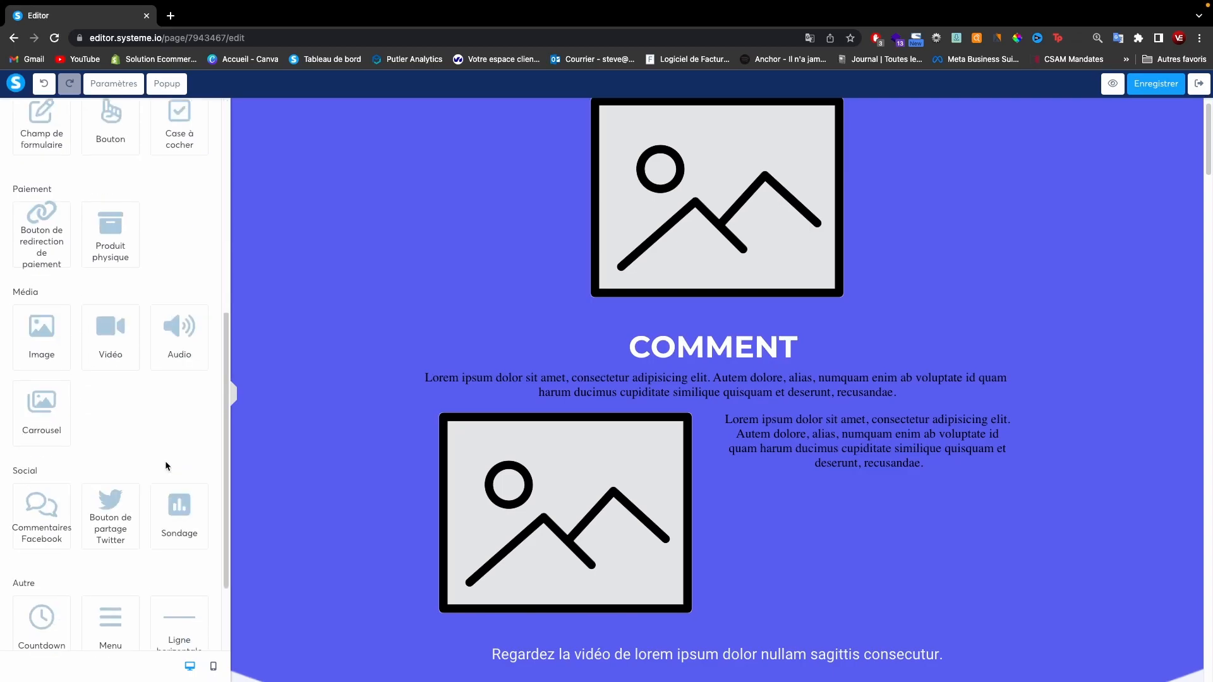
pyautogui.scroll(4, 165, 460)
pyautogui.moveTo(92, 346); pyautogui.dragTo(725, 396)
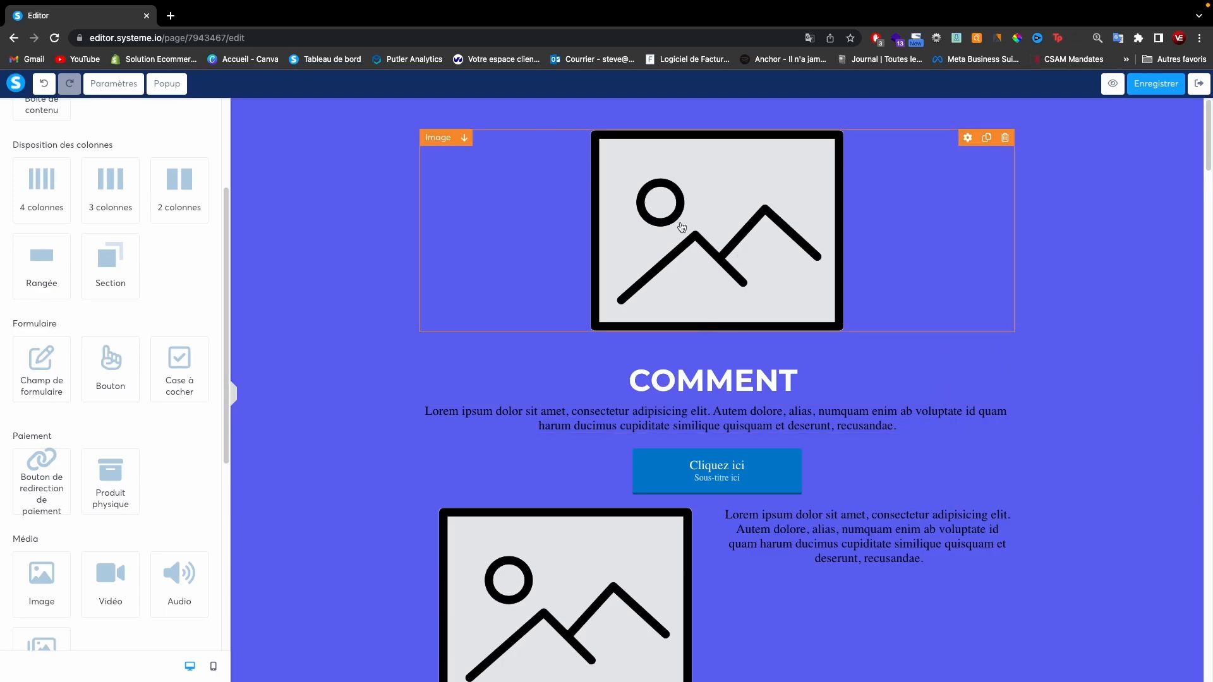
# Step: Look through the top image's settings, and open and close its image upload dialog
pyautogui.click(772, 257)
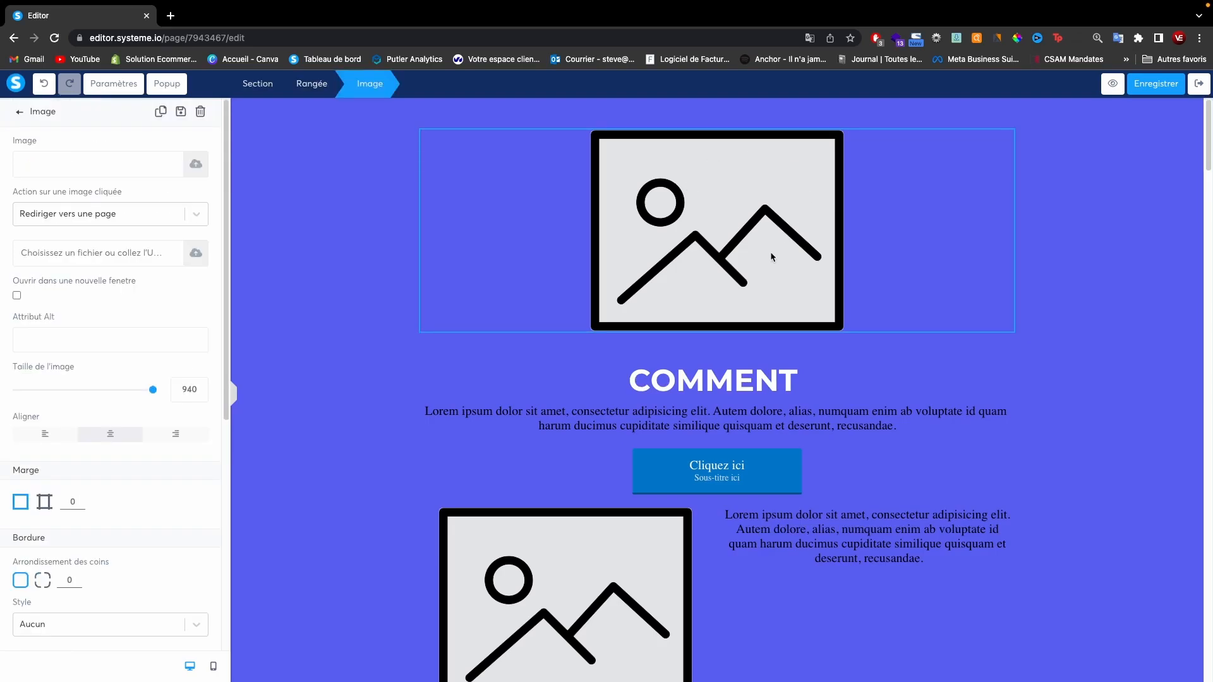
pyautogui.scroll(-7, 154, 361)
pyautogui.scroll(7, 155, 362)
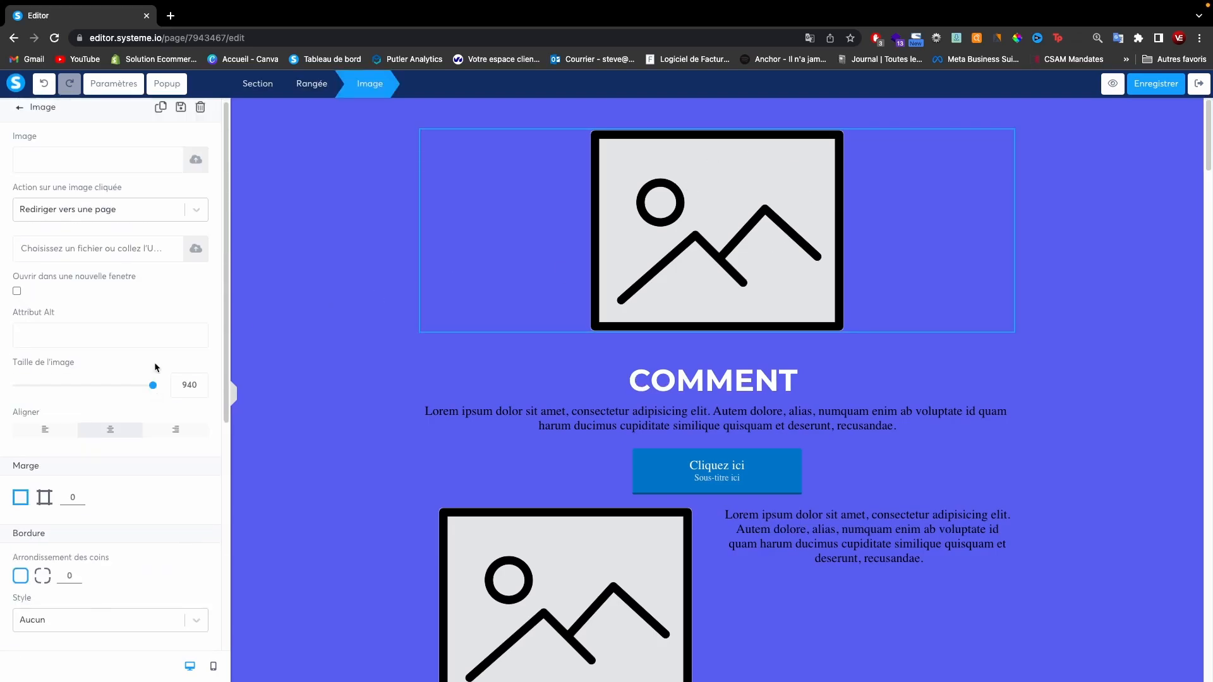
pyautogui.click(196, 165)
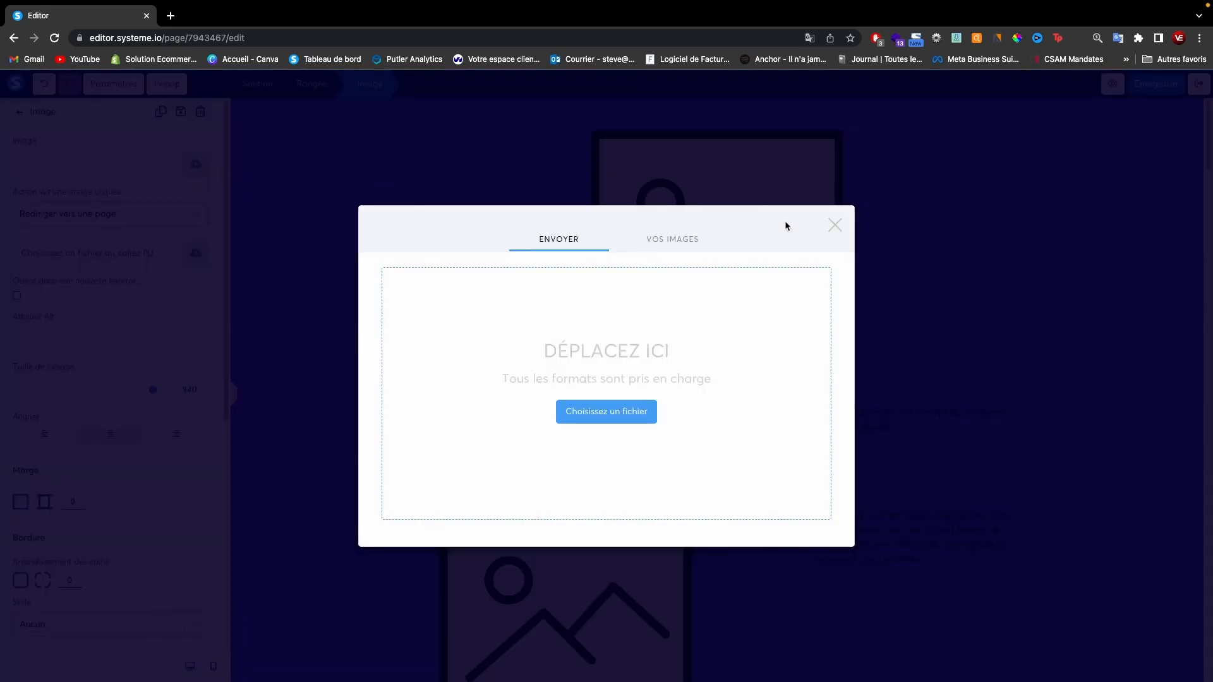
pyautogui.click(834, 225)
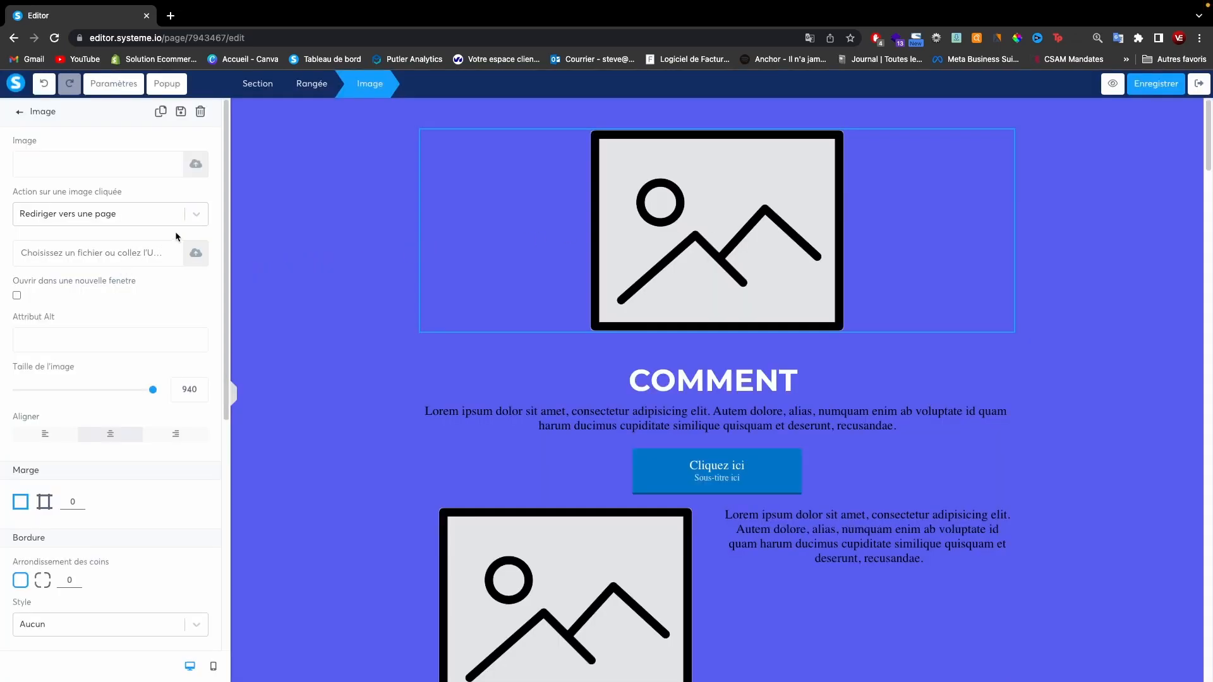
# Step: Try individual margins on the top image with a top margin of 100, and return that margin to 0
pyautogui.scroll(-6, 172, 279)
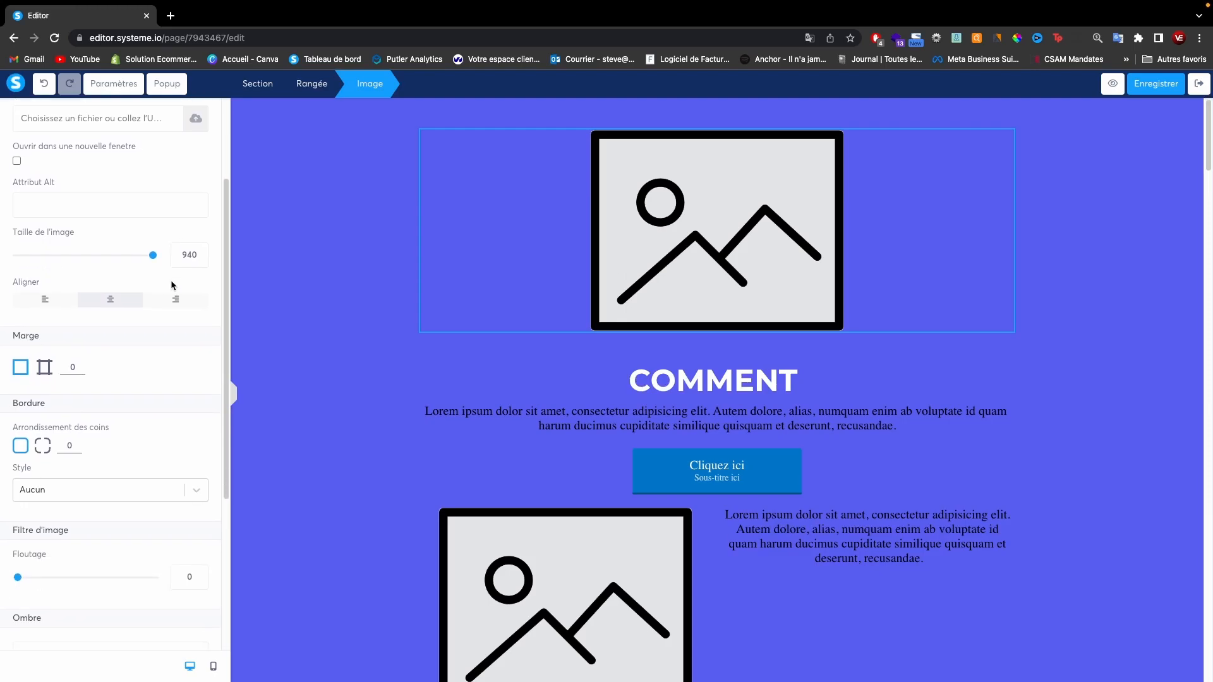
pyautogui.scroll(2, 170, 279)
pyautogui.click(46, 216)
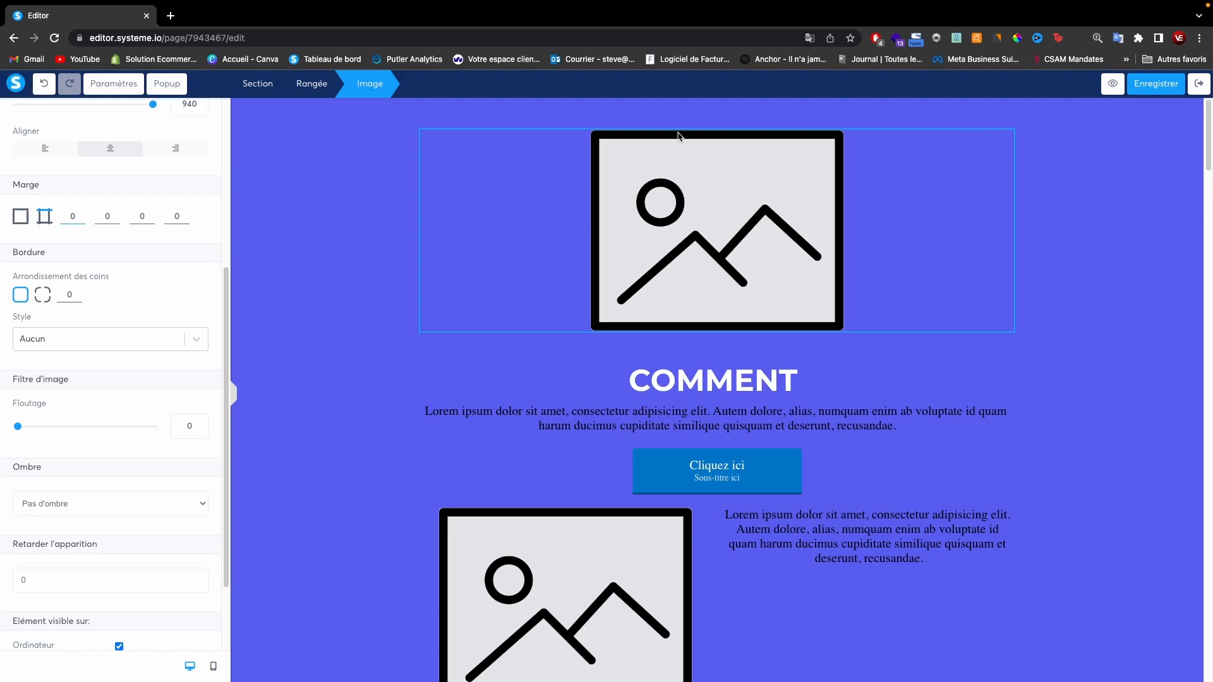
pyautogui.write('100')
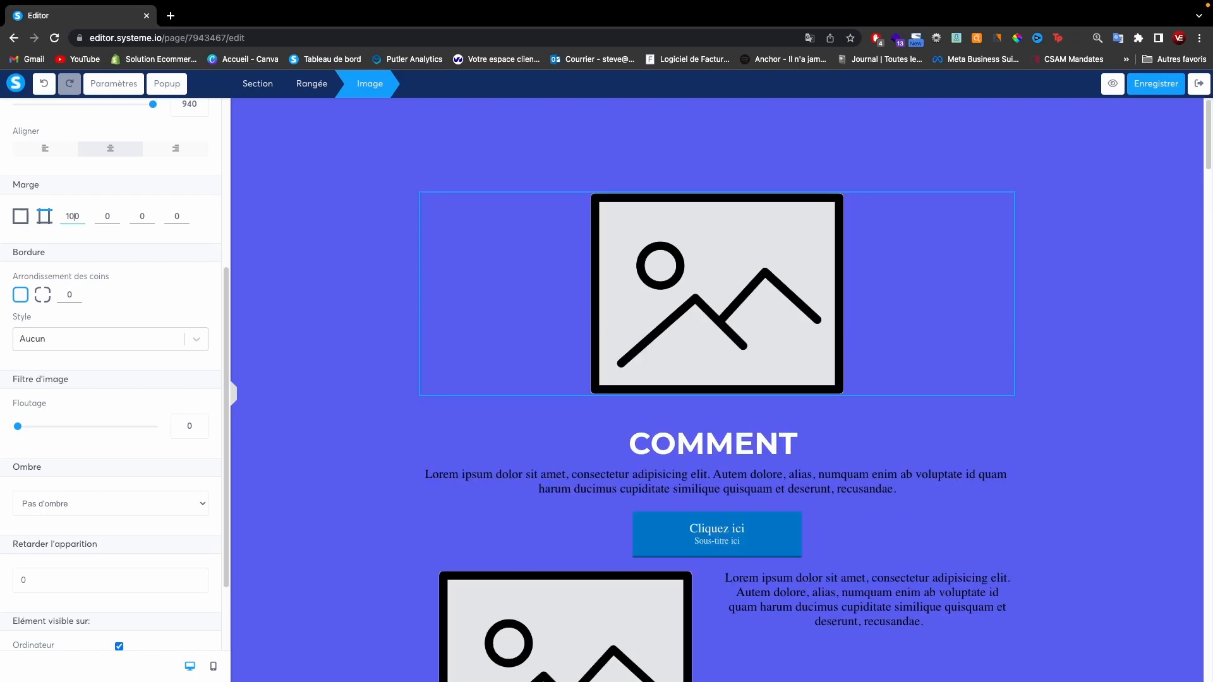
pyautogui.press('BackSpace')
pyautogui.press('BackSpace')
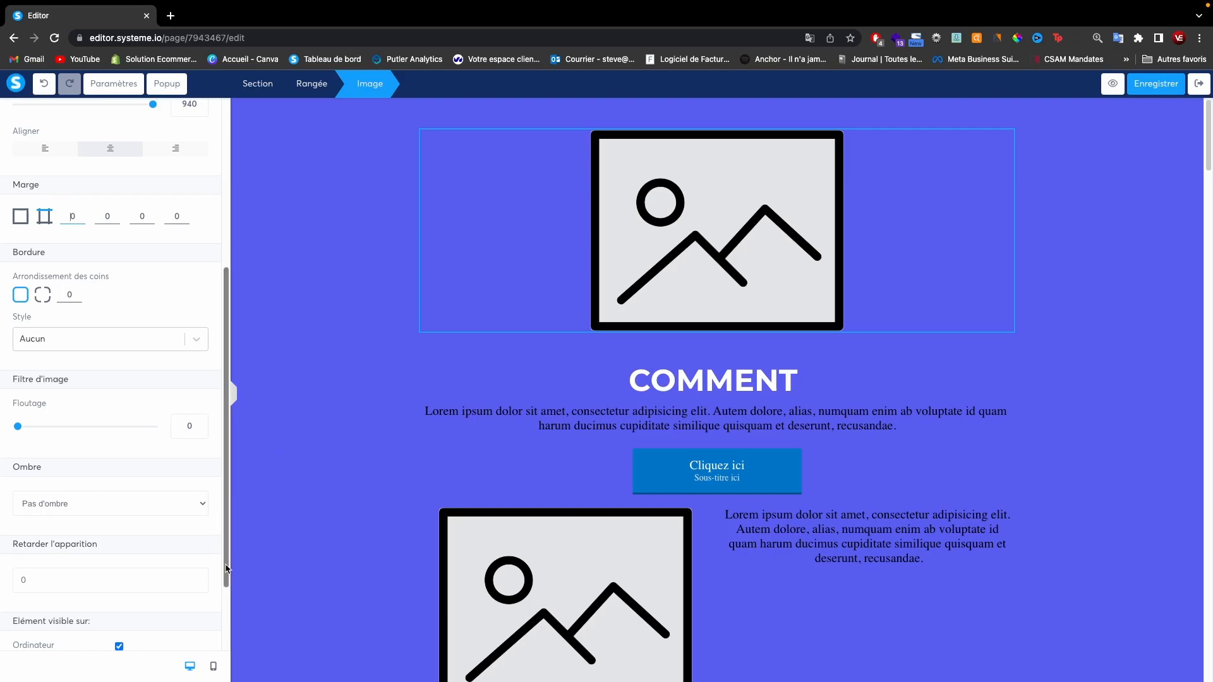
# Step: Check the page in the mobile view, and set the top image's top margin to 100 in the desktop view
pyautogui.click(213, 667)
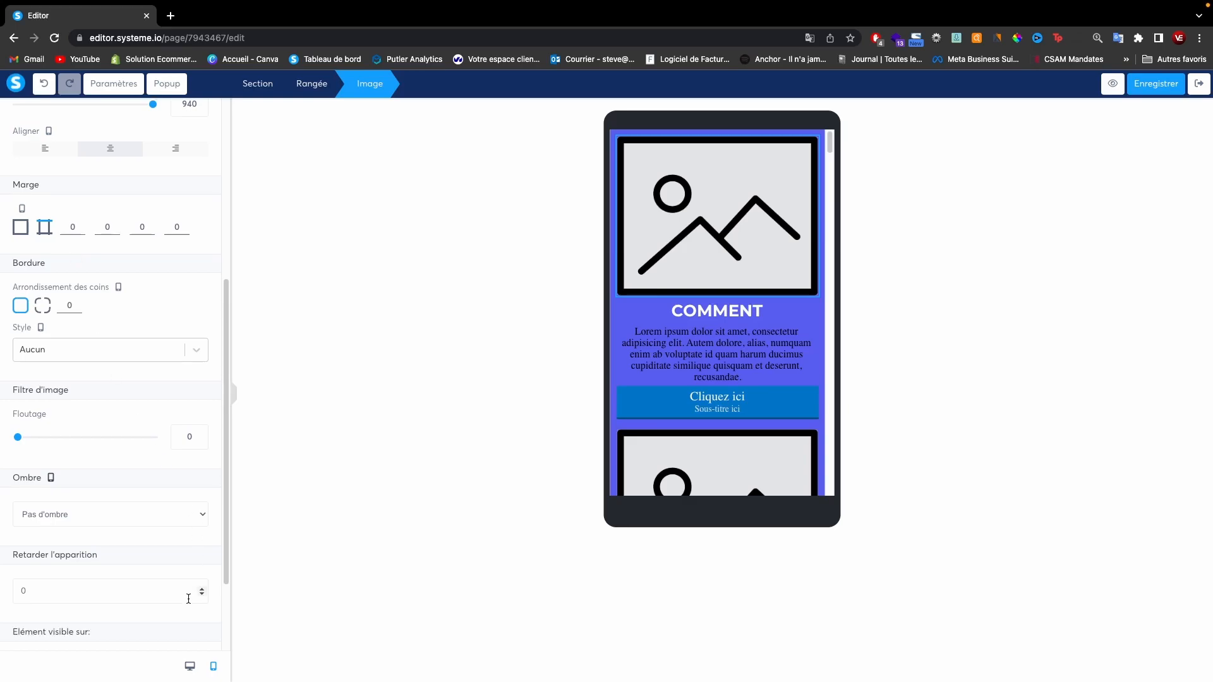
pyautogui.click(189, 666)
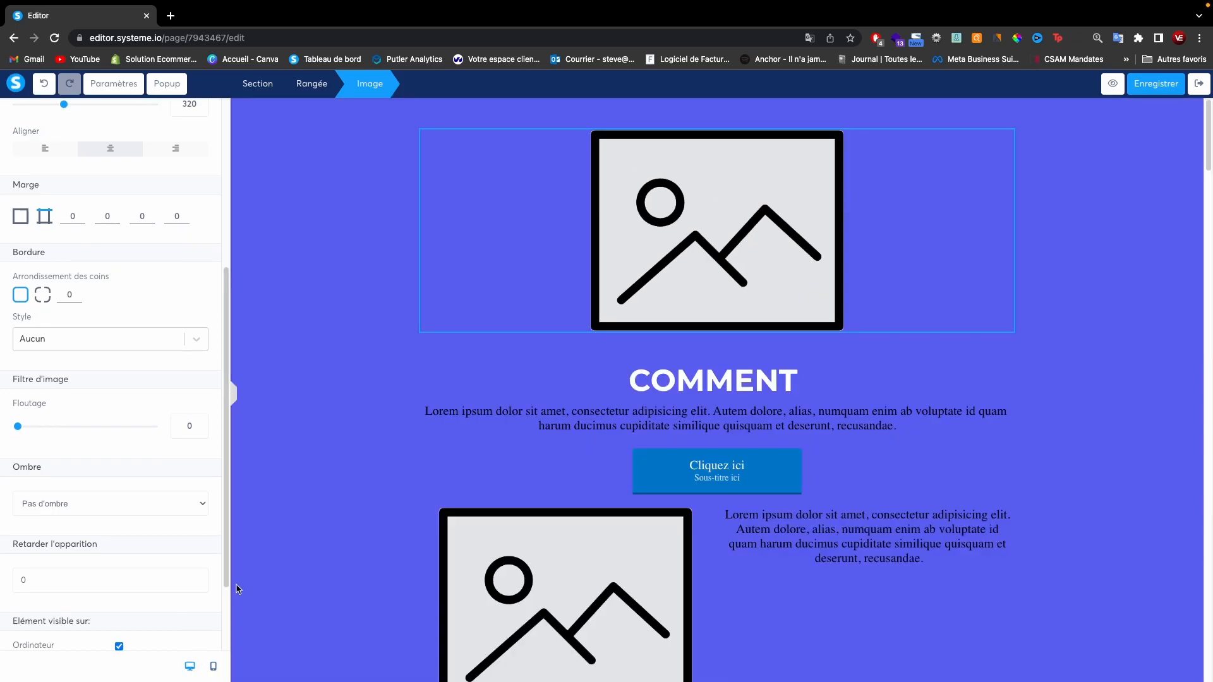
pyautogui.click(69, 216)
pyautogui.write('1')
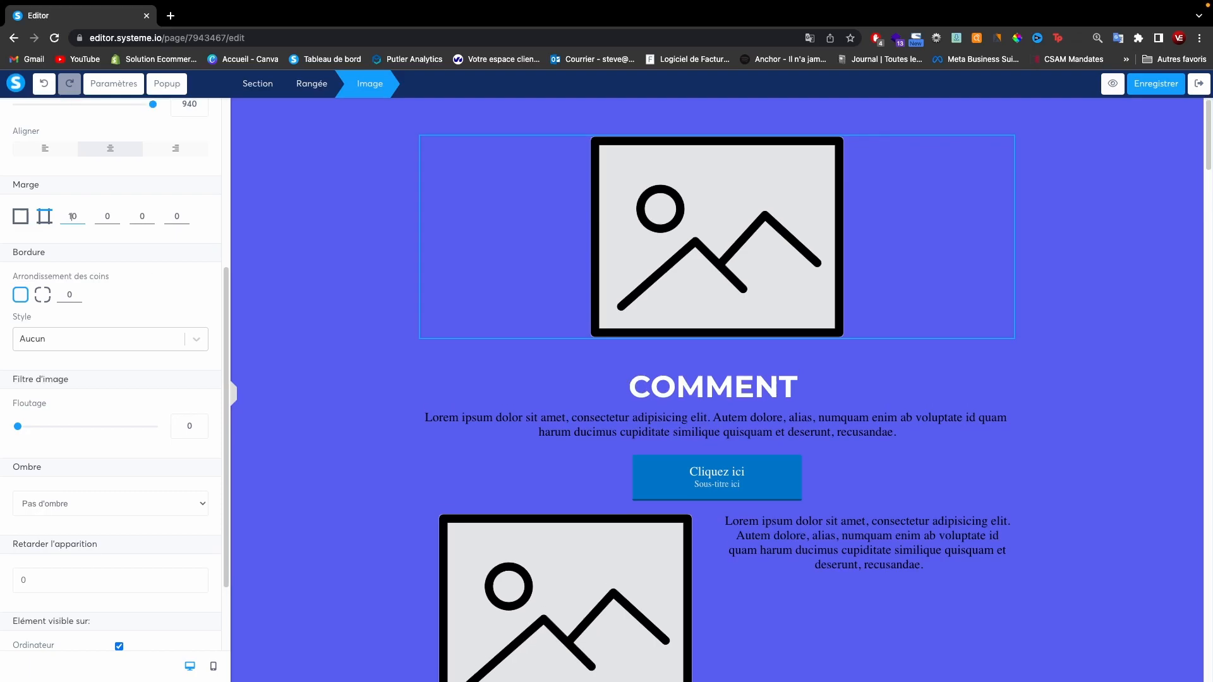
pyautogui.write('0')
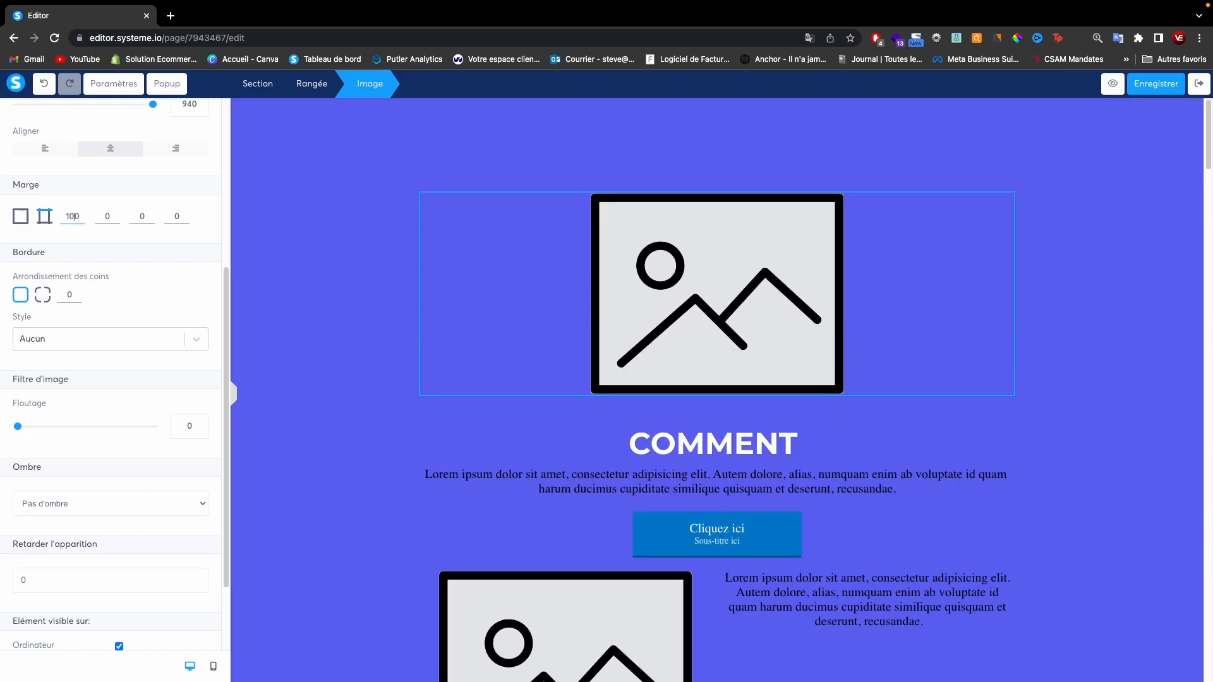
# Step: In the mobile view, give the top image individual margins with a top margin of 100, and return to the desktop view
pyautogui.click(213, 666)
pyautogui.click(700, 257)
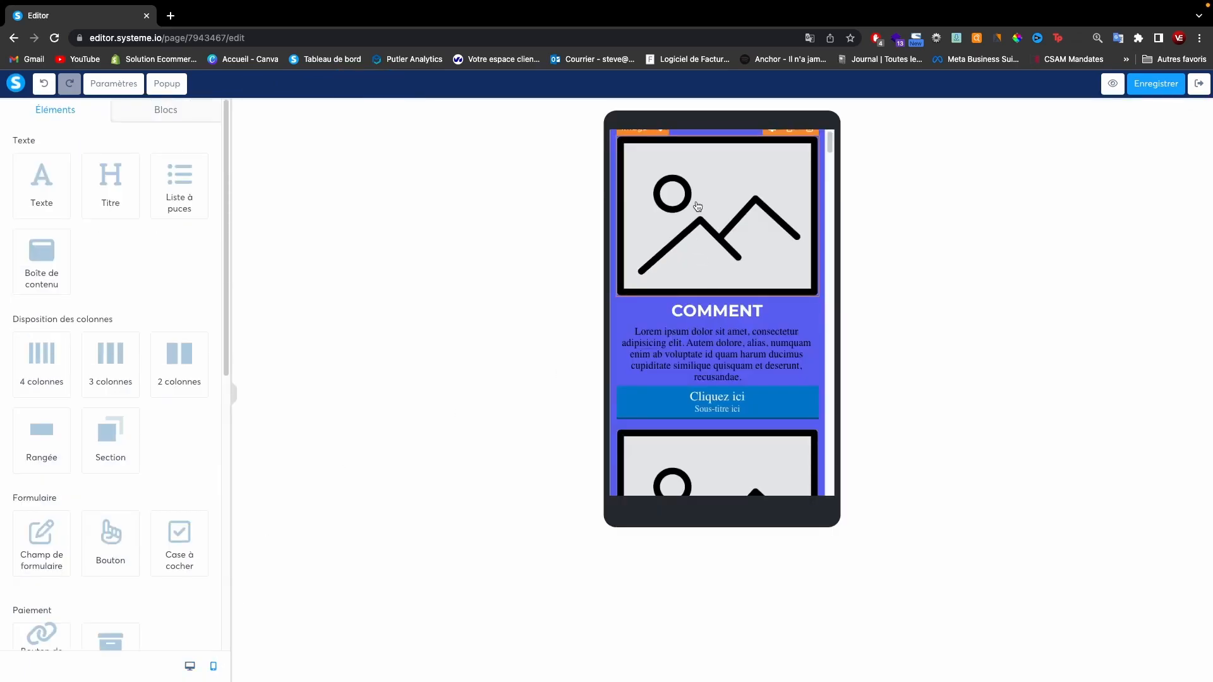
pyautogui.click(697, 196)
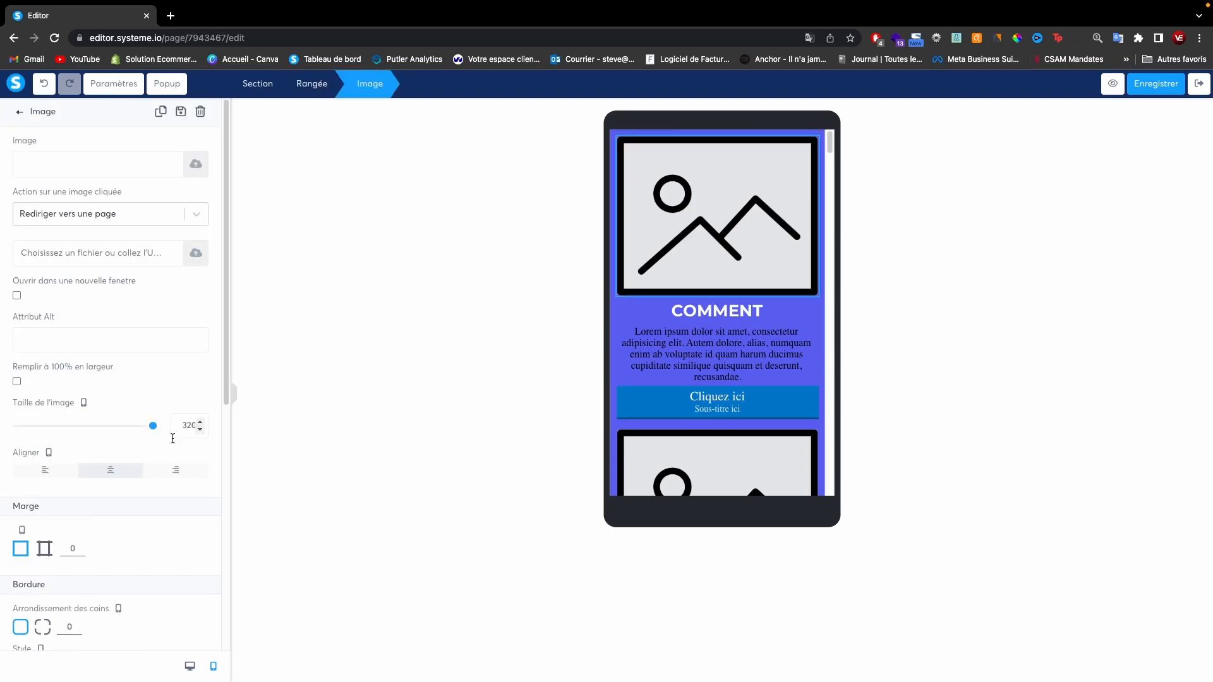
pyautogui.click(44, 548)
pyautogui.write('100')
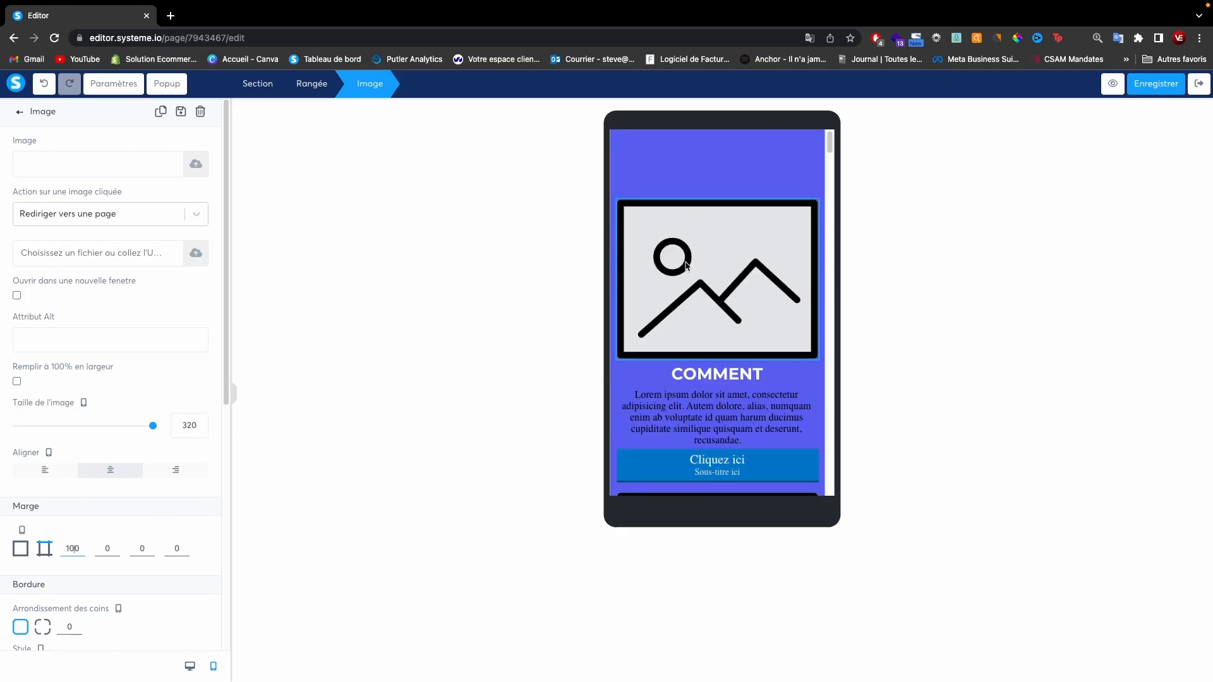
pyautogui.click(192, 667)
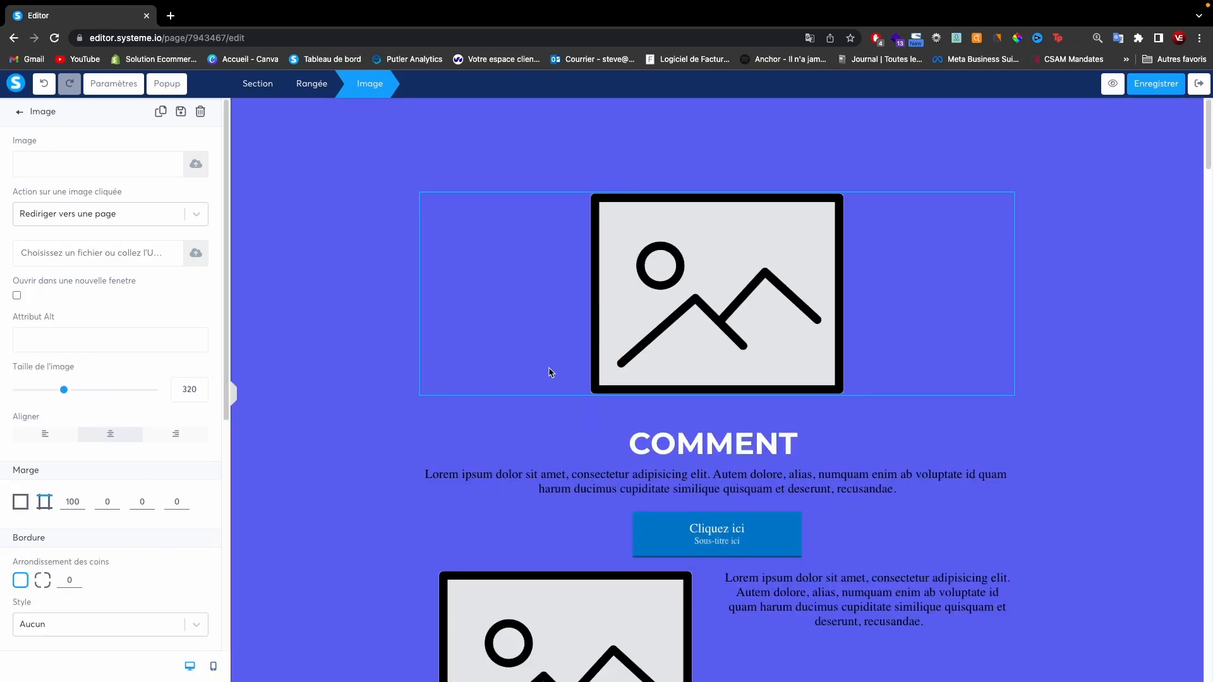
# Step: Set the "COMMENT" headline's font size to 56 and its line height to 56
pyautogui.click(682, 324)
pyautogui.click(680, 429)
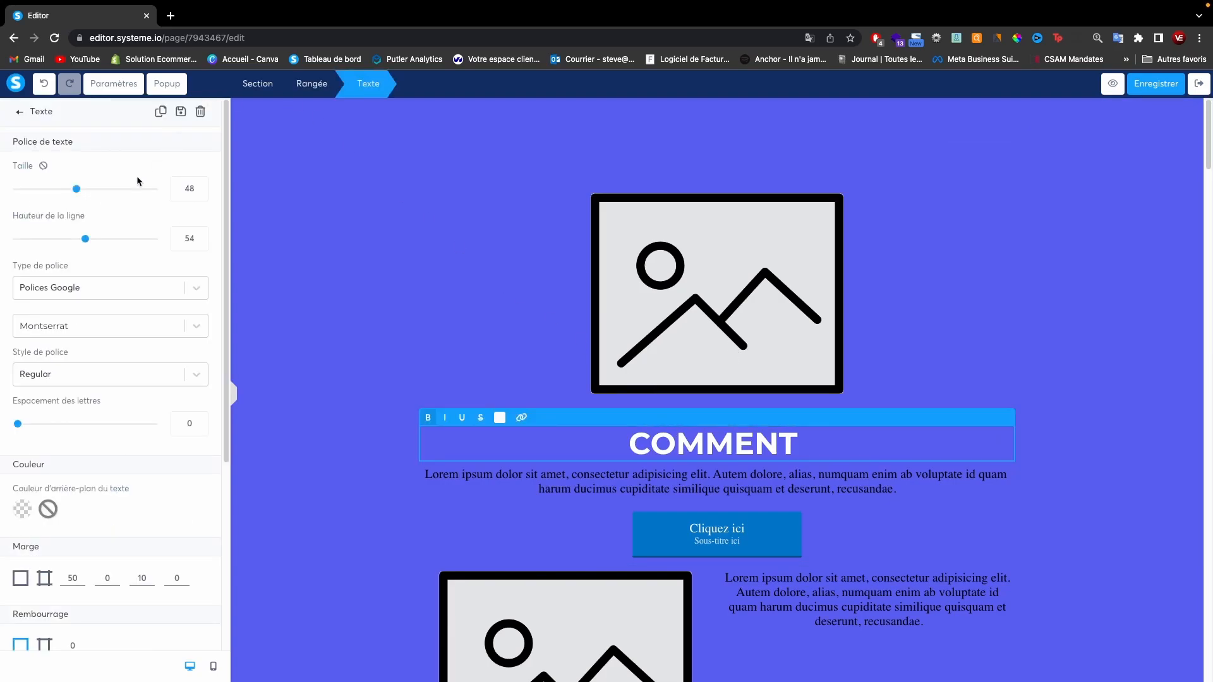
pyautogui.moveTo(76, 189)
pyautogui.mouseDown()
pyautogui.moveTo(119, 189)
pyautogui.moveTo(89, 189)
pyautogui.mouseUp()
pyautogui.moveTo(85, 241)
pyautogui.mouseDown()
pyautogui.moveTo(113, 242)
pyautogui.moveTo(89, 240)
pyautogui.mouseUp()
# Step: Add a long string of filler letters after "COMMENT" in the headline and reduce its line height to 53
pyautogui.click(840, 454)
pyautogui.write('iuzevfdcueidvcfuozedbouezbdfuoezbfuobdrzecoubrfzubcr')
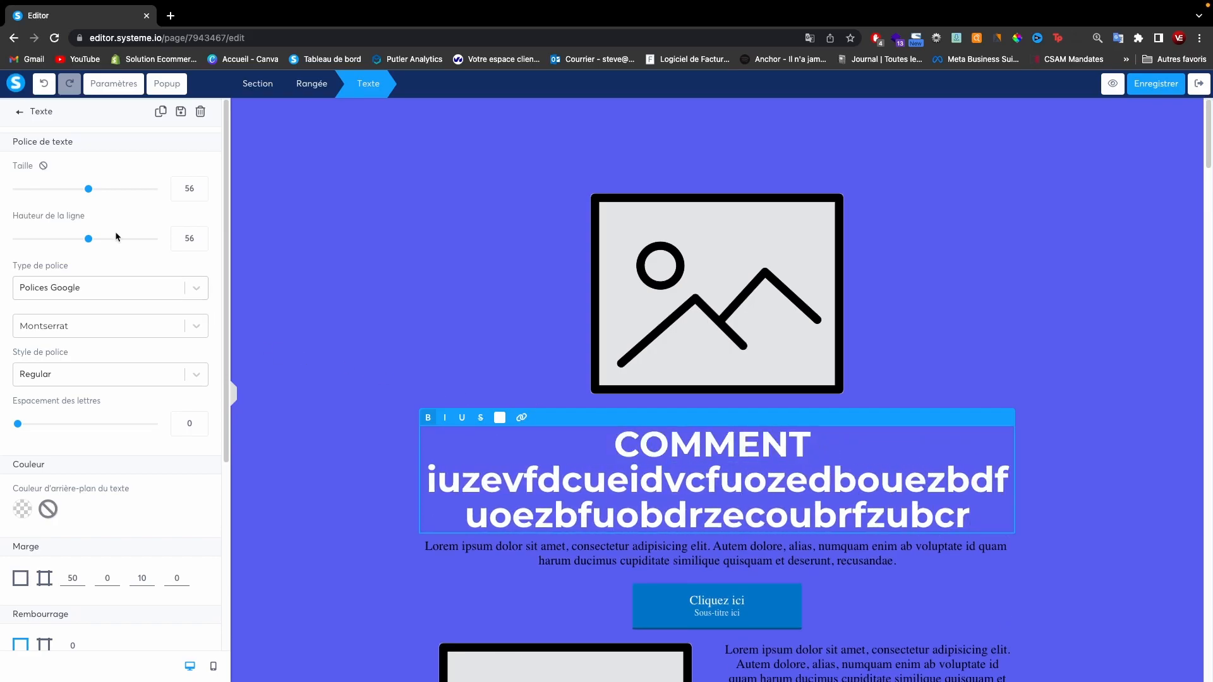
pyautogui.moveTo(90, 241)
pyautogui.mouseDown()
pyautogui.moveTo(125, 240)
pyautogui.moveTo(86, 248)
pyautogui.mouseUp()
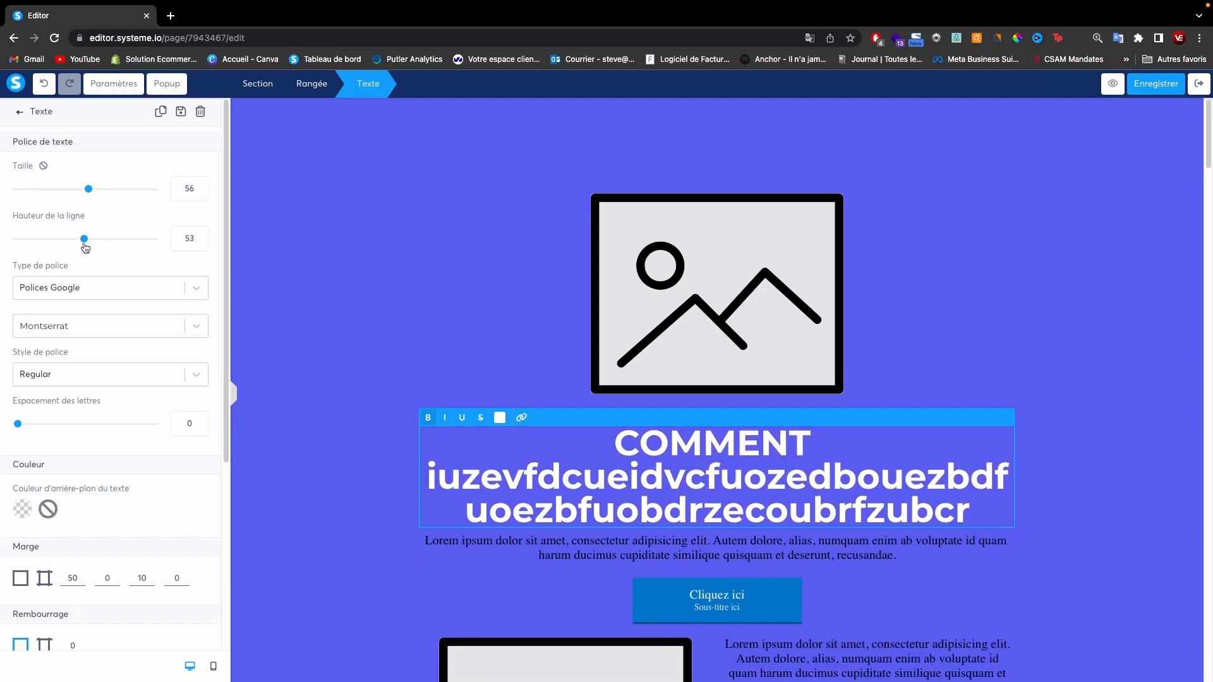
pyautogui.scroll(-4, 161, 359)
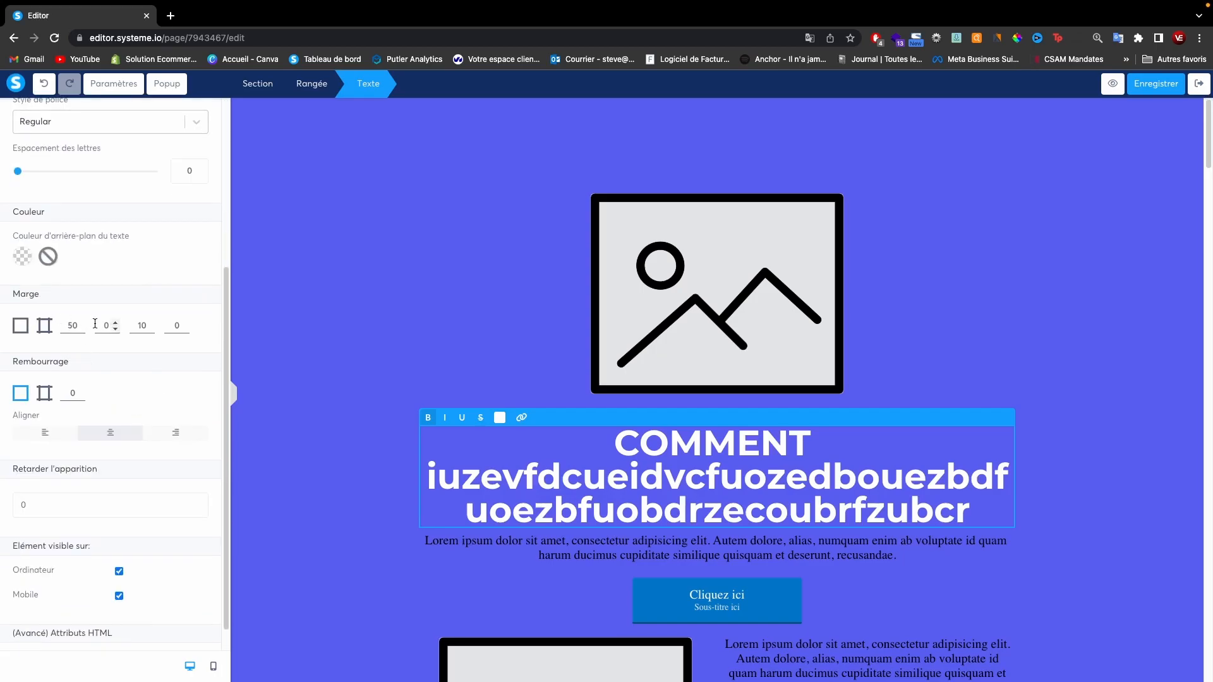
pyautogui.click(309, 428)
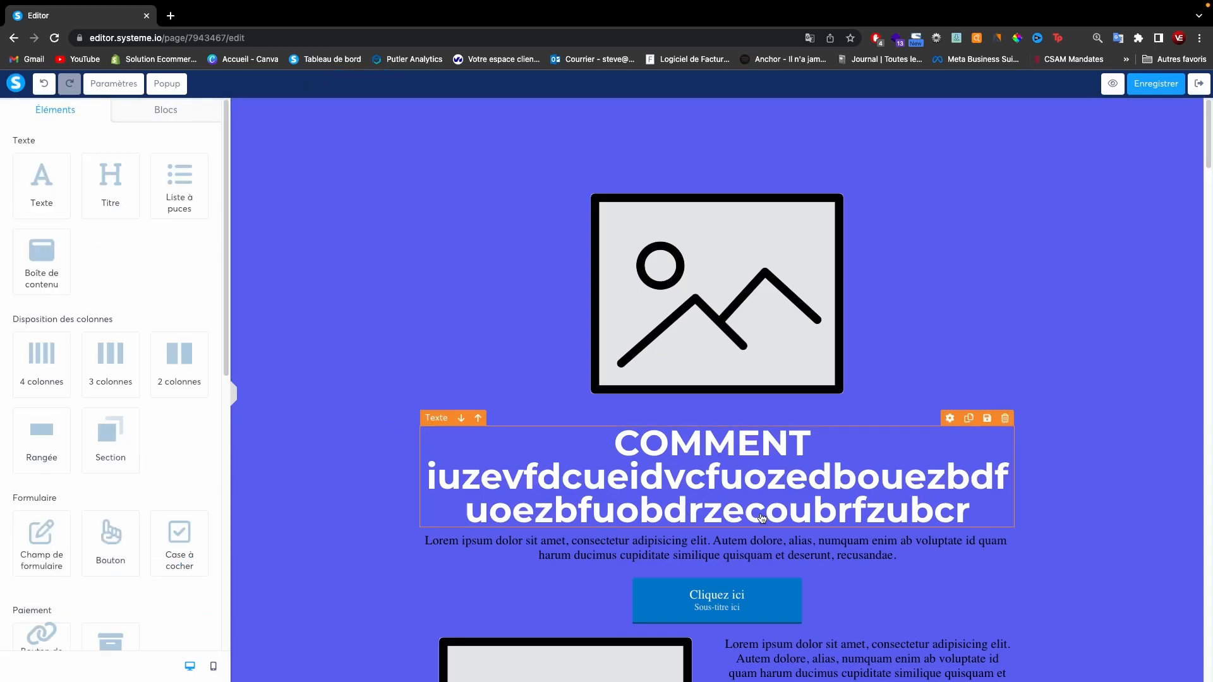
# Step: Try individual padding on the headline with a top padding of 100, and return that padding to 0
pyautogui.click(731, 442)
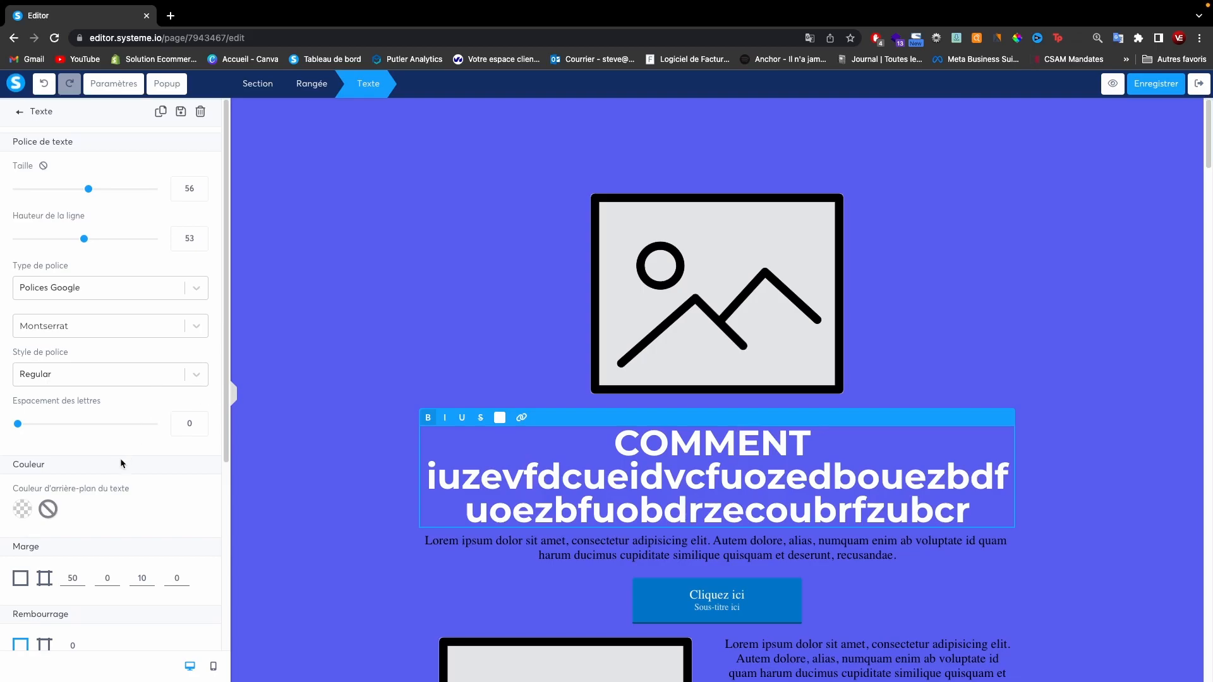
pyautogui.scroll(-2, 122, 463)
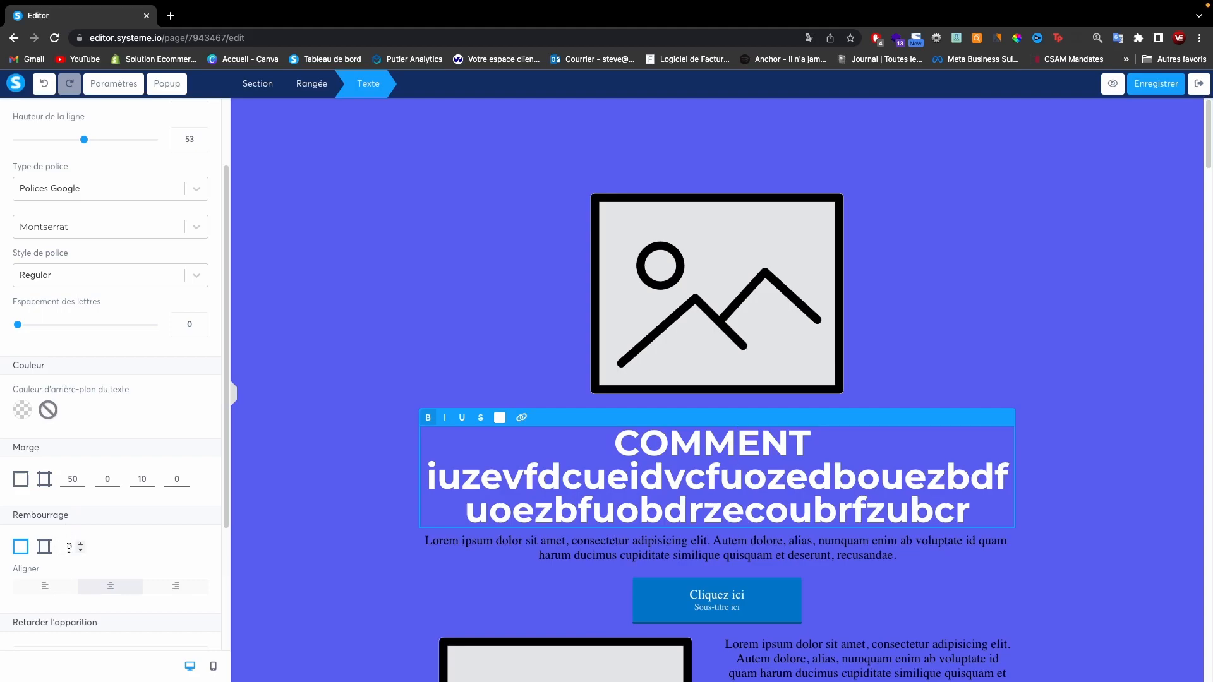
pyautogui.click(45, 546)
pyautogui.write('100')
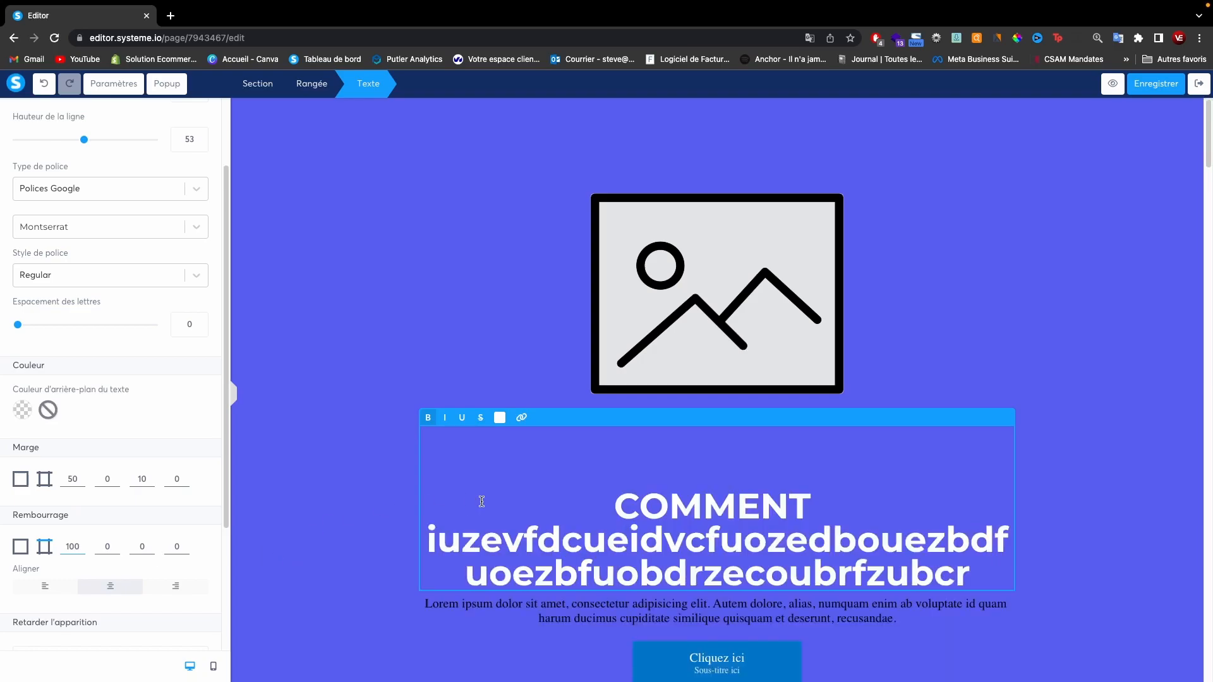
pyautogui.click(352, 500)
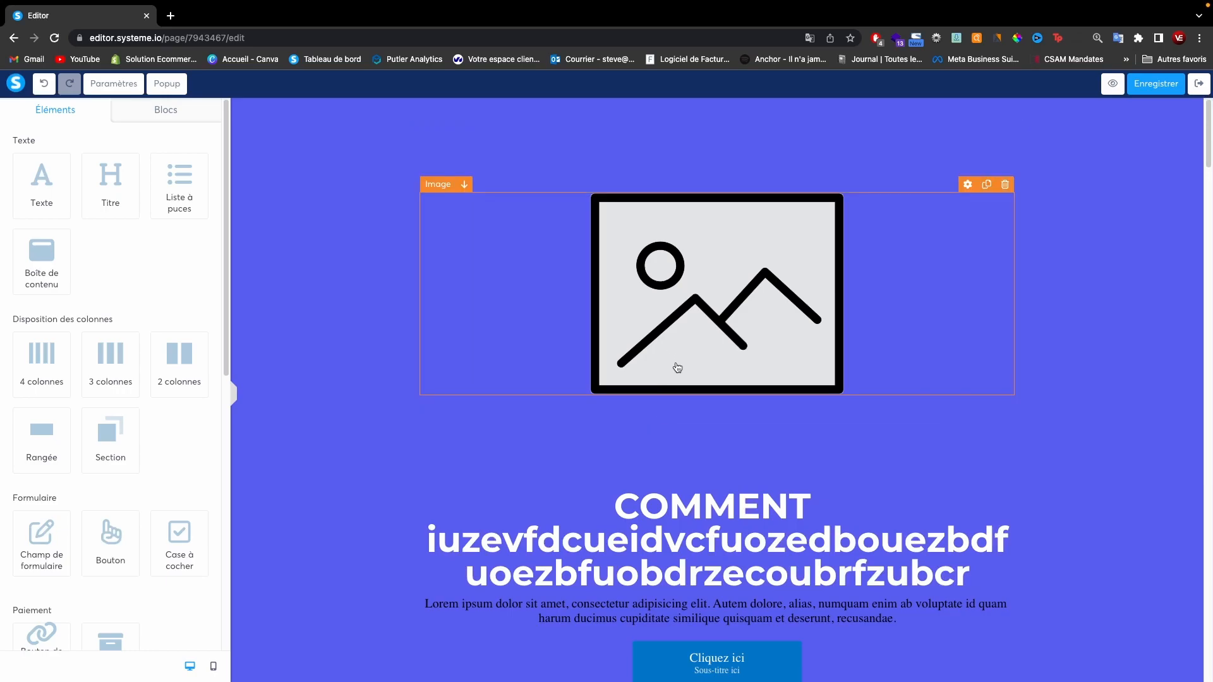
pyautogui.click(682, 461)
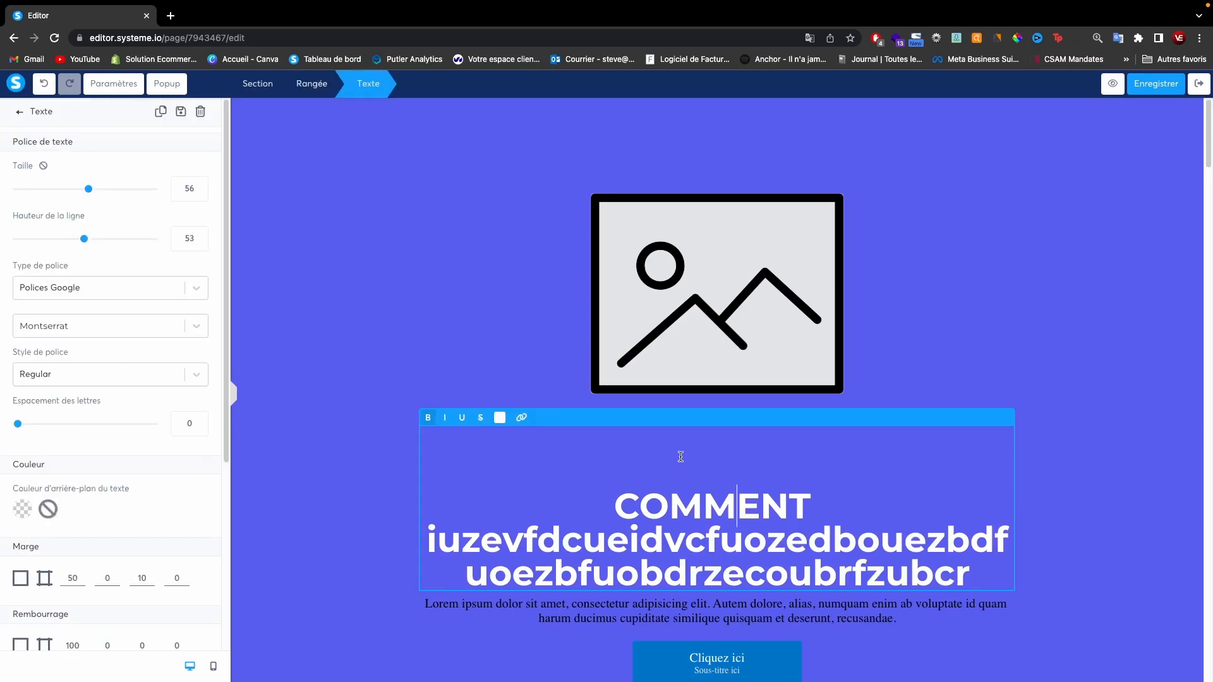
pyautogui.doubleClick(69, 645)
pyautogui.write('0')
pyautogui.click(335, 510)
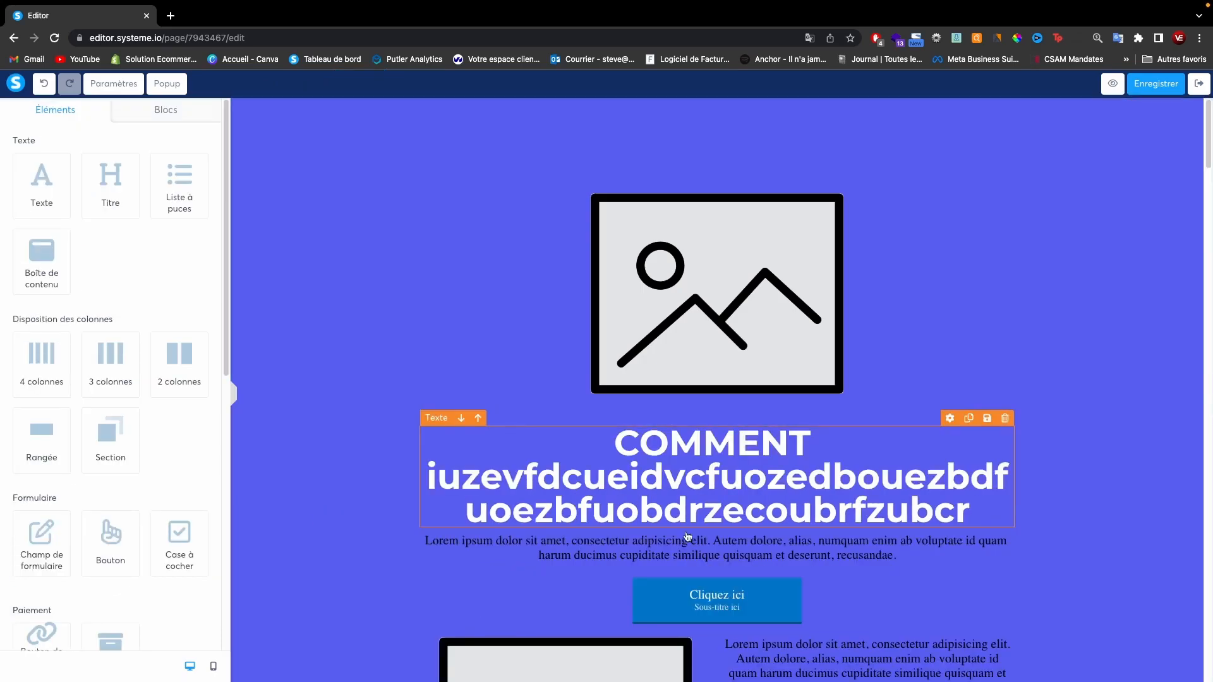
# Step: Set the action of the button beneath the headline text to "Vers l'étape suivante du tunnel"
pyautogui.scroll(-2, 707, 523)
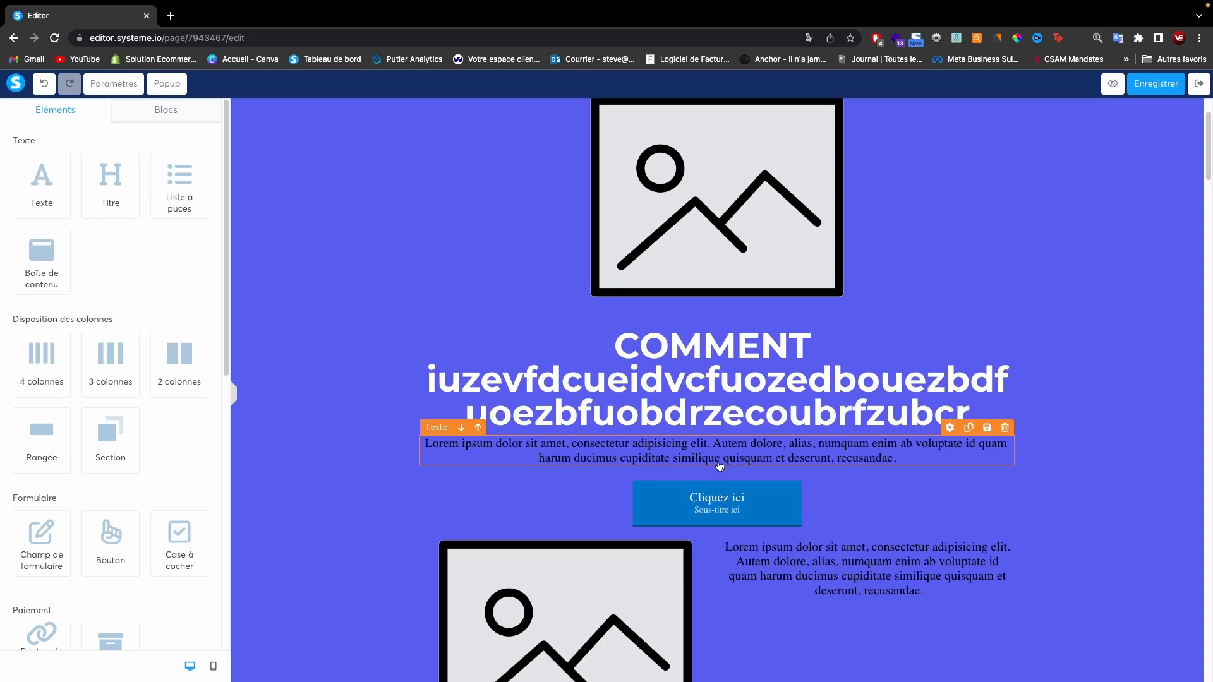
pyautogui.scroll(-2, 720, 467)
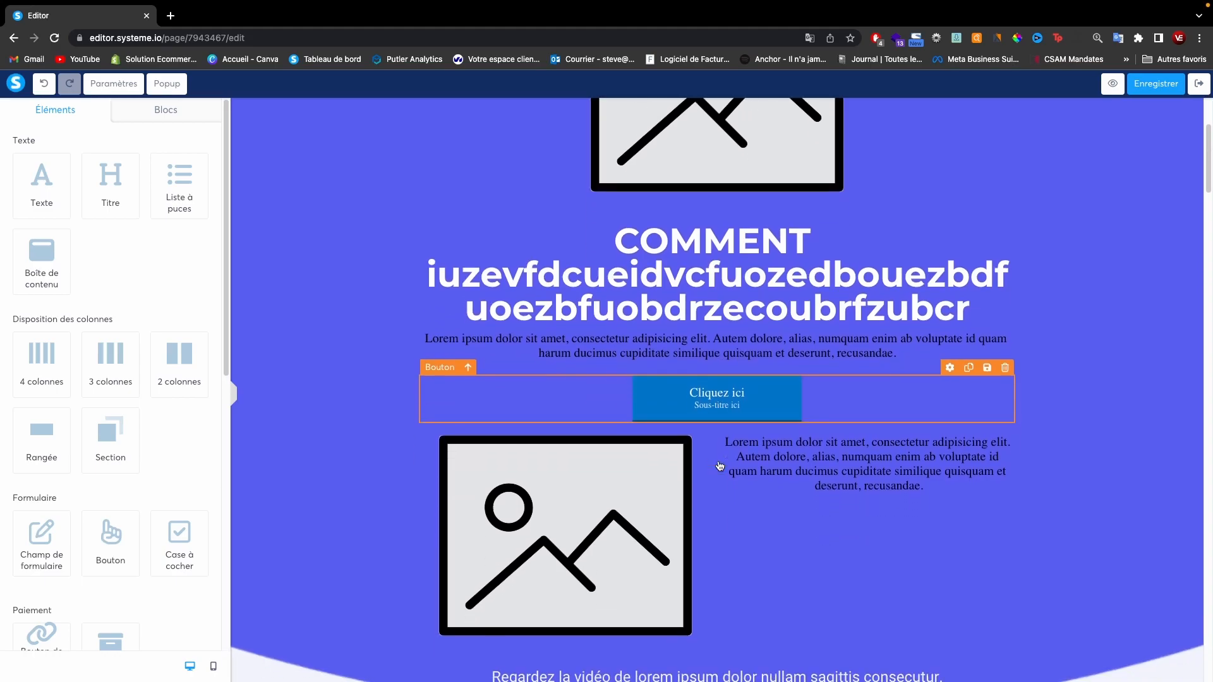
pyautogui.click(714, 407)
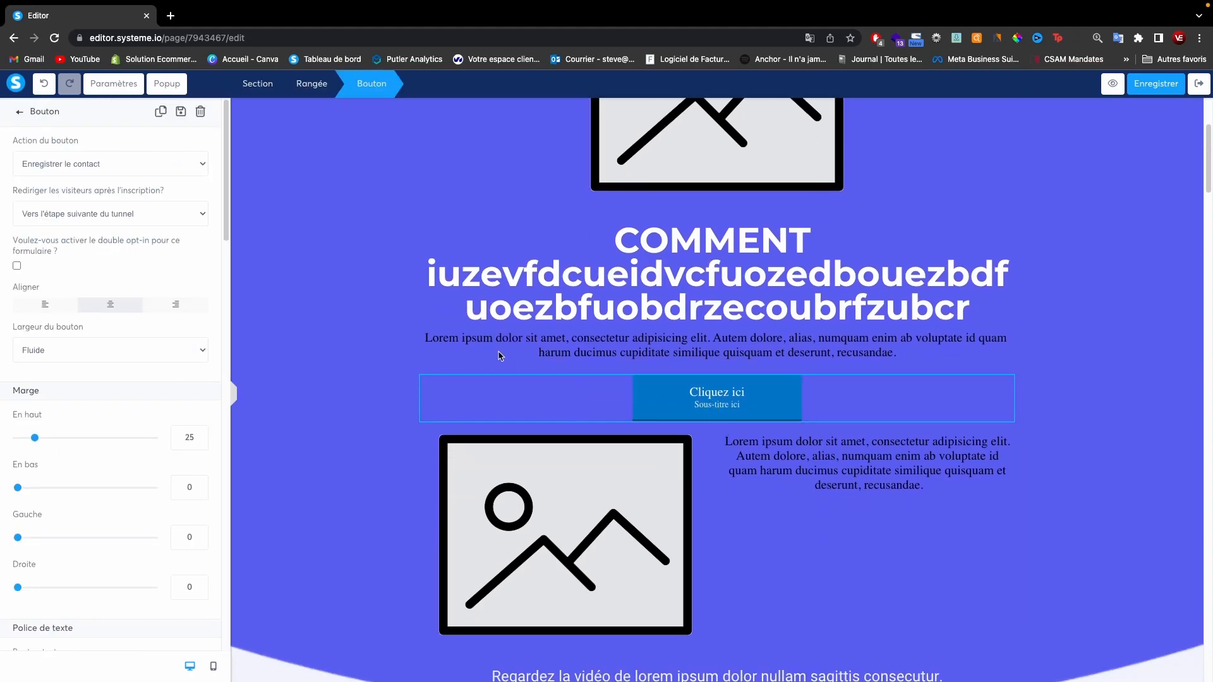
pyautogui.click(203, 166)
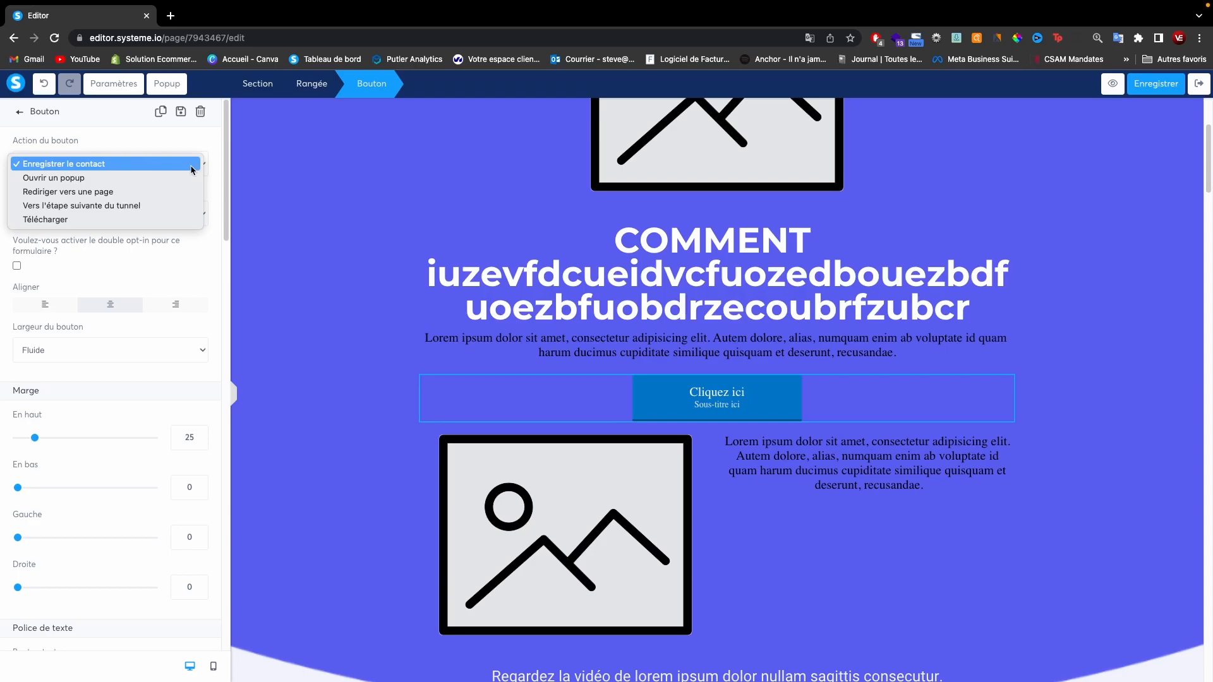
pyautogui.click(128, 211)
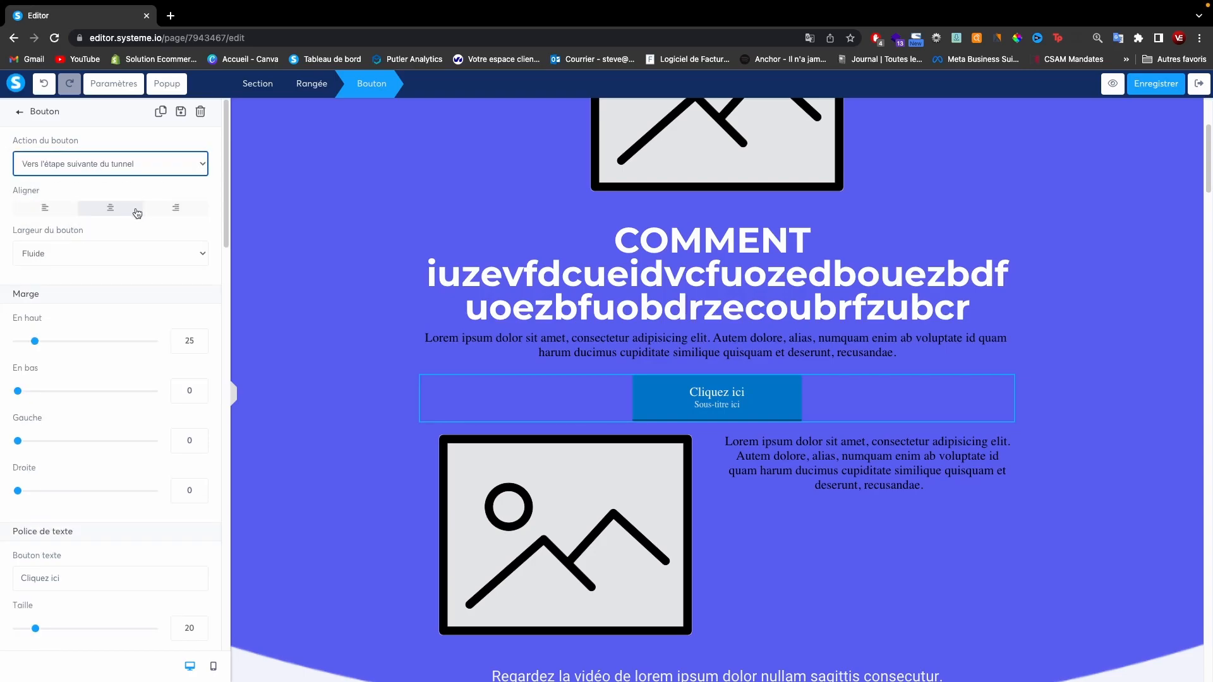
pyautogui.click(202, 165)
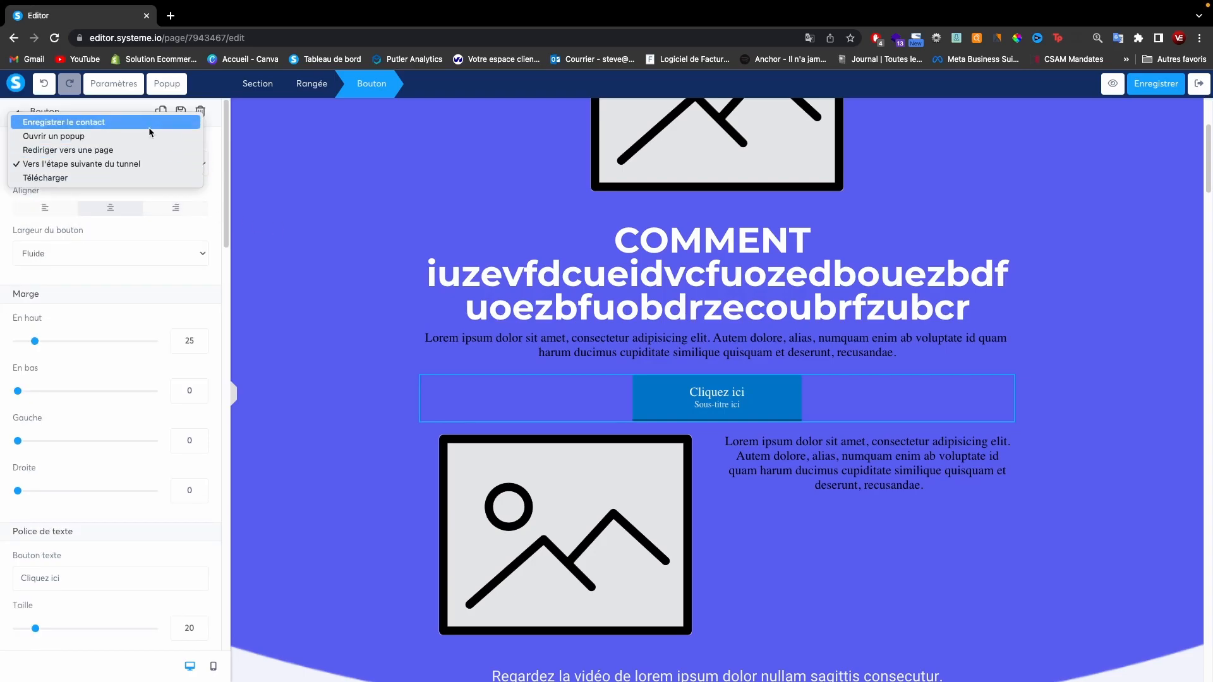
pyautogui.click(126, 164)
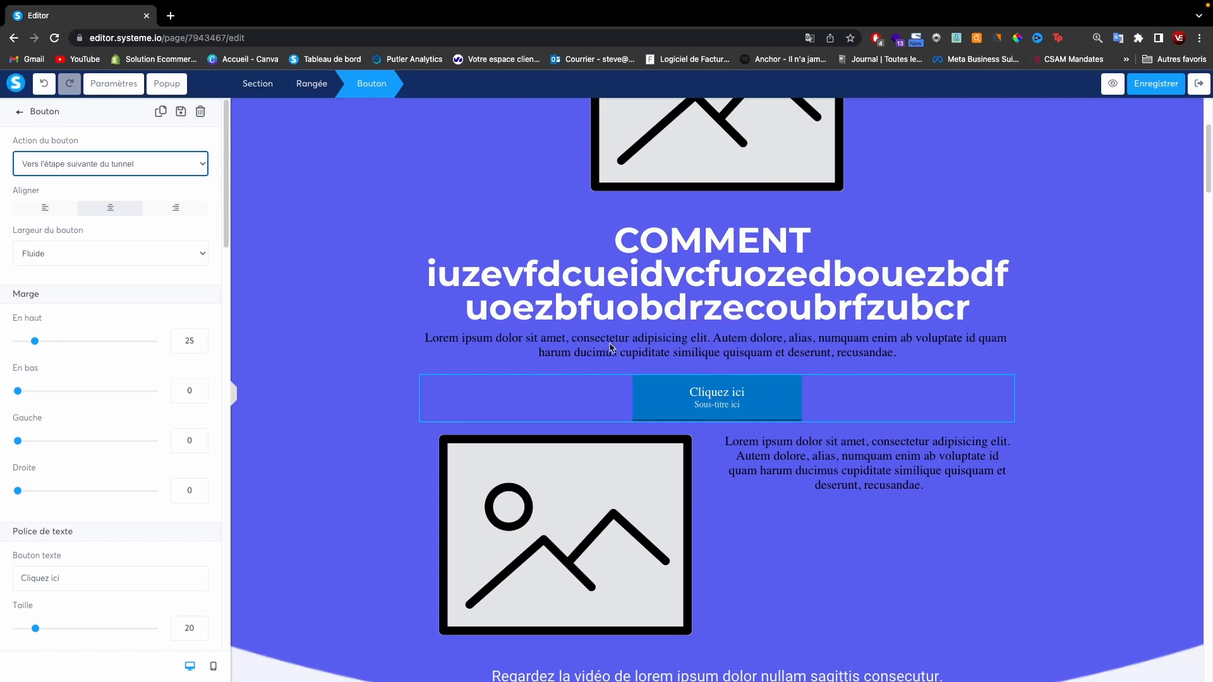
# Step: Try the "Remplir en largeur" width on the button, and return its width to "Fluide"
pyautogui.click(174, 254)
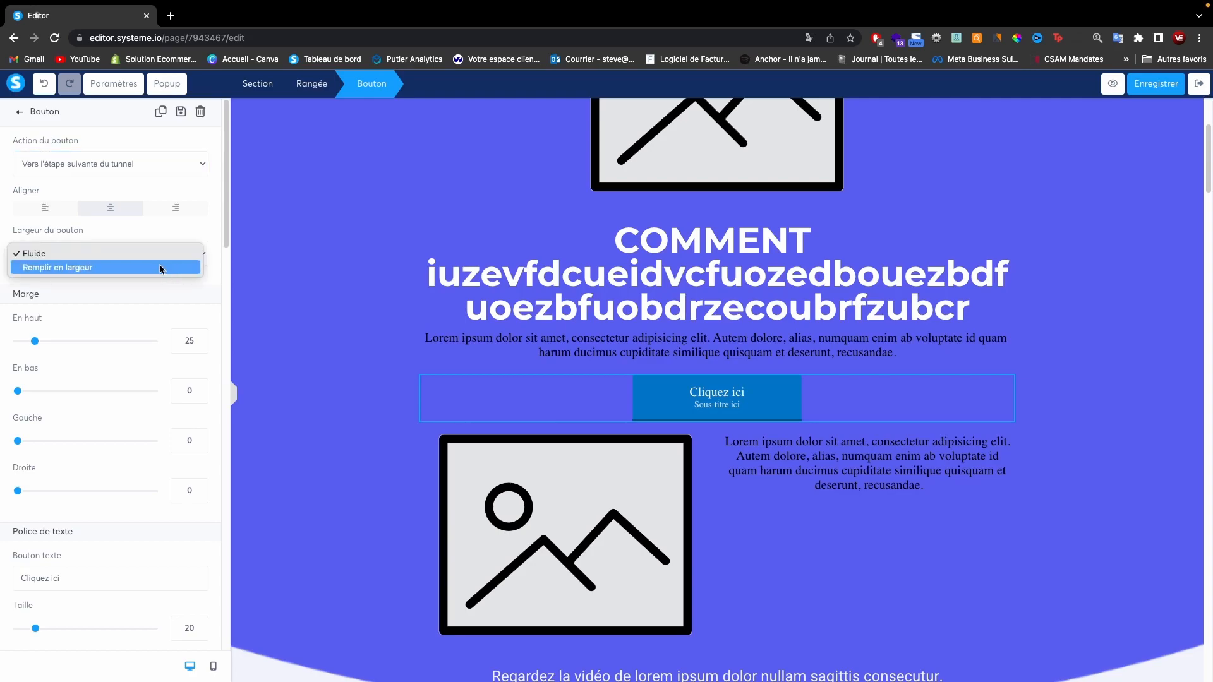
pyautogui.click(157, 273)
pyautogui.click(190, 255)
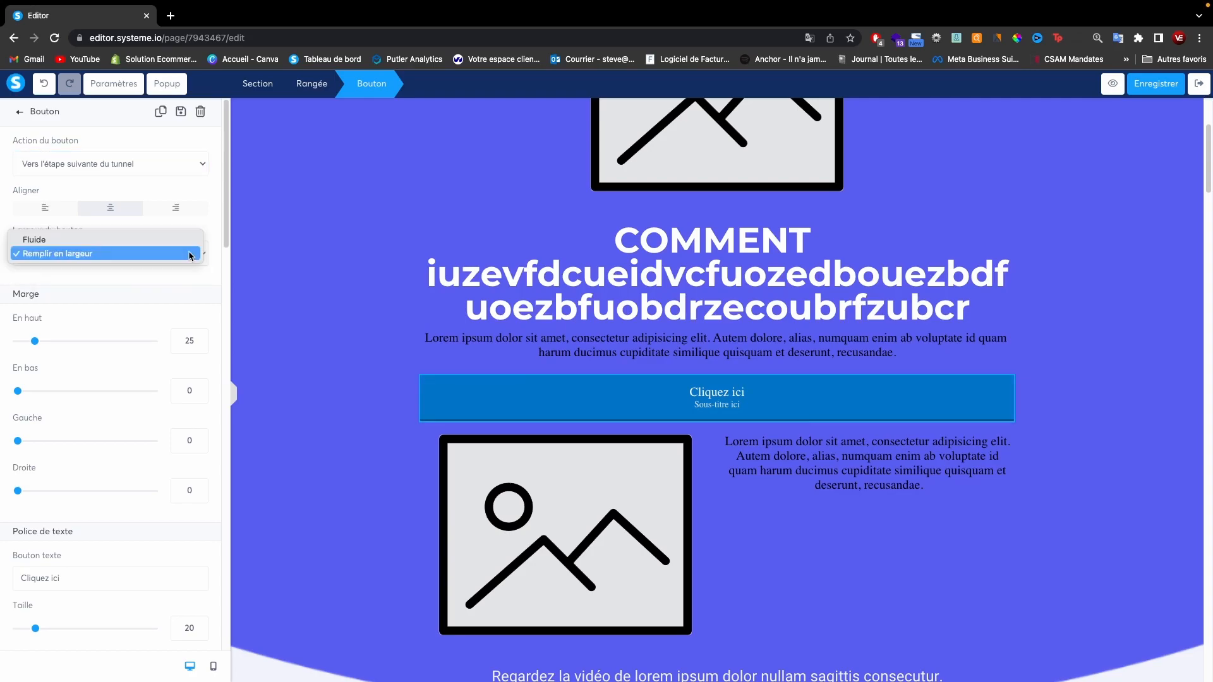
pyautogui.press('Up')
pyautogui.press('Return')
# Step: Remove the "Sous-titre ici" subtext from the button beneath the headline text
pyautogui.scroll(-1, 149, 319)
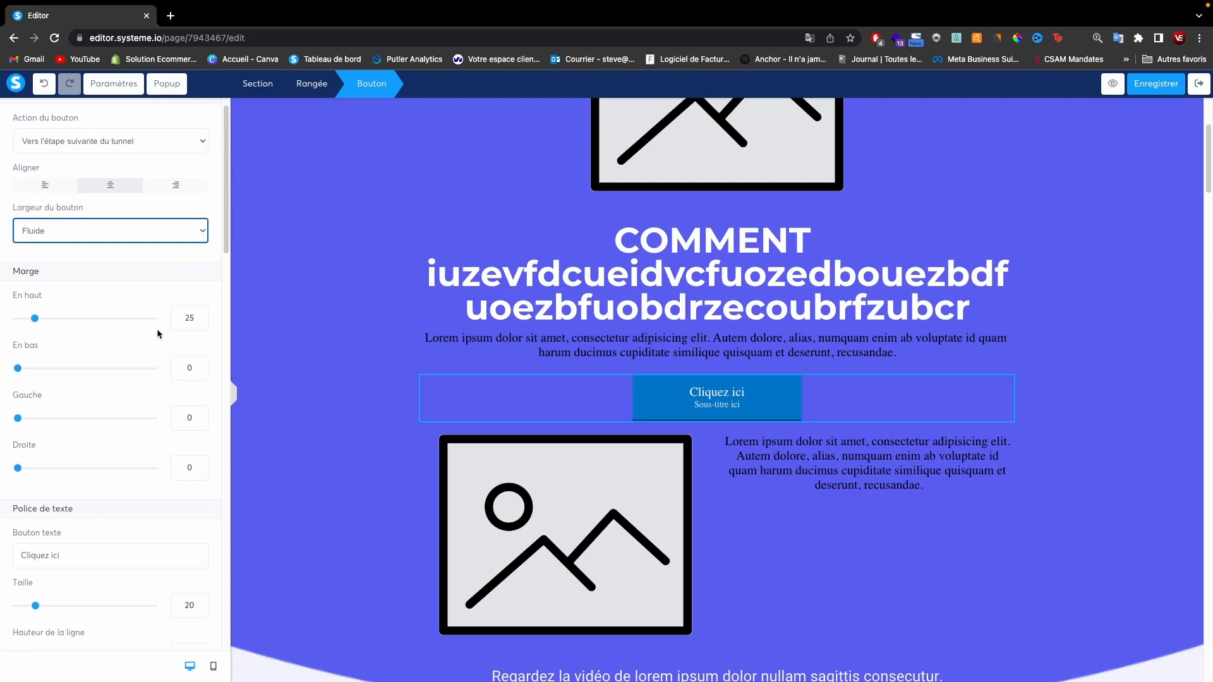
pyautogui.scroll(-4, 115, 340)
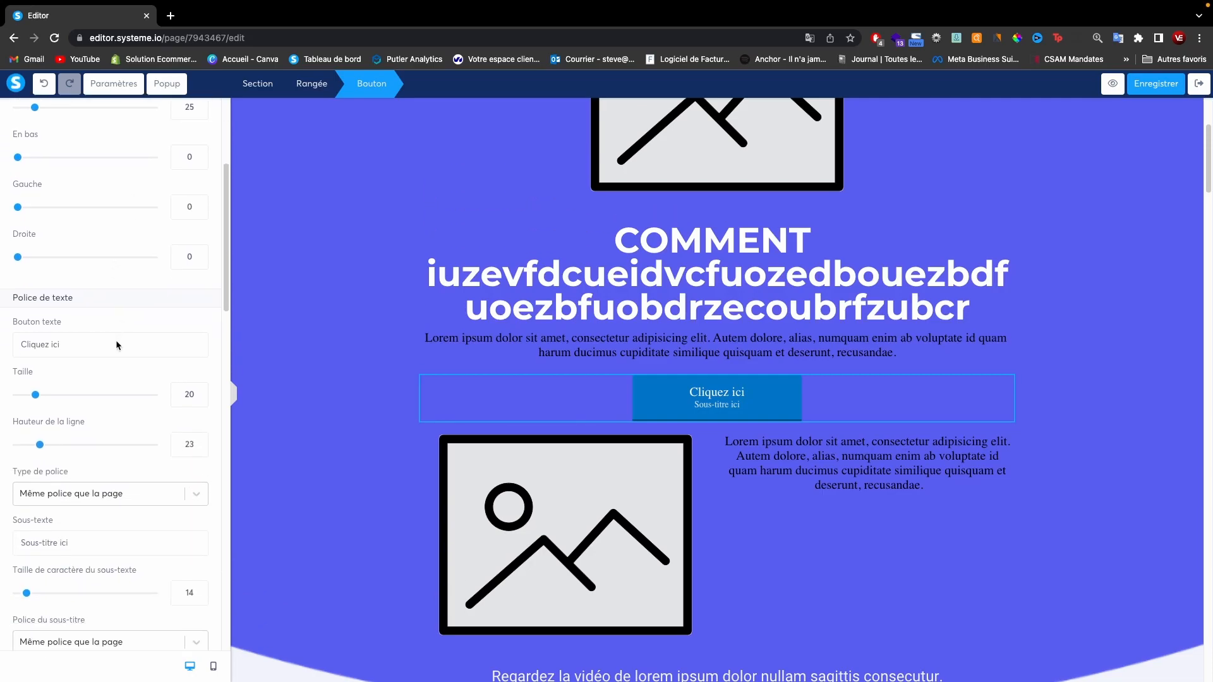
pyautogui.scroll(-1, 120, 335)
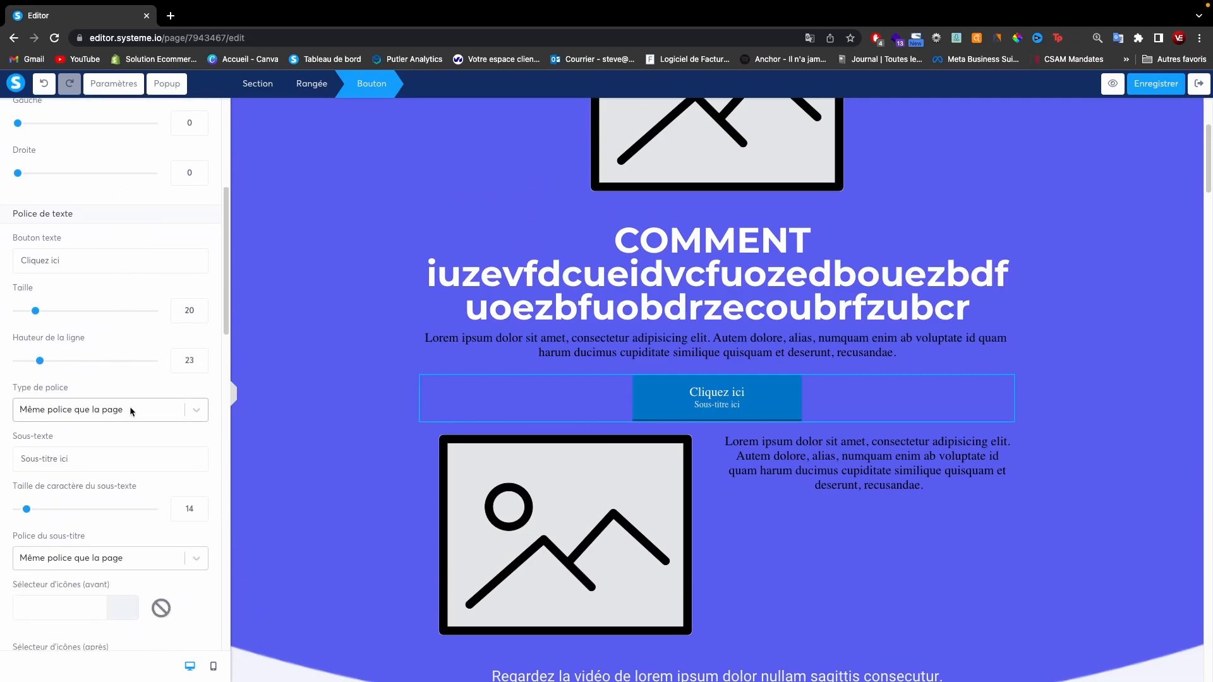
pyautogui.scroll(-2, 131, 361)
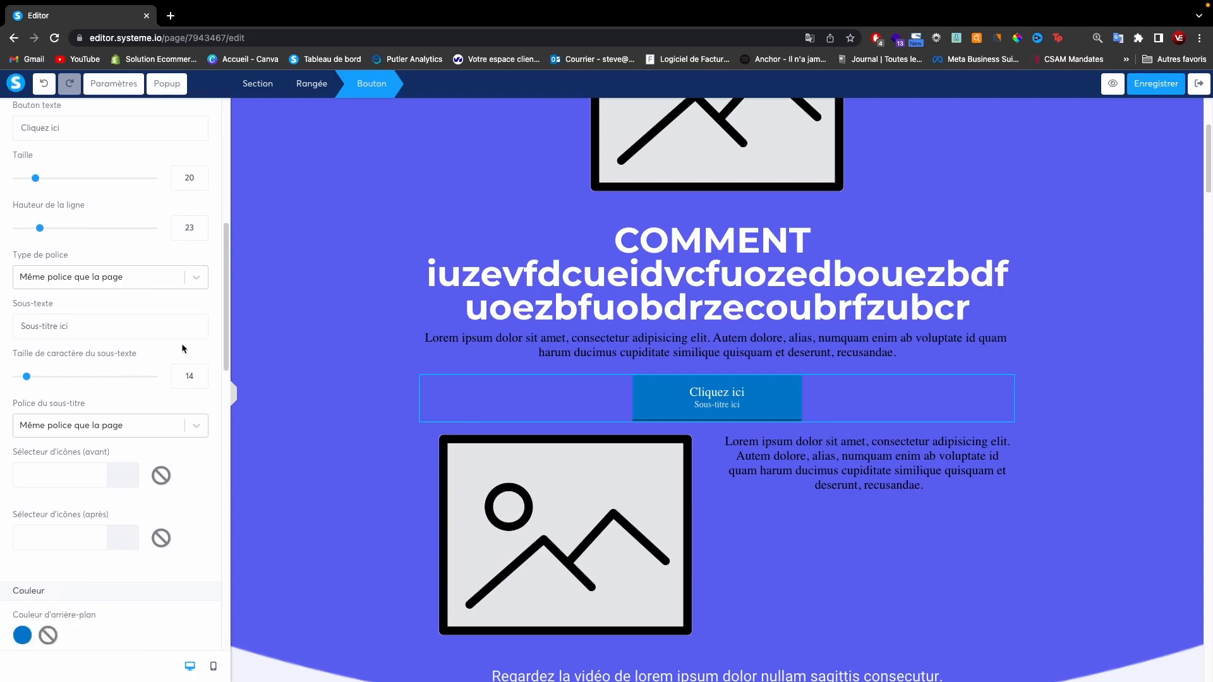
pyautogui.tripleClick(71, 328)
pyautogui.press('BackSpace')
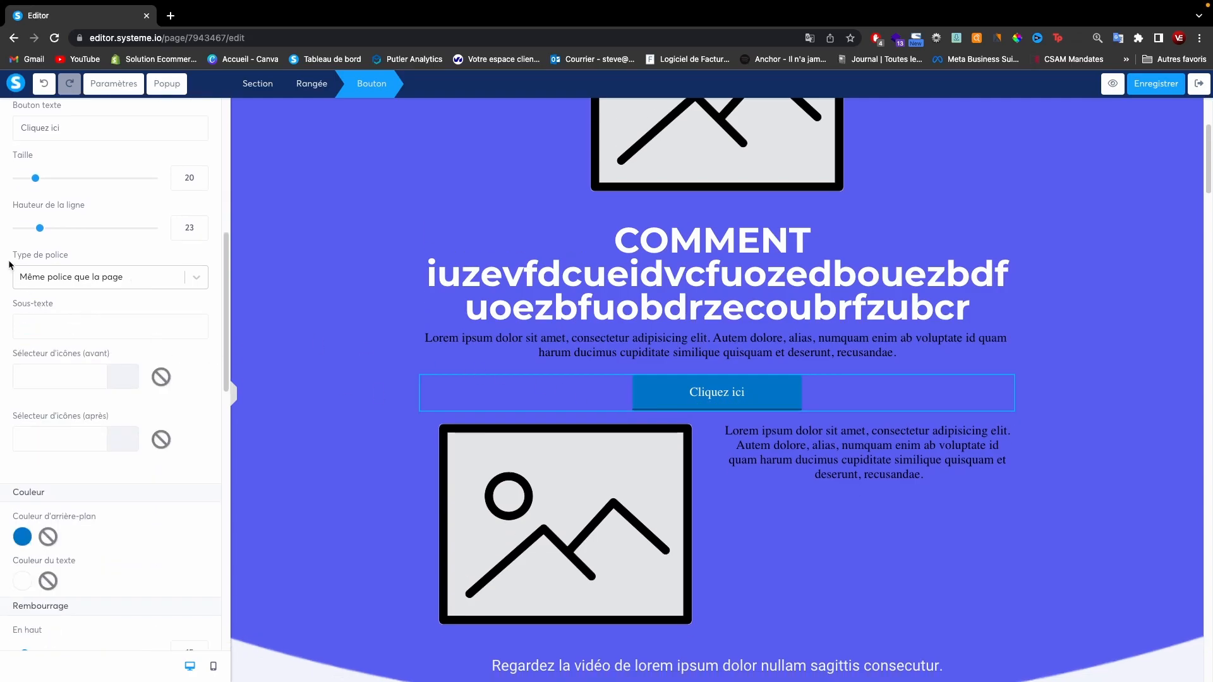
# Step: Replace the button's main text with "REJOINDRE"
pyautogui.scroll(2, 56, 270)
pyautogui.tripleClick(65, 220)
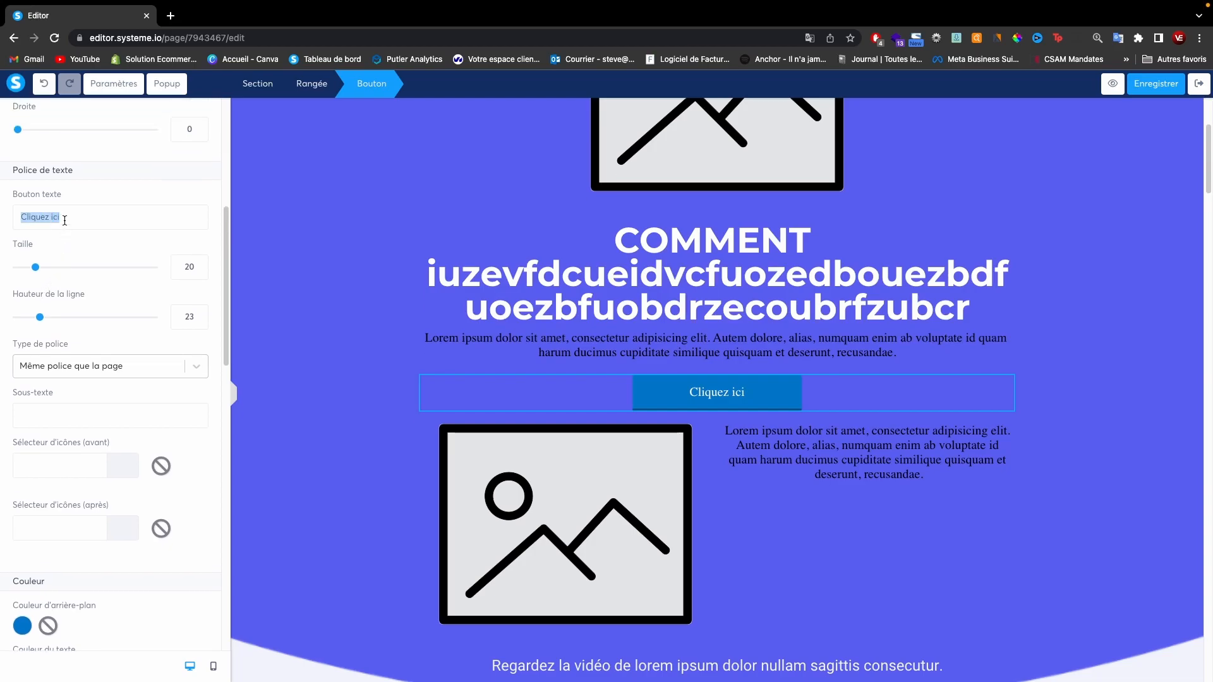
pyautogui.write('REJOINDRE')
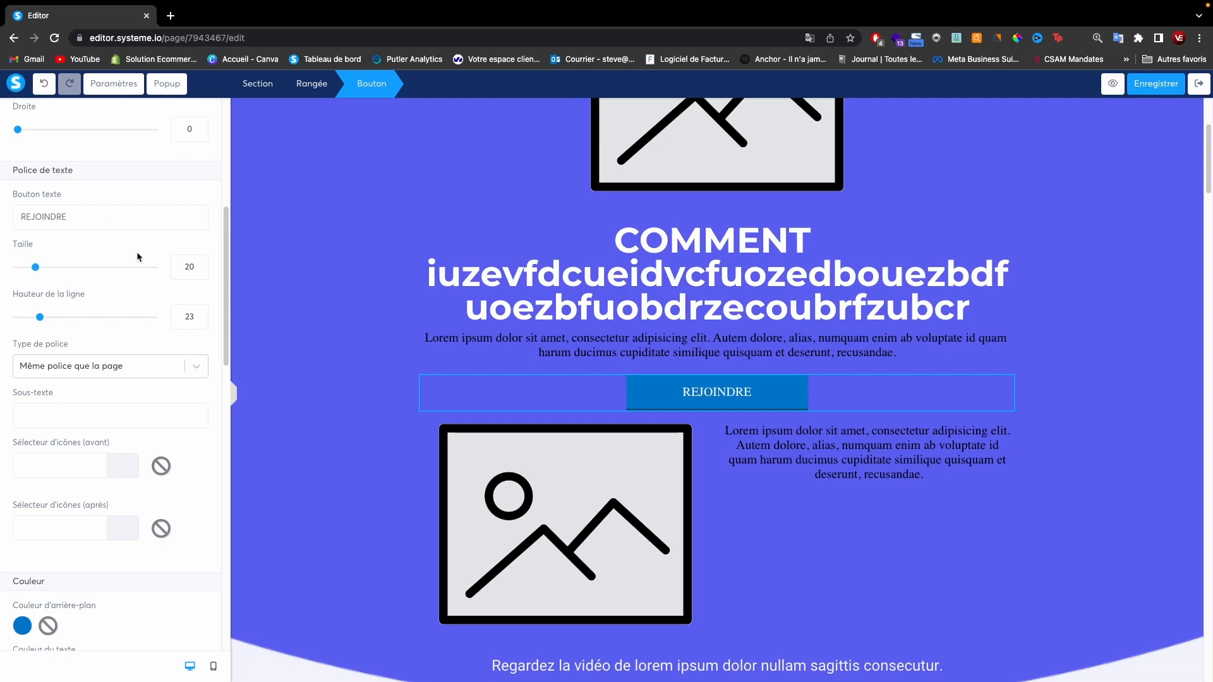
# Step: Set the background colour of the REJOINDRE button to orange F5A623
pyautogui.scroll(-4, 139, 359)
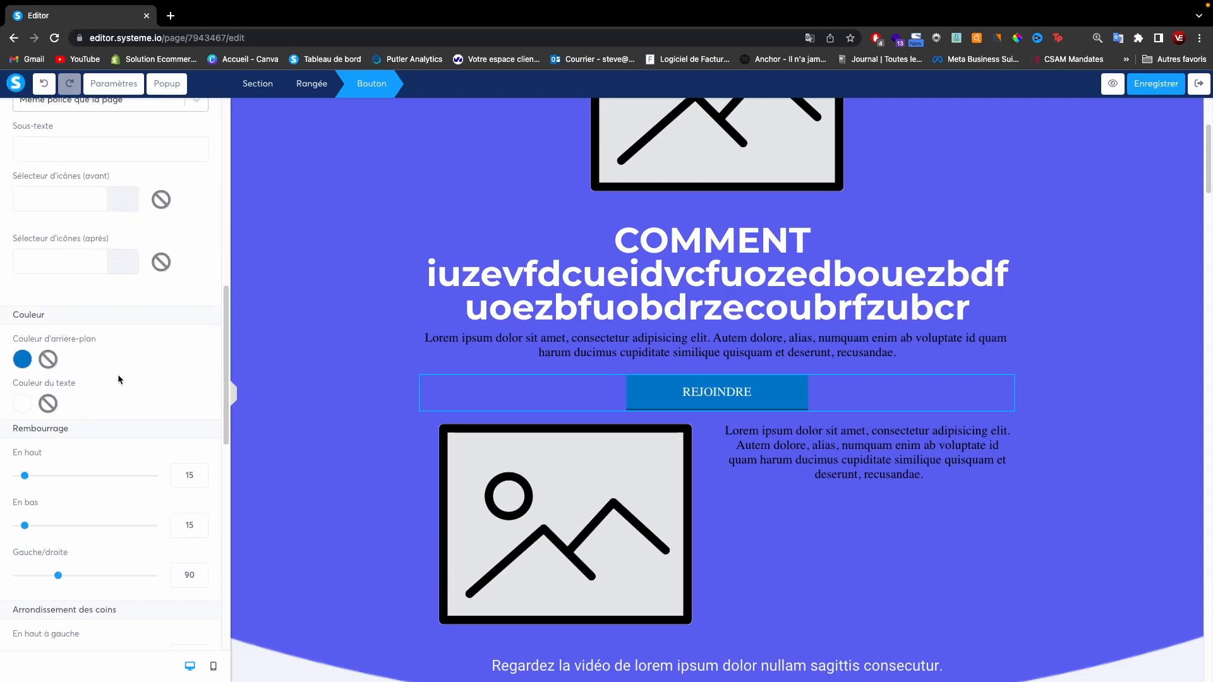
pyautogui.click(23, 358)
pyautogui.click(104, 512)
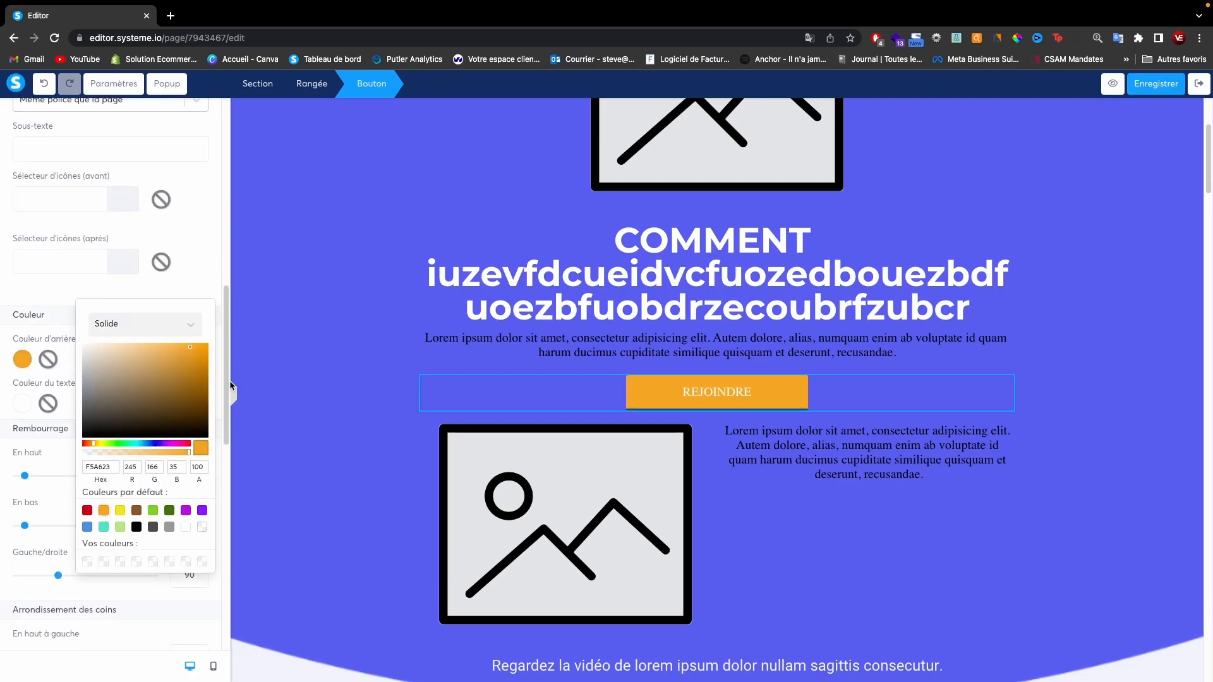
pyautogui.click(247, 377)
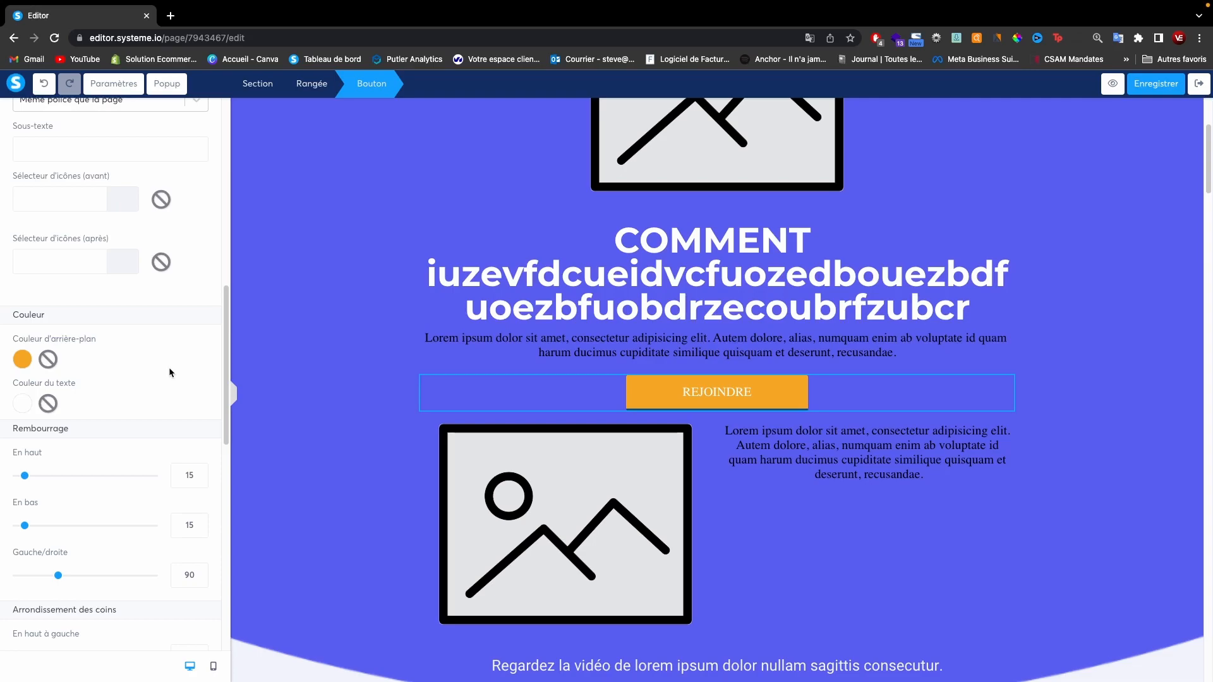
# Step: Clear the border colour of the REJOINDRE button and deselect the button
pyautogui.scroll(-10, 169, 367)
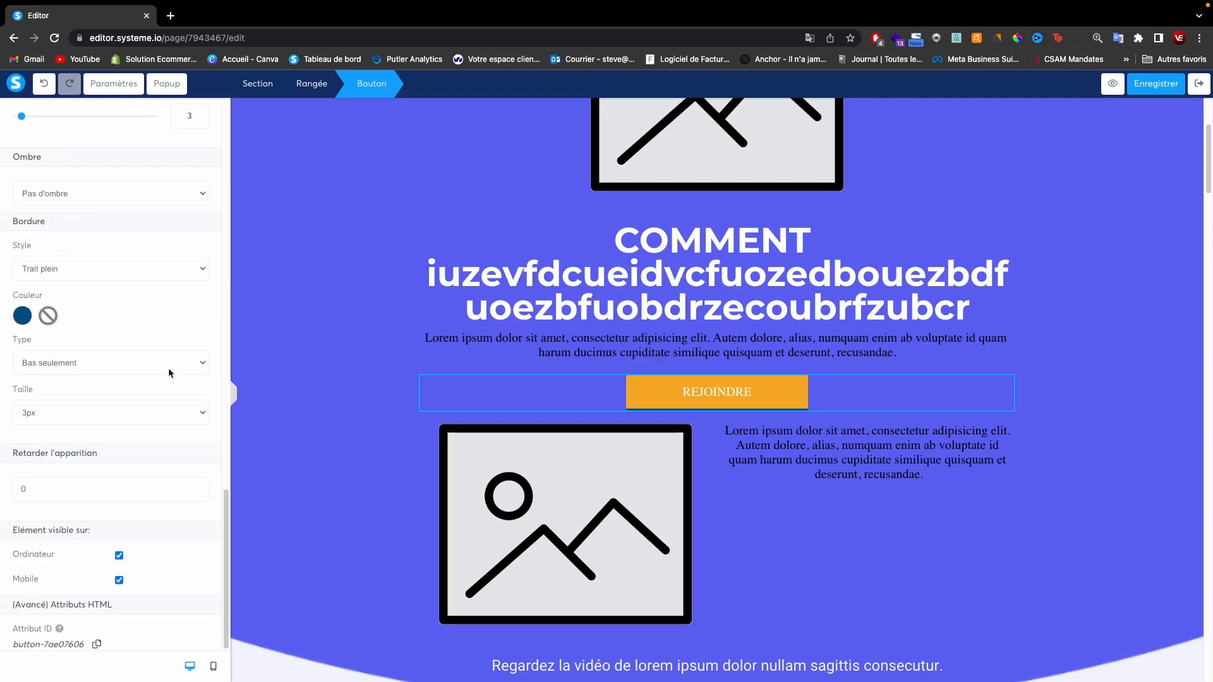
pyautogui.click(48, 316)
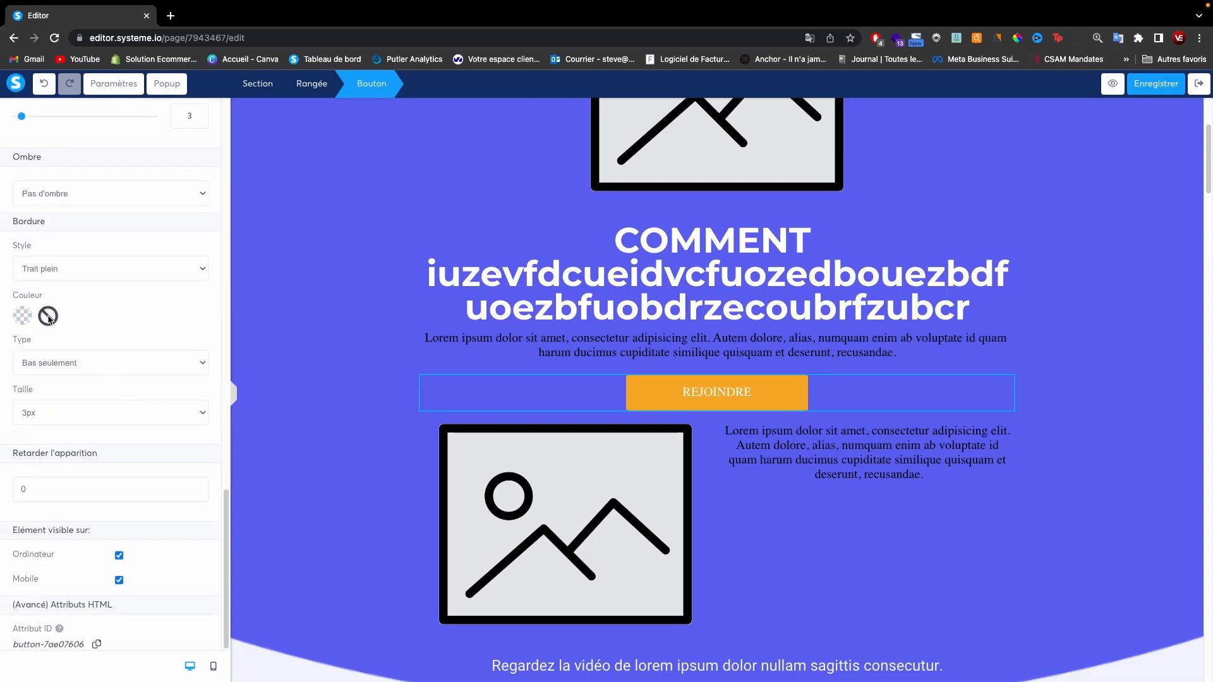
pyautogui.click(283, 353)
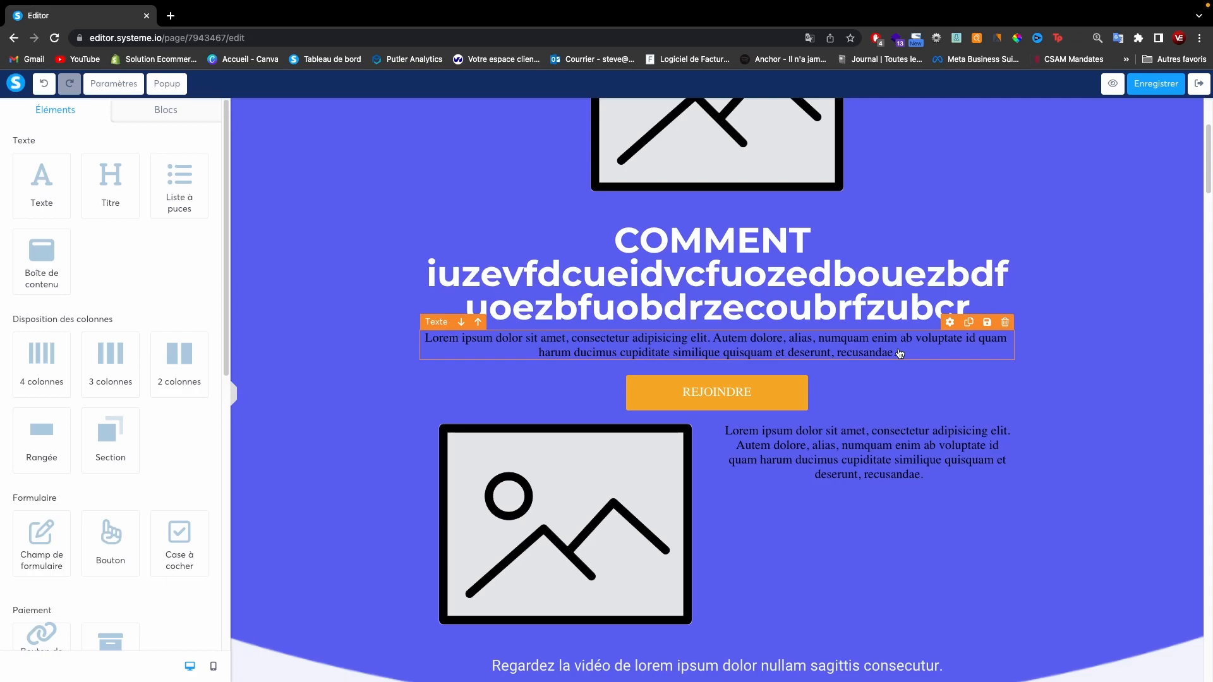
# Step: Preview the sales page, check its upper part, and return to the page editor
pyautogui.click(1113, 85)
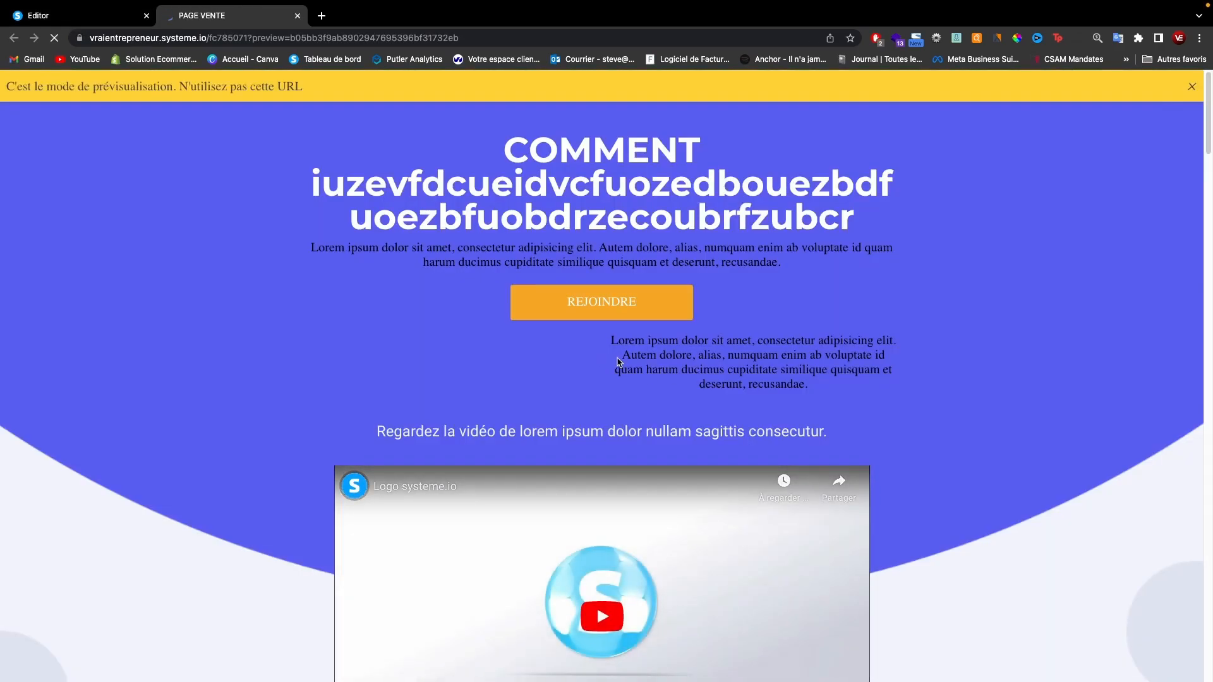
pyautogui.scroll(-2, 618, 361)
pyautogui.scroll(2, 618, 362)
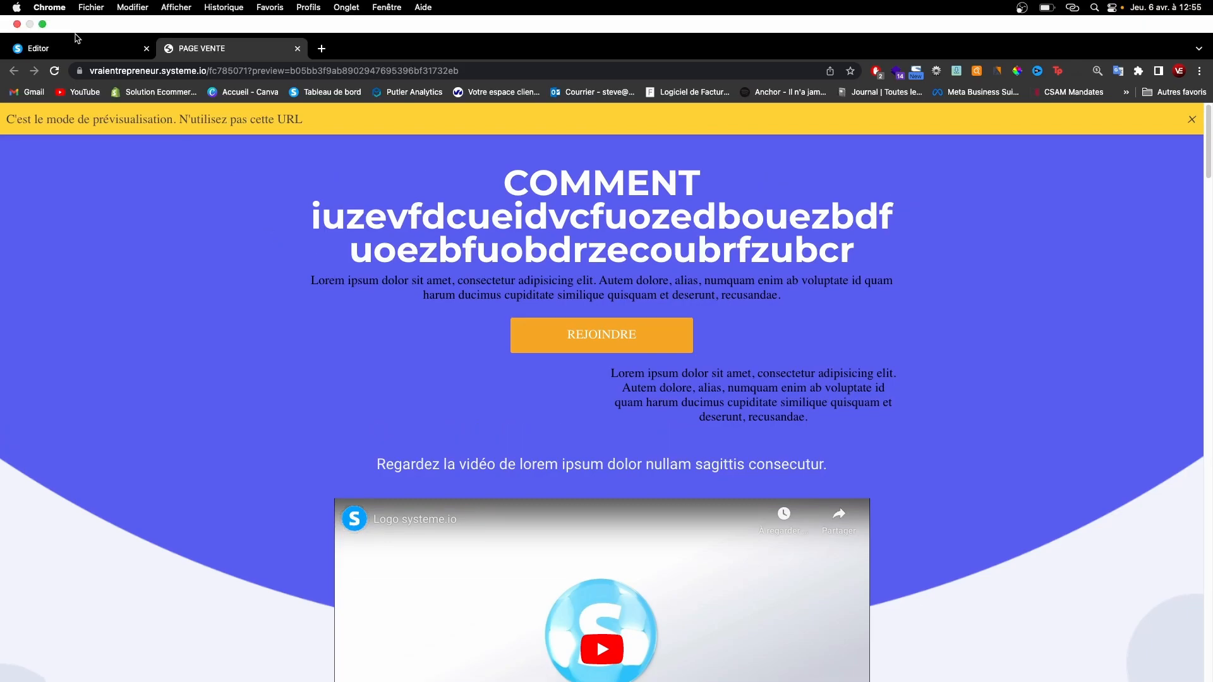
pyautogui.click(76, 39)
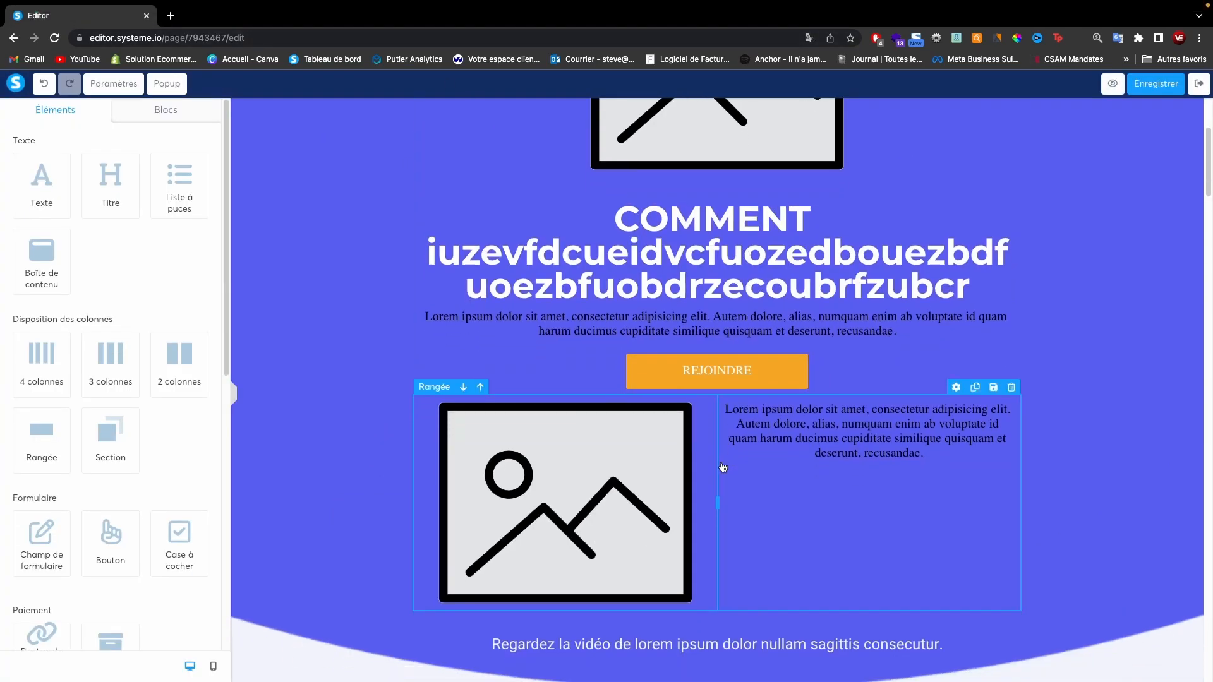
# Step: Move the video up so that it sits directly beneath the COMMENT headline text
pyautogui.scroll(-4, 723, 467)
pyautogui.scroll(-3, 723, 468)
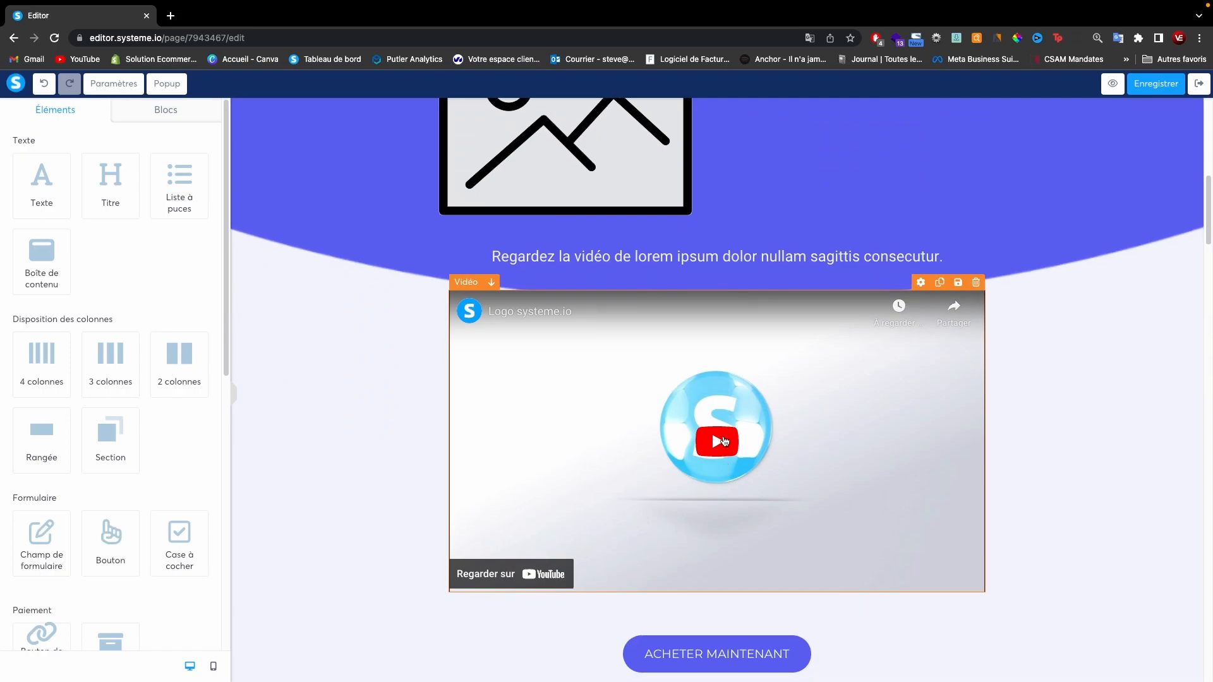
pyautogui.moveTo(723, 422); pyautogui.dragTo(744, 478)
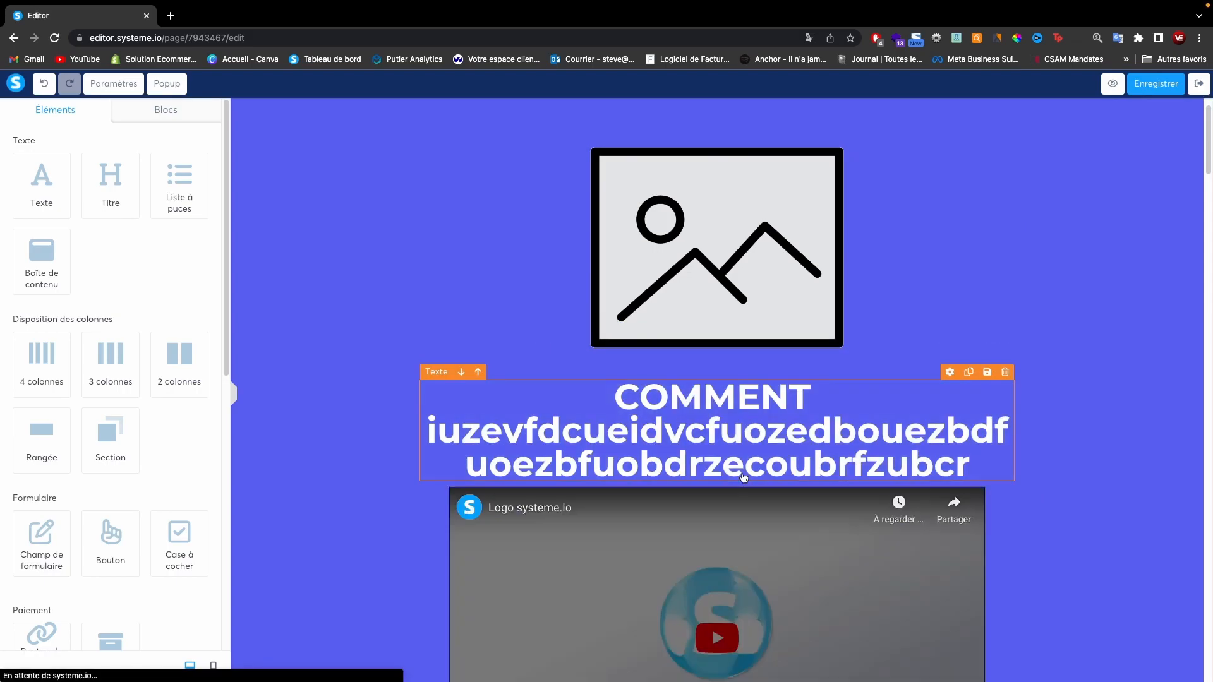
# Step: Delete the image above the headline and the lorem ipsum text between the video and the REJOINDRE button
pyautogui.click(1005, 138)
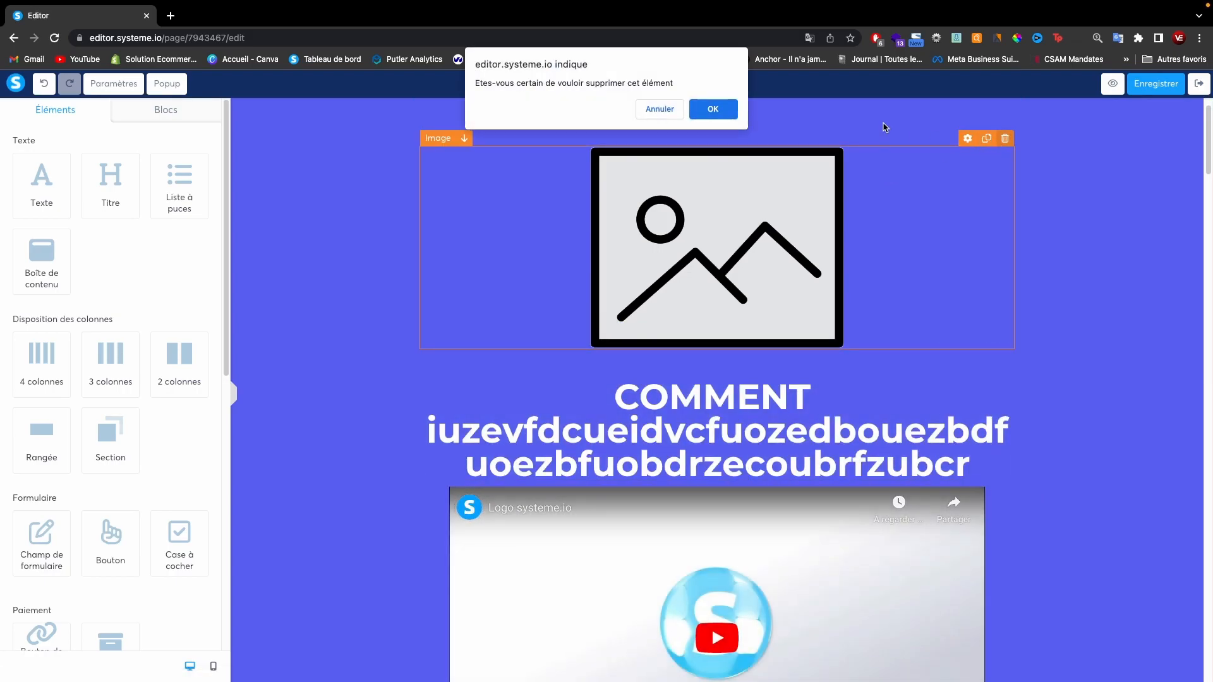
pyautogui.press('Return')
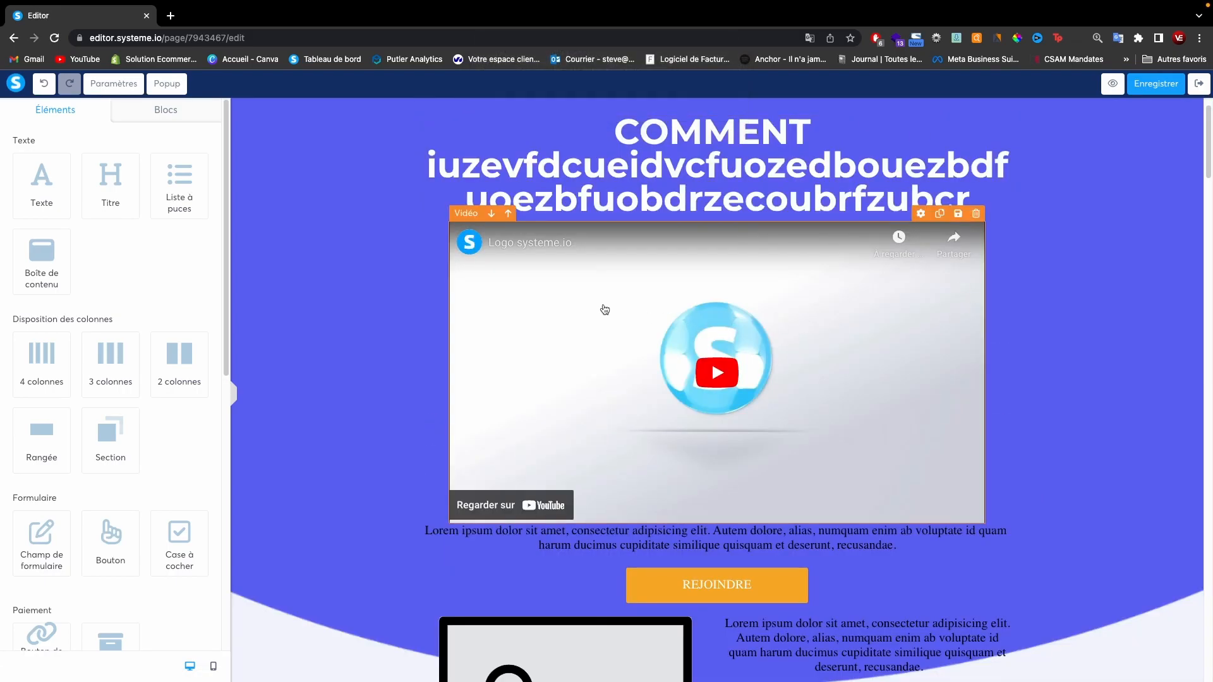
pyautogui.click(1005, 515)
pyautogui.click(710, 108)
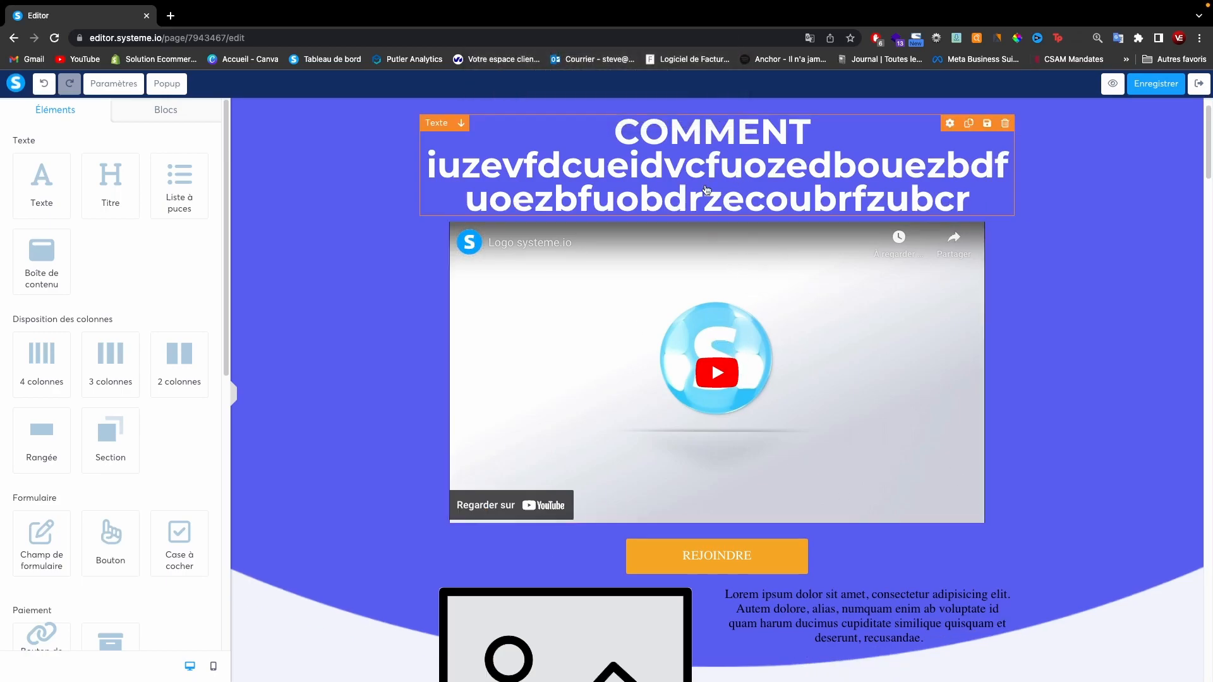
# Step: Save the sales page and exit the editor to the TEST funnel's steps
pyautogui.scroll(-1, 686, 376)
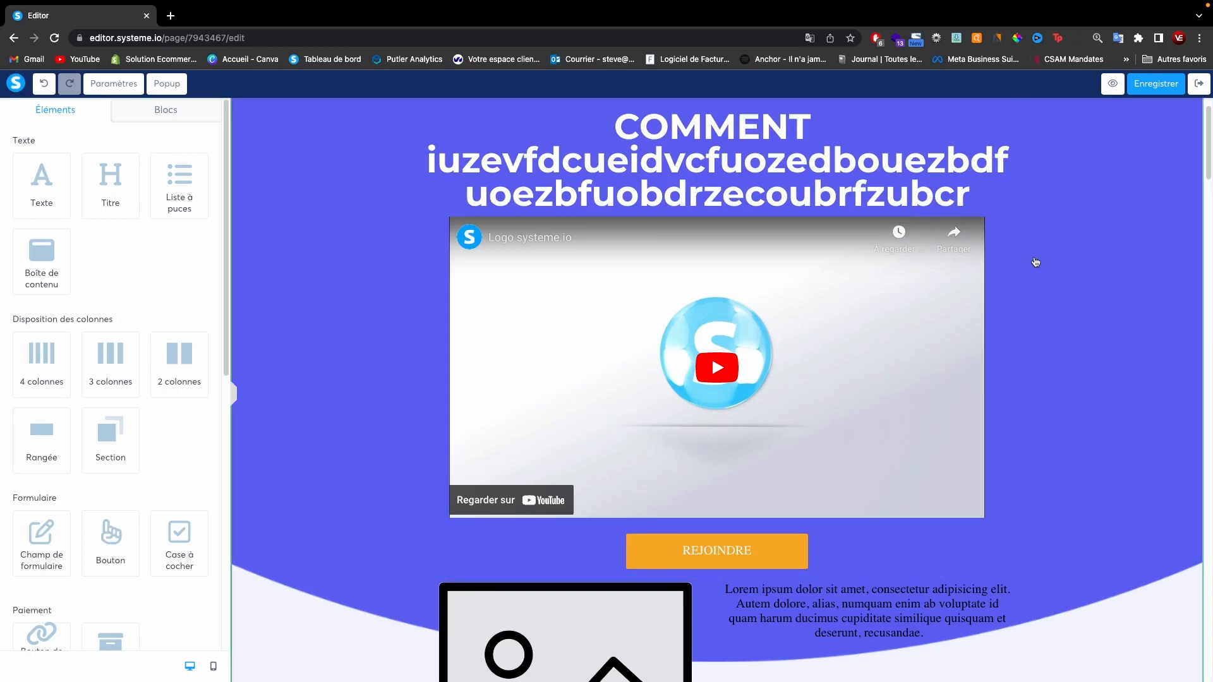
pyautogui.click(1144, 89)
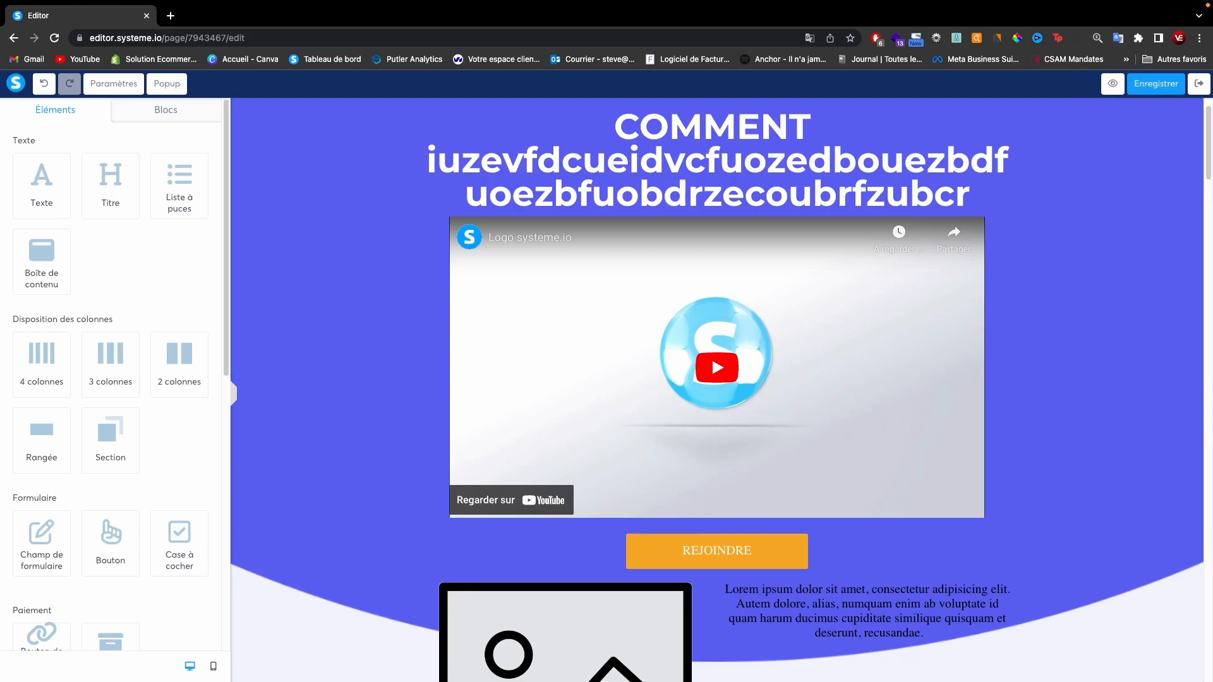
pyautogui.click(1198, 84)
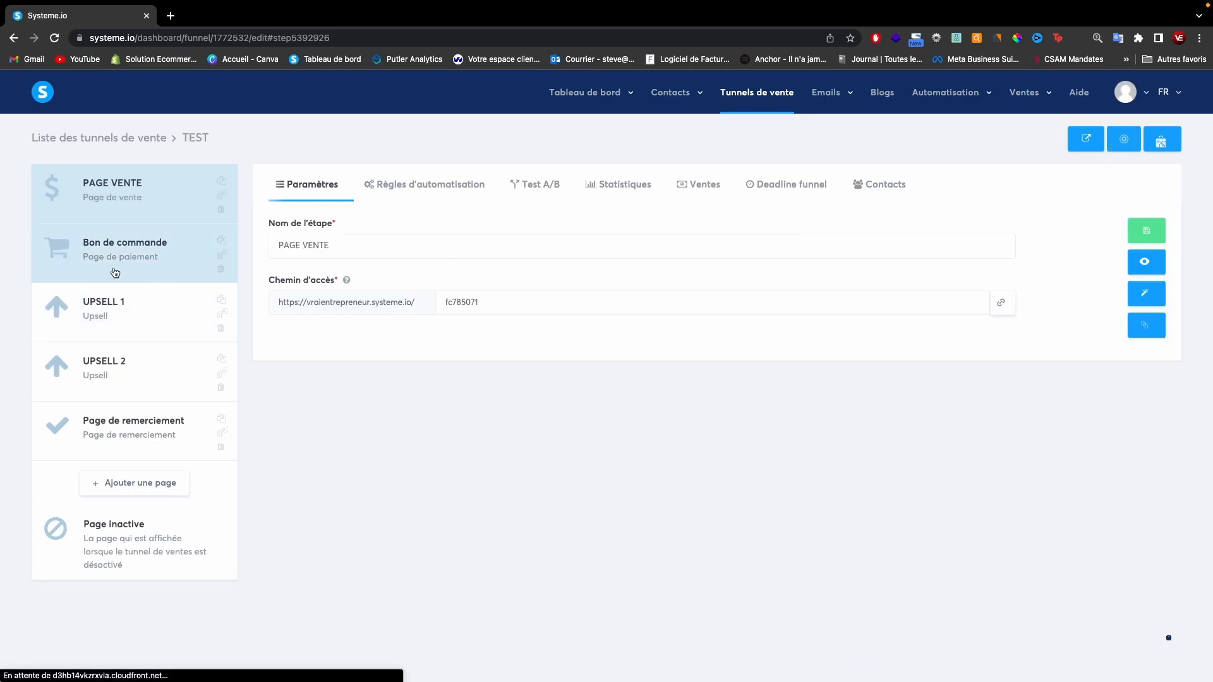
# Step: Open the page of the "Bon de commande" step for editing and dismiss the translation prompt
pyautogui.click(106, 255)
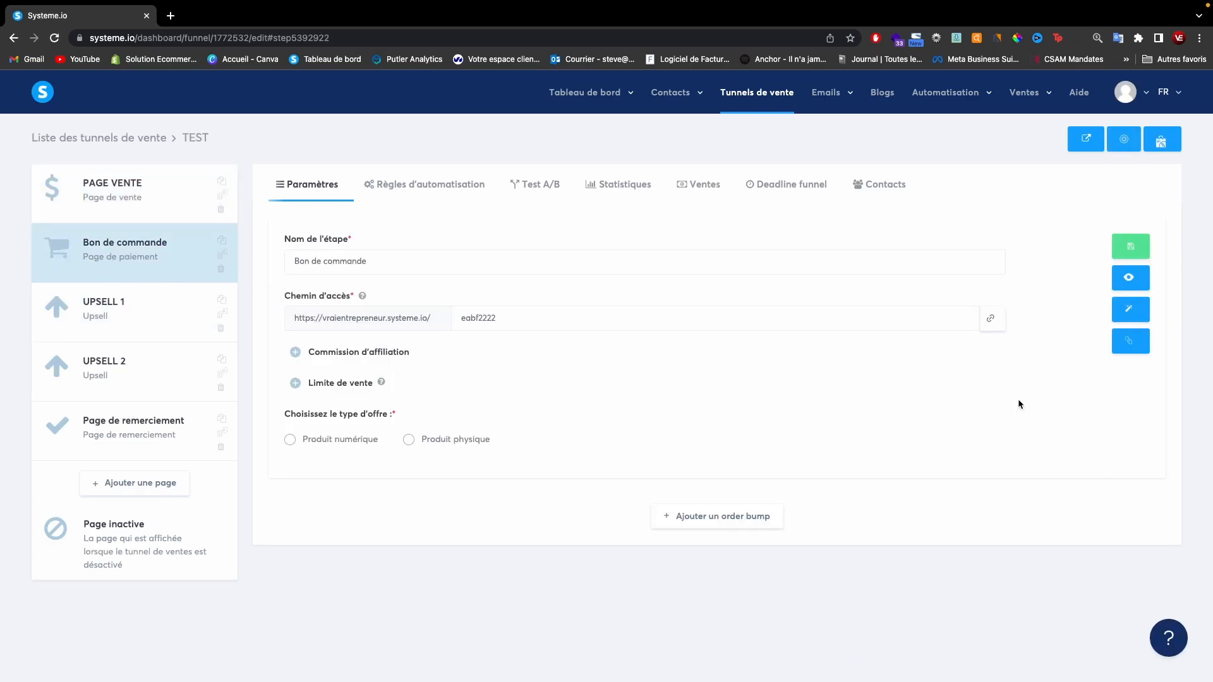
pyautogui.click(1130, 309)
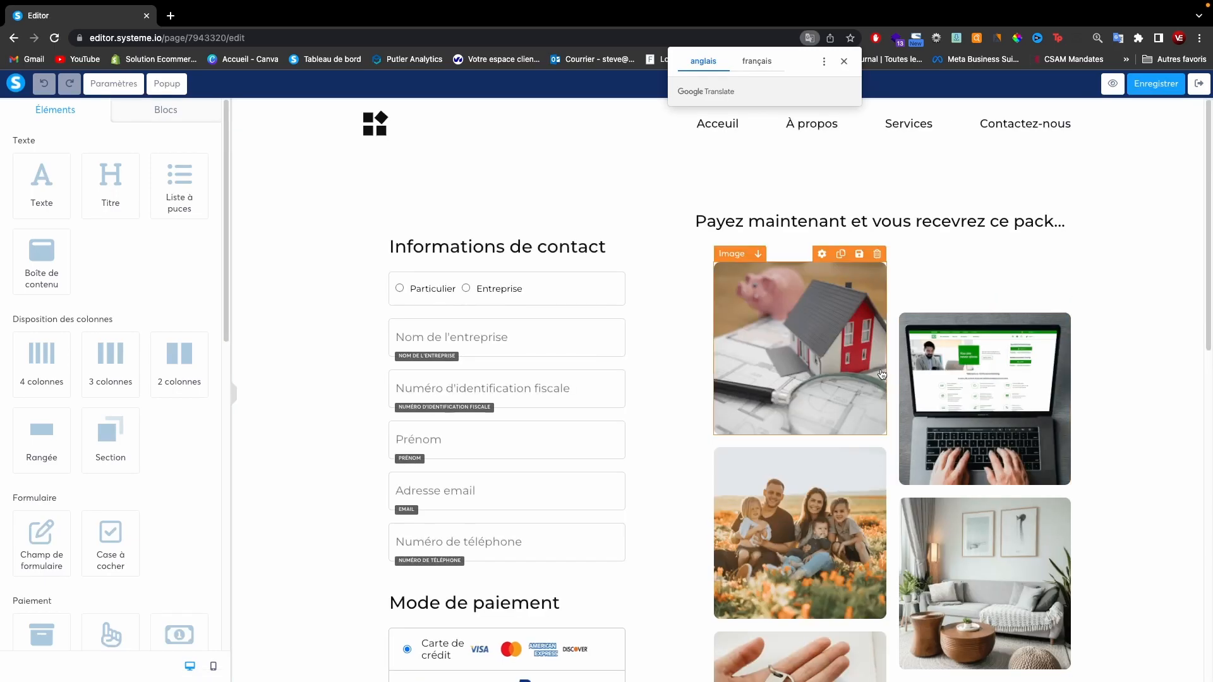
pyautogui.click(844, 61)
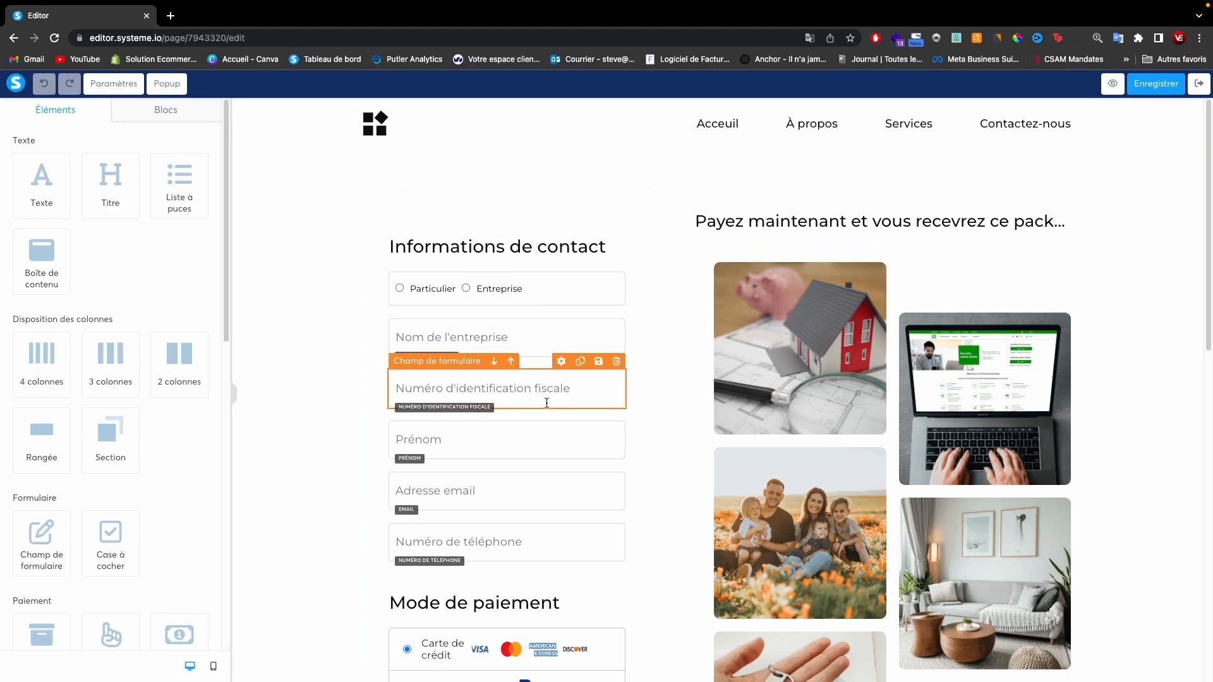
# Step: Look over the order page's contact fields, payment methods, order details and images, and exit the editor
pyautogui.scroll(-2, 523, 395)
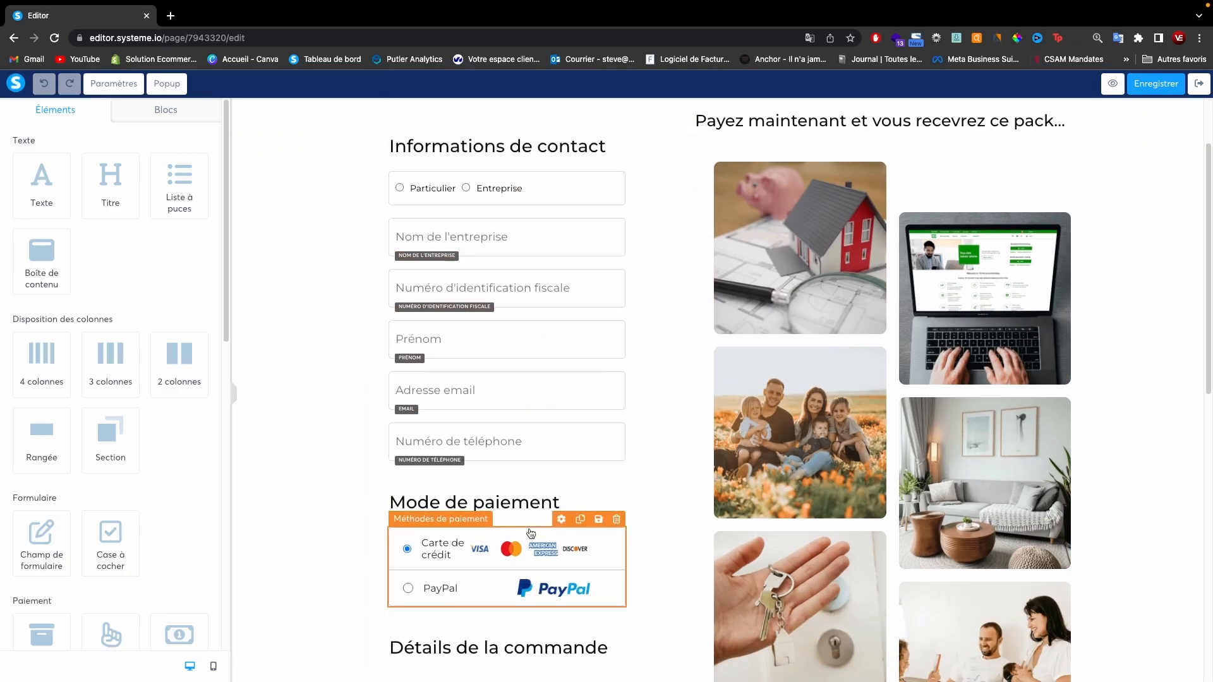
pyautogui.scroll(-2, 526, 525)
pyautogui.scroll(-3, 526, 525)
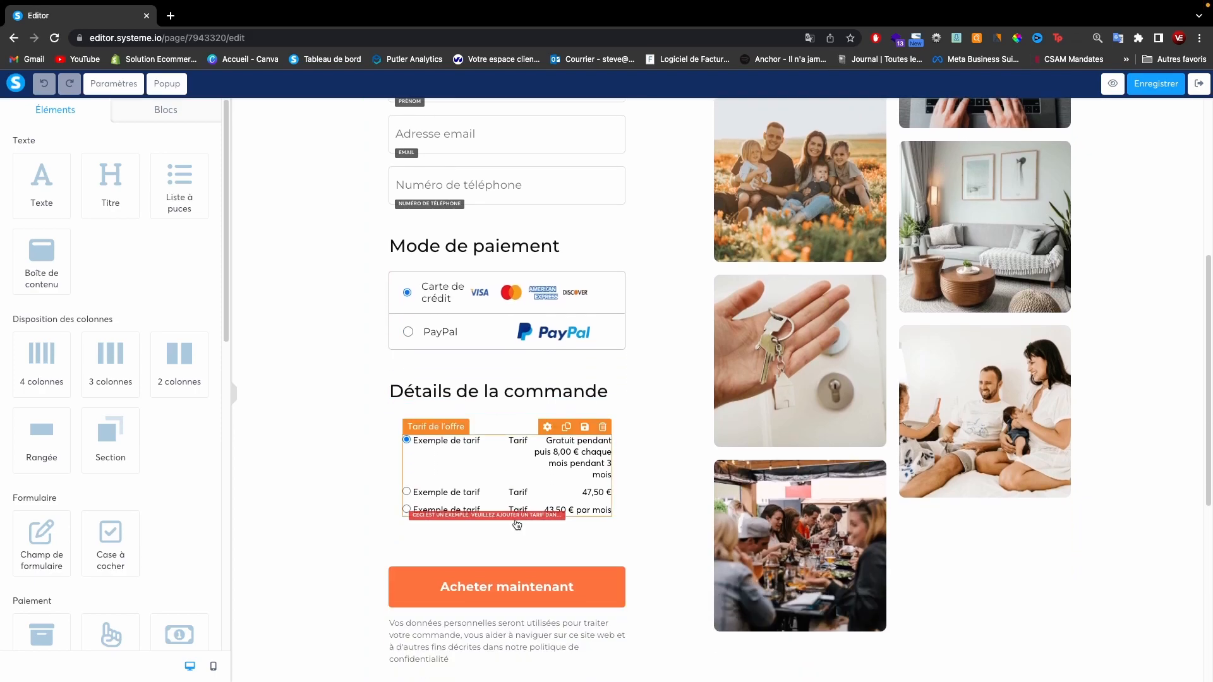
pyautogui.scroll(3, 885, 443)
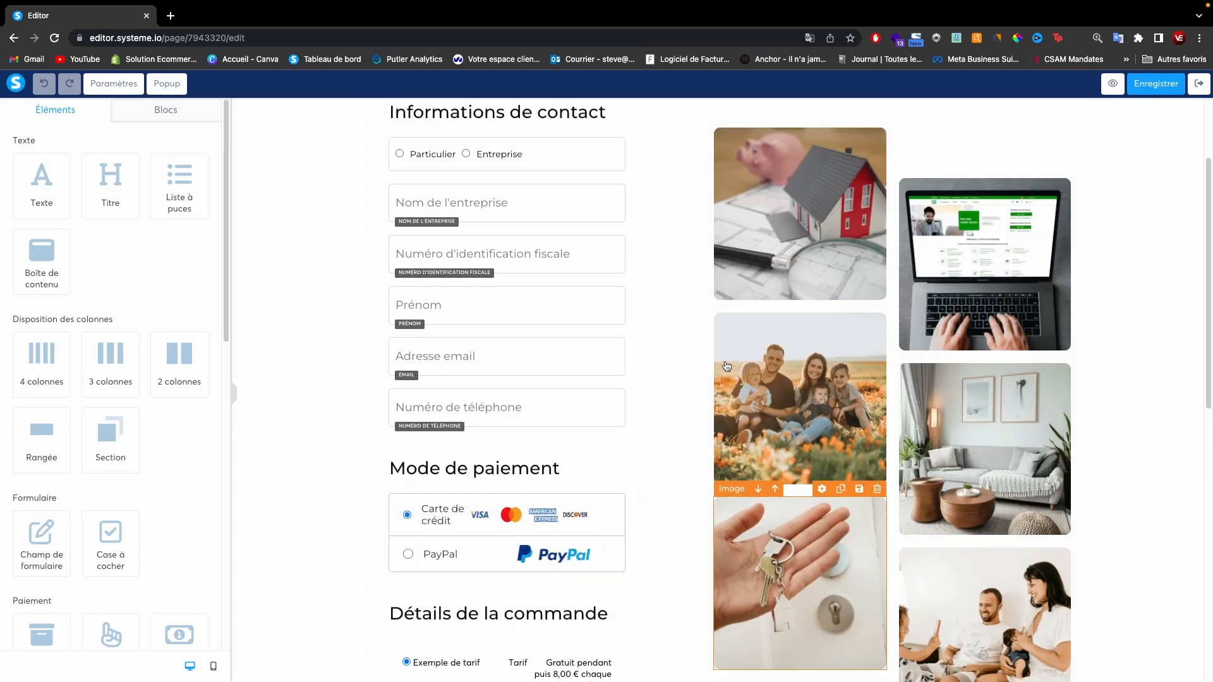
pyautogui.scroll(1, 821, 411)
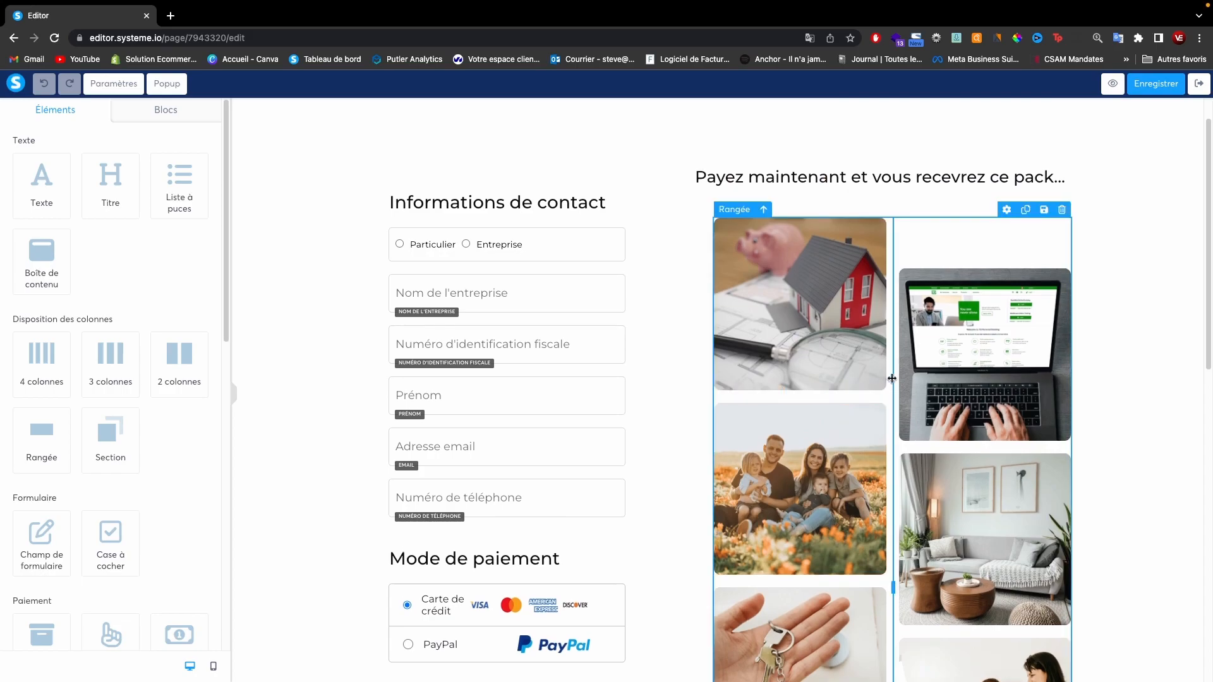
pyautogui.click(1199, 84)
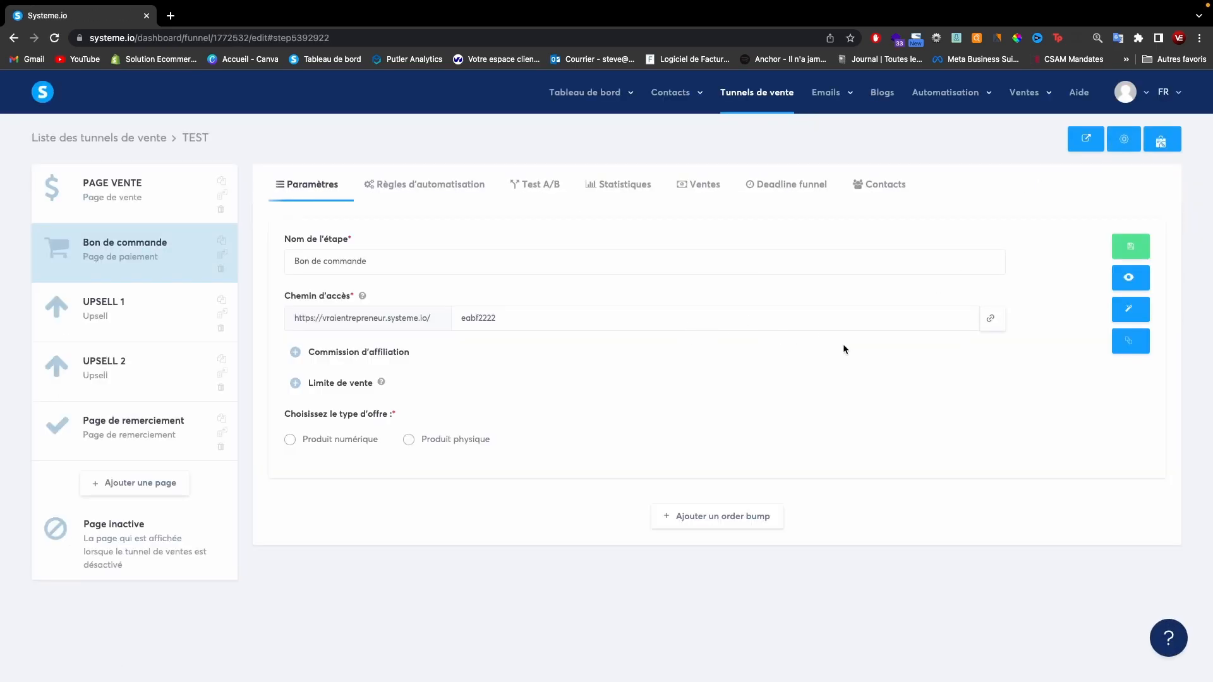
# Step: Change the "Bon de commande" page's template to the single-column payment form with blue step headings and a green submit button
pyautogui.click(1131, 341)
pyautogui.click(573, 448)
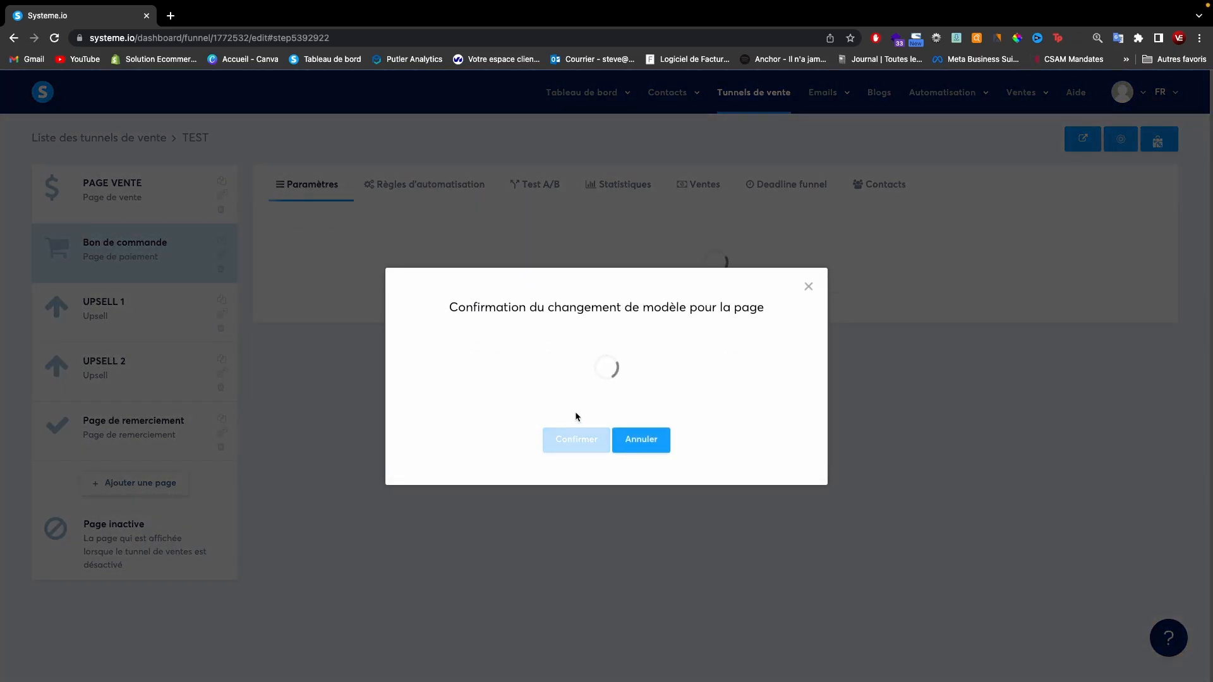
pyautogui.scroll(-6, 522, 429)
pyautogui.scroll(-10, 523, 432)
pyautogui.scroll(-8, 523, 432)
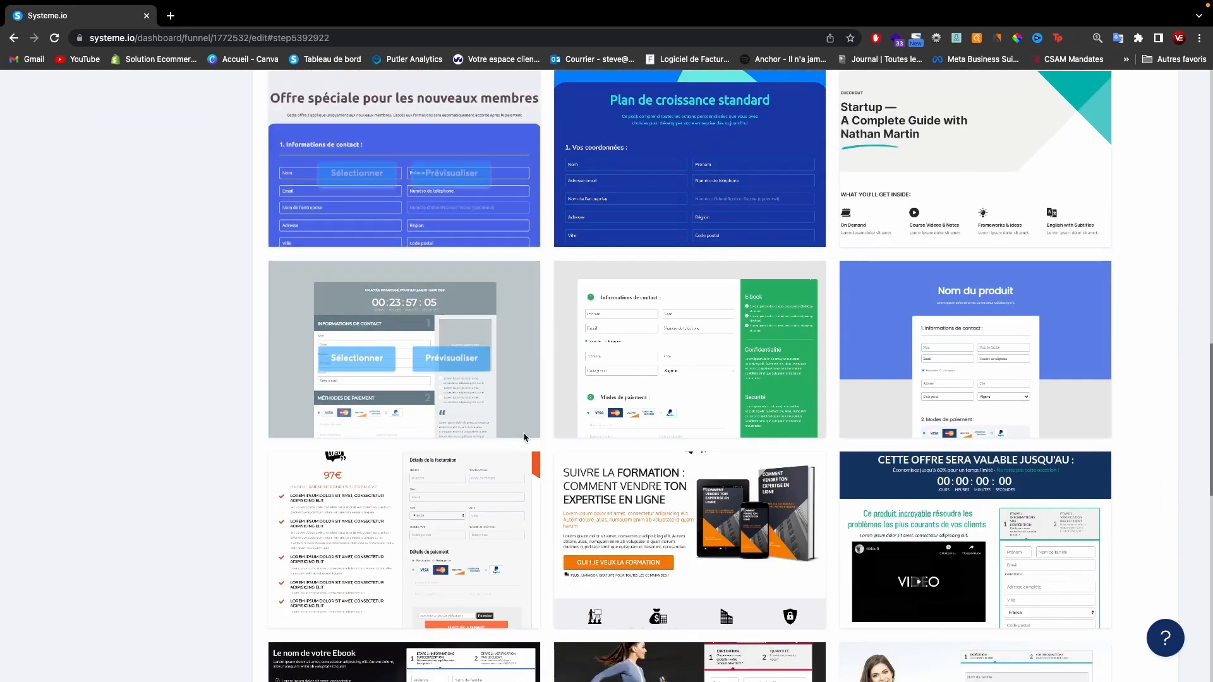
pyautogui.scroll(-4, 535, 431)
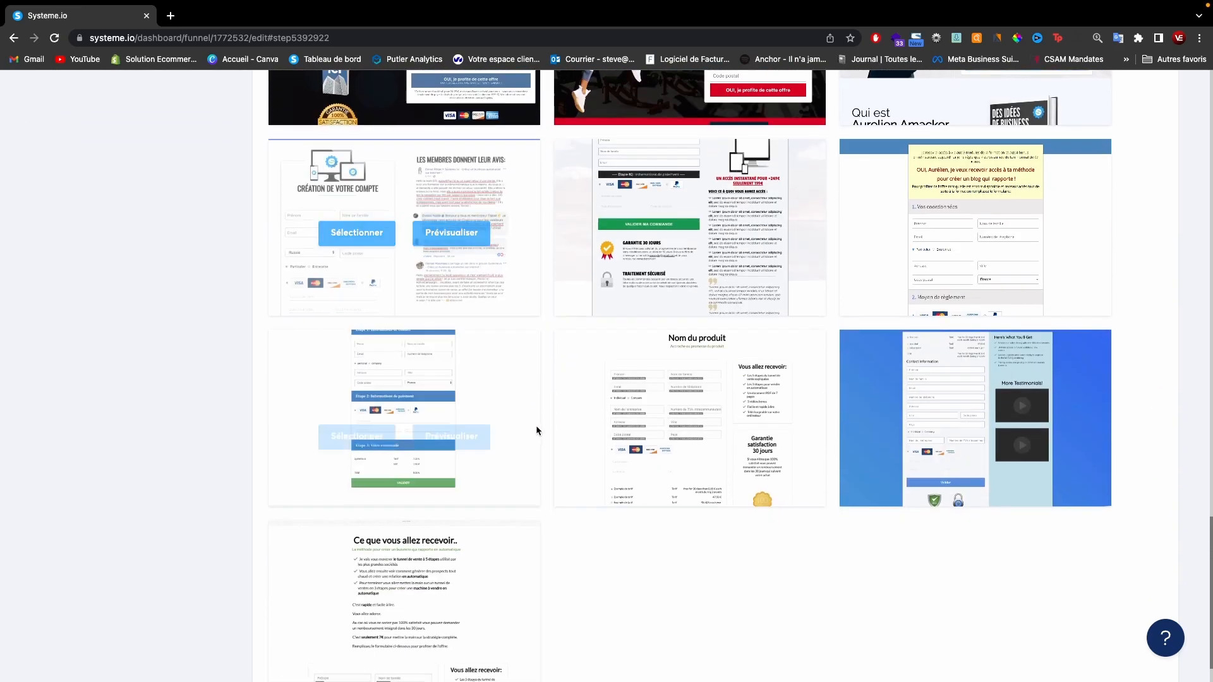
pyautogui.click(359, 420)
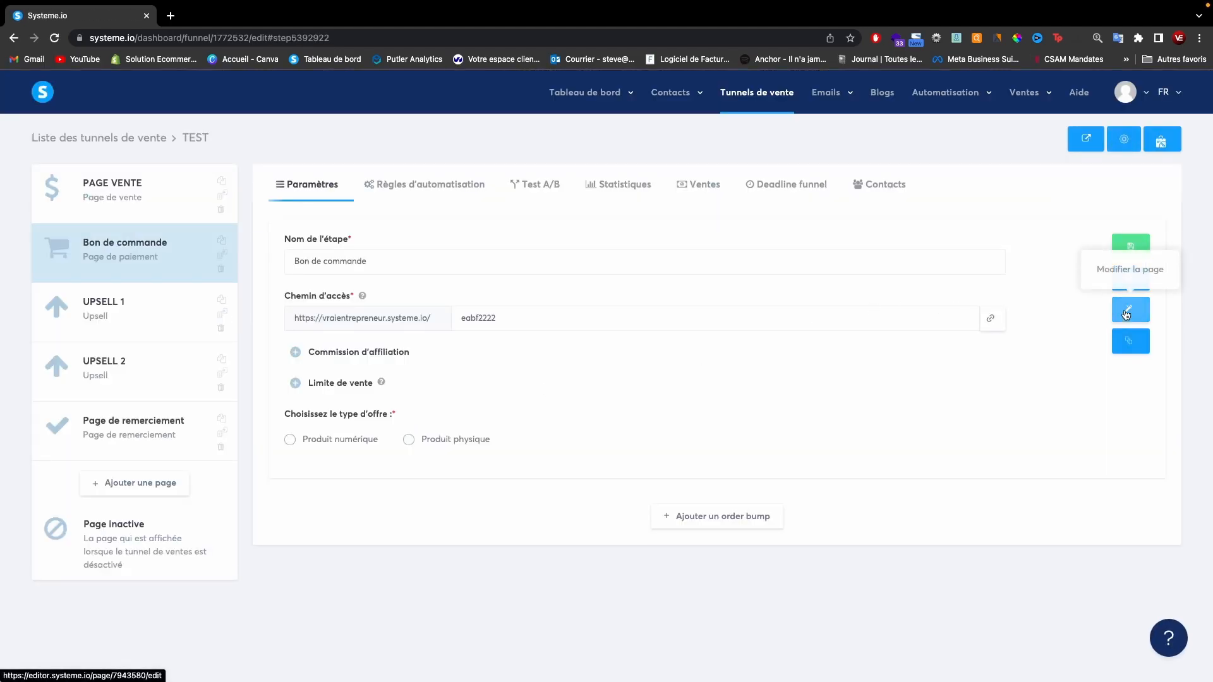
# Step: Open the new order page for editing and delete the Ebook row and its empty content box beside the form
pyautogui.click(1126, 315)
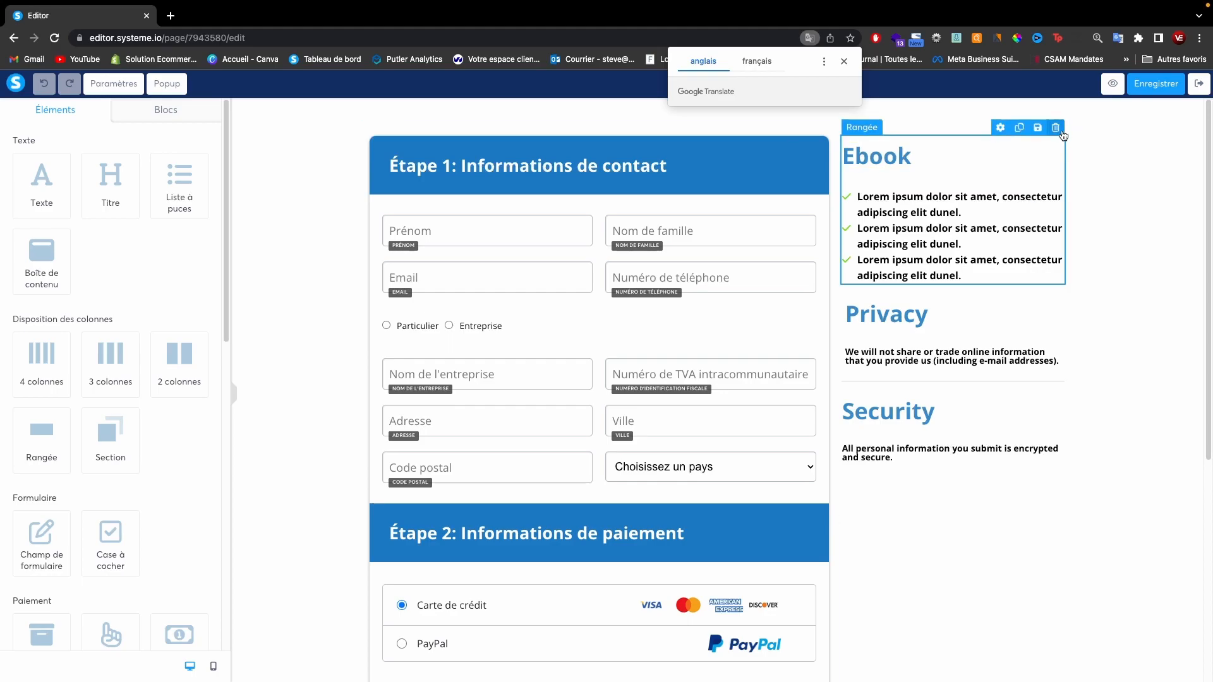
pyautogui.click(1062, 131)
pyautogui.press('Return')
pyautogui.click(1055, 127)
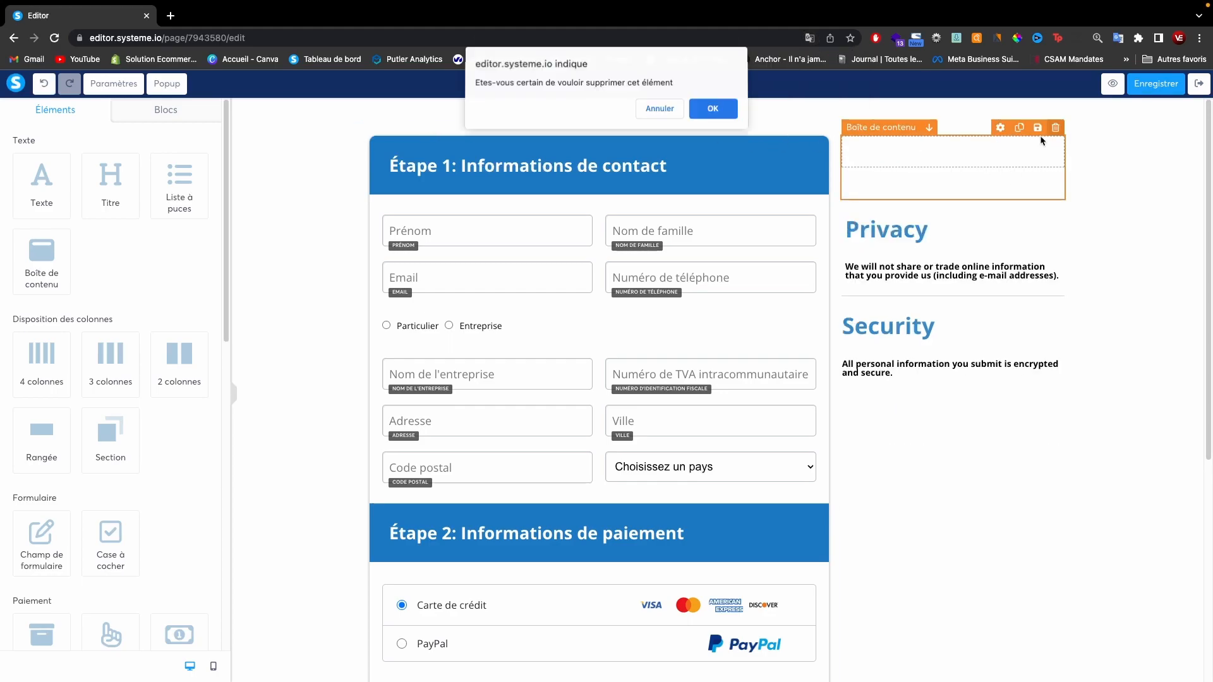
pyautogui.press('Return')
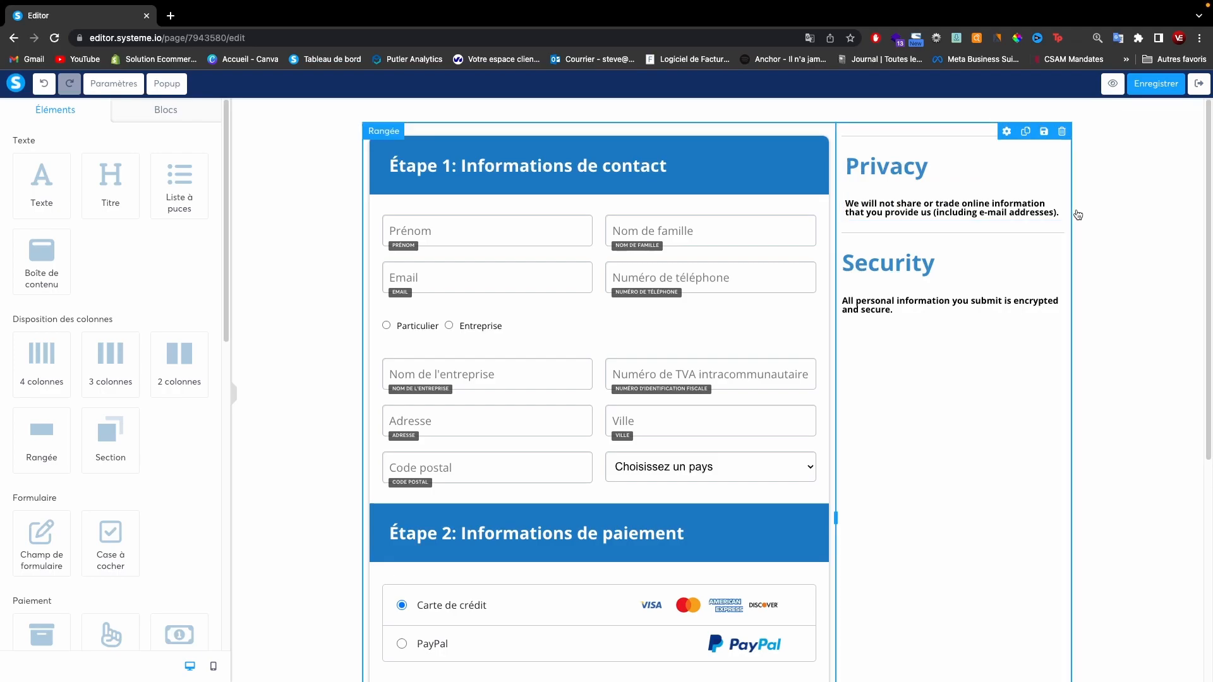
# Step: Delete the Privacy row and its empty content box beside the order form
pyautogui.click(1063, 140)
pyautogui.press('Return')
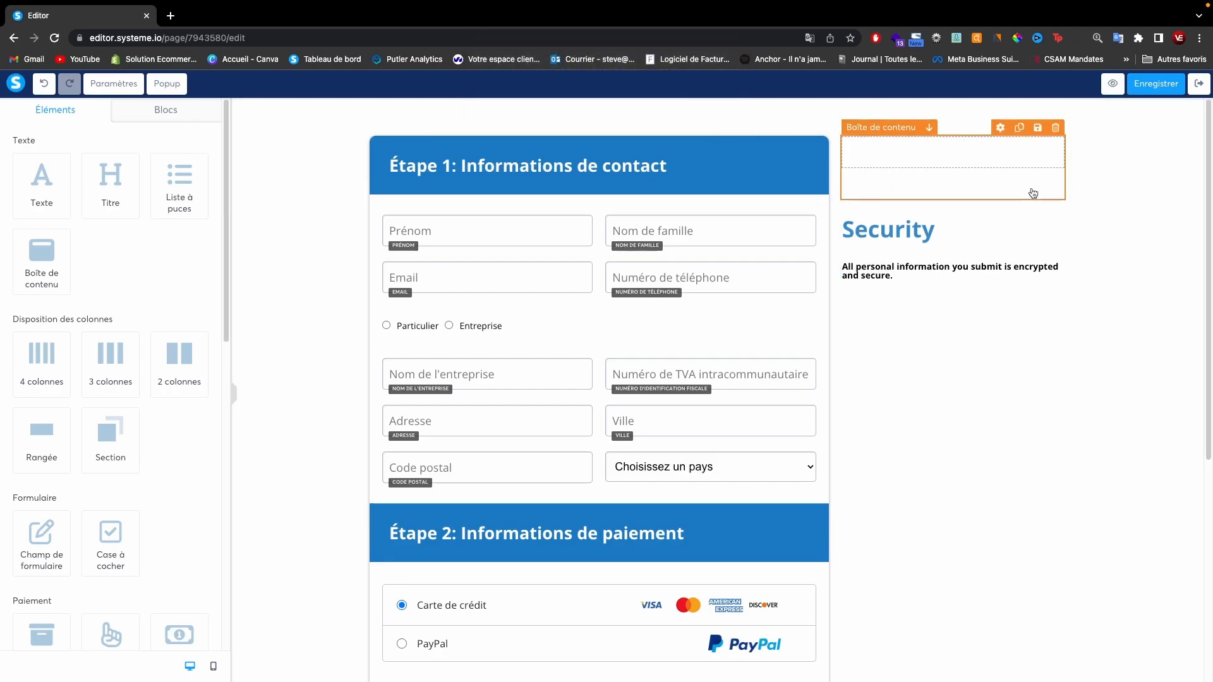
pyautogui.click(1054, 129)
pyautogui.press('Return')
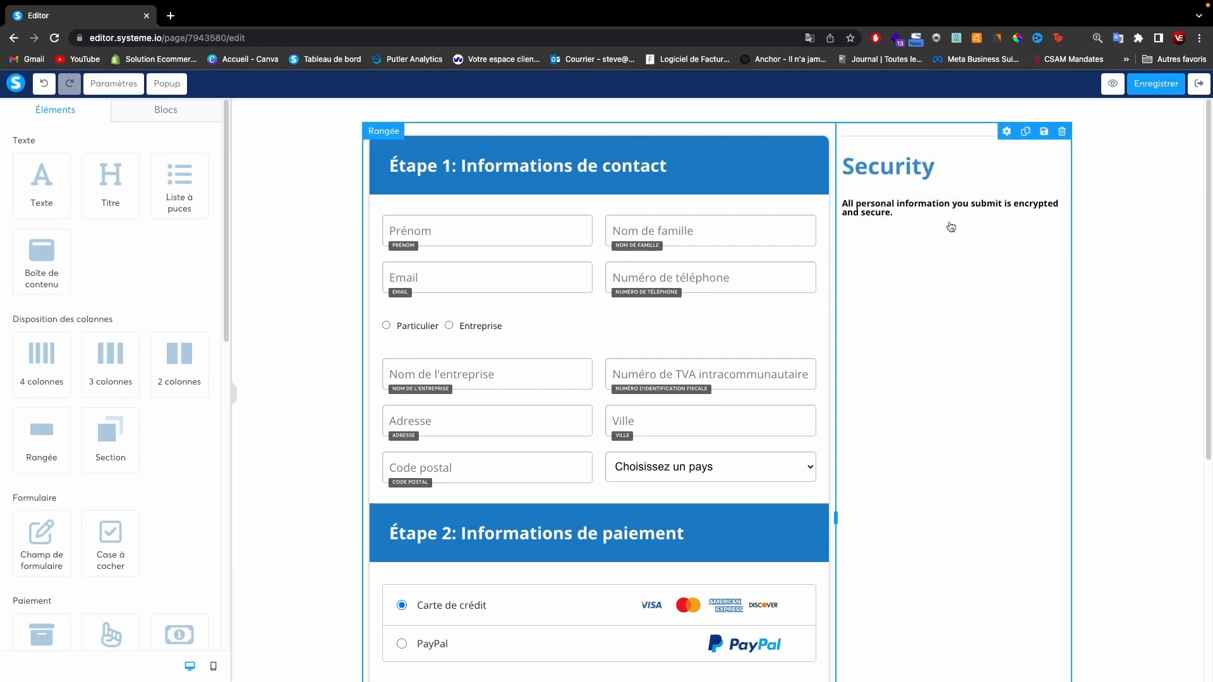
# Step: Add an empty row above the order form, spanning the full content width
pyautogui.moveTo(38, 445); pyautogui.dragTo(512, 128)
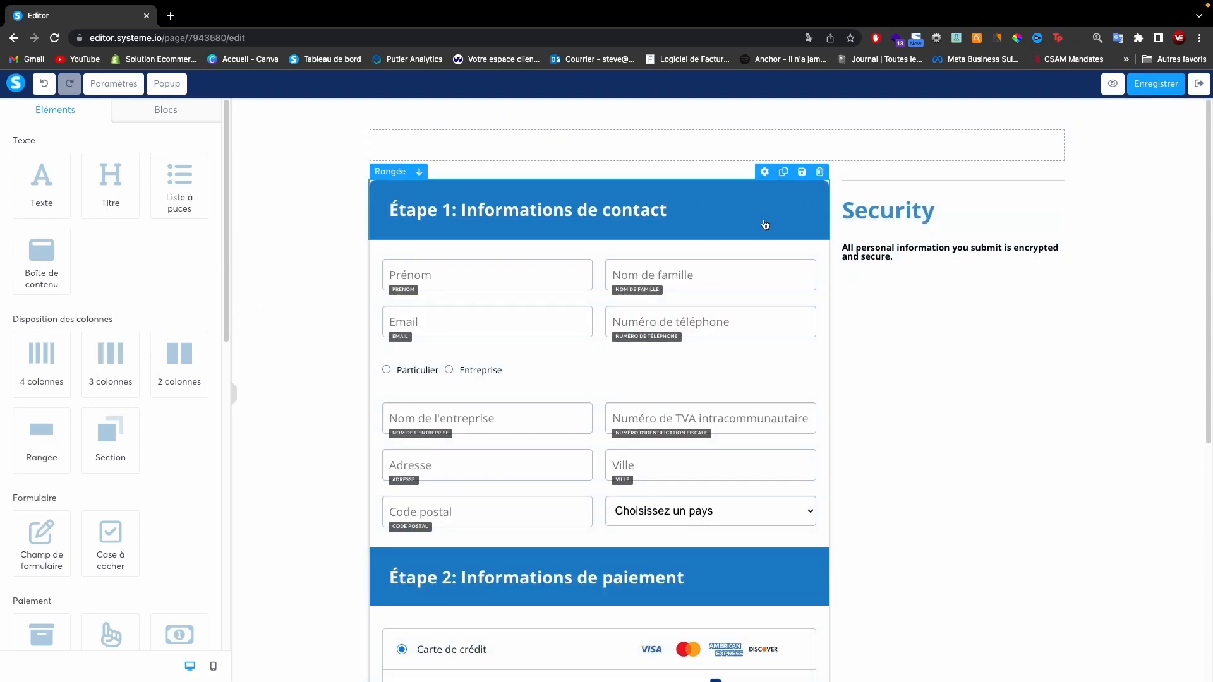
# Step: Move the "Étape 1" heading and the order form into the full-width row, and delete the leftover Security row below
pyautogui.moveTo(797, 231); pyautogui.dragTo(799, 149)
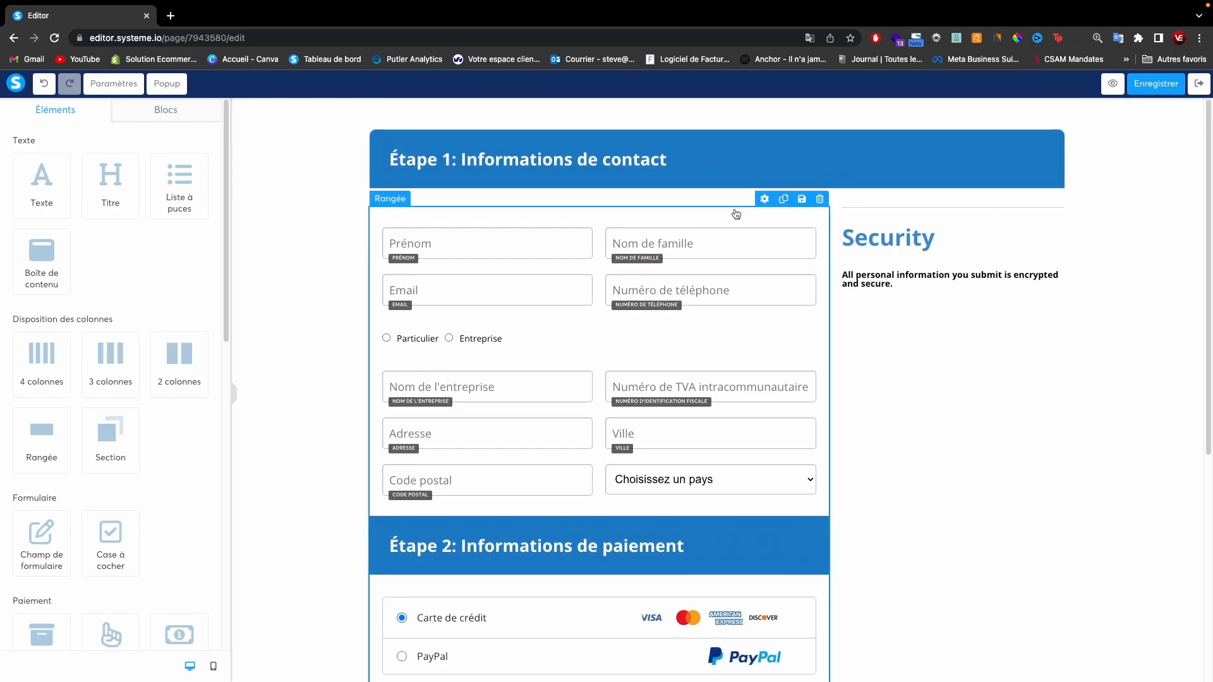
pyautogui.moveTo(736, 213); pyautogui.dragTo(744, 186)
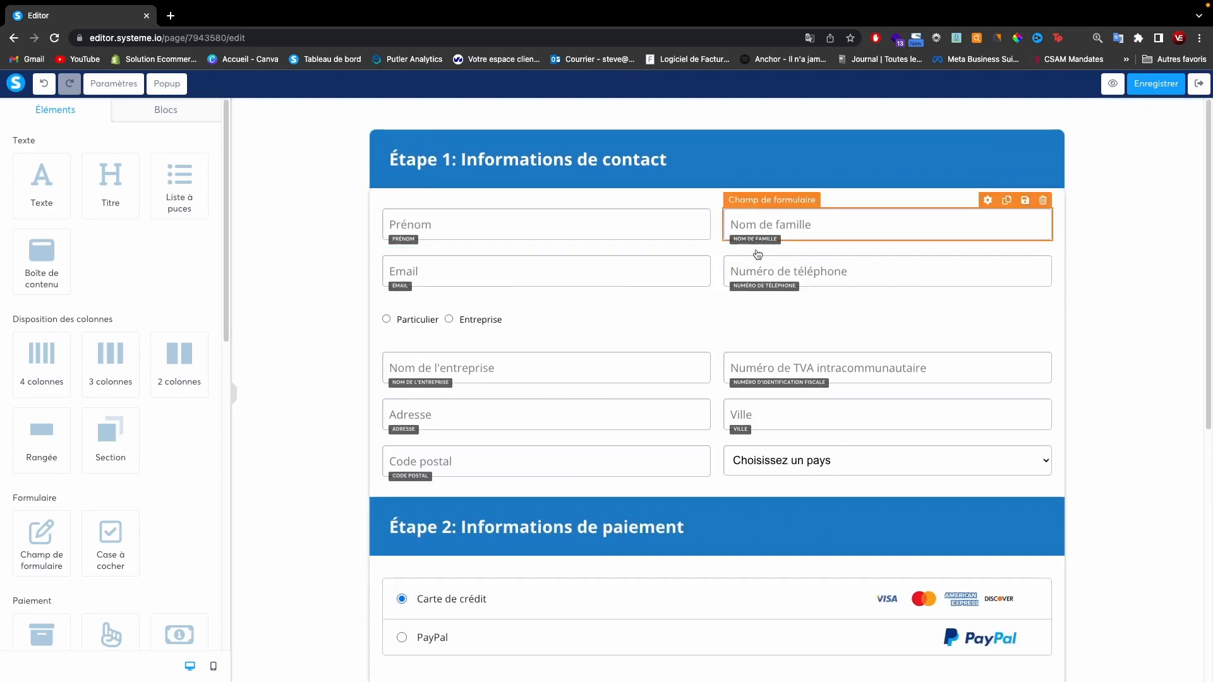
pyautogui.scroll(-7, 747, 300)
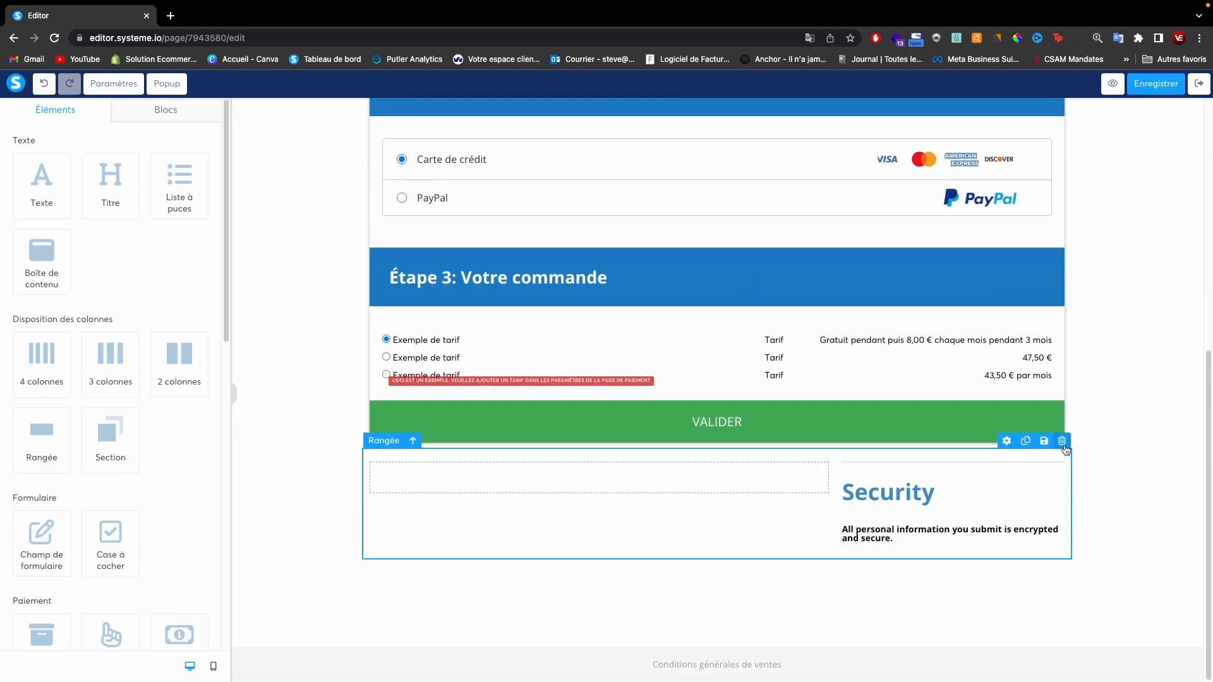
pyautogui.click(1061, 441)
pyautogui.click(718, 117)
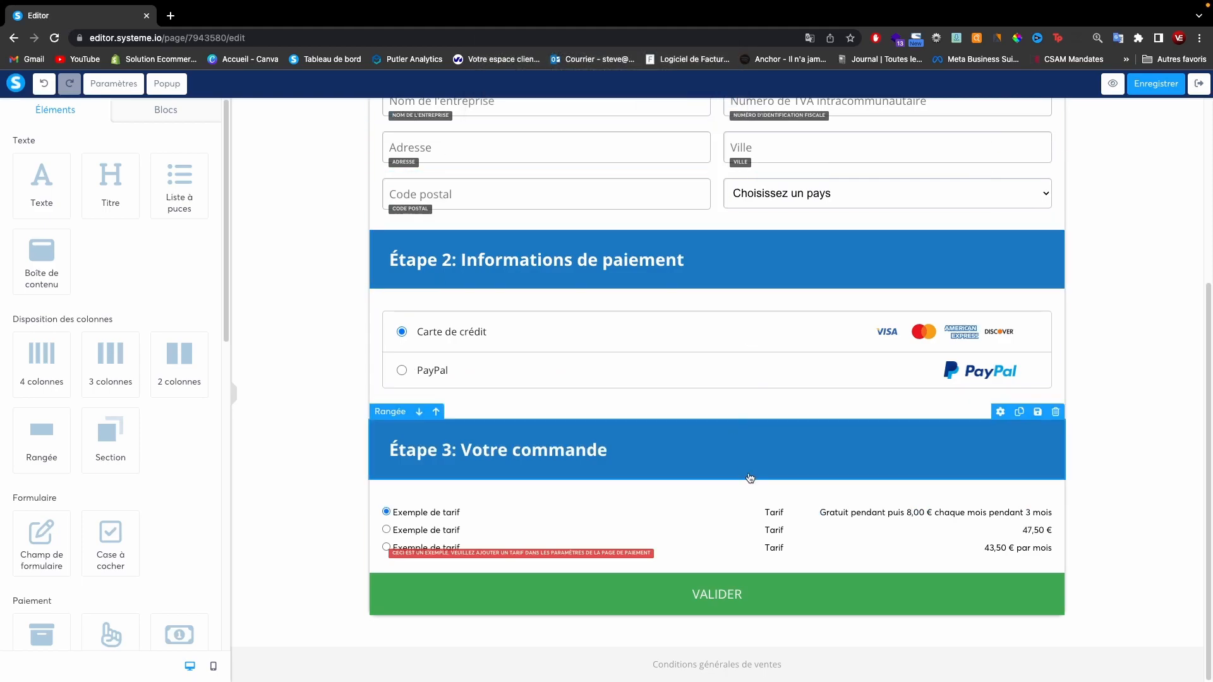
# Step: Delete the phone number field from the contact information section of the order form
pyautogui.scroll(5, 763, 479)
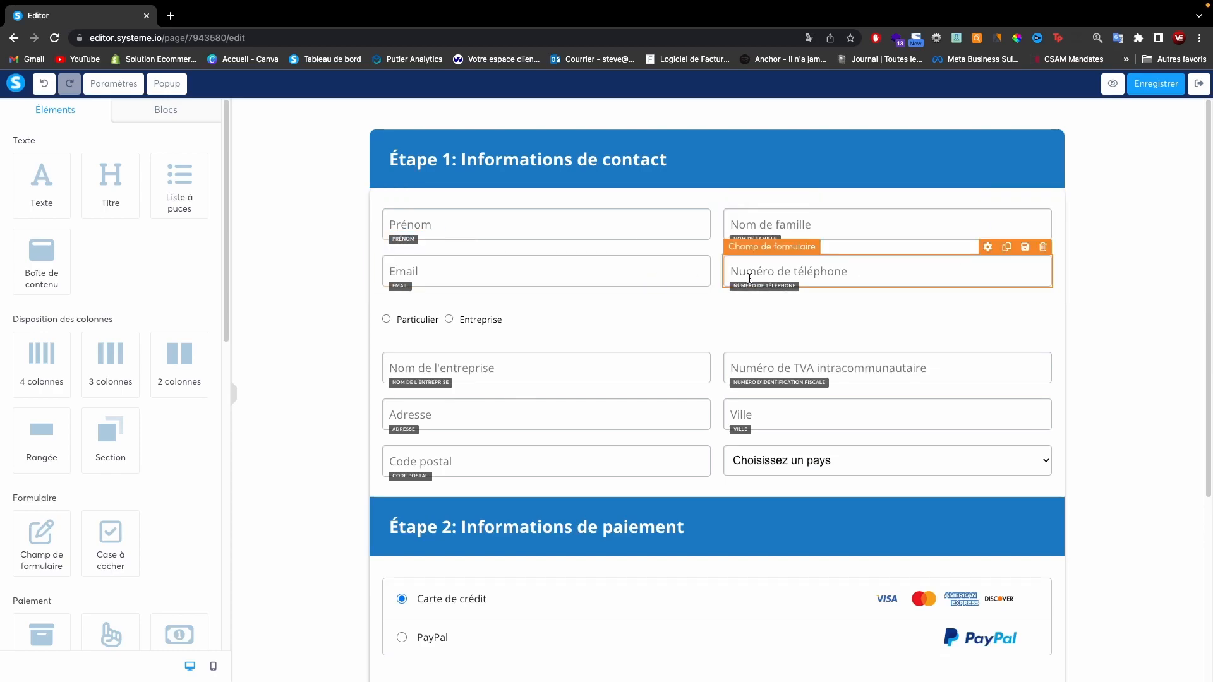
pyautogui.click(1041, 249)
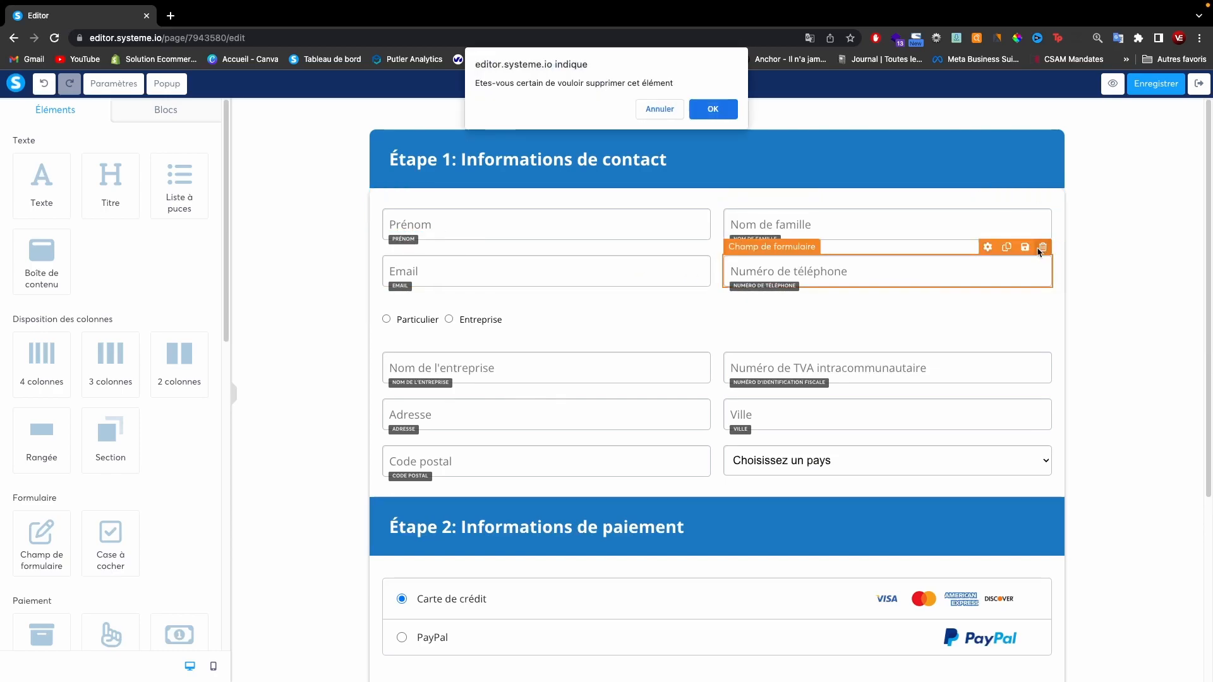
pyautogui.click(732, 110)
# Step: Add an image element above the "Étape 1" heading and a text element directly below the image
pyautogui.scroll(-3, 131, 499)
pyautogui.scroll(-5, 133, 504)
pyautogui.moveTo(44, 475); pyautogui.dragTo(610, 137)
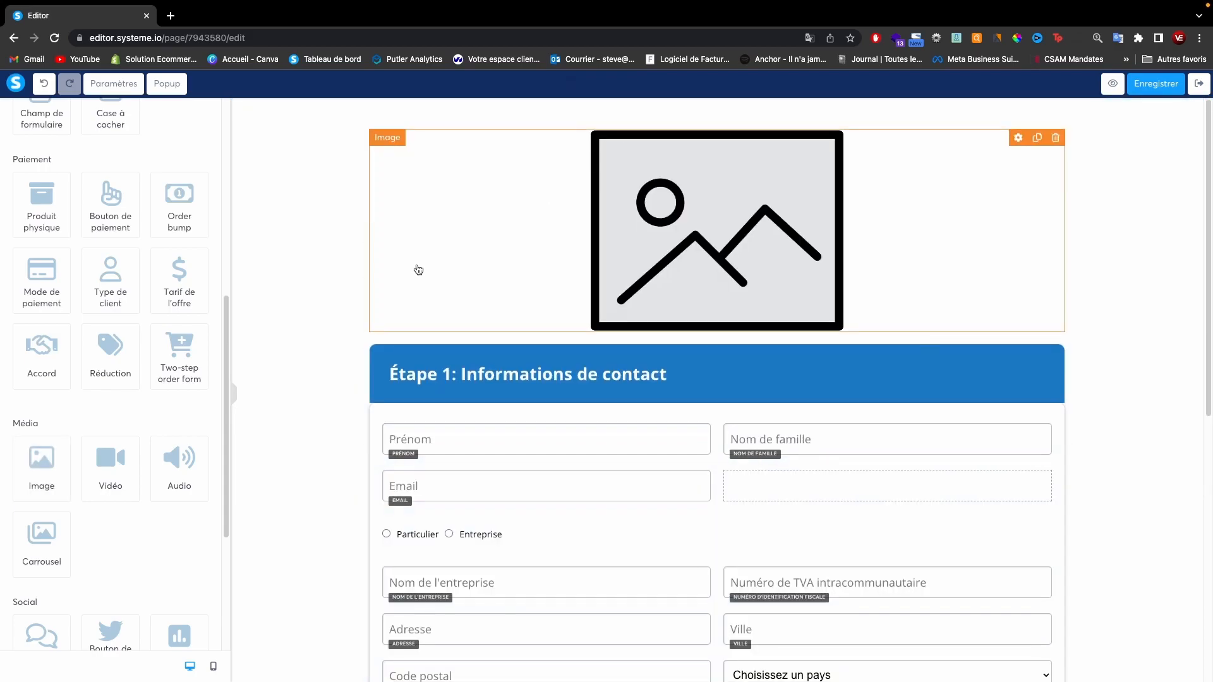
pyautogui.scroll(7, 112, 320)
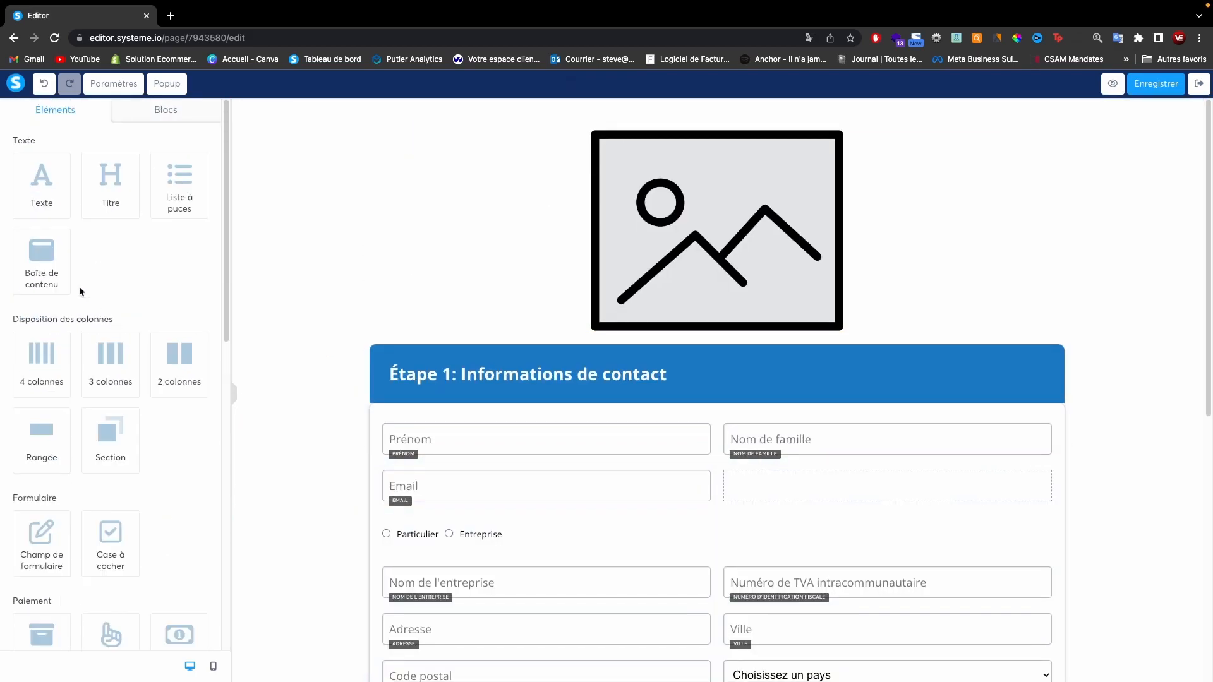
pyautogui.moveTo(37, 194); pyautogui.dragTo(633, 339)
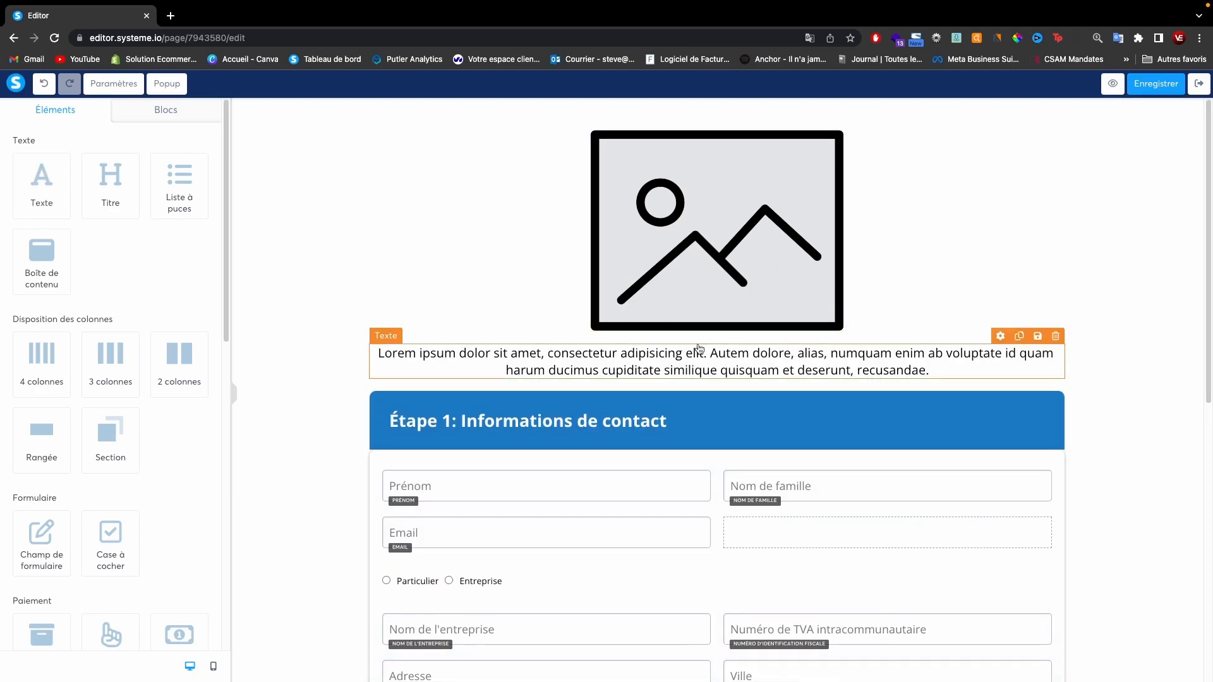
# Step: Review the order page's layout on desktop and in the mobile preview, from the contact fields to the VALIDER button
pyautogui.scroll(-2, 714, 384)
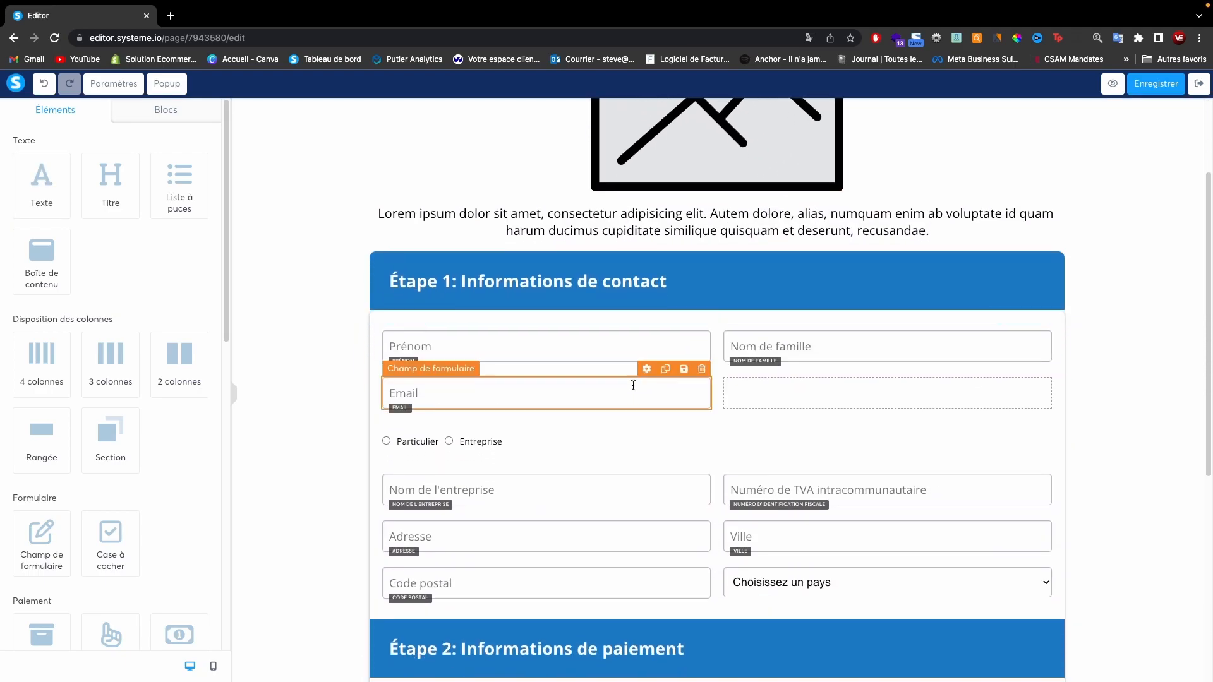
pyautogui.scroll(-5, 740, 434)
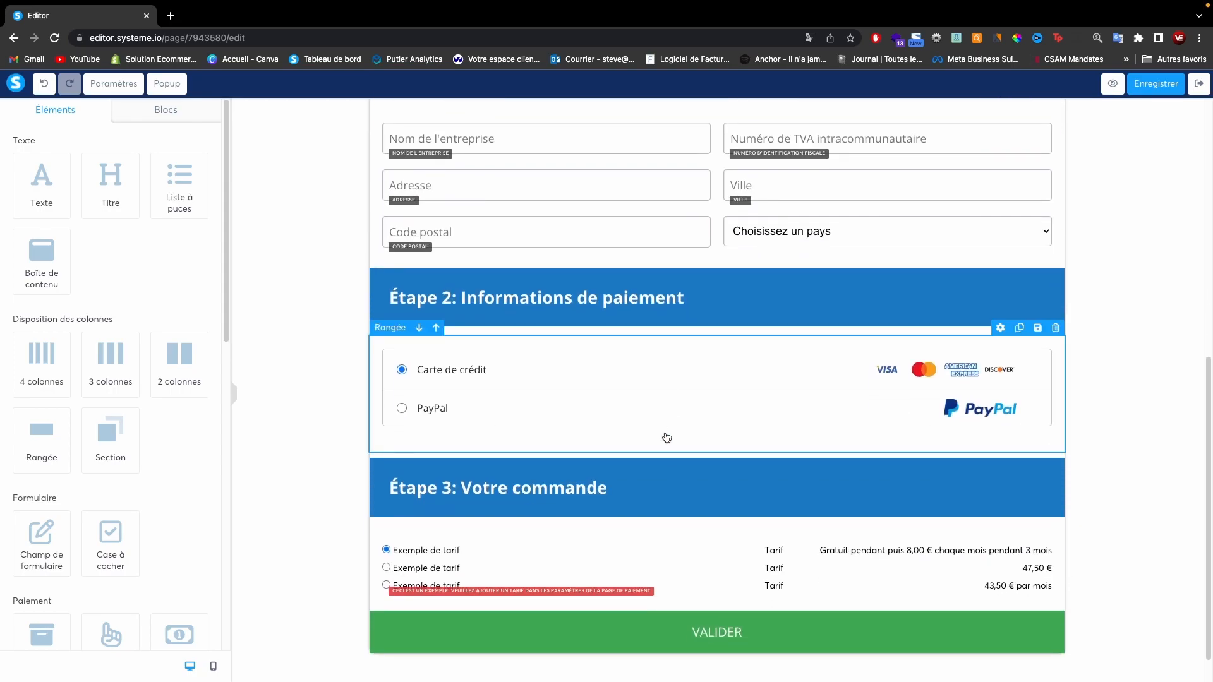
pyautogui.click(213, 666)
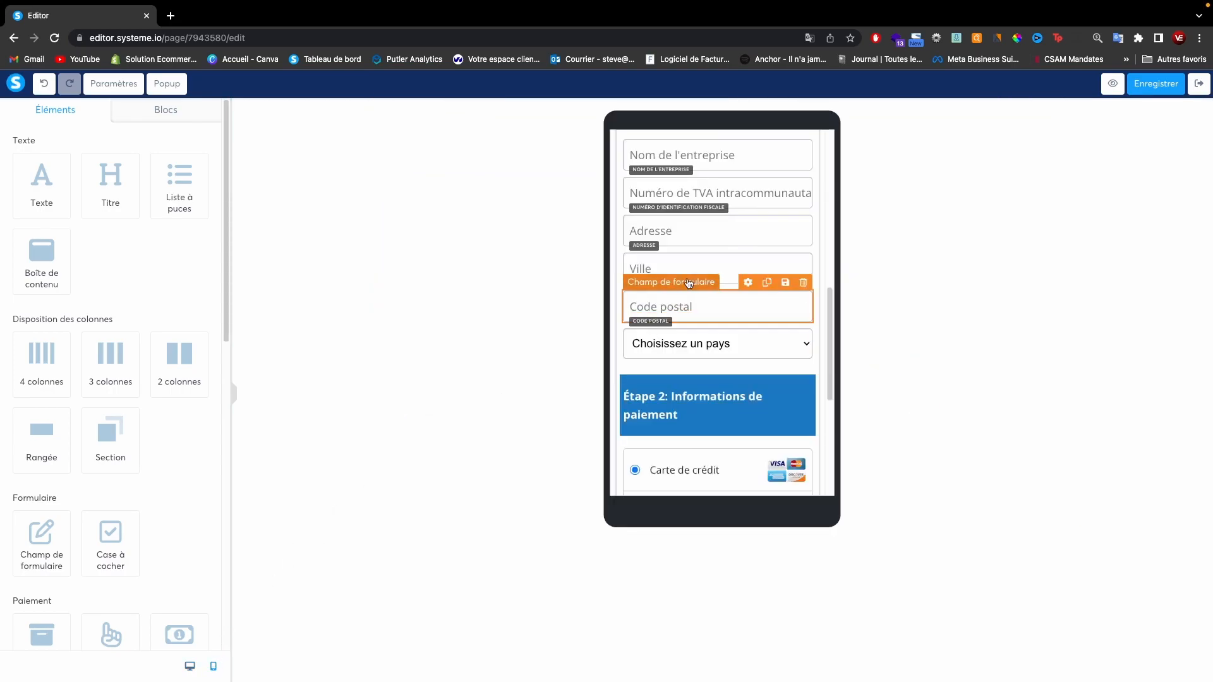
pyautogui.scroll(5, 689, 283)
pyautogui.scroll(2, 689, 283)
pyautogui.scroll(-7, 703, 322)
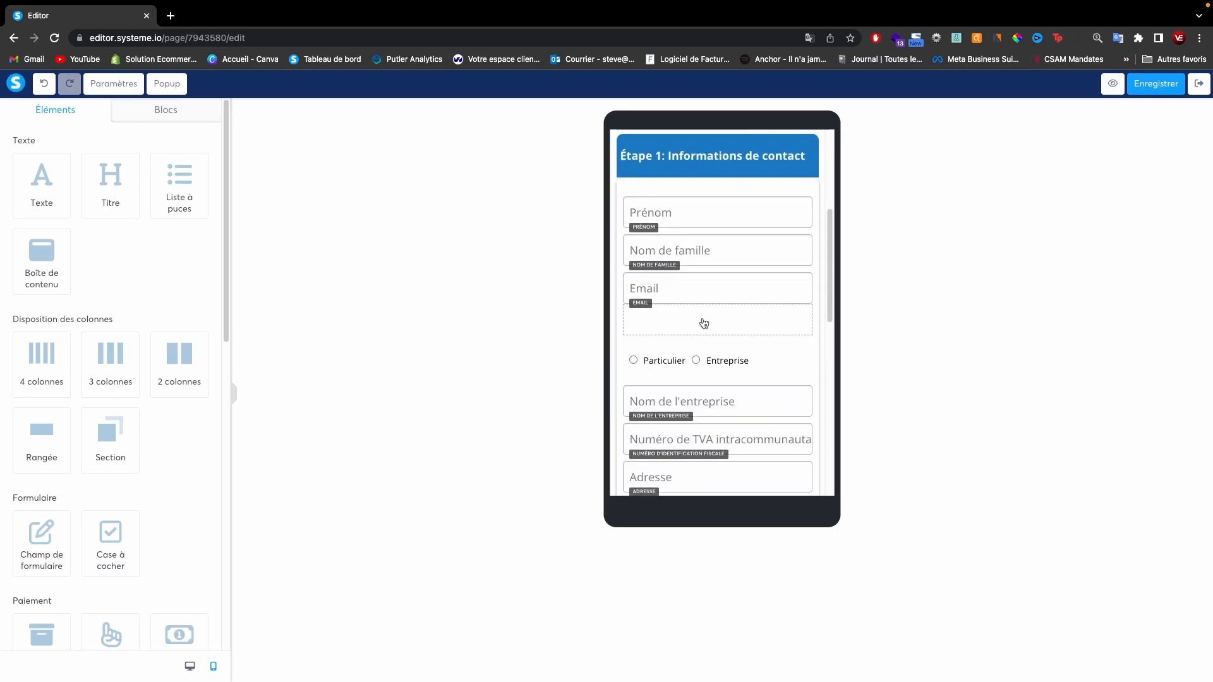
pyautogui.scroll(-4, 704, 322)
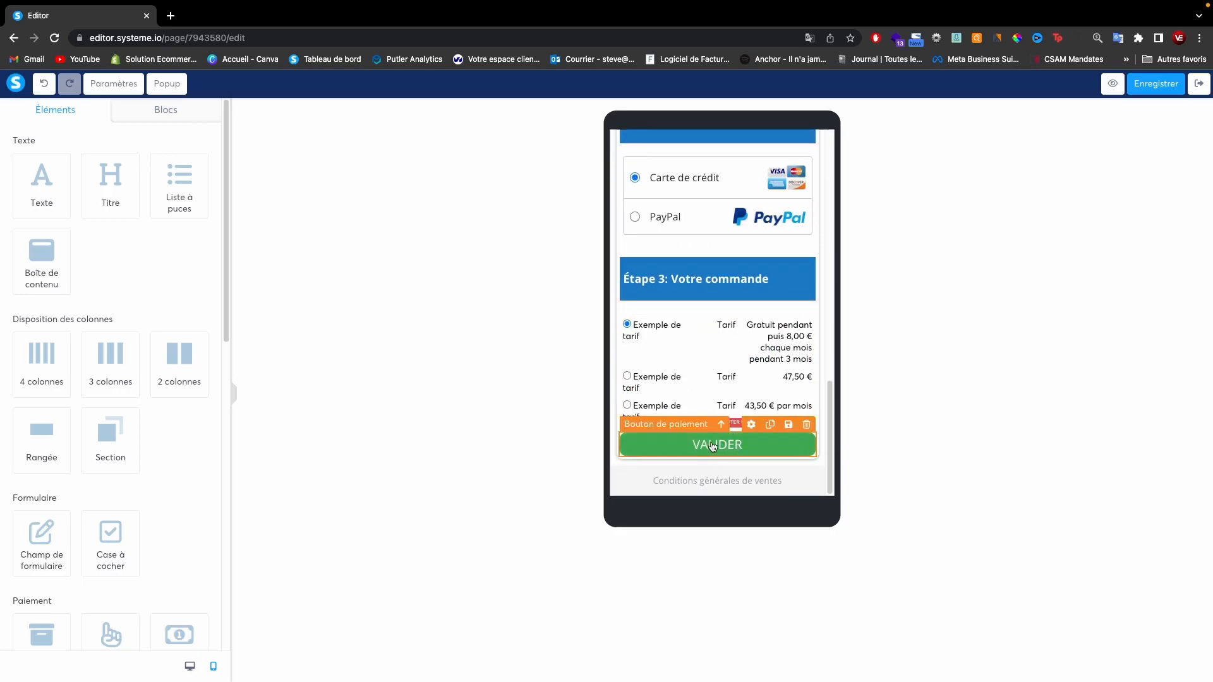
pyautogui.click(189, 666)
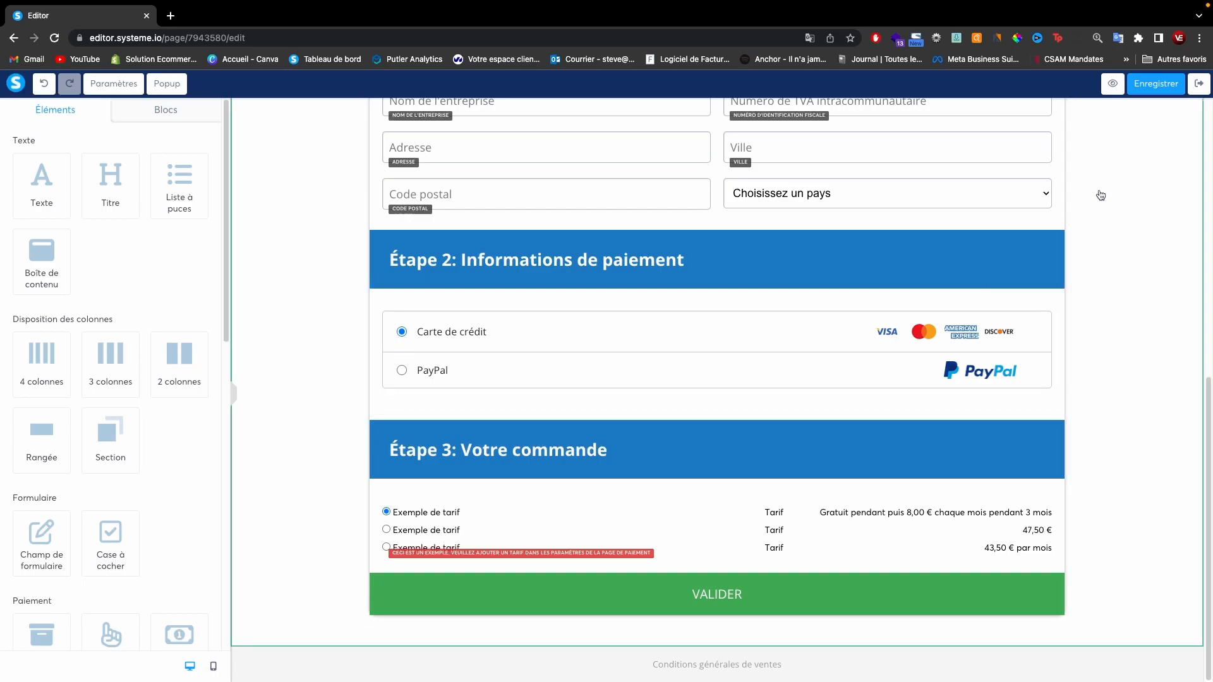
# Step: Leave the page editor and set the "Bon de commande" step's offer type to Produit numérique
pyautogui.click(1198, 86)
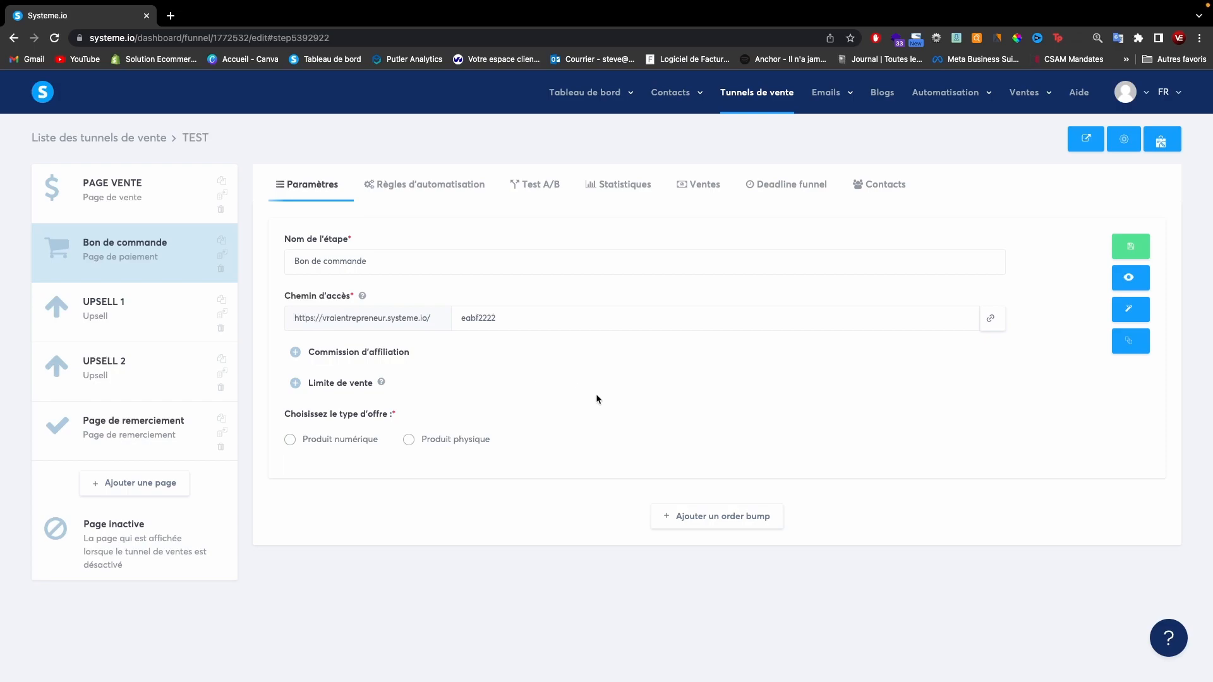
pyautogui.moveTo(2, 5)
pyautogui.moveTo(1033, 100)
pyautogui.click(290, 441)
pyautogui.scroll(-1, 669, 375)
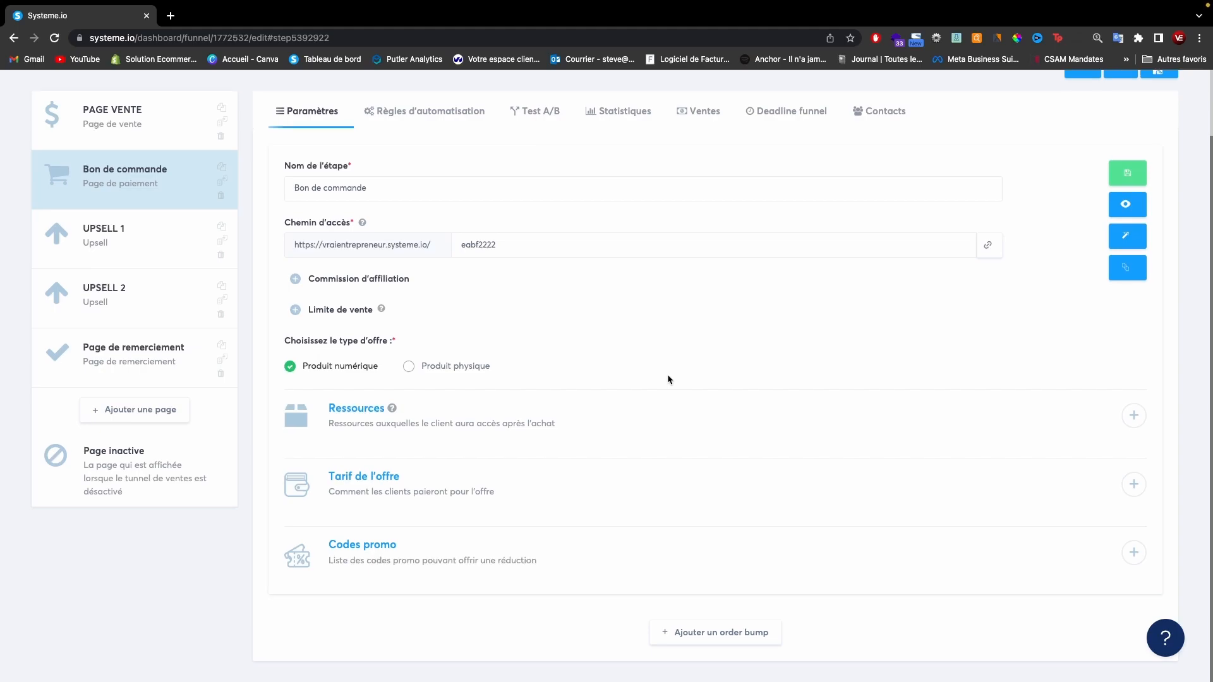
# Step: Try to add a Formation resource to the "Bon de commande" offer and save the step
pyautogui.click(1127, 416)
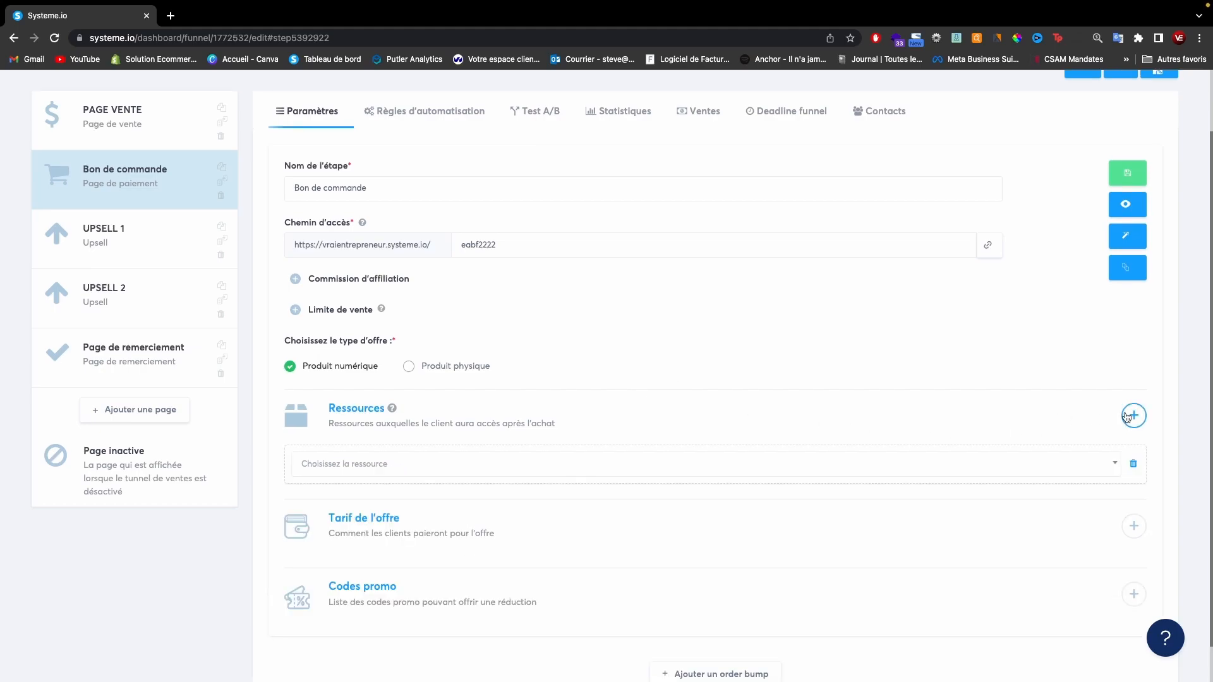
pyautogui.scroll(-1, 473, 419)
pyautogui.click(474, 428)
pyautogui.click(434, 497)
pyautogui.scroll(-1, 493, 442)
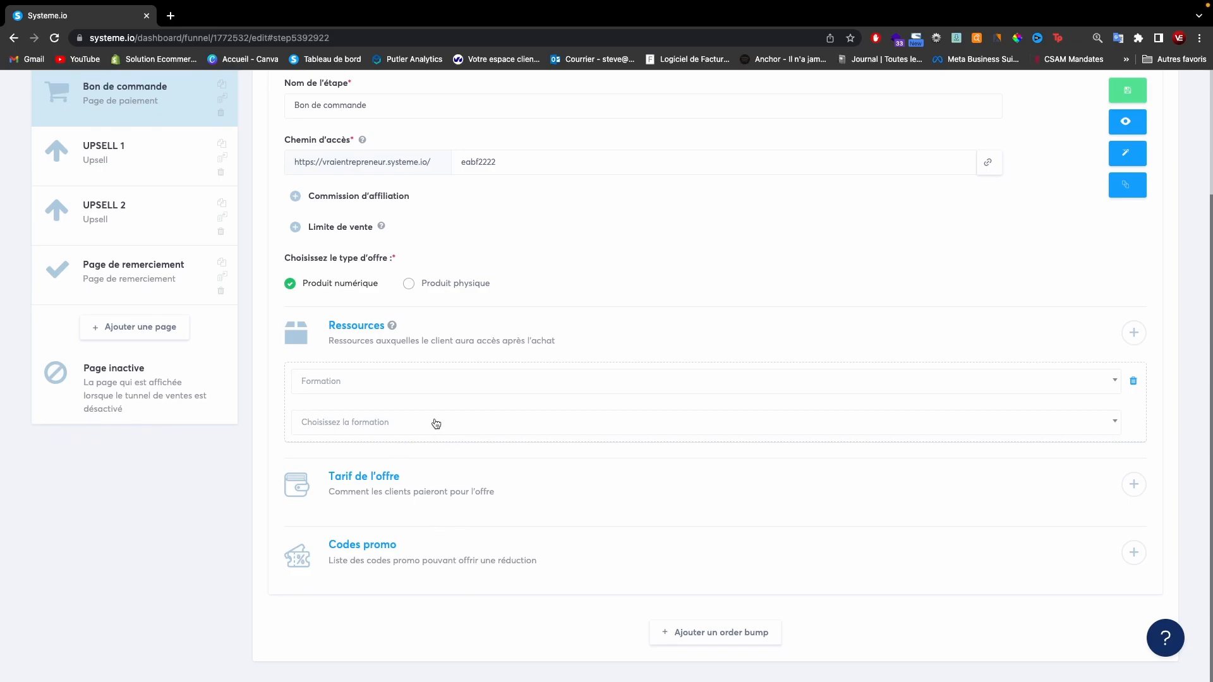
pyautogui.click(436, 424)
pyautogui.click(734, 294)
pyautogui.click(1121, 93)
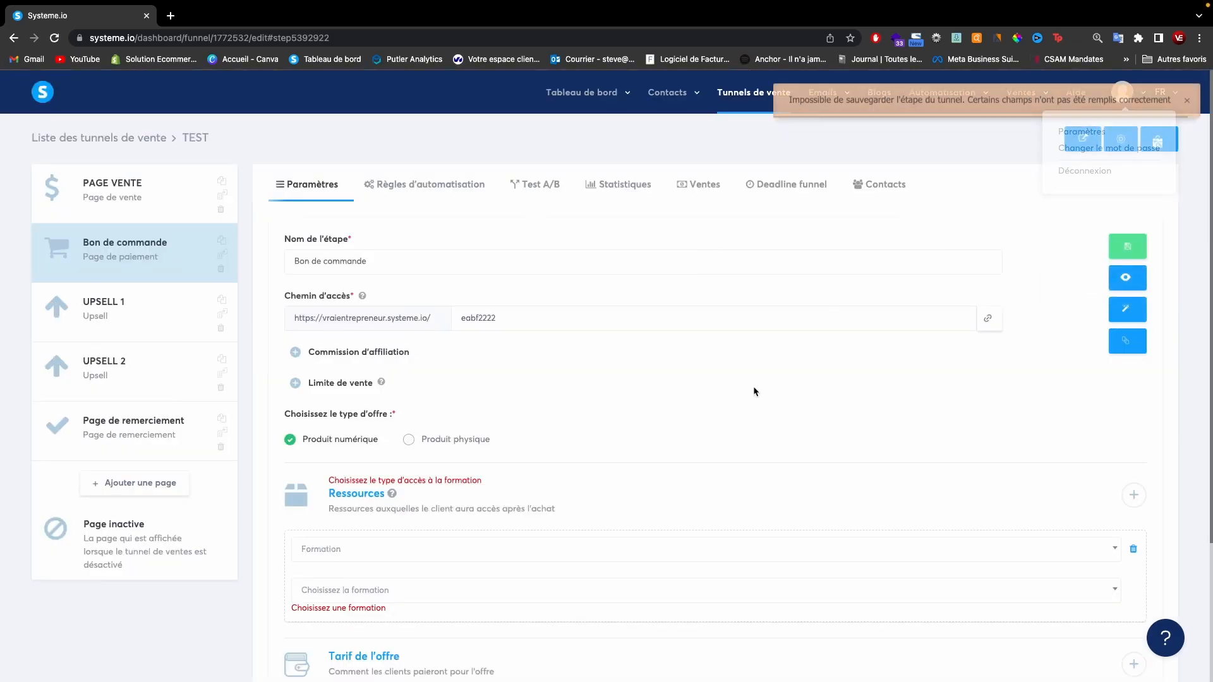
# Step: Remove the incomplete Formation resource from the "Bon de commande" offer
pyautogui.scroll(-3, 663, 410)
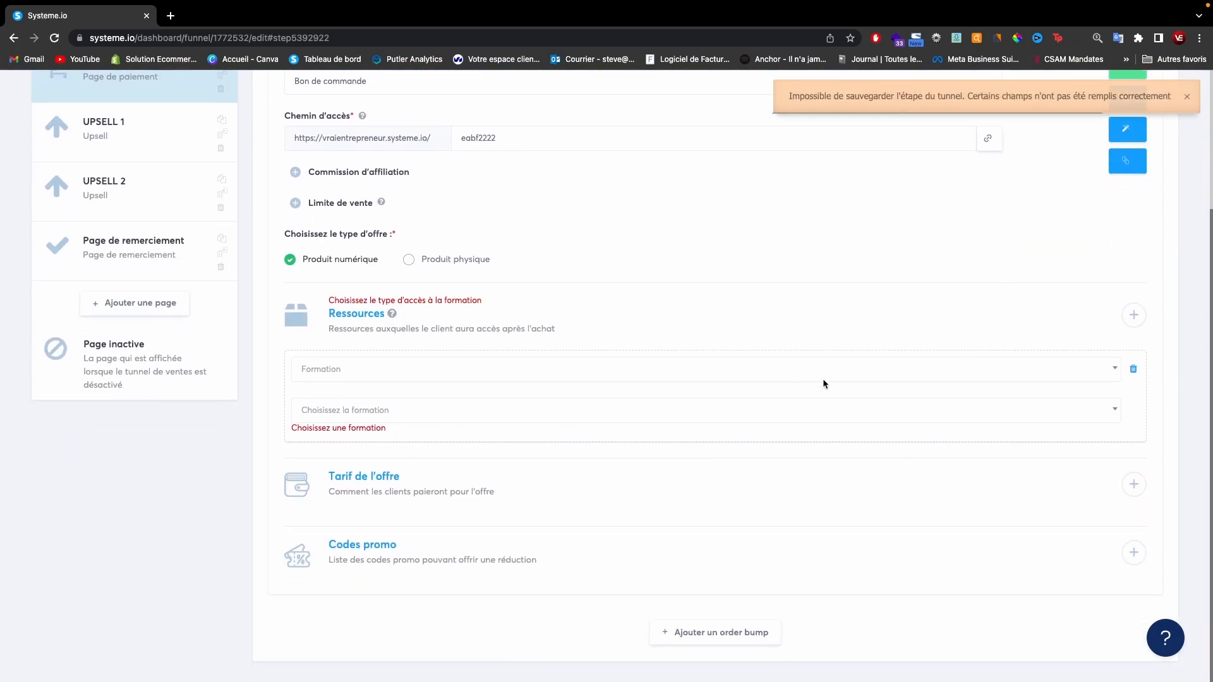
pyautogui.click(1132, 369)
pyautogui.click(569, 418)
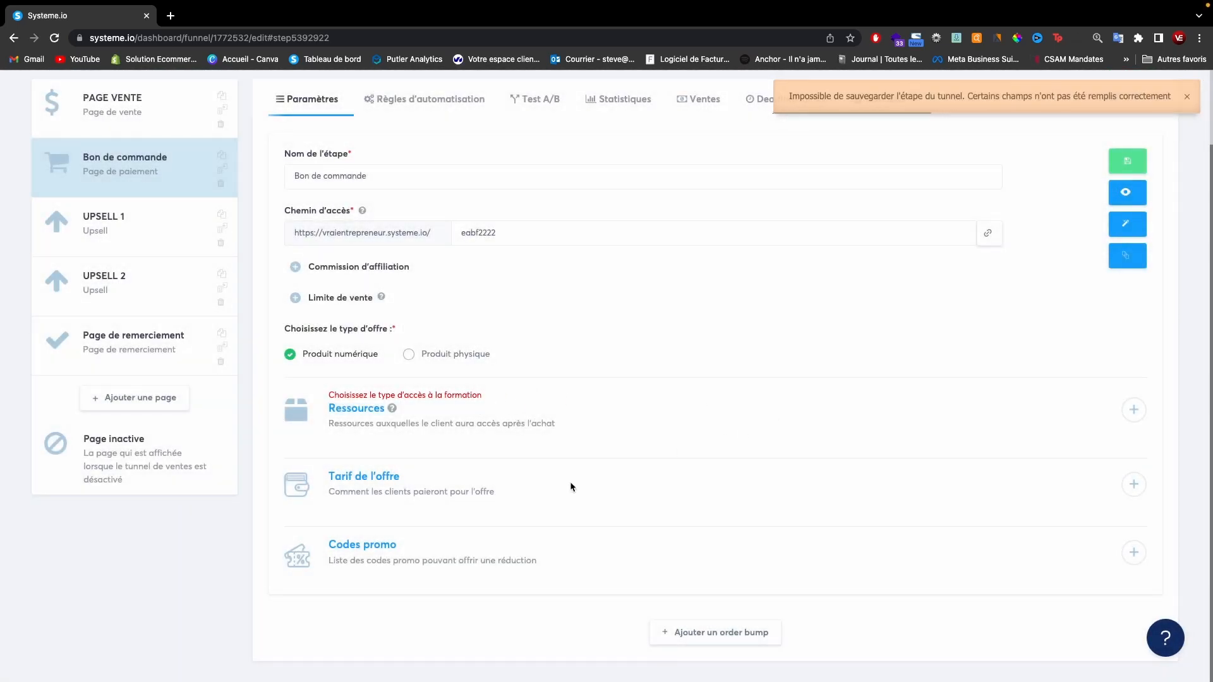
# Step: Examine the new offer price form and its pricing plan types for "Bon de commande", without creating a price
pyautogui.click(1132, 485)
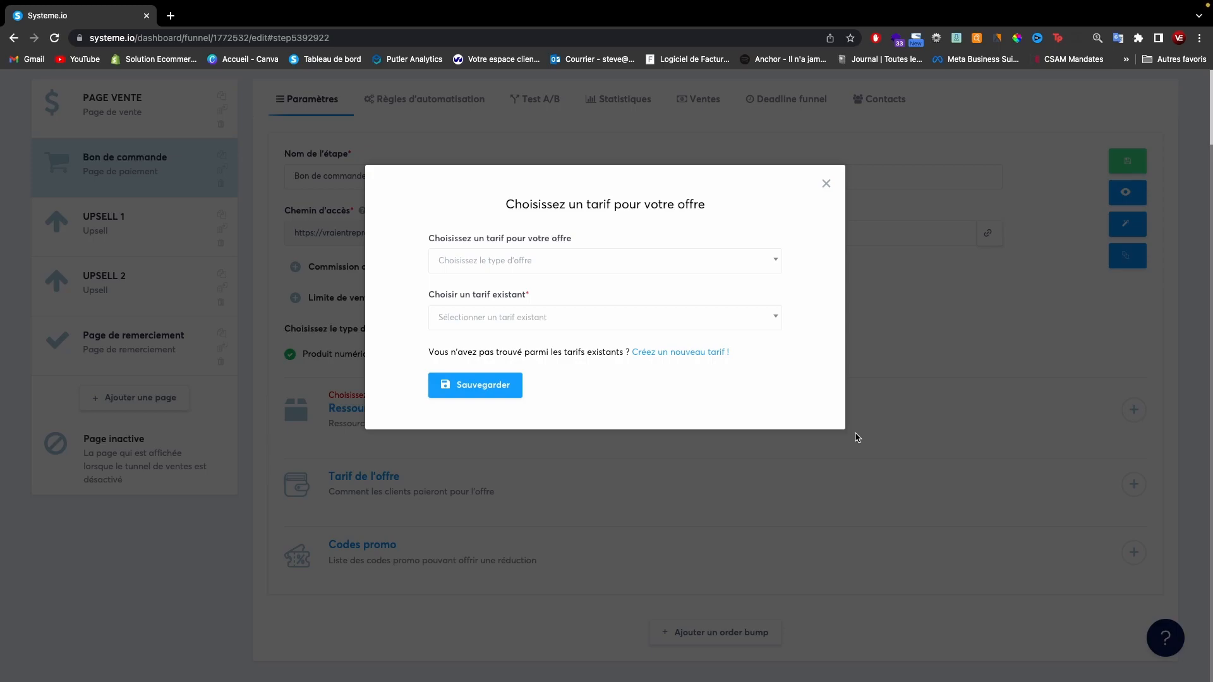
pyautogui.click(668, 353)
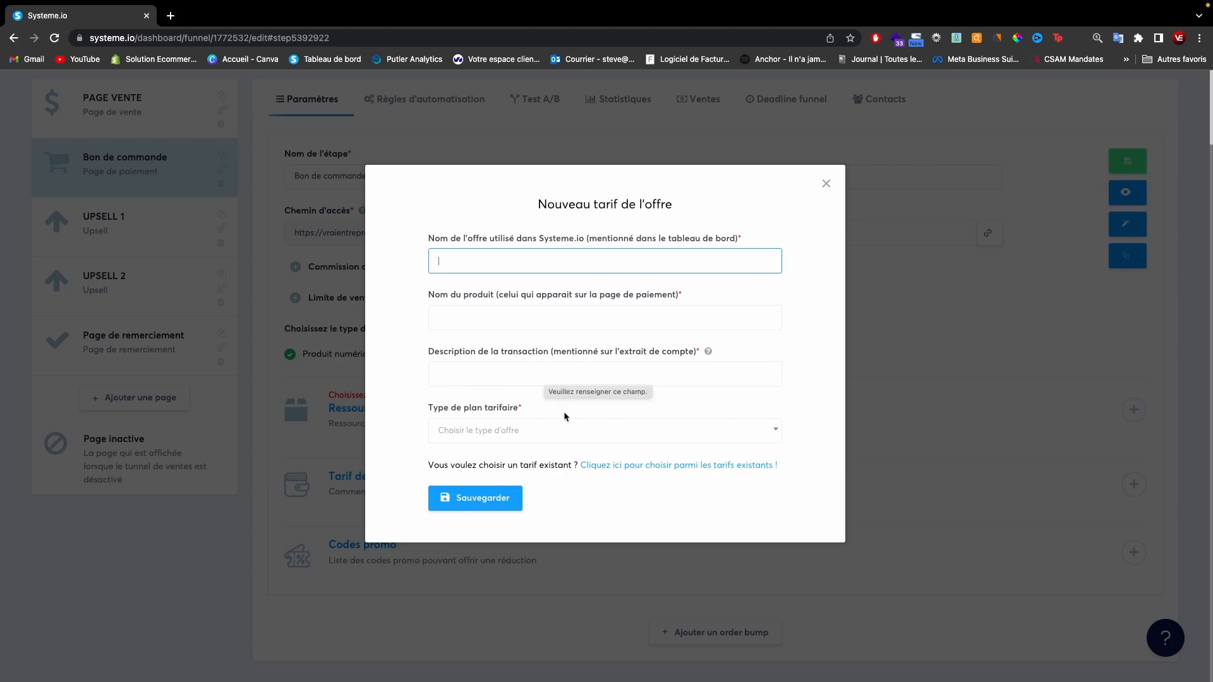
pyautogui.click(594, 431)
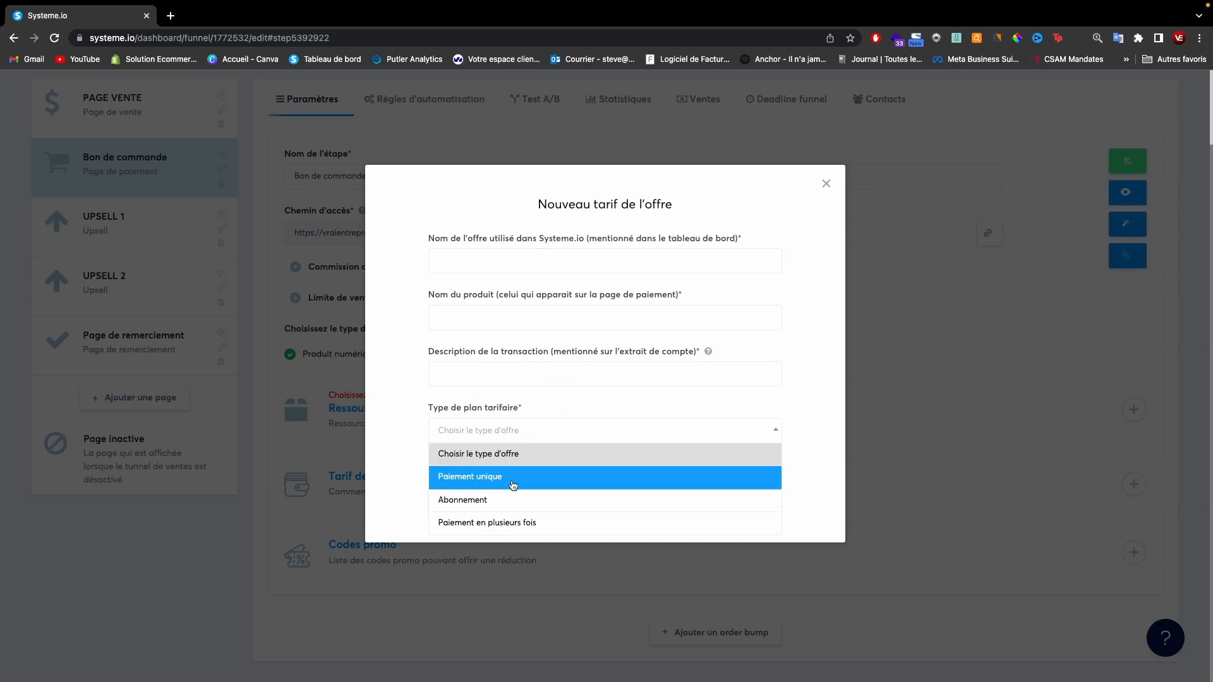
pyautogui.click(822, 414)
pyautogui.click(826, 183)
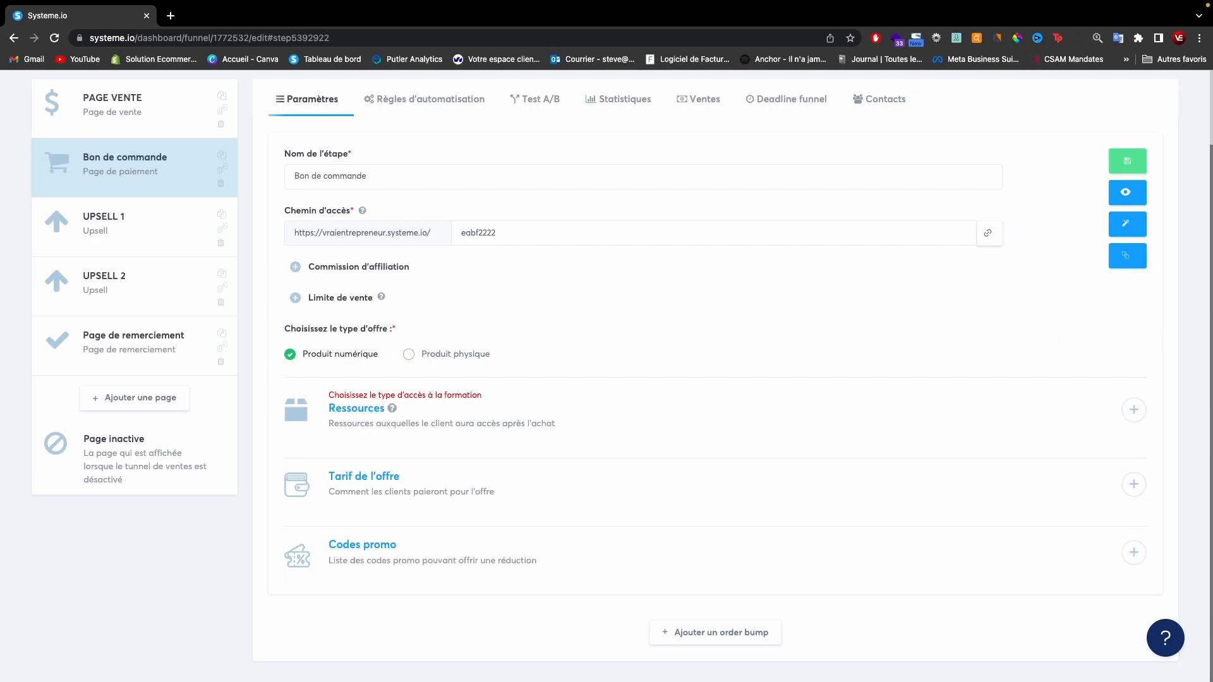
# Step: Open the UPSELL 1 step, set its offer type to Produit numérique and add an empty resource entry
pyautogui.scroll(2, 793, 442)
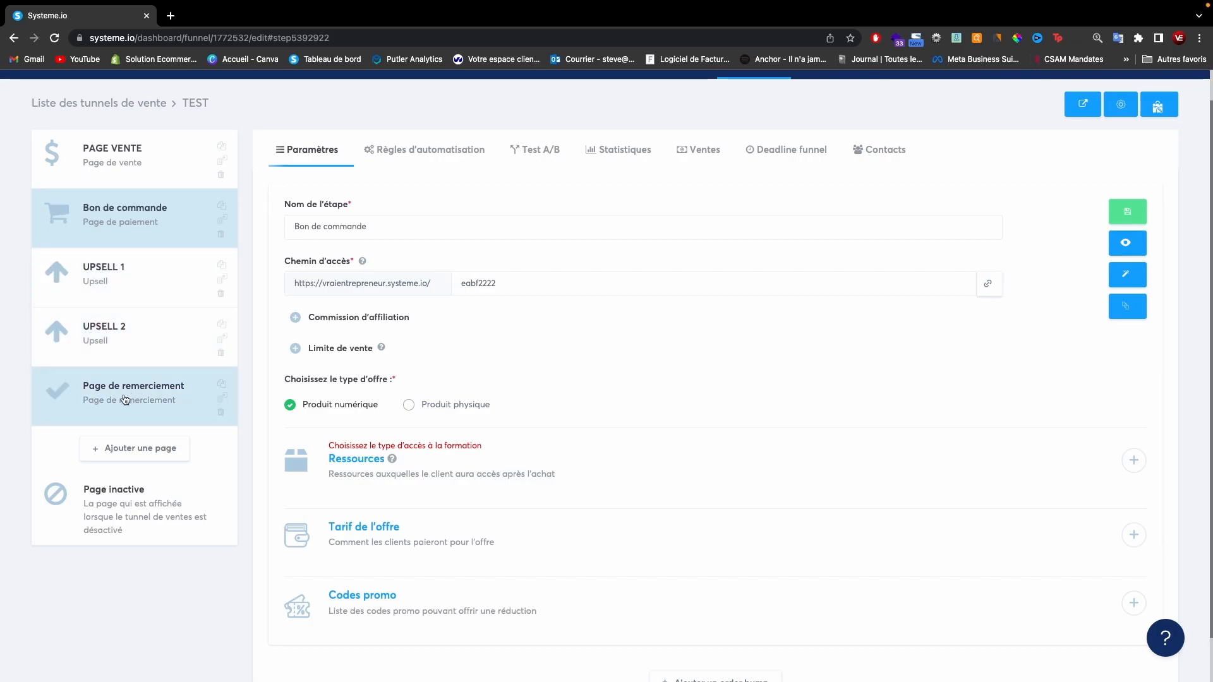
pyautogui.click(122, 285)
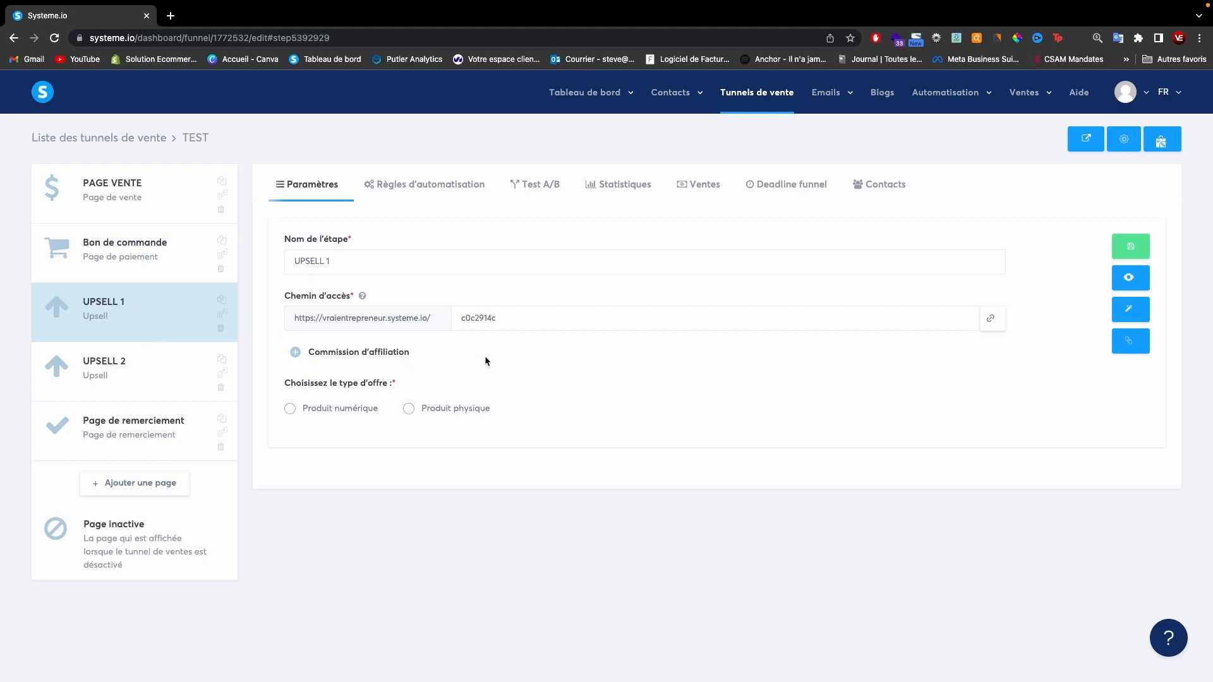
pyautogui.click(291, 409)
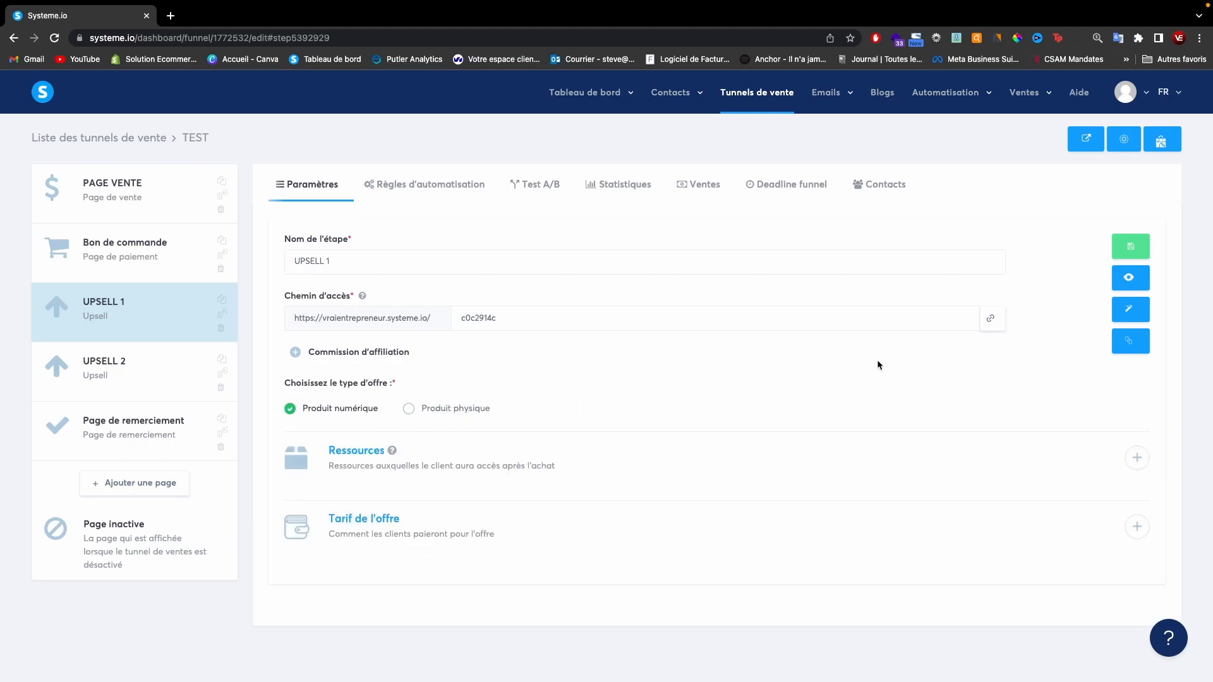
pyautogui.click(1137, 458)
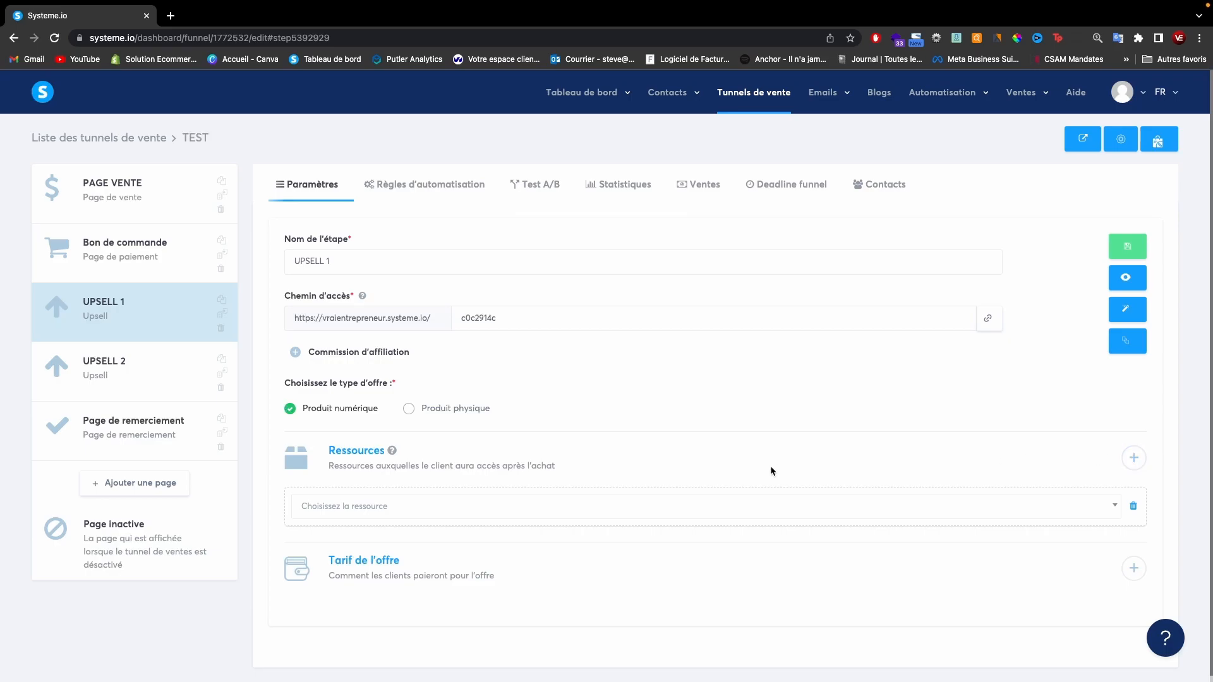
pyautogui.scroll(-1, 727, 465)
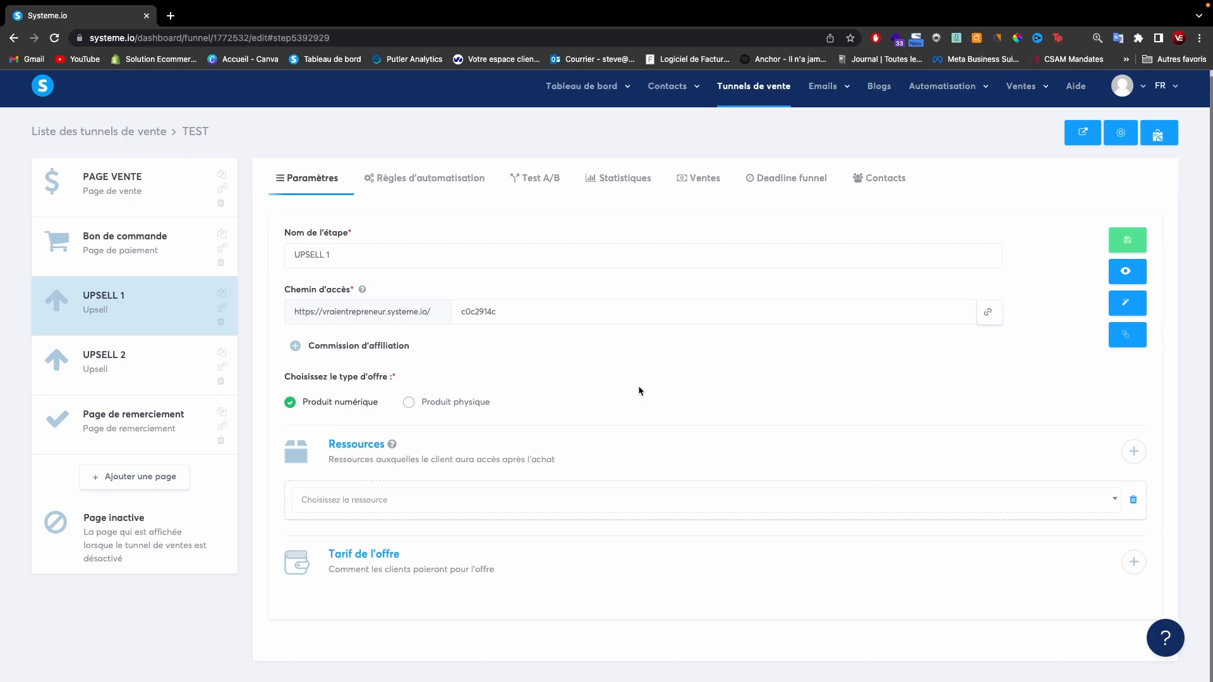
# Step: Examine the resource types and the offer price selection available for UPSELL 1, without choosing any
pyautogui.click(658, 502)
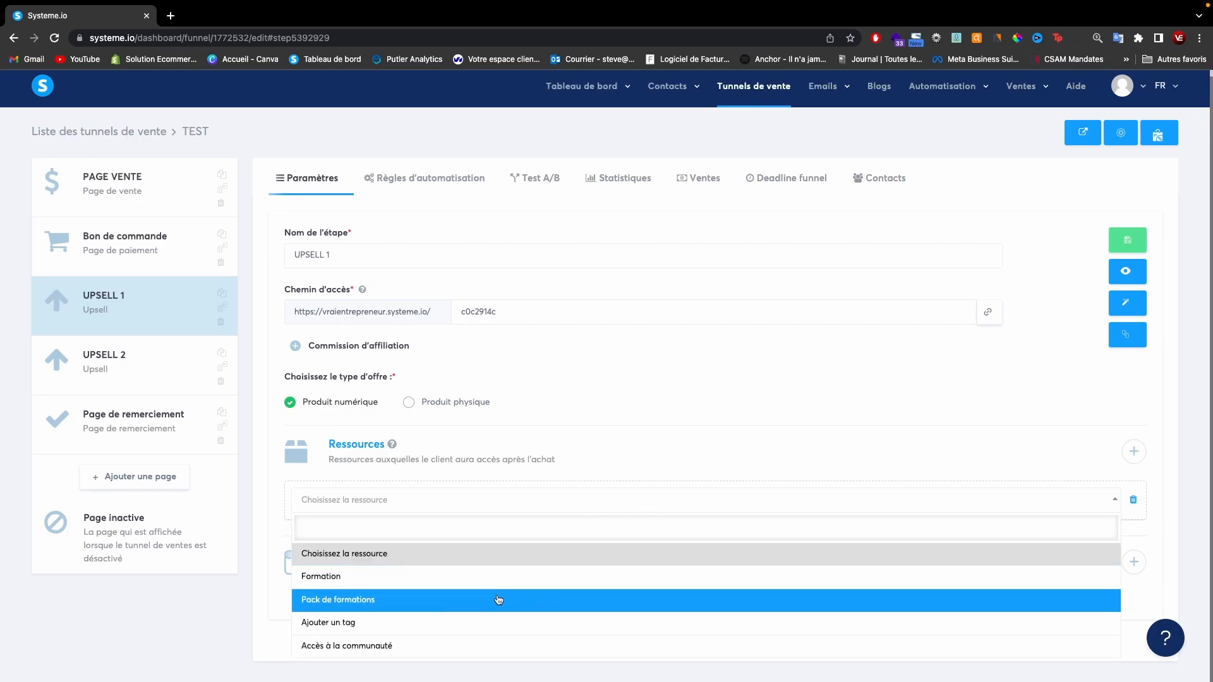
pyautogui.click(670, 424)
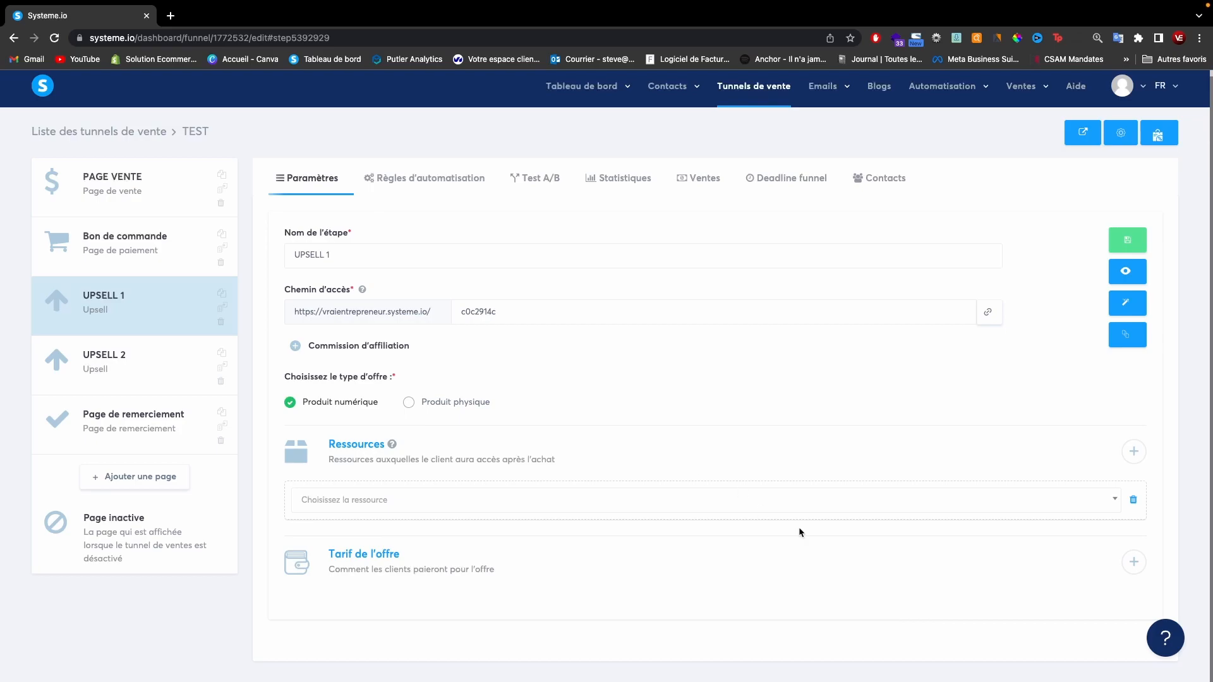
pyautogui.click(1133, 570)
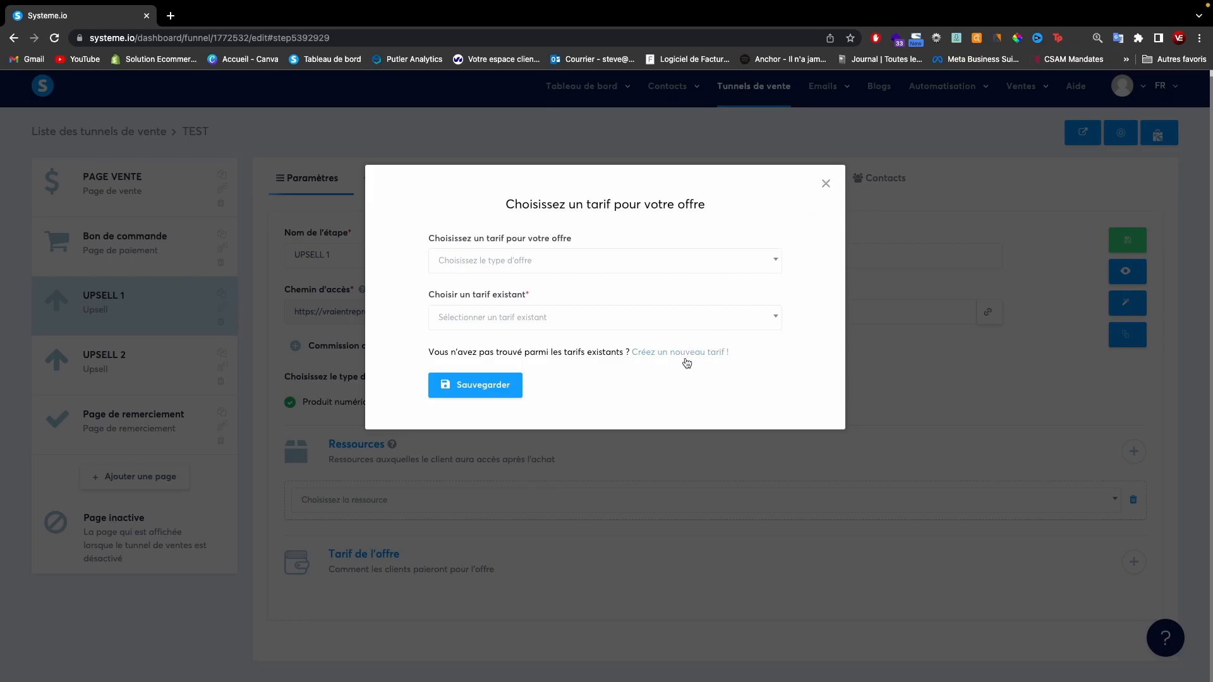
pyautogui.click(826, 183)
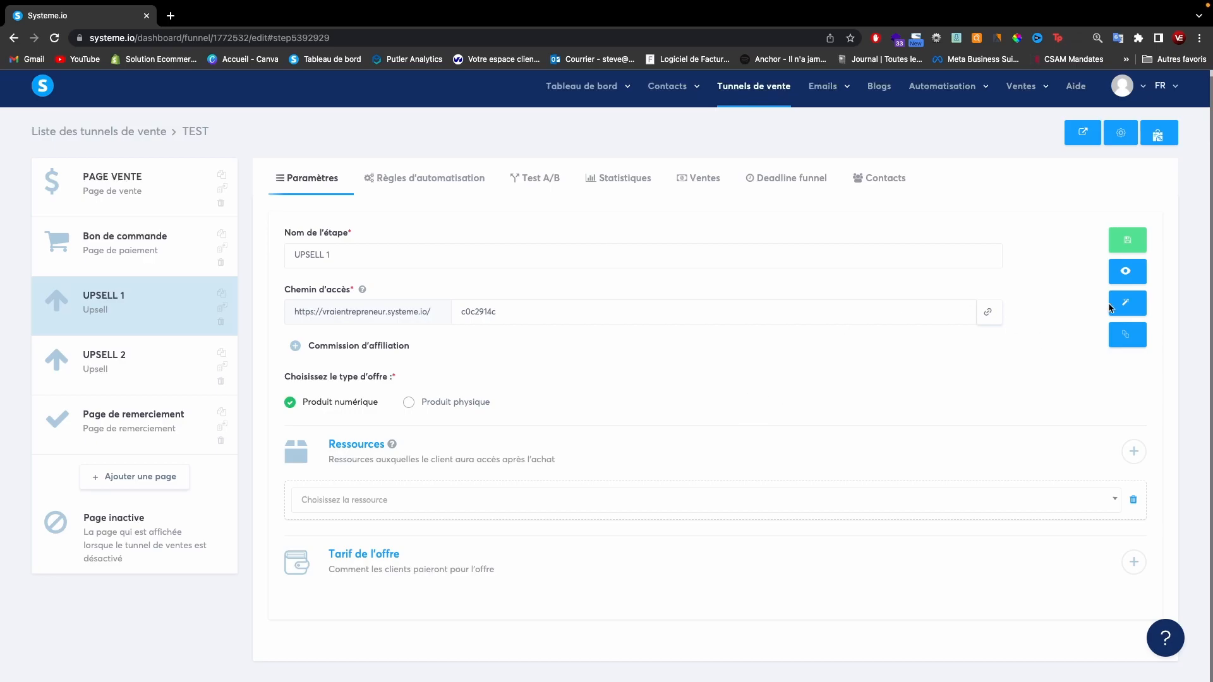
# Step: Open the UPSELL 1 page in the editor, check its mobile layout and return to the desktop layout
pyautogui.click(1125, 303)
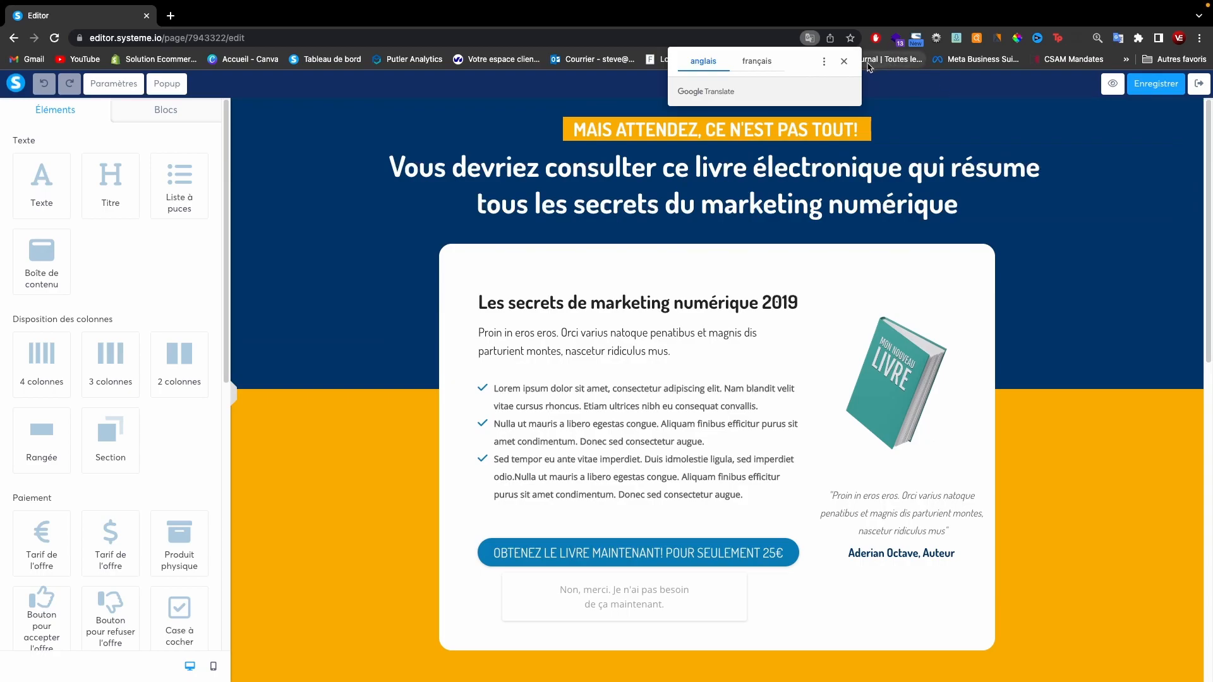
pyautogui.click(844, 61)
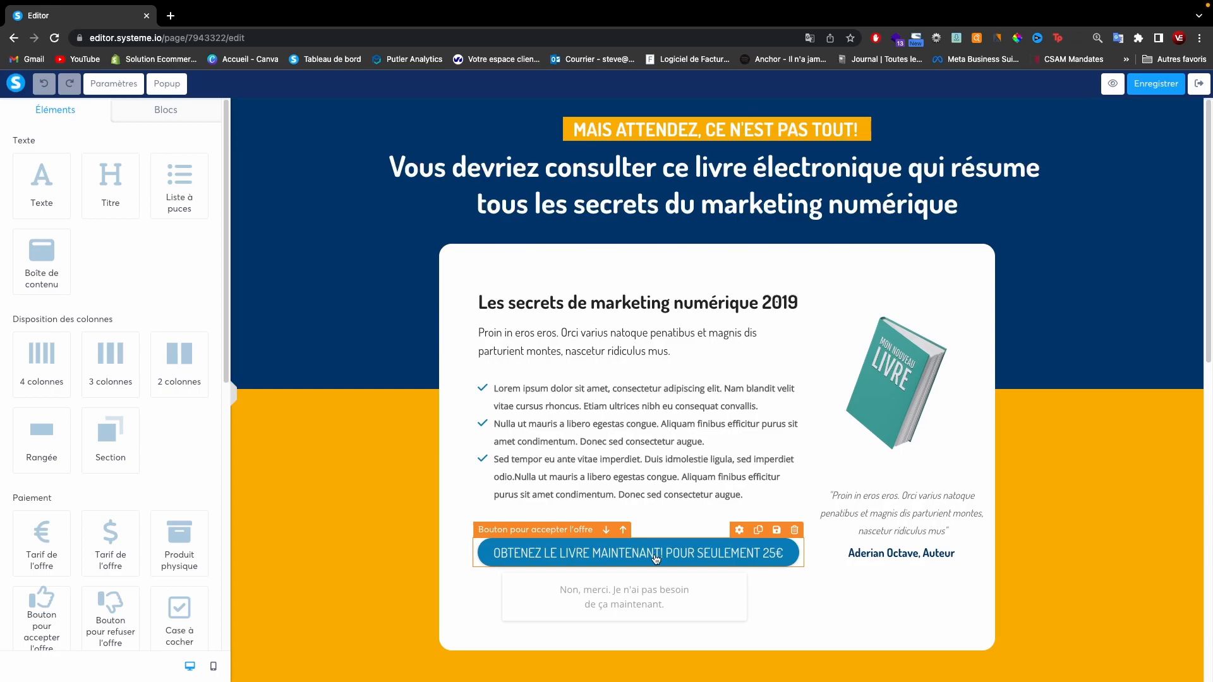
pyautogui.click(212, 666)
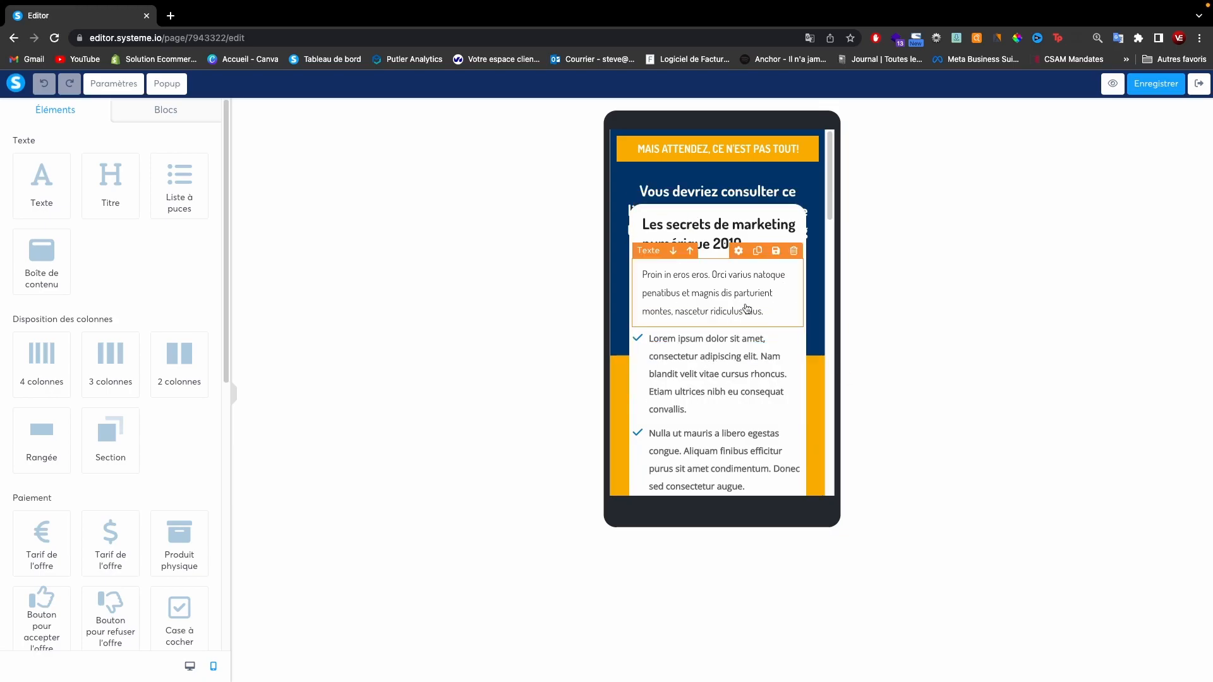
pyautogui.click(190, 665)
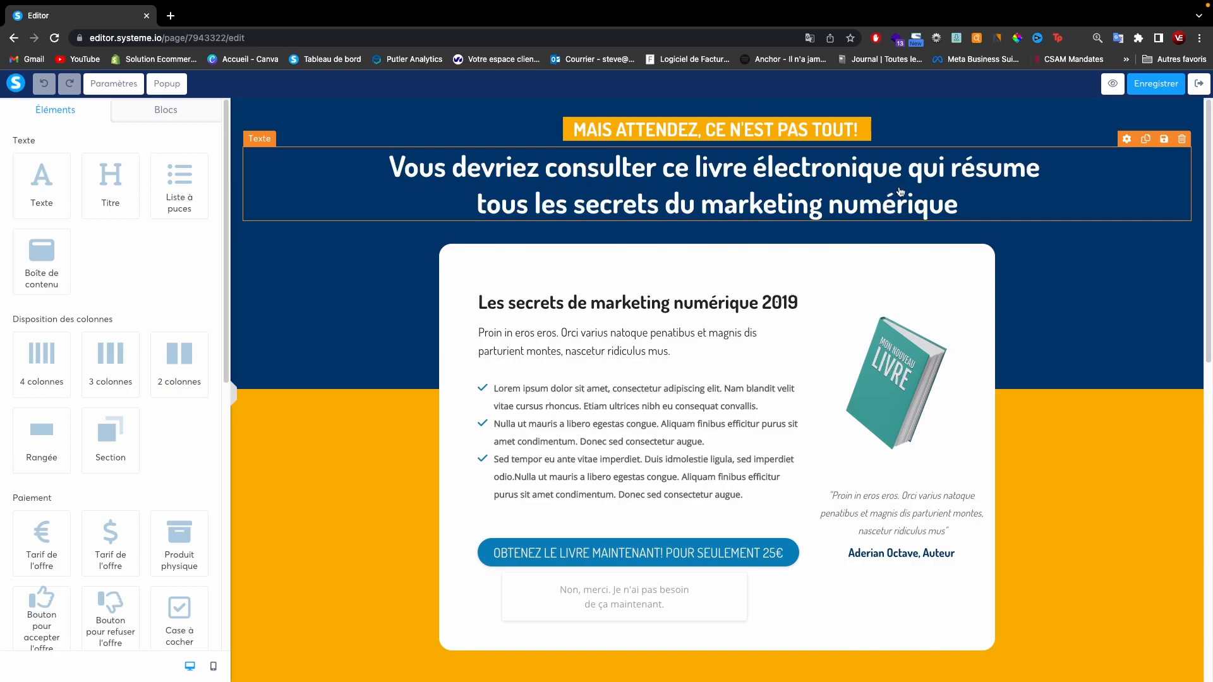
pyautogui.click(550, 170)
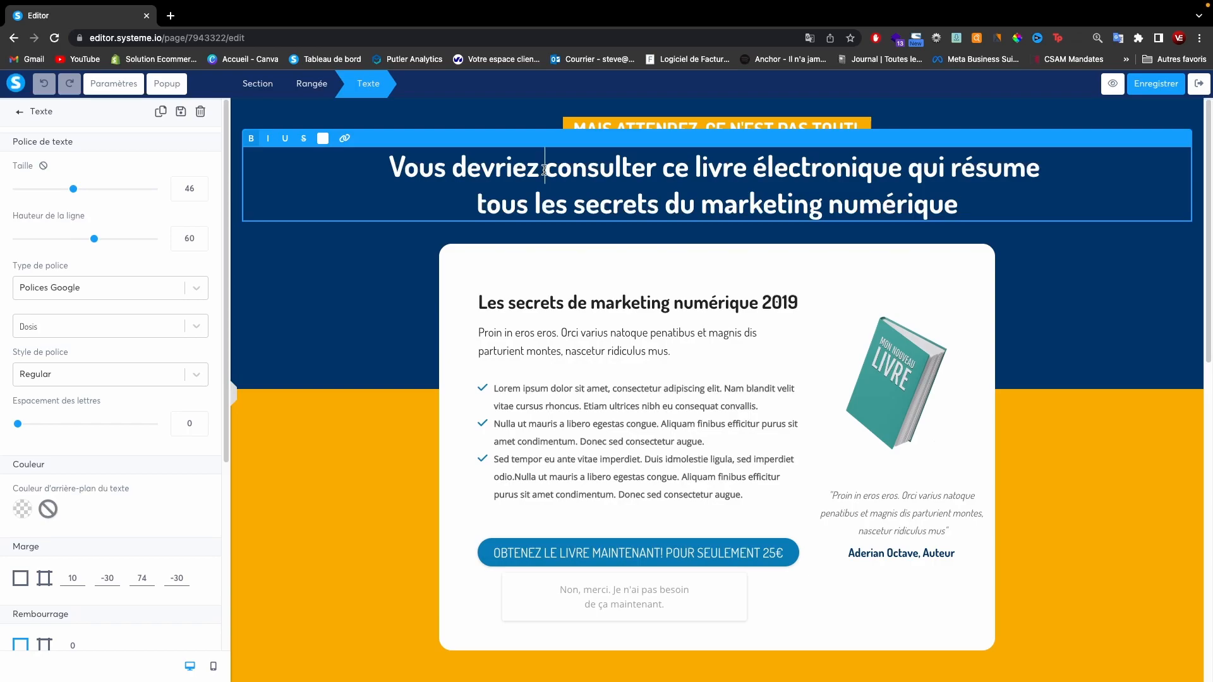
pyautogui.moveTo(551, 168); pyautogui.dragTo(896, 183)
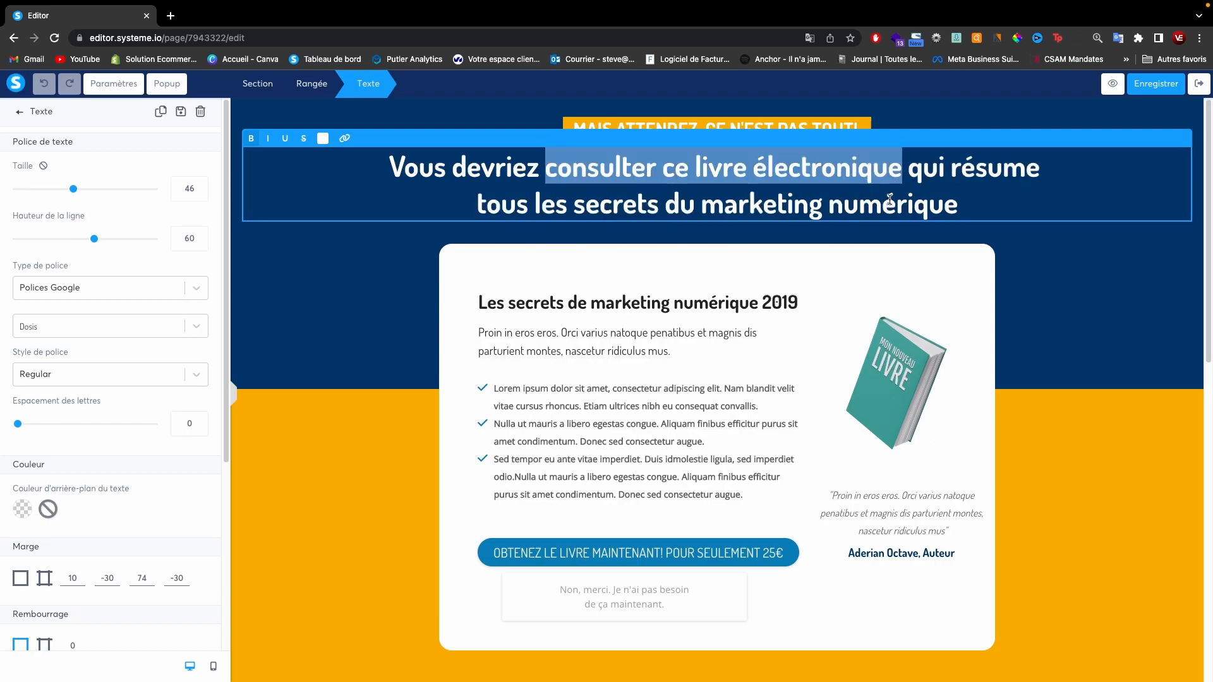
pyautogui.click(842, 266)
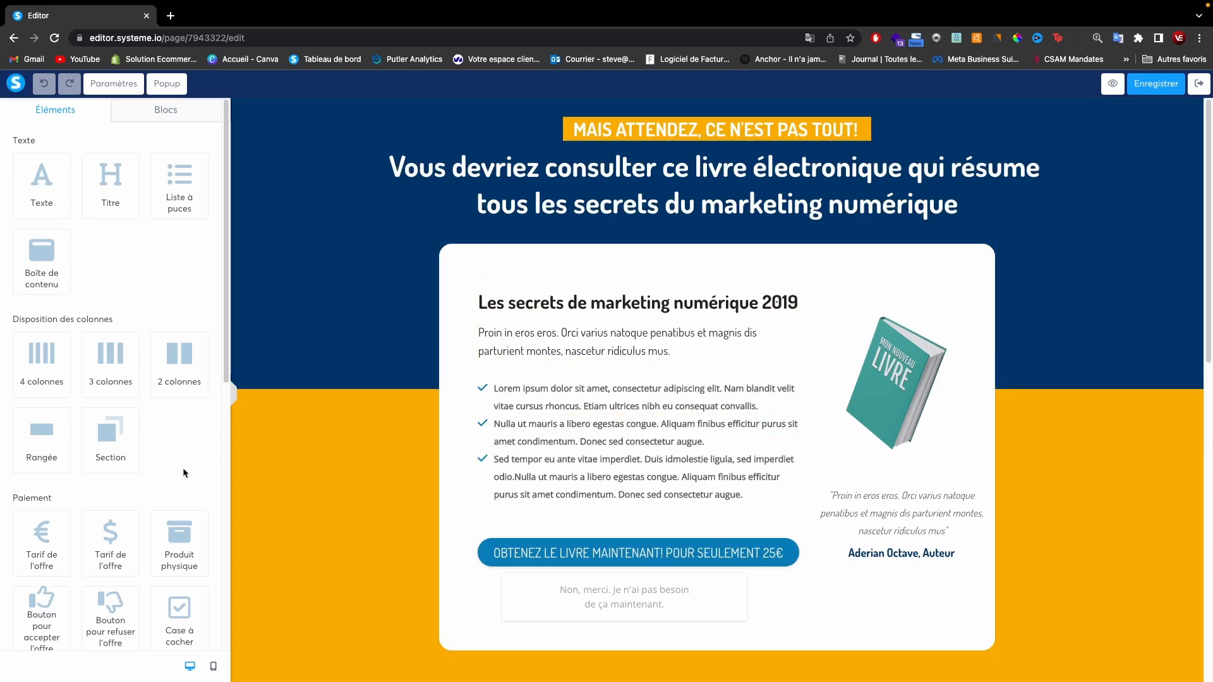
# Step: Add a video element beneath the "Vous devriez consulter ce livre électronique" headline in the blue section
pyautogui.scroll(-5, 157, 451)
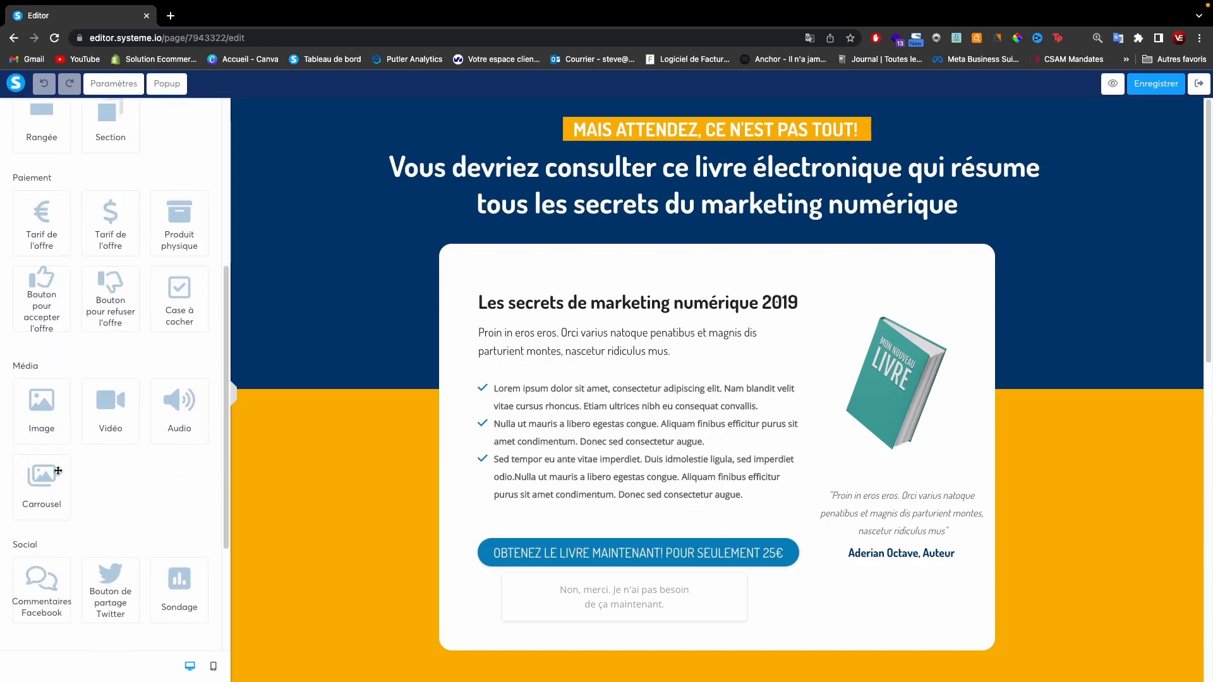
pyautogui.scroll(4, 123, 401)
pyautogui.scroll(-6, 122, 404)
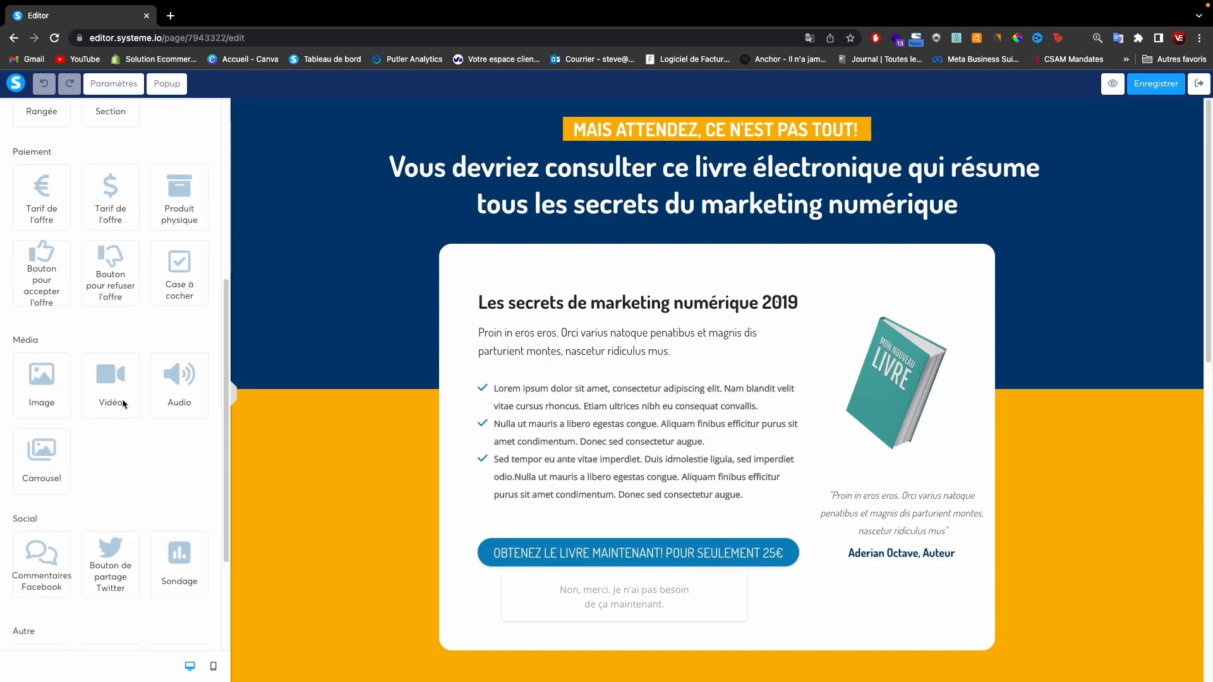
pyautogui.scroll(2, 123, 379)
pyautogui.moveTo(108, 338); pyautogui.dragTo(590, 244)
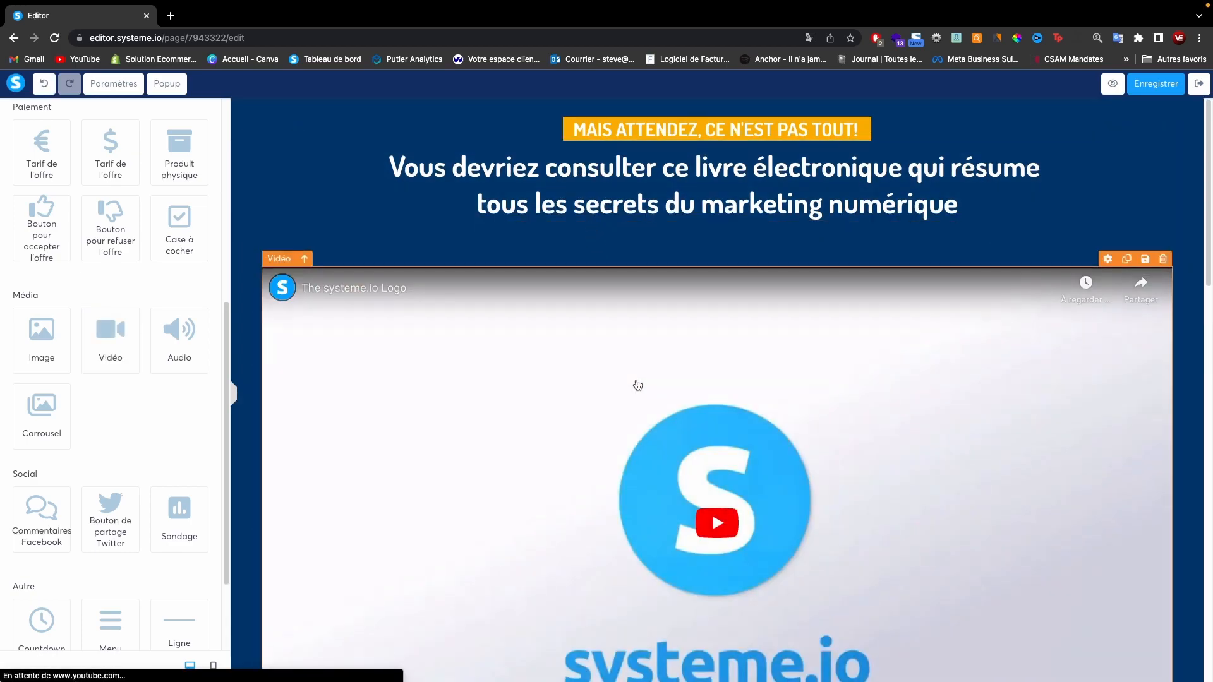
# Step: Move the "OBTENEZ LE LIVRE MAINTENANT! POUR SEULEMENT 25€" button out of the white box to directly beneath the video
pyautogui.scroll(-9, 674, 428)
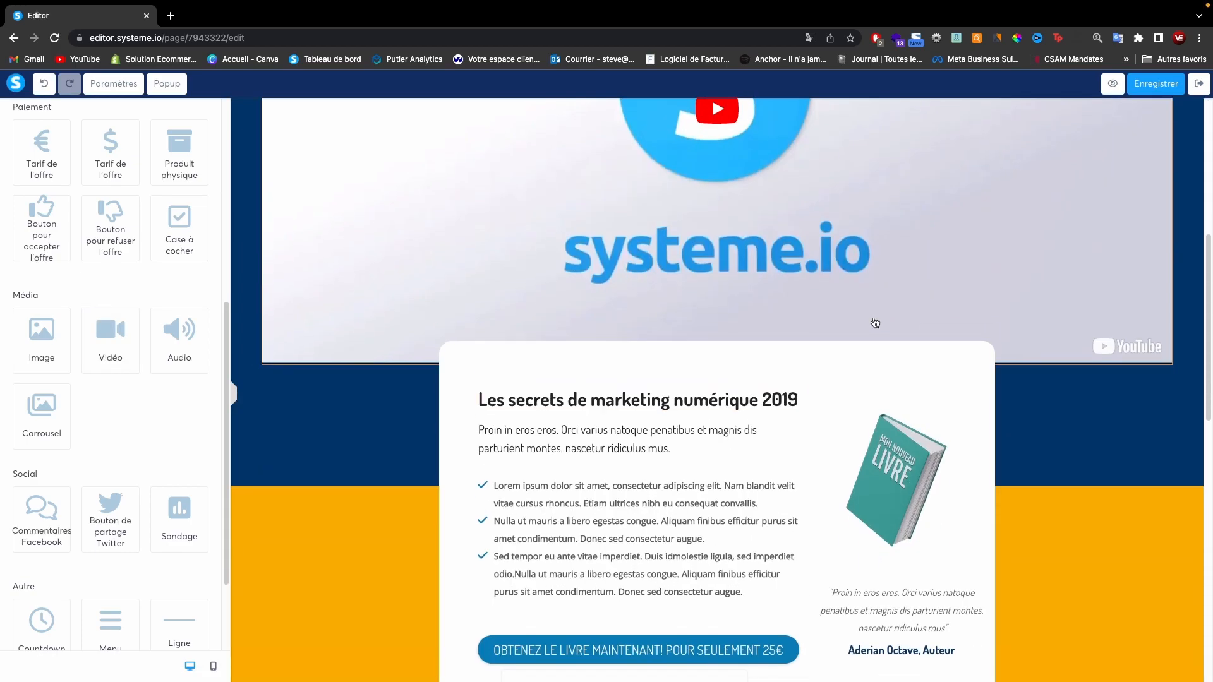
pyautogui.scroll(1, 759, 357)
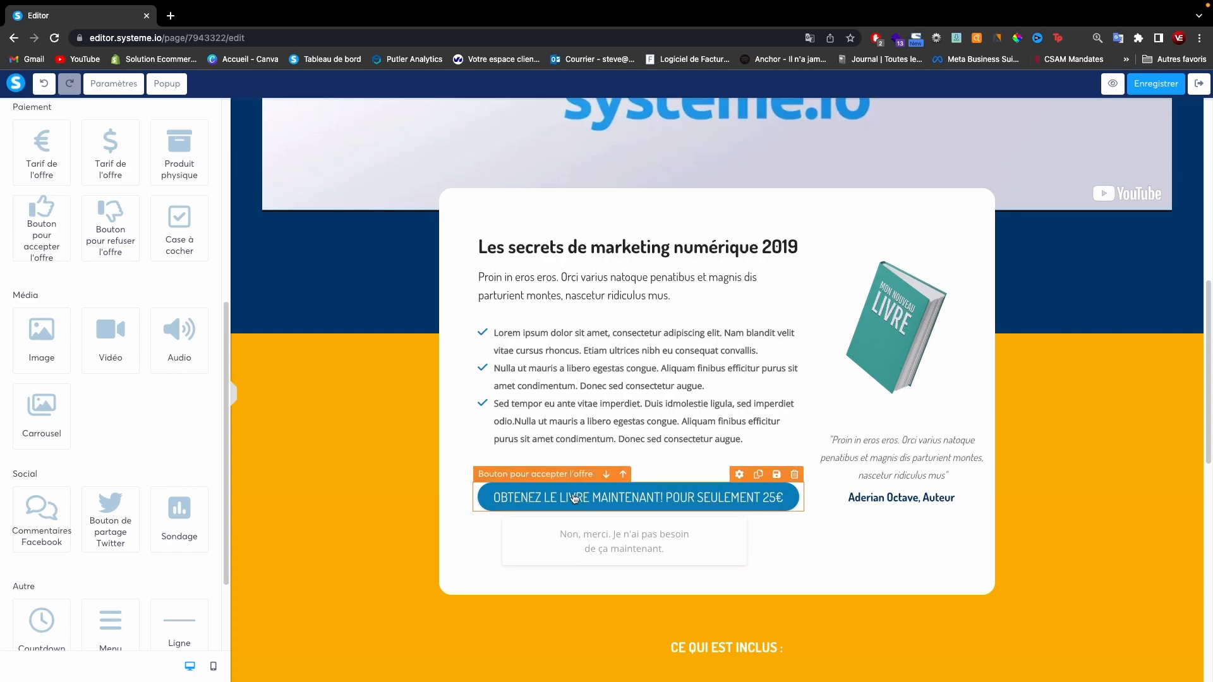
pyautogui.moveTo(575, 499); pyautogui.dragTo(372, 211)
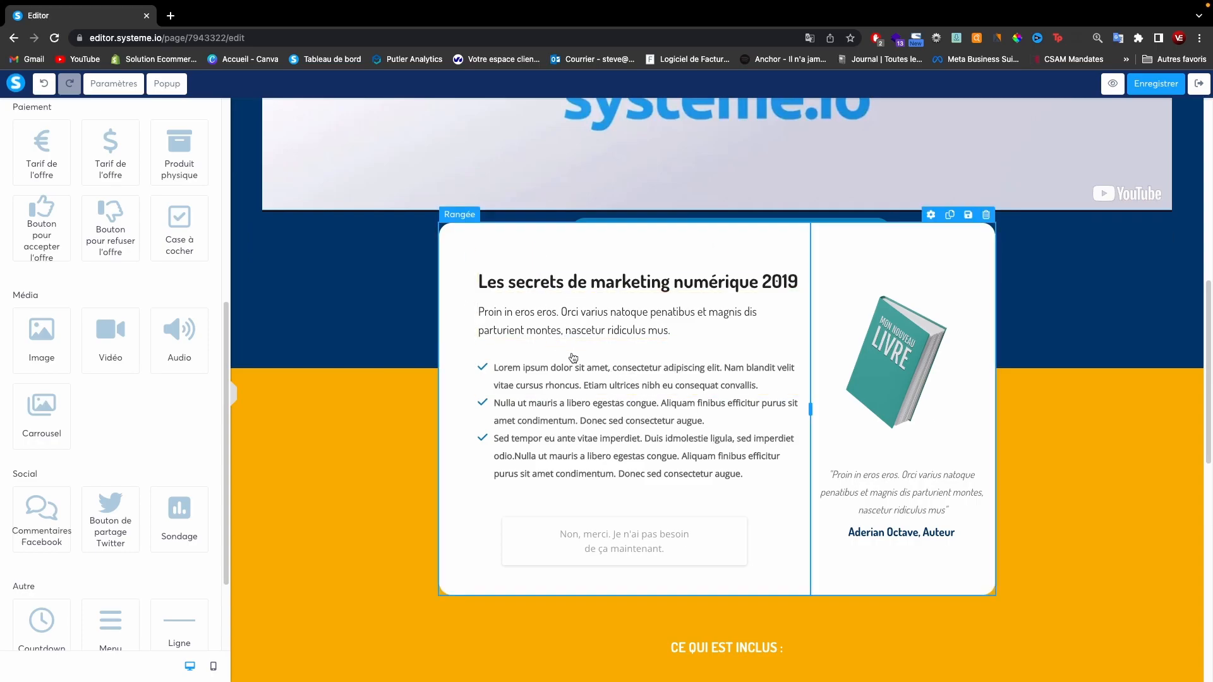
# Step: Set the top margin of the white "Les secrets de marketing numérique 2019" row to 0
pyautogui.scroll(-2, 592, 338)
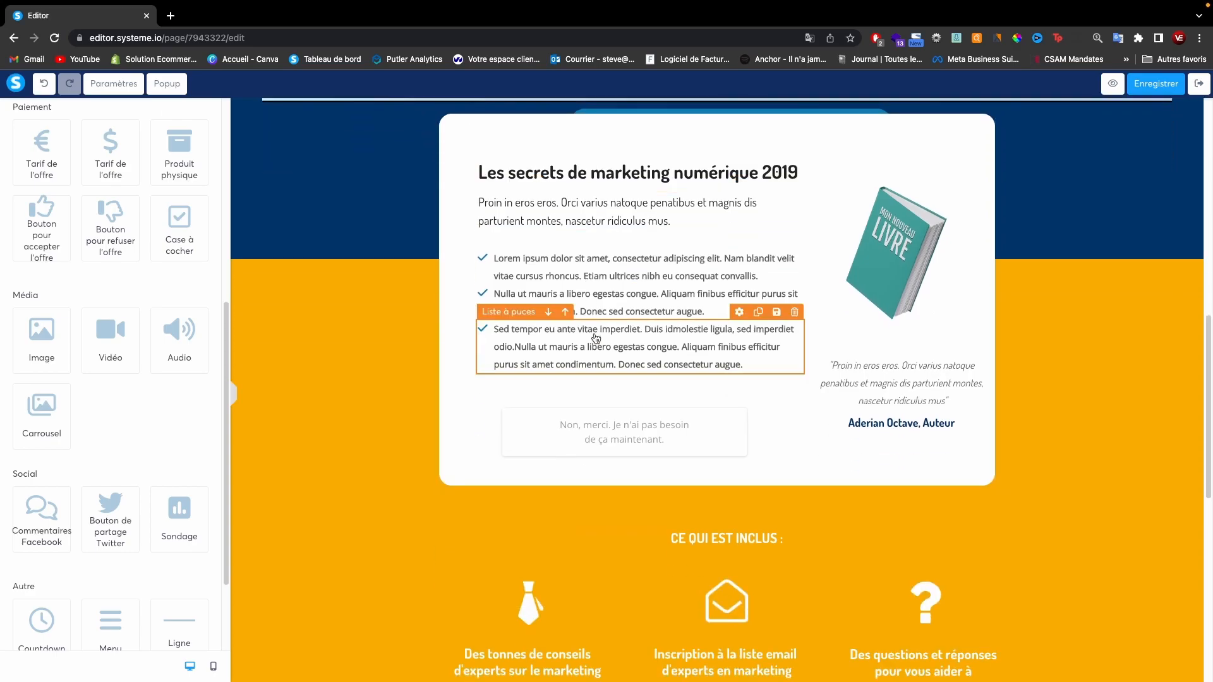
pyautogui.scroll(5, 592, 338)
pyautogui.scroll(-4, 600, 341)
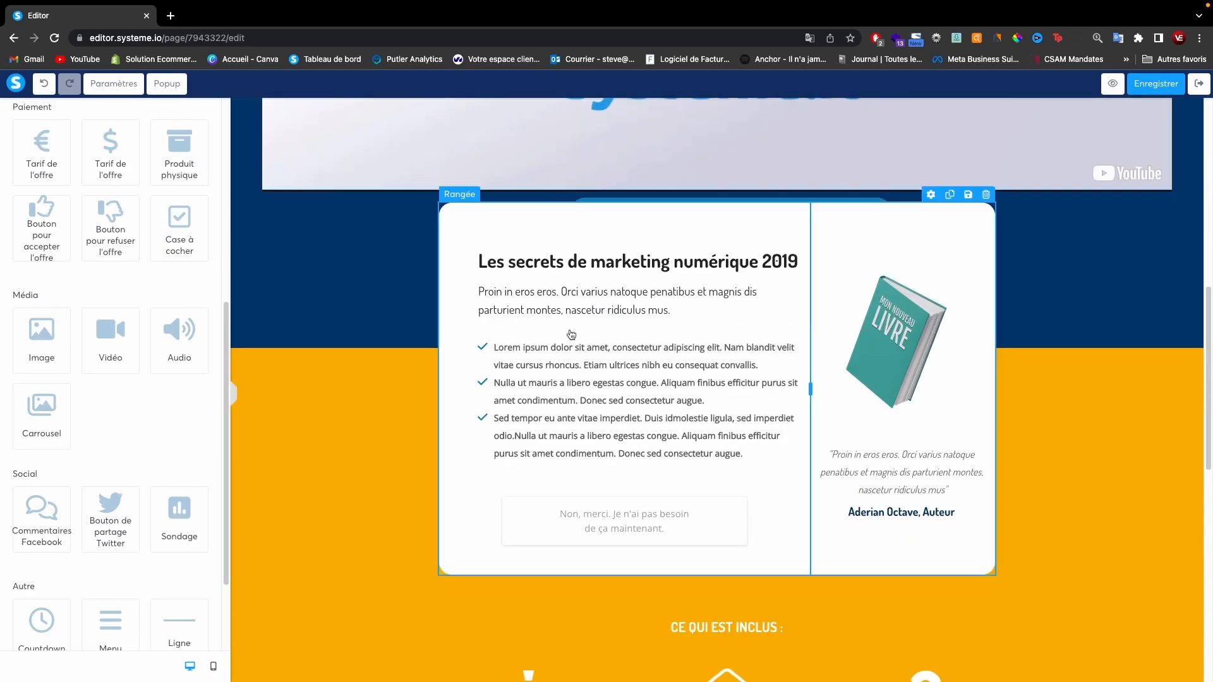
pyautogui.click(458, 341)
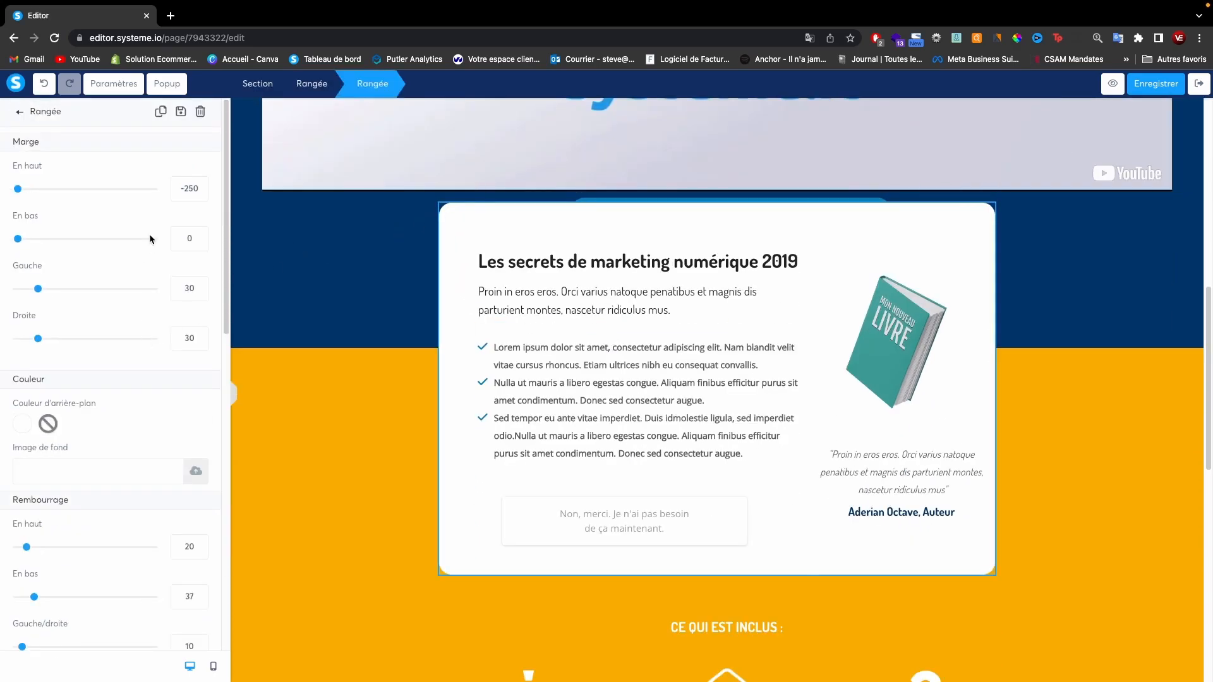
pyautogui.doubleClick(185, 188)
pyautogui.write('0')
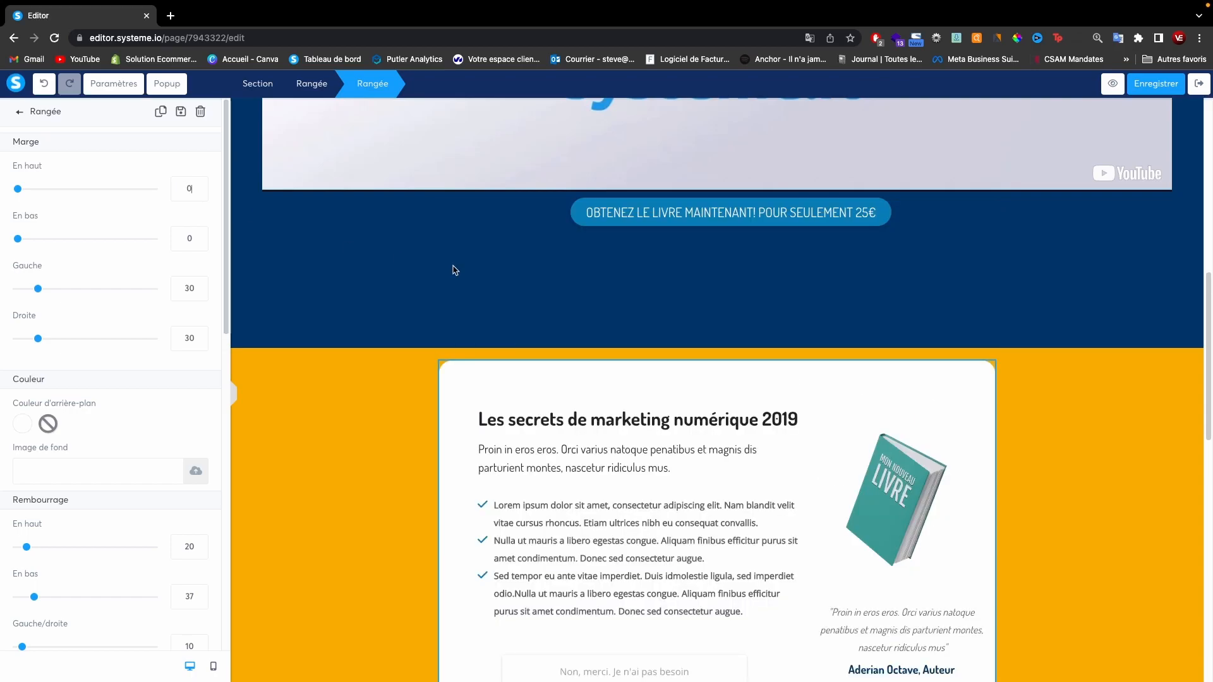
pyautogui.click(469, 292)
# Step: Move the "Non, merci" refusal button beneath the accept button and give it a grey 9B9B9B background
pyautogui.scroll(-2, 634, 453)
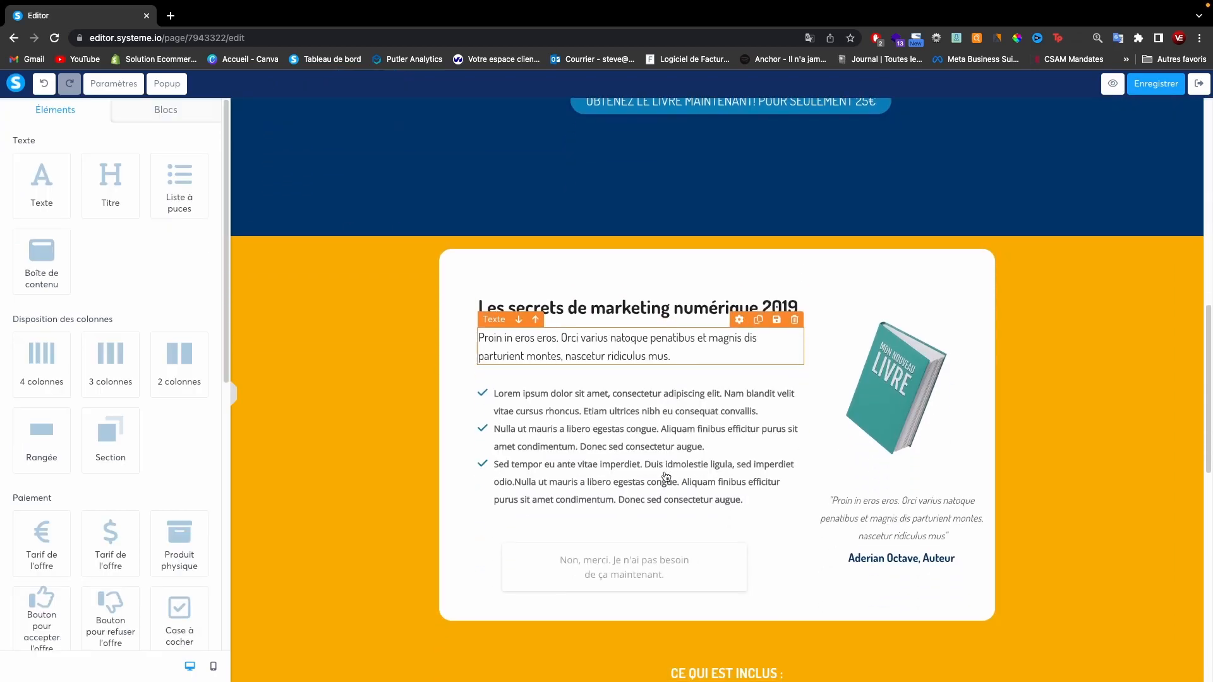
pyautogui.moveTo(612, 569); pyautogui.dragTo(723, 221)
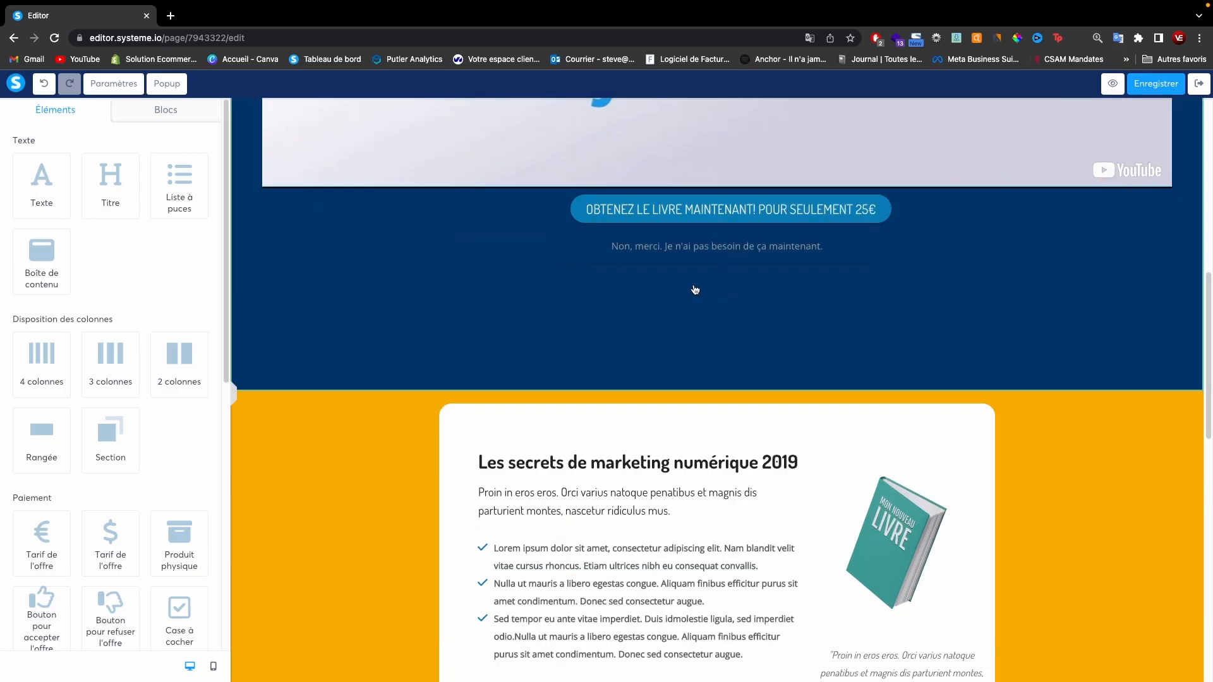
pyautogui.click(645, 249)
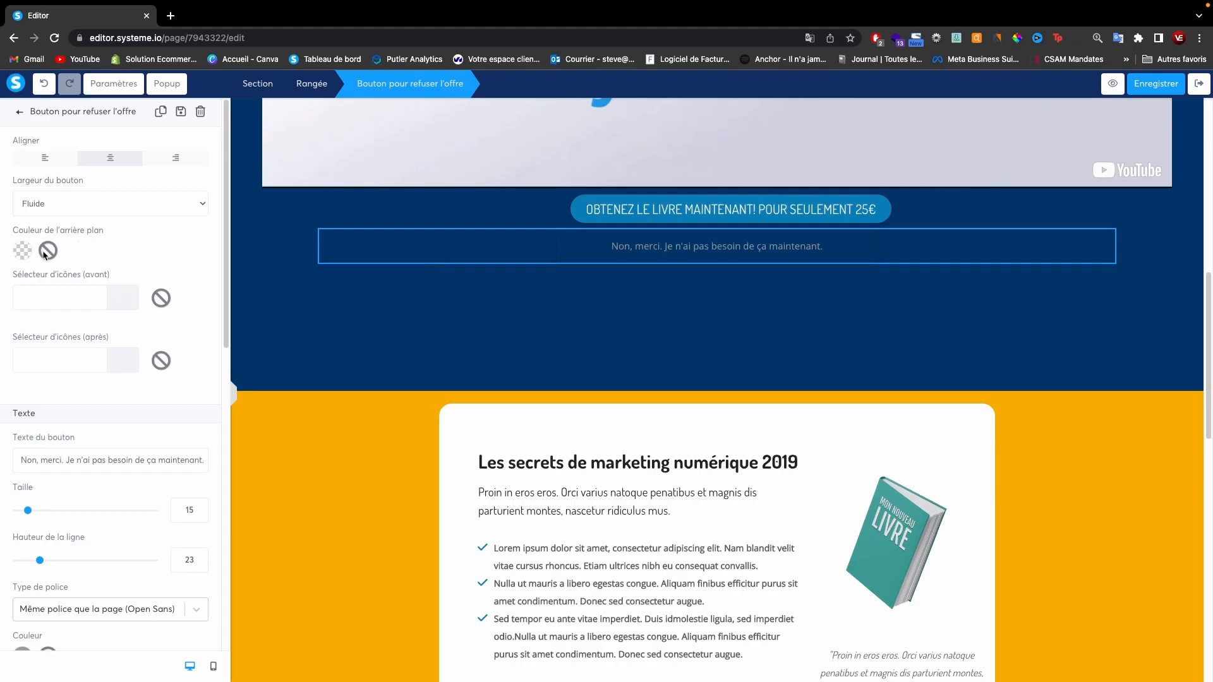
pyautogui.click(23, 252)
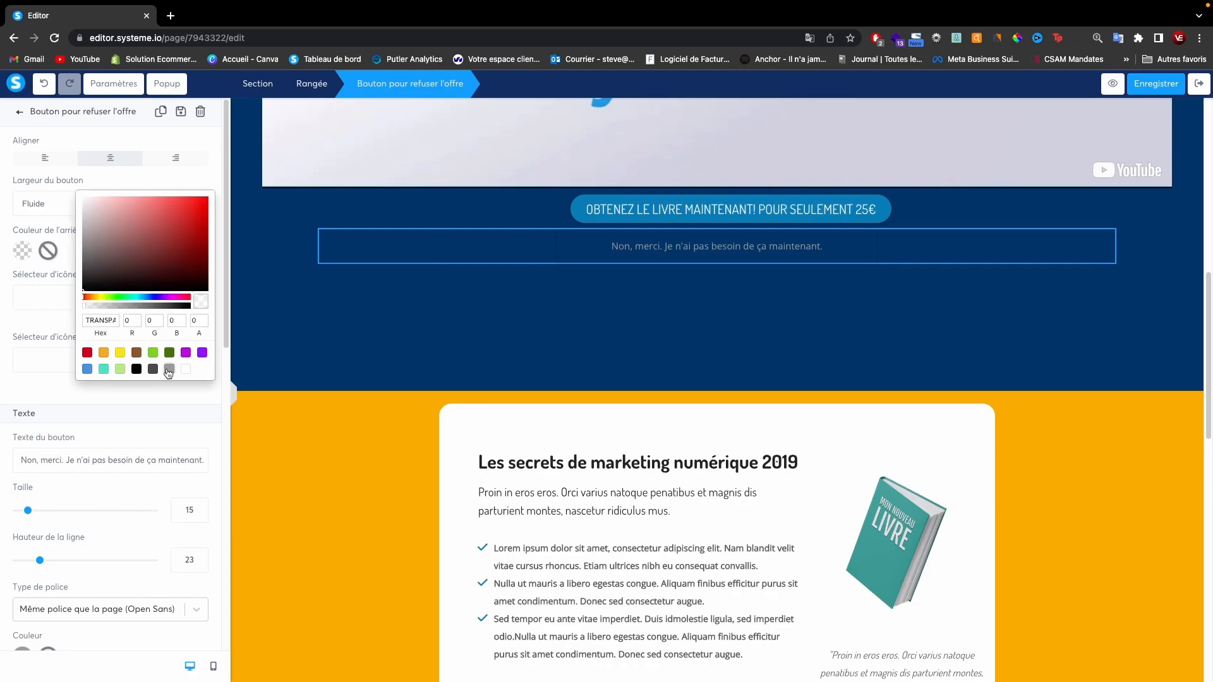
pyautogui.click(168, 371)
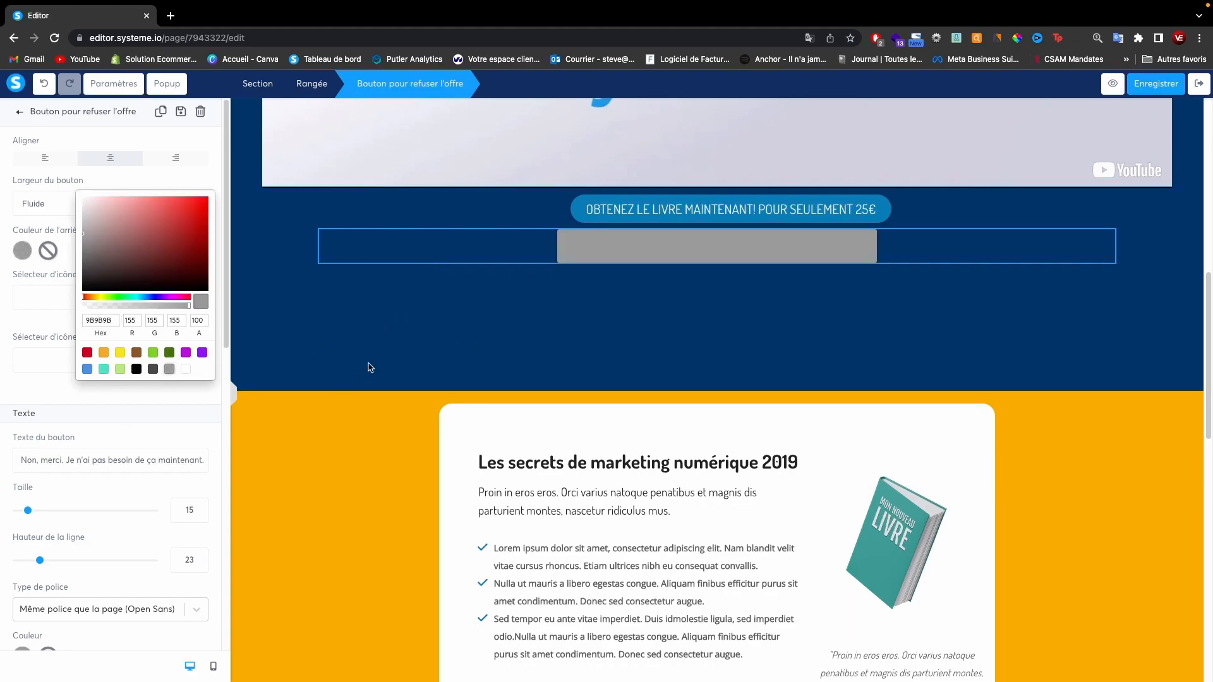
pyautogui.click(371, 343)
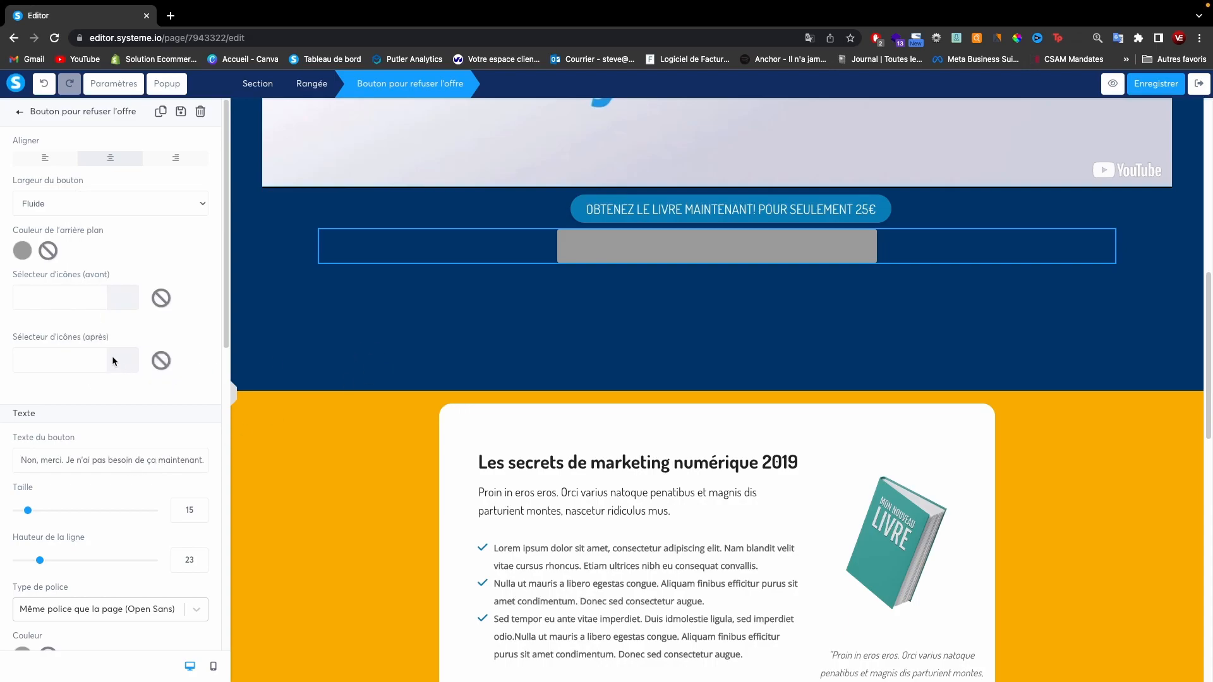
# Step: Set the subtext colour of the refusal button to white (FFFFFF)
pyautogui.scroll(-8, 114, 358)
pyautogui.click(23, 354)
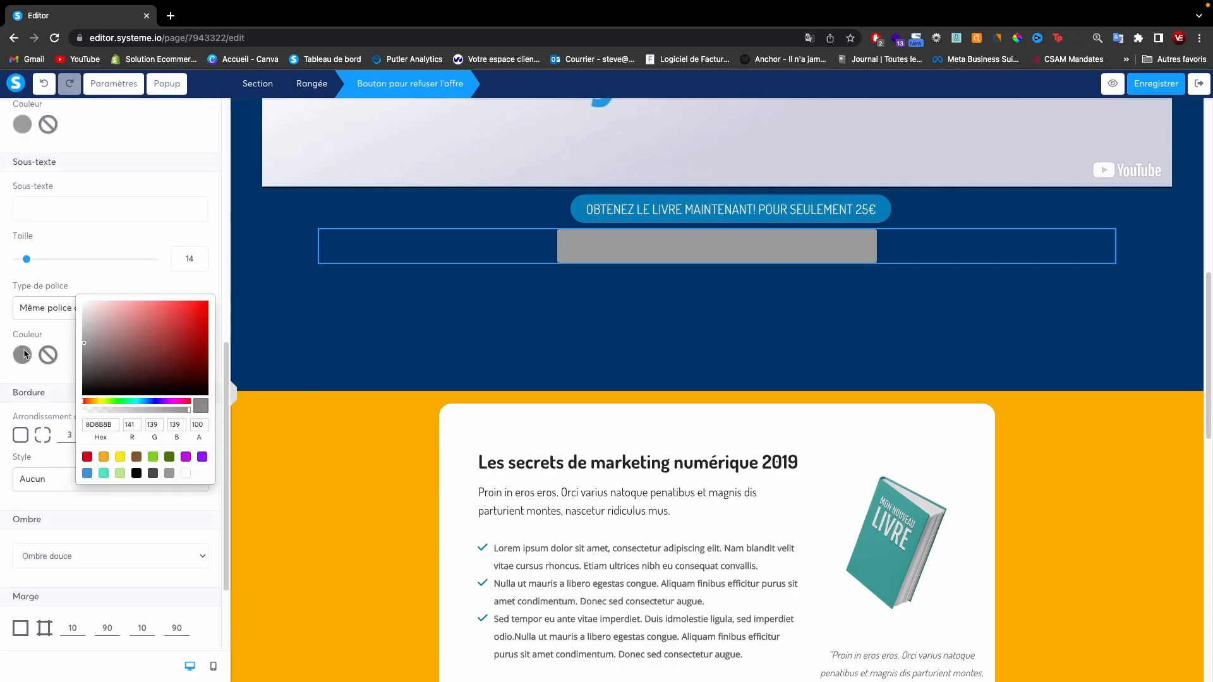
pyautogui.click(185, 473)
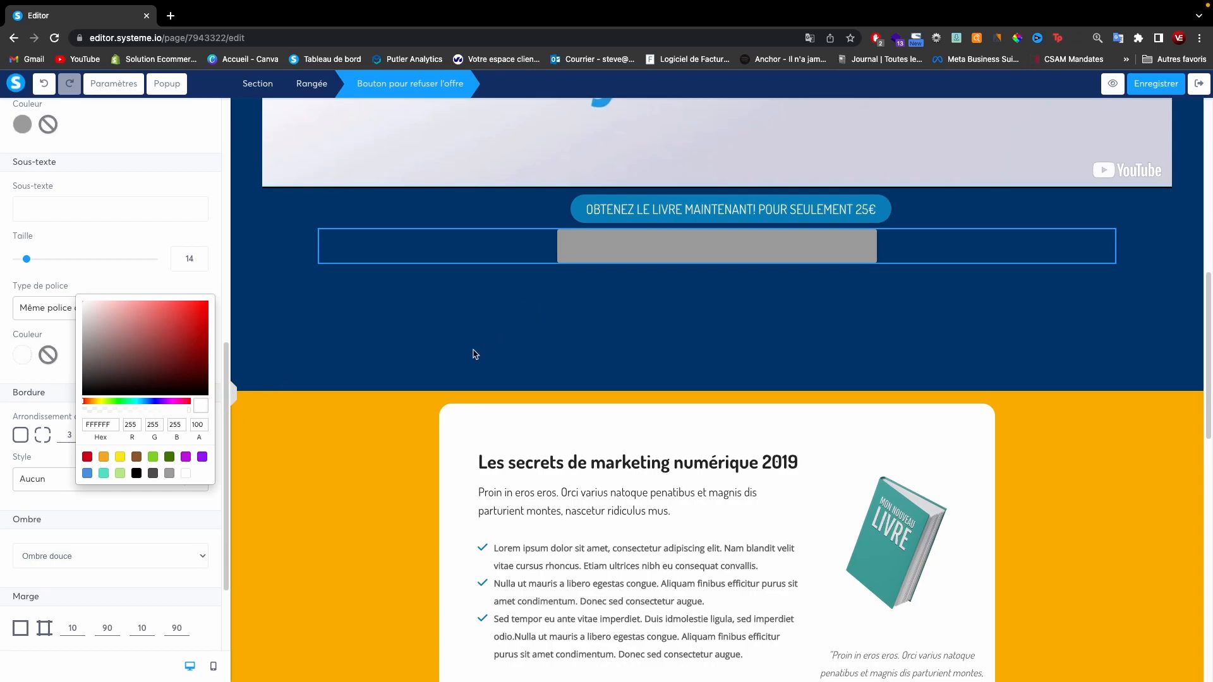
pyautogui.click(64, 209)
# Step: Set the main text colour of the refusal button to white (FFFFFF)
pyautogui.scroll(4, 109, 240)
pyautogui.scroll(3, 111, 255)
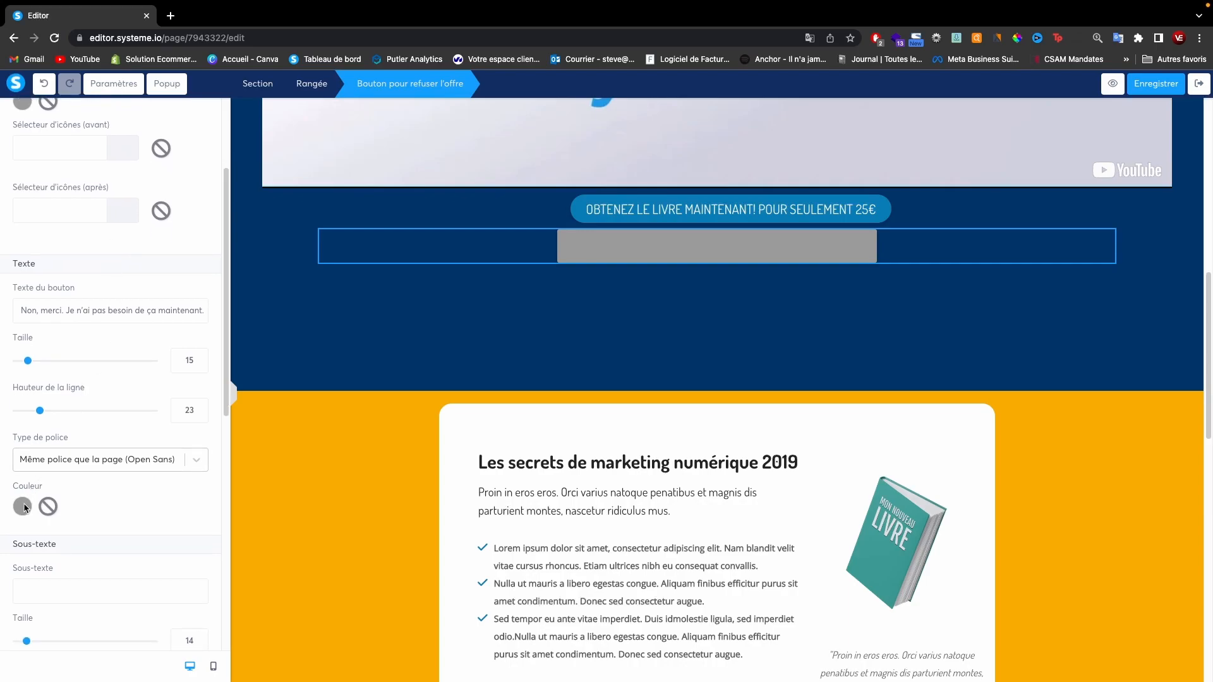
pyautogui.click(23, 507)
pyautogui.click(186, 631)
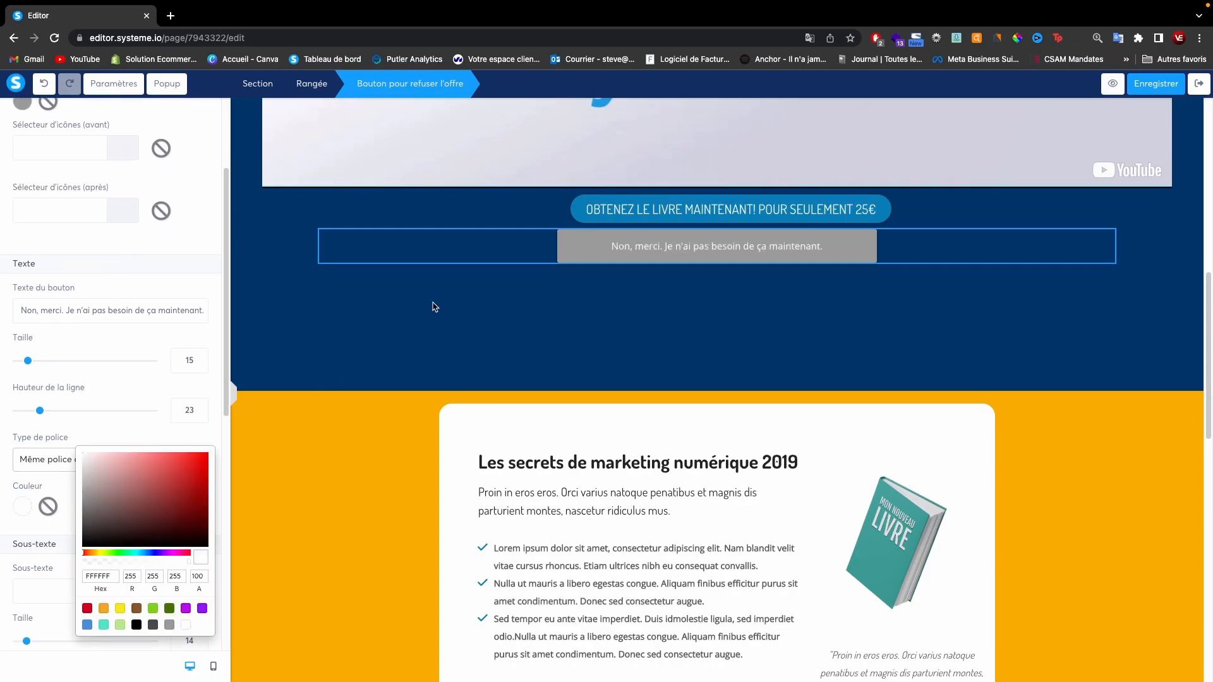
pyautogui.click(433, 305)
pyautogui.click(425, 303)
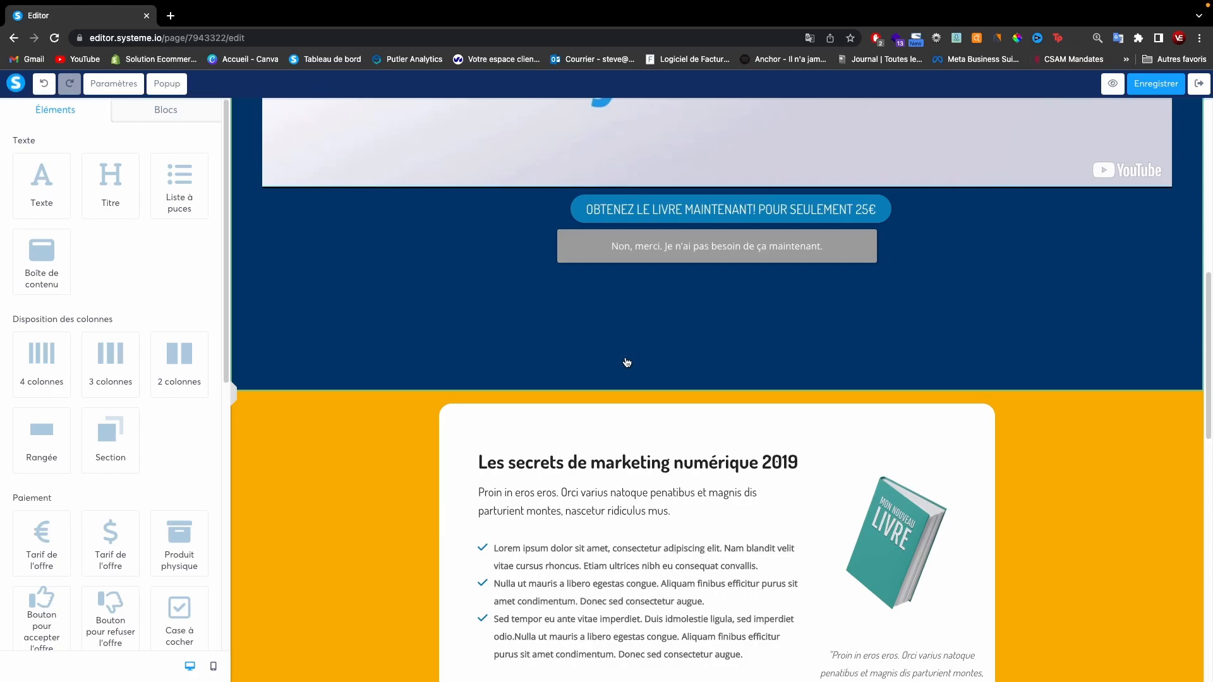
# Step: Delete the orange book section, the dark "SAISISSEZ VOTRE COPIE" section and the white author quote section
pyautogui.click(1192, 383)
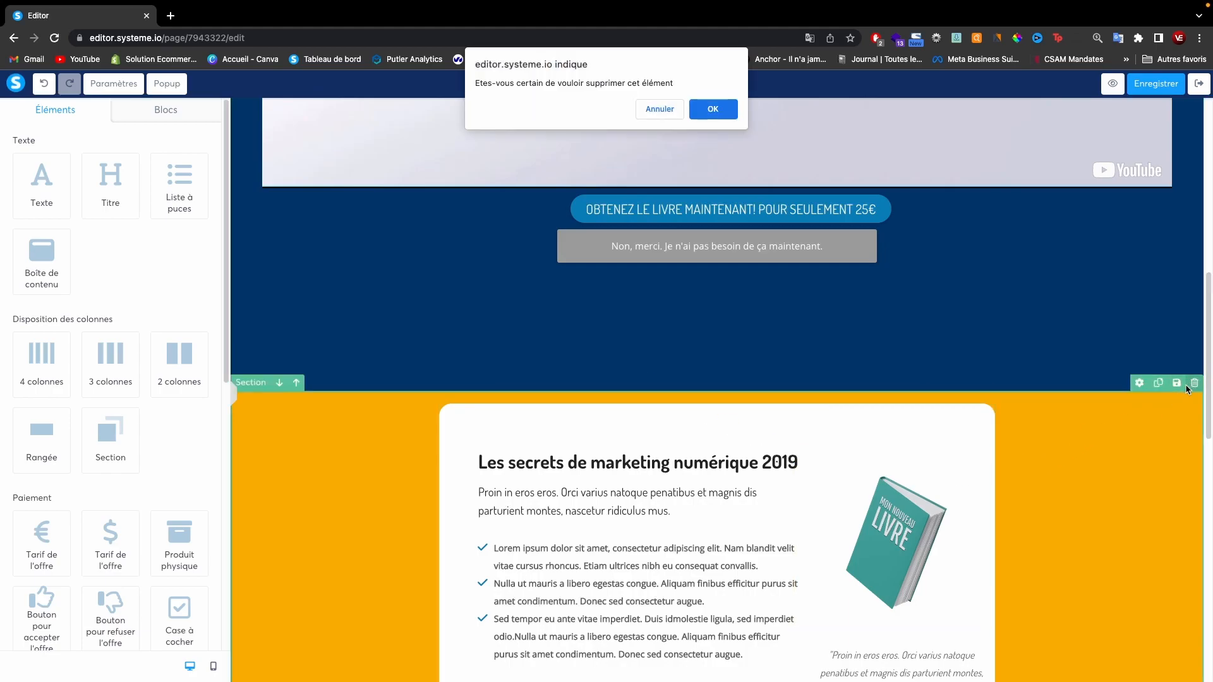
pyautogui.click(730, 112)
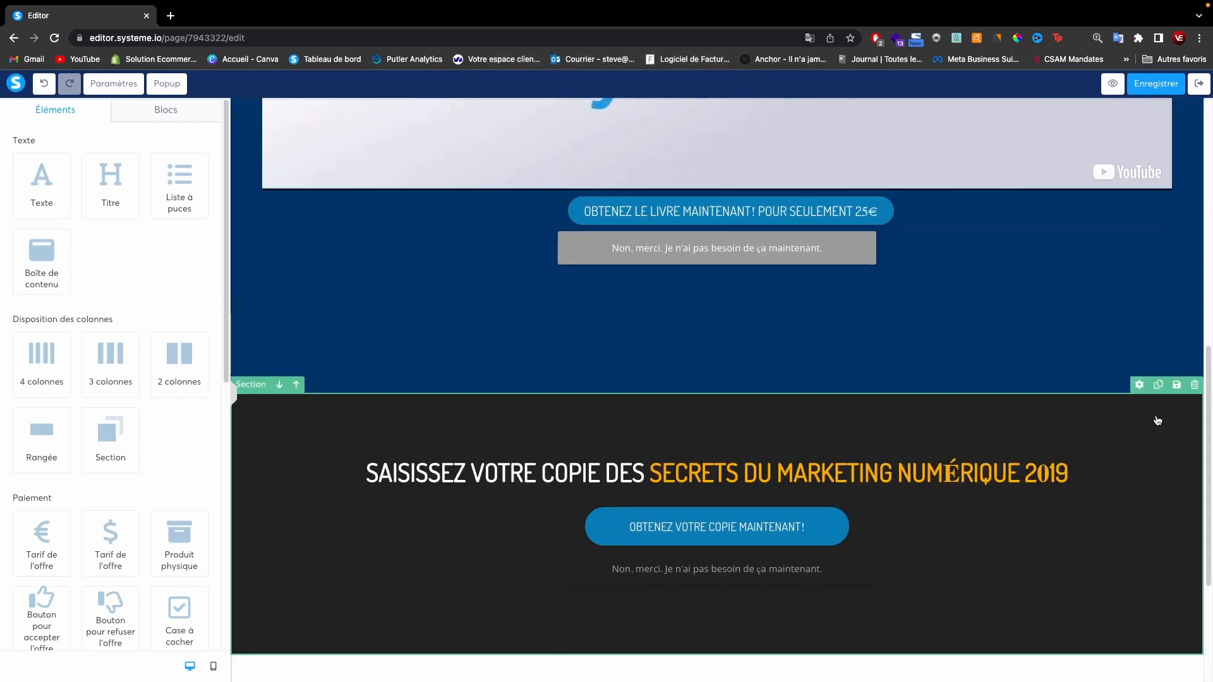
pyautogui.click(1194, 384)
pyautogui.click(717, 120)
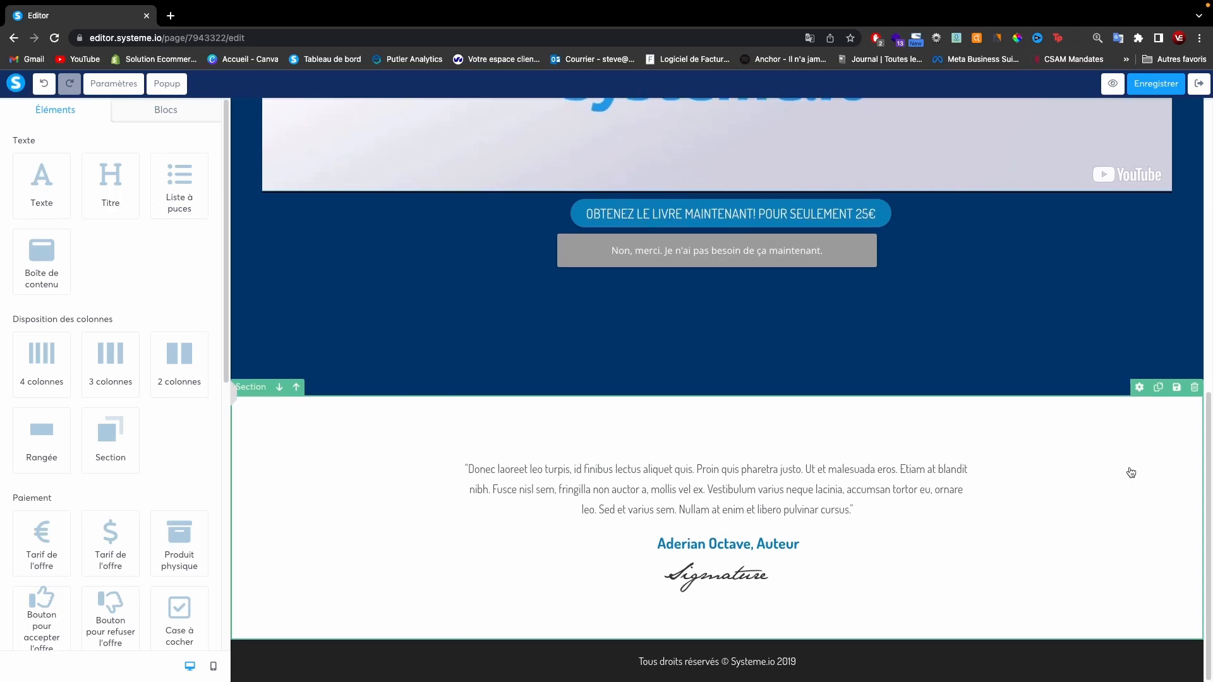
pyautogui.click(1193, 388)
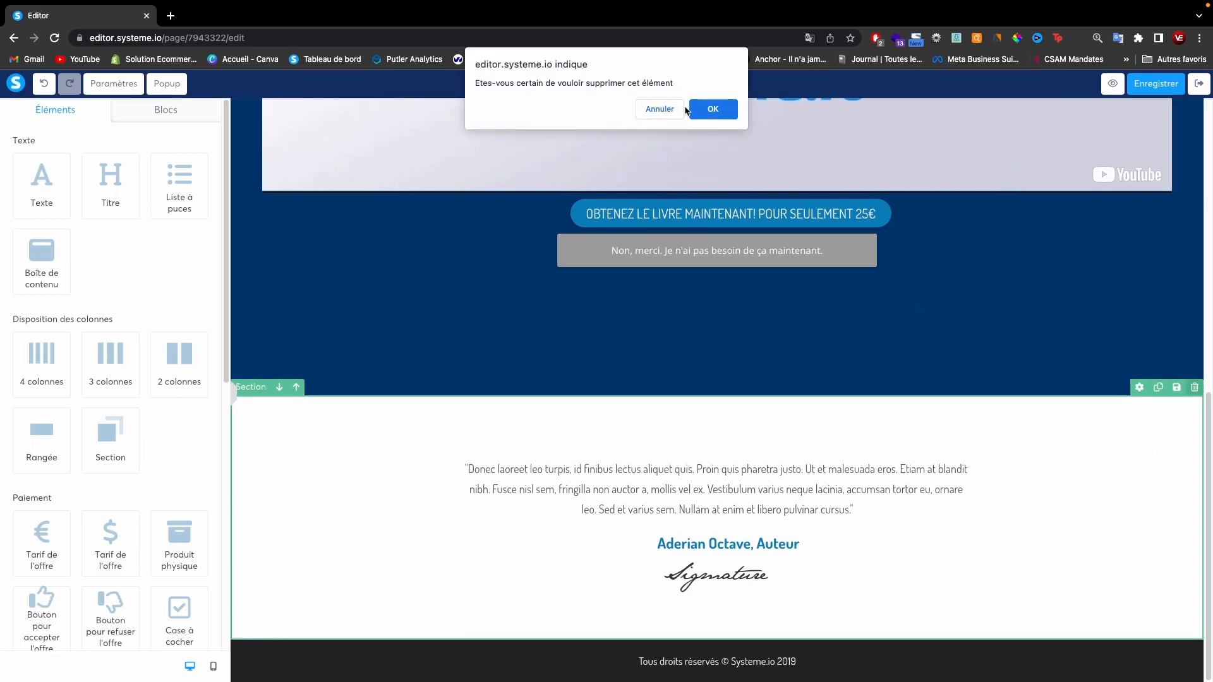
pyautogui.click(713, 105)
pyautogui.scroll(4, 769, 425)
pyautogui.scroll(-1, 767, 425)
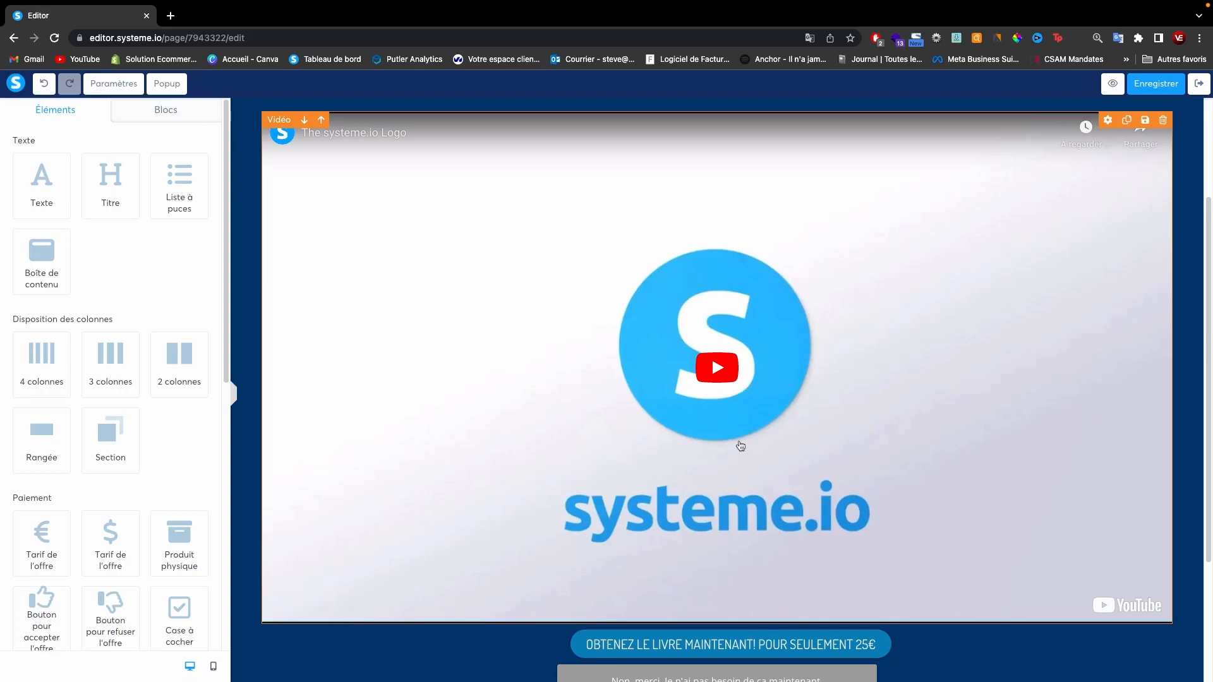
pyautogui.scroll(-1, 712, 559)
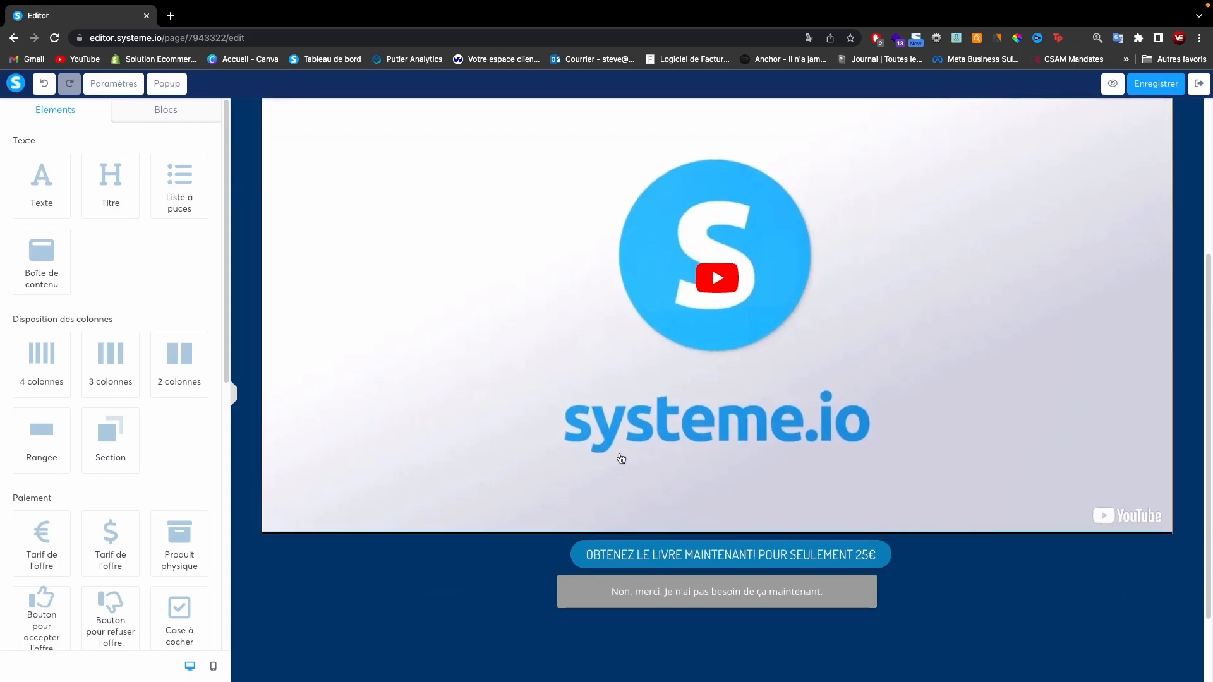
pyautogui.scroll(3, 628, 455)
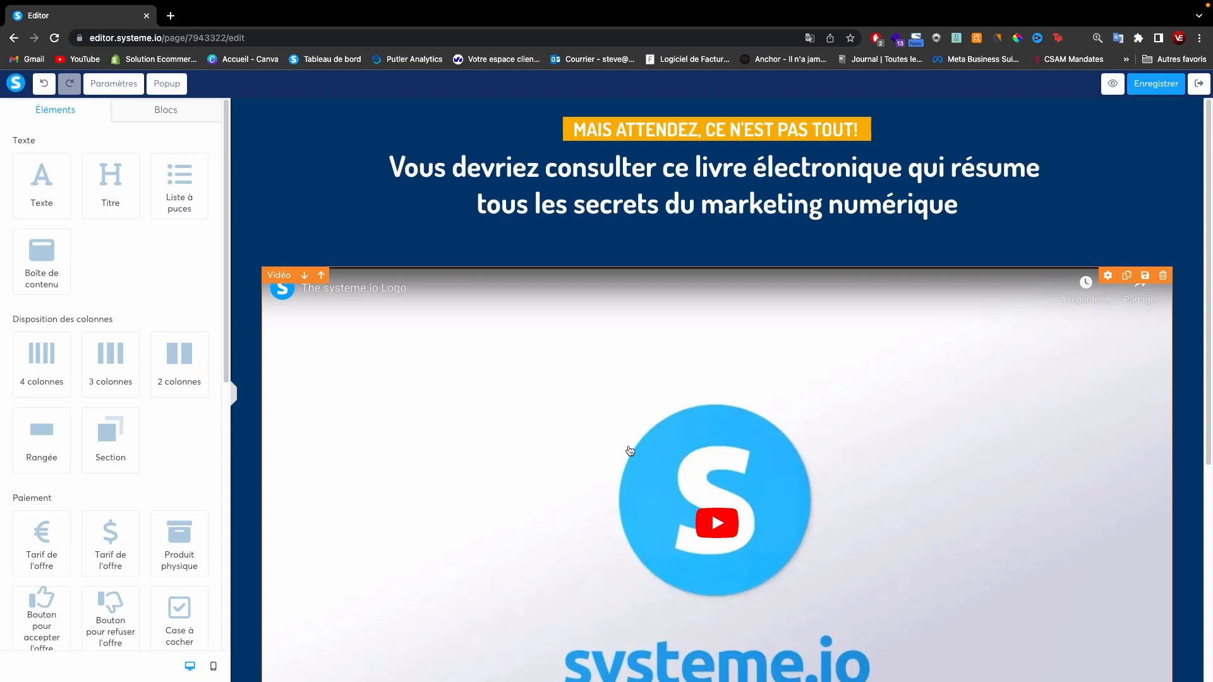
# Step: Save the UPSELL 1 page, preview it from start to end, and return to the editor
pyautogui.scroll(-2, 629, 450)
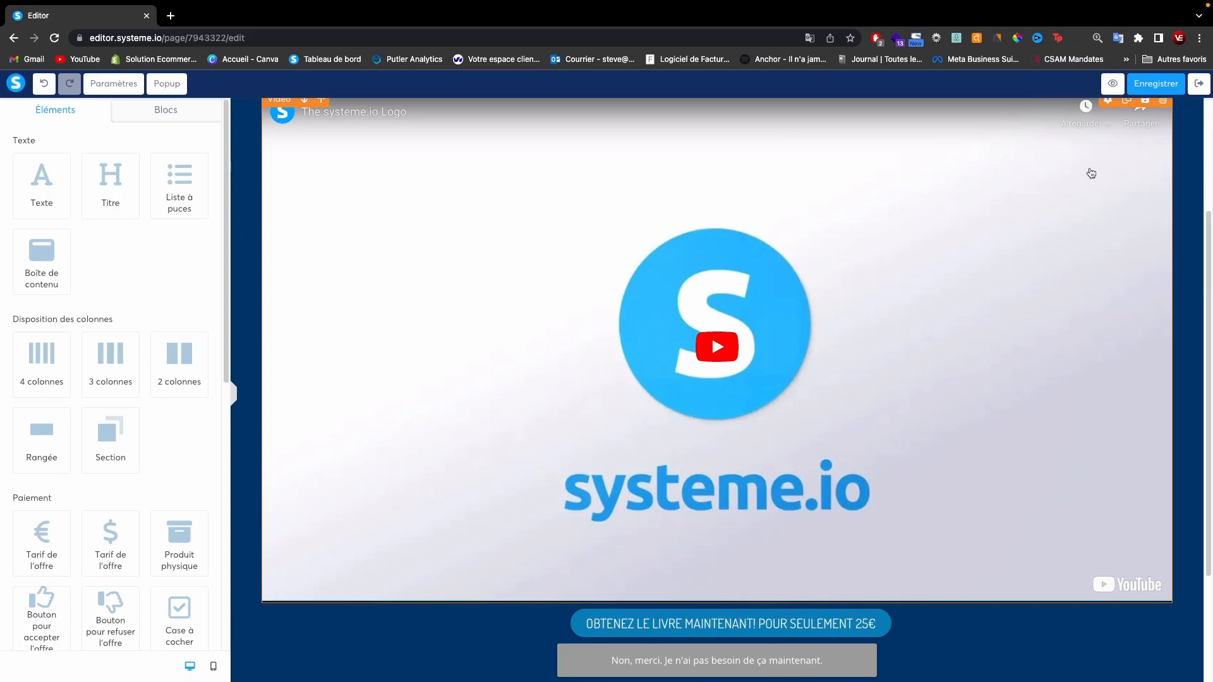
pyautogui.click(1139, 89)
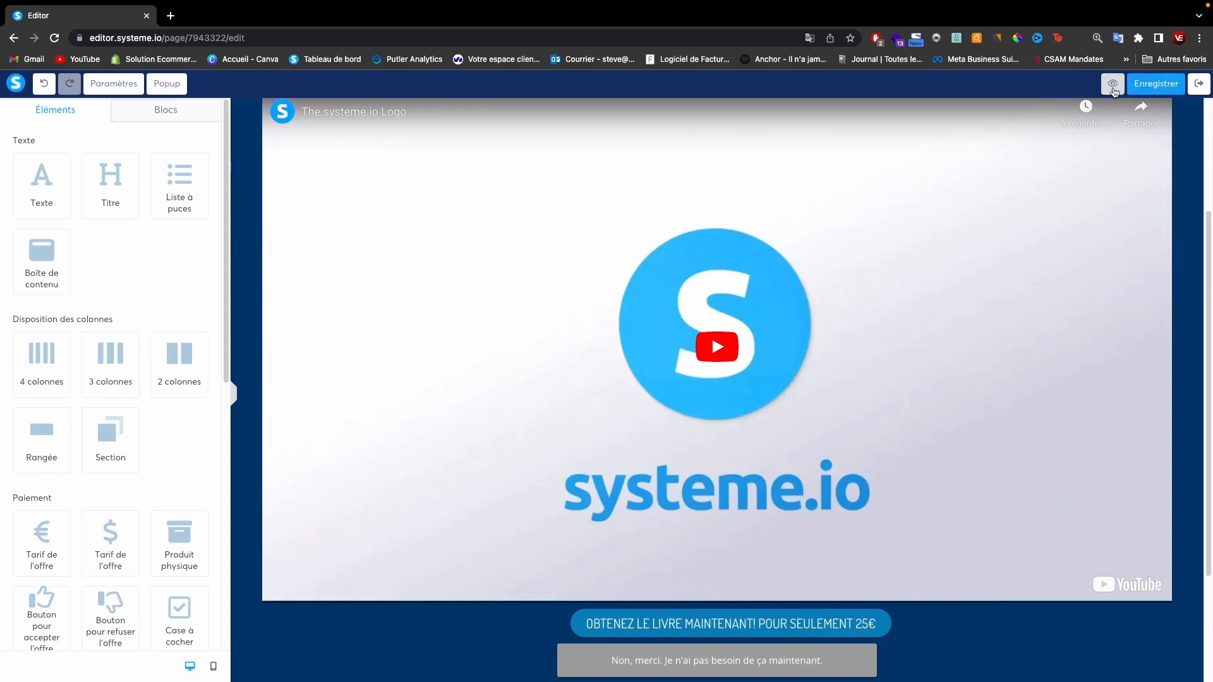
pyautogui.click(1113, 84)
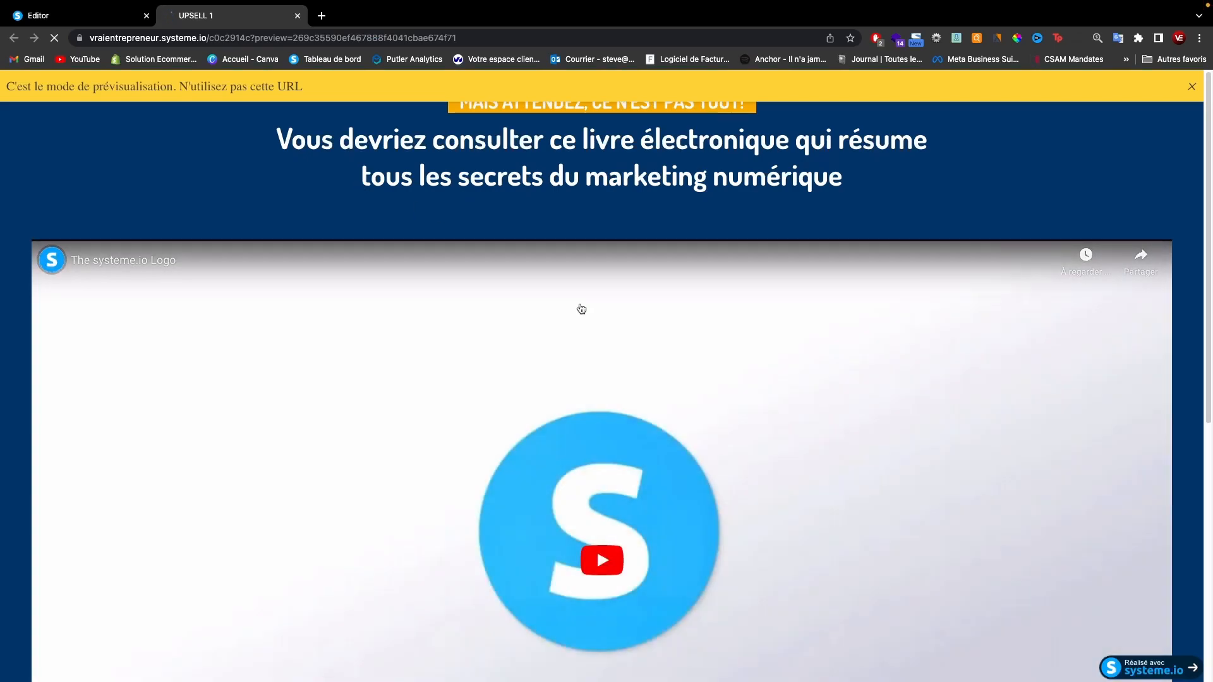
pyautogui.scroll(-7, 576, 316)
pyautogui.scroll(7, 574, 335)
pyautogui.press('super+1')
# Step: Increase the top margin of the row holding the "MAIS ATTENDEZ, CE N'EST PAS TOUT!" banner
pyautogui.scroll(-3, 528, 234)
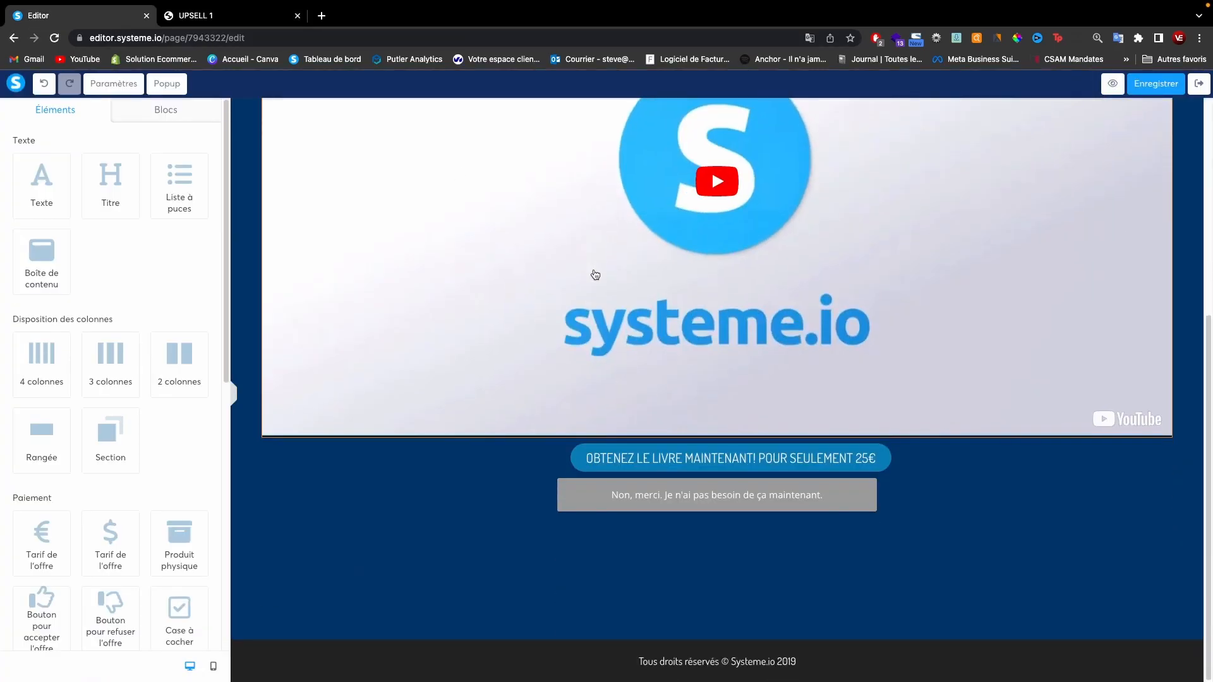
pyautogui.scroll(5, 596, 274)
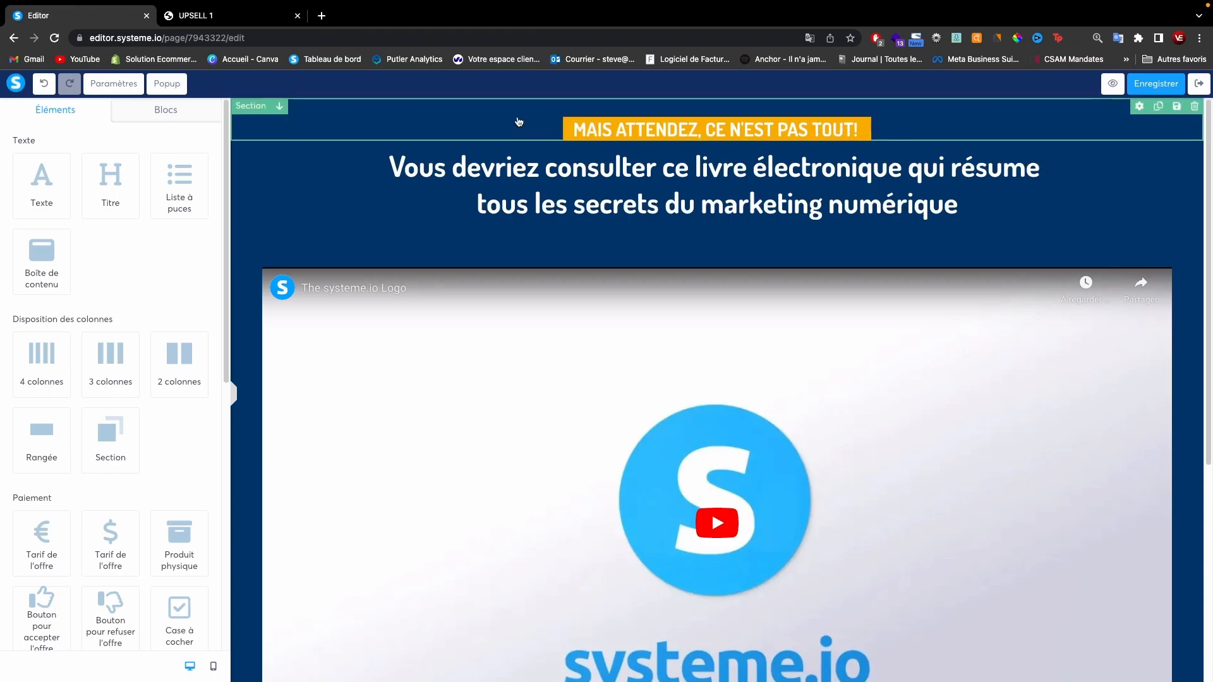
pyautogui.click(569, 124)
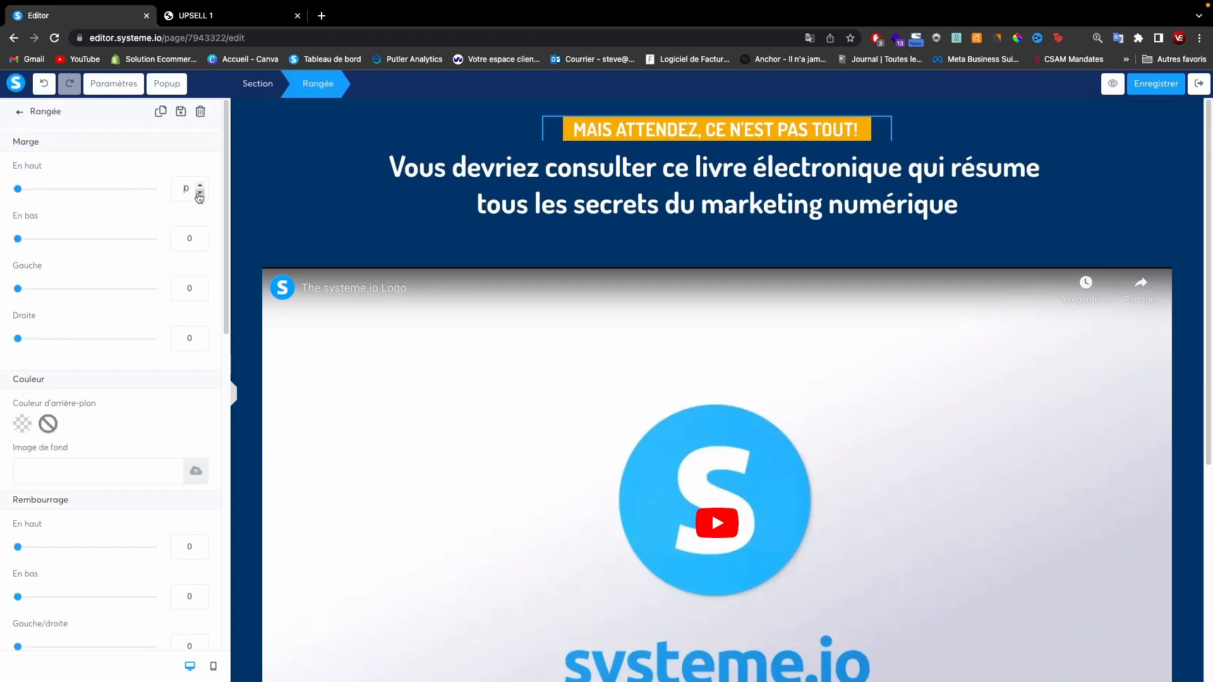
pyautogui.write('2')
pyautogui.click(967, 191)
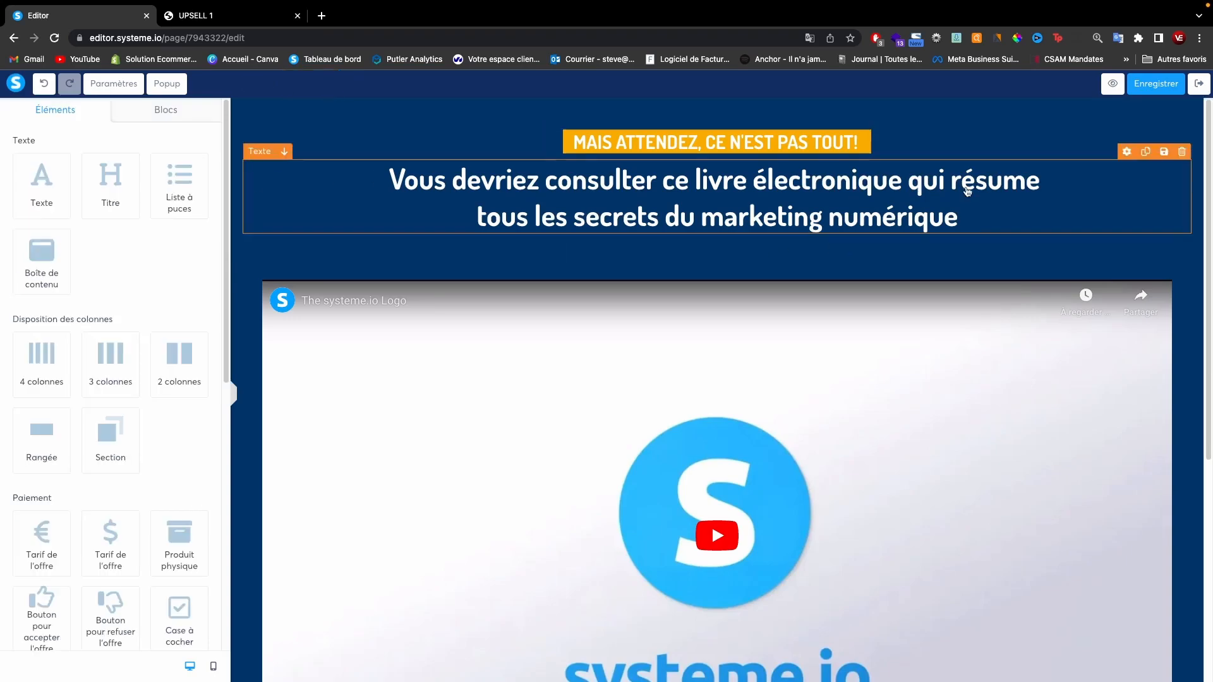
# Step: Set the top margin of the "Vous devriez consulter ce livre électronique" text to 20
pyautogui.moveTo(546, 181); pyautogui.dragTo(903, 182)
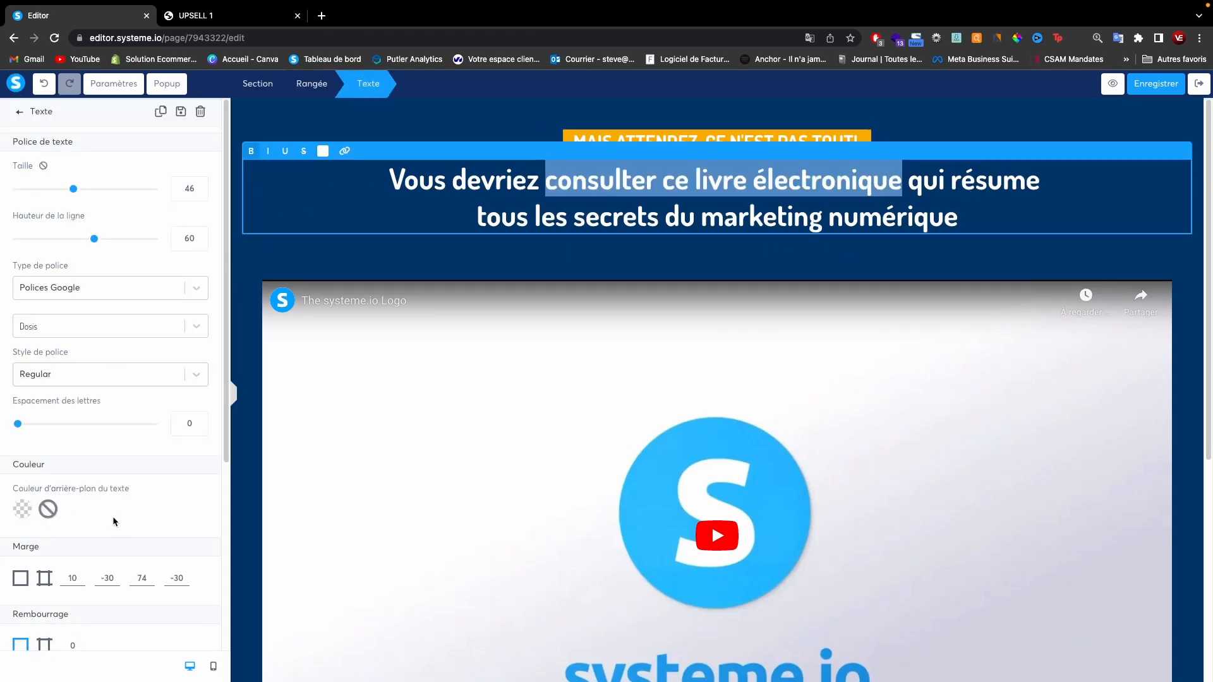
pyautogui.click(73, 578)
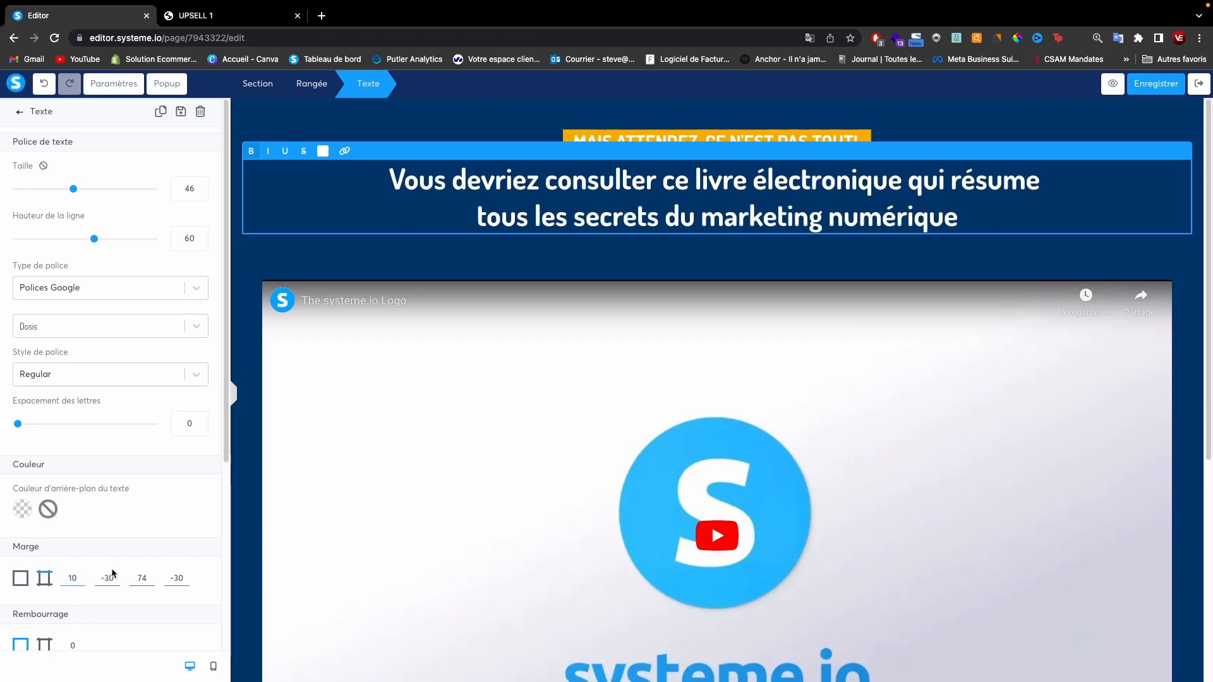
pyautogui.click(81, 575)
pyautogui.click(81, 576)
pyautogui.click(81, 576)
pyautogui.click(81, 575)
pyautogui.click(81, 576)
pyautogui.click(81, 576)
pyautogui.click(81, 575)
pyautogui.click(81, 575)
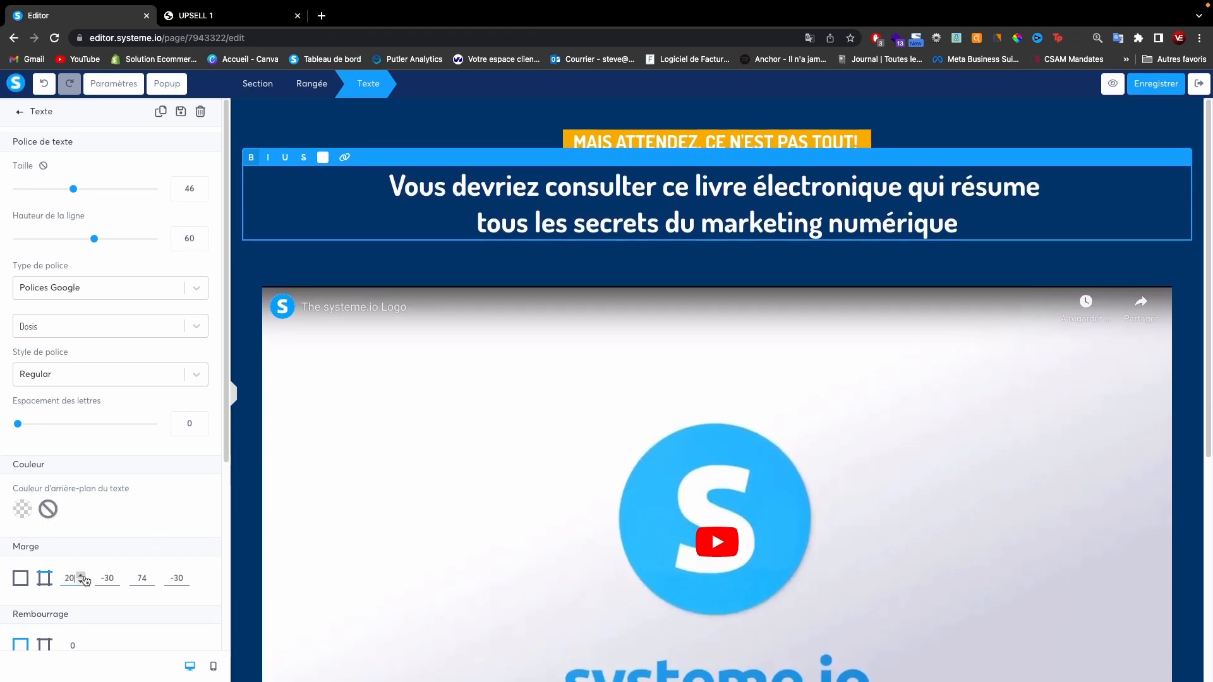
# Step: Preview the adjusted UPSELL 1 page, then leave the editor for the funnel's step settings
pyautogui.click(1112, 84)
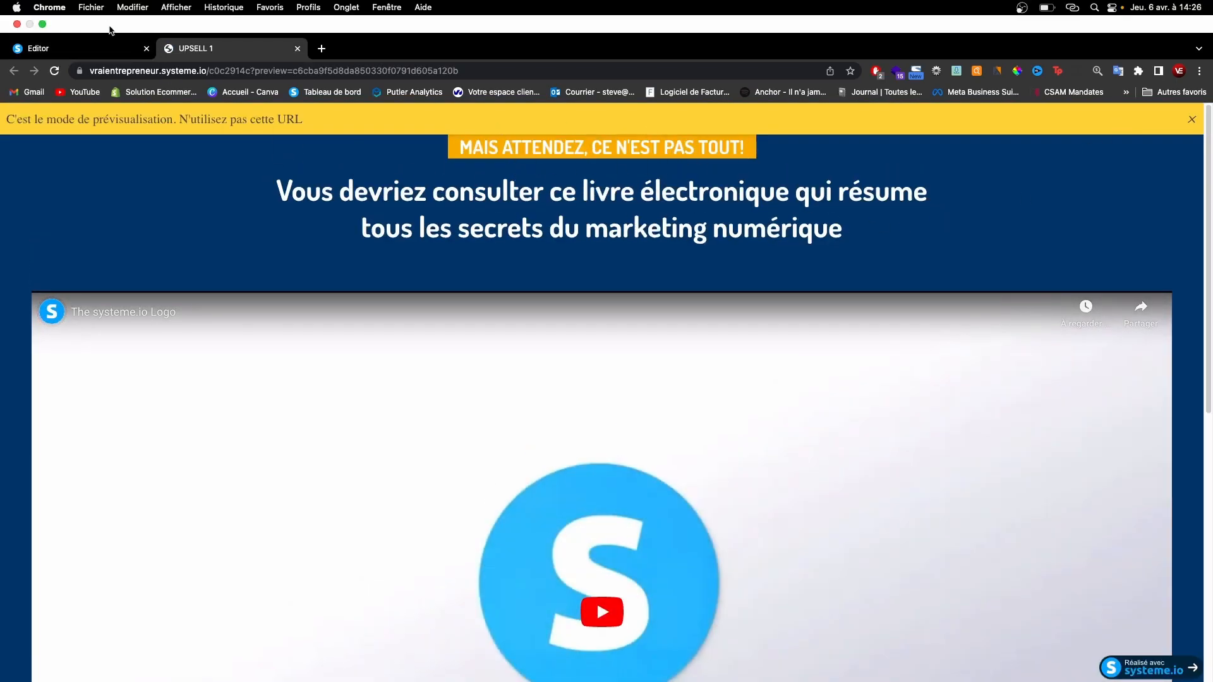
pyautogui.click(113, 49)
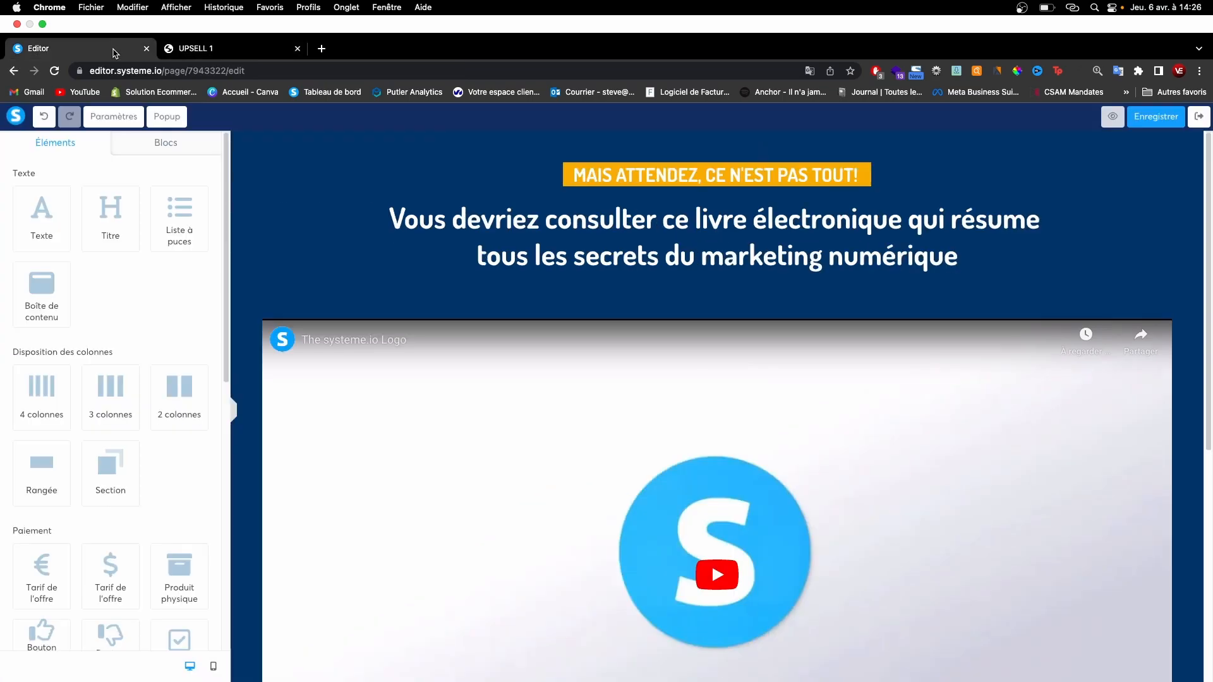
pyautogui.click(1198, 83)
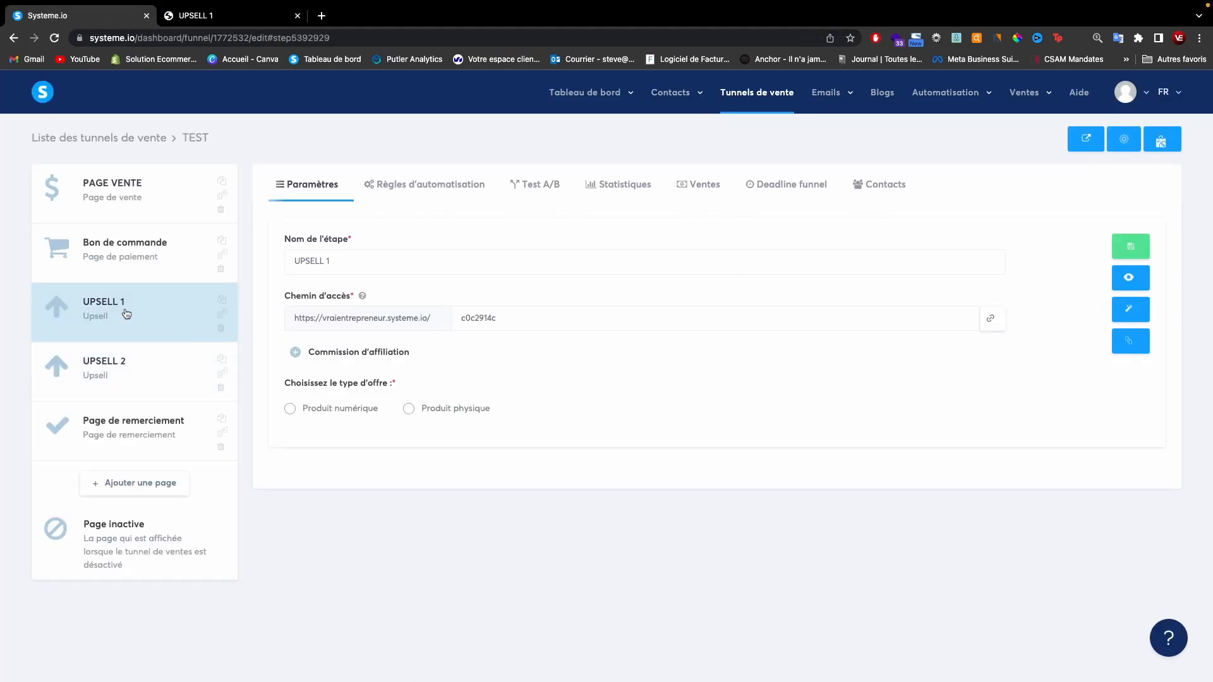
# Step: Set the UPSELL 1 offer type to "Produit numérique" and save the step
pyautogui.click(151, 385)
pyautogui.click(142, 303)
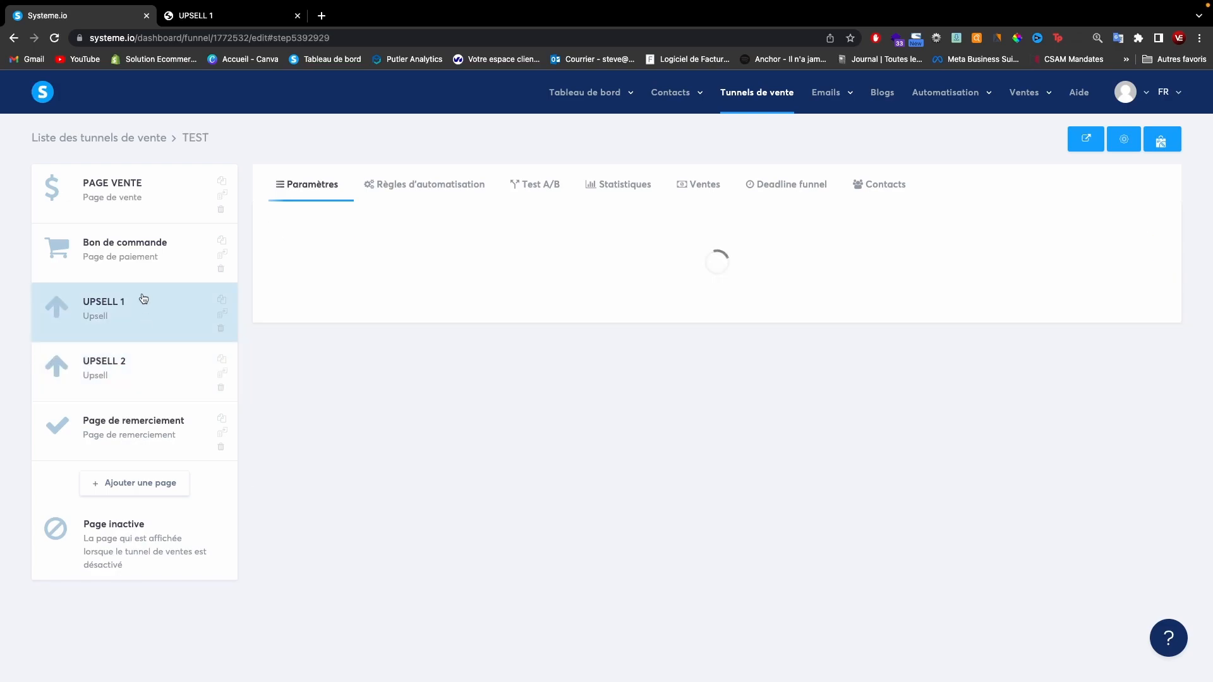
pyautogui.click(290, 409)
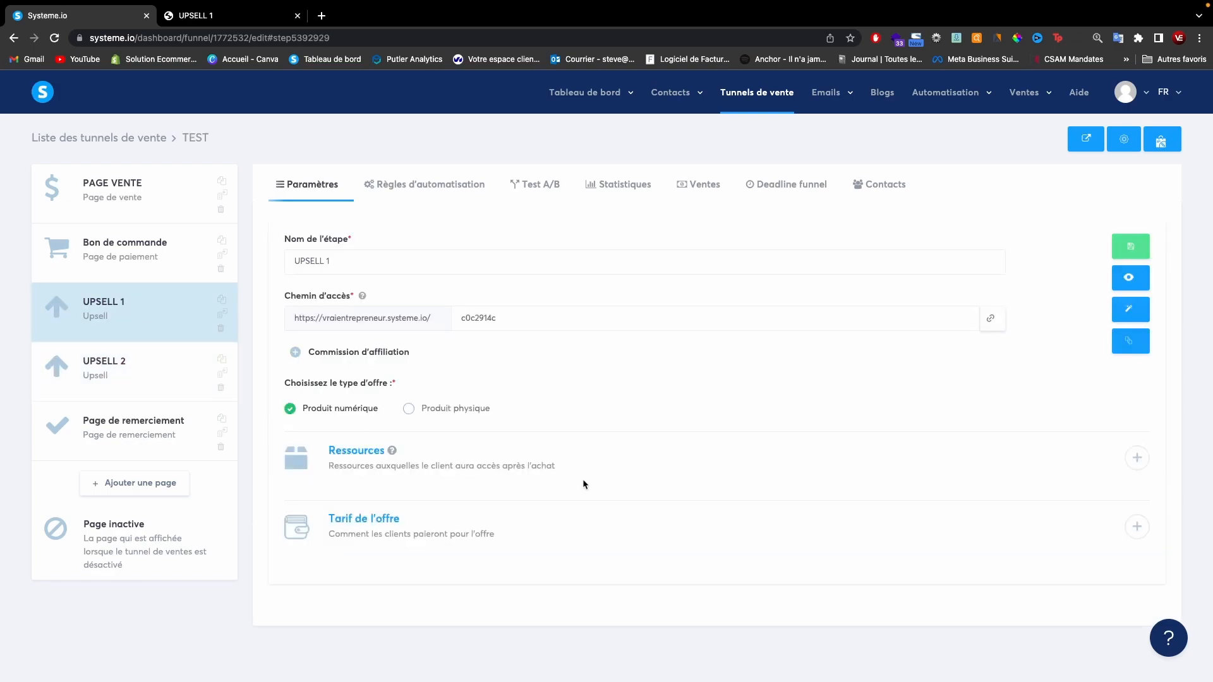
pyautogui.click(1115, 247)
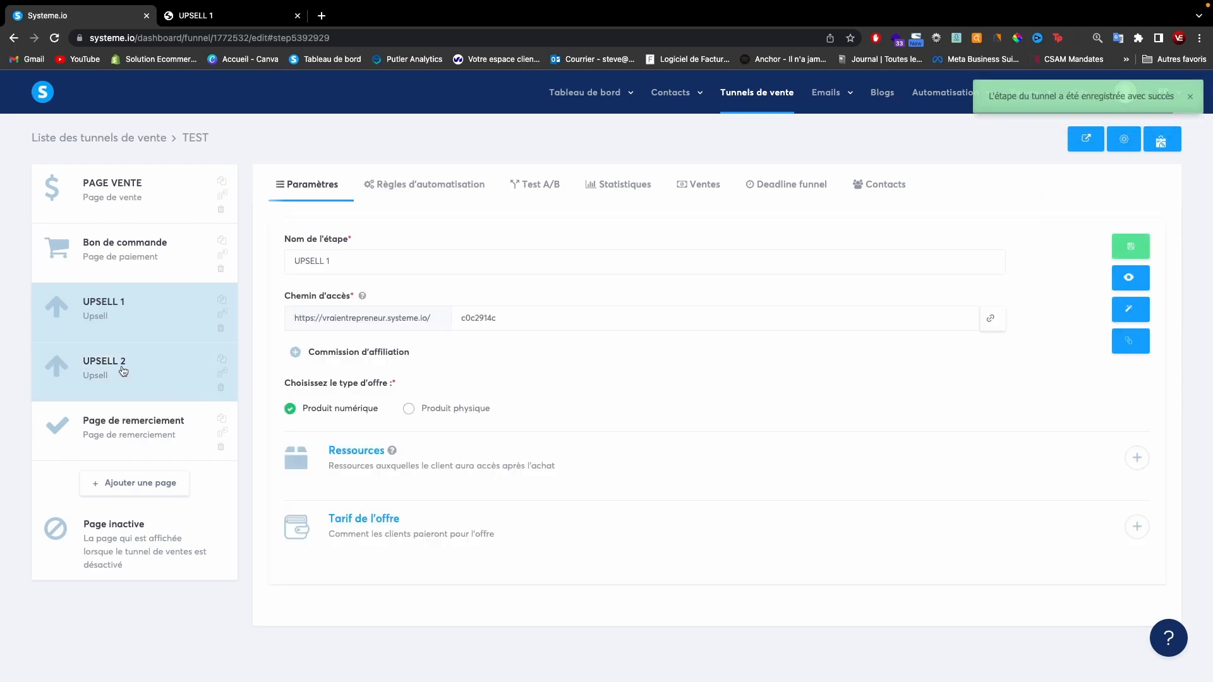
# Step: Open the funnel's "Page de remerciement" in the page editor
pyautogui.click(129, 380)
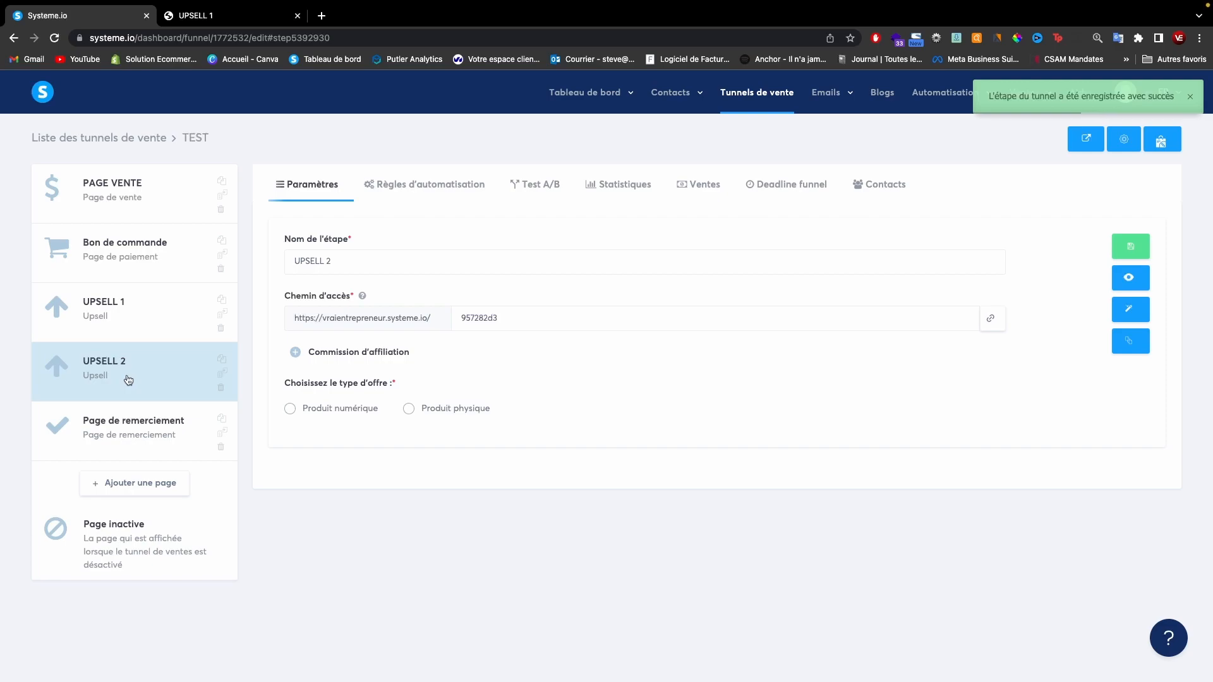
pyautogui.click(135, 431)
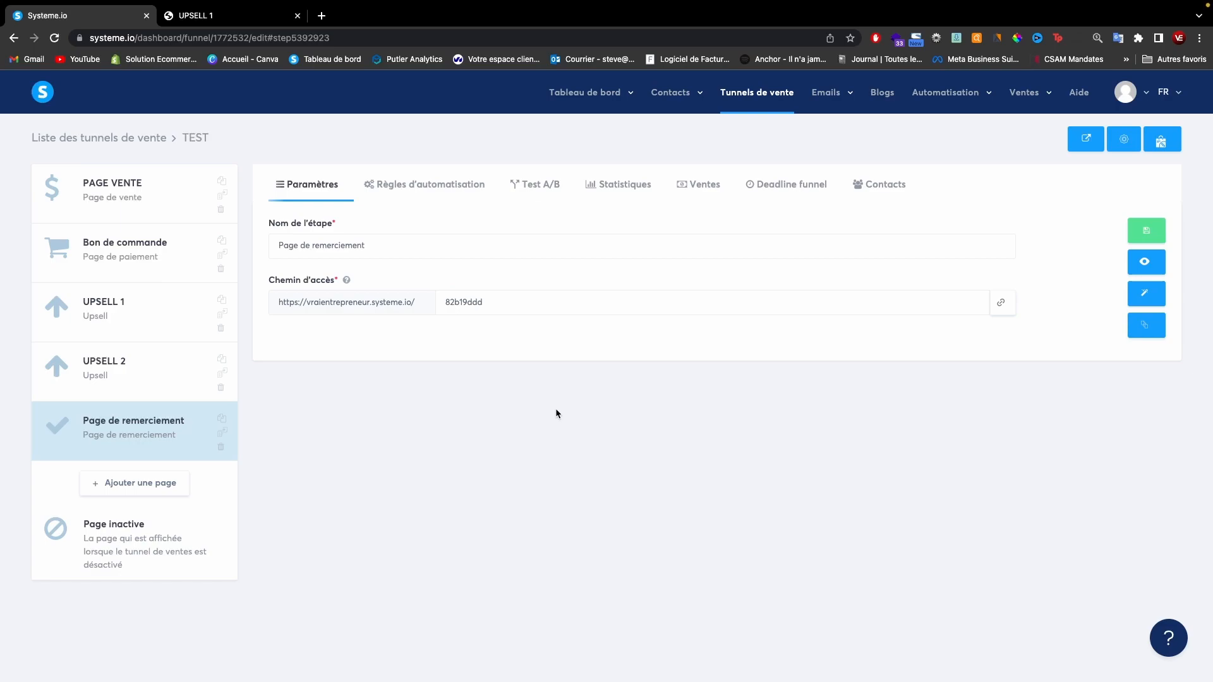
pyautogui.click(1146, 293)
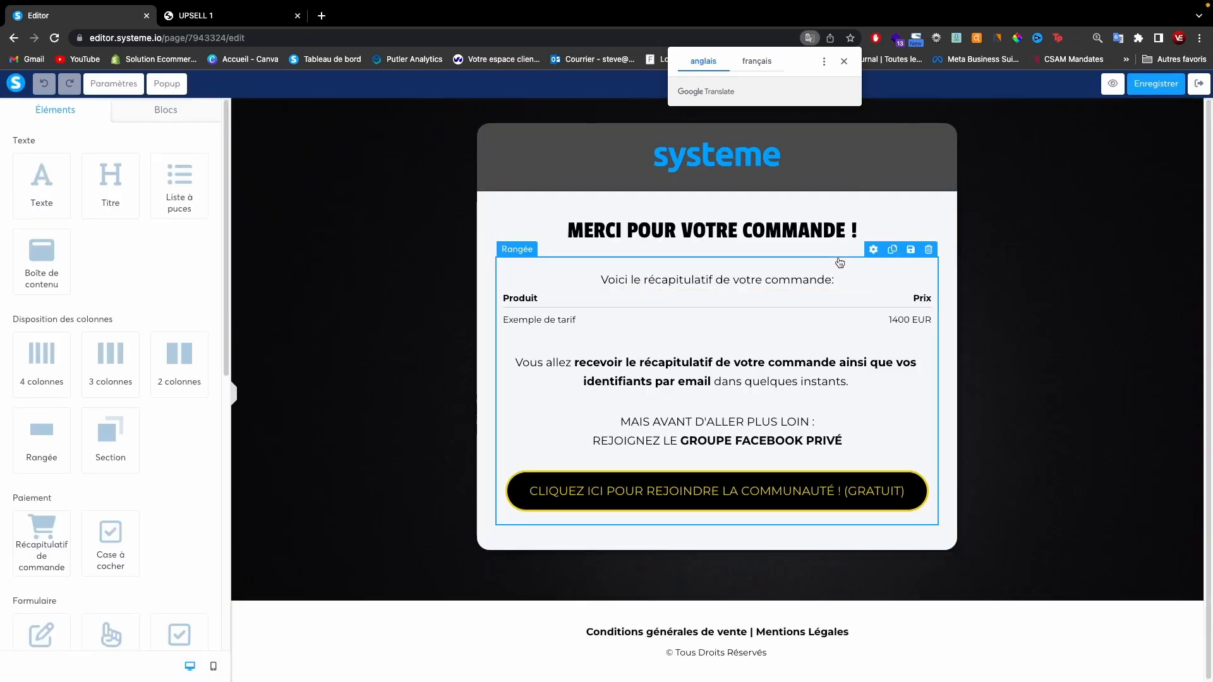
# Step: Replace the systeme logo in the thank-you page's header with an empty image element
pyautogui.click(714, 163)
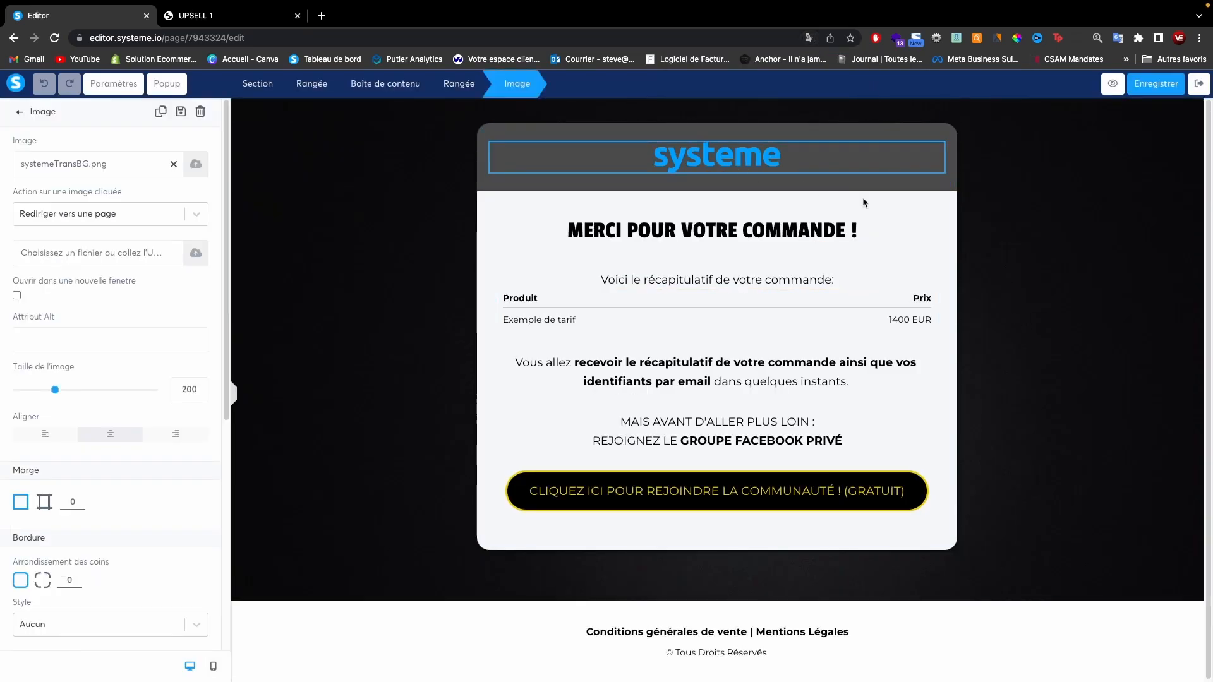
pyautogui.press('Escape')
pyautogui.click(935, 134)
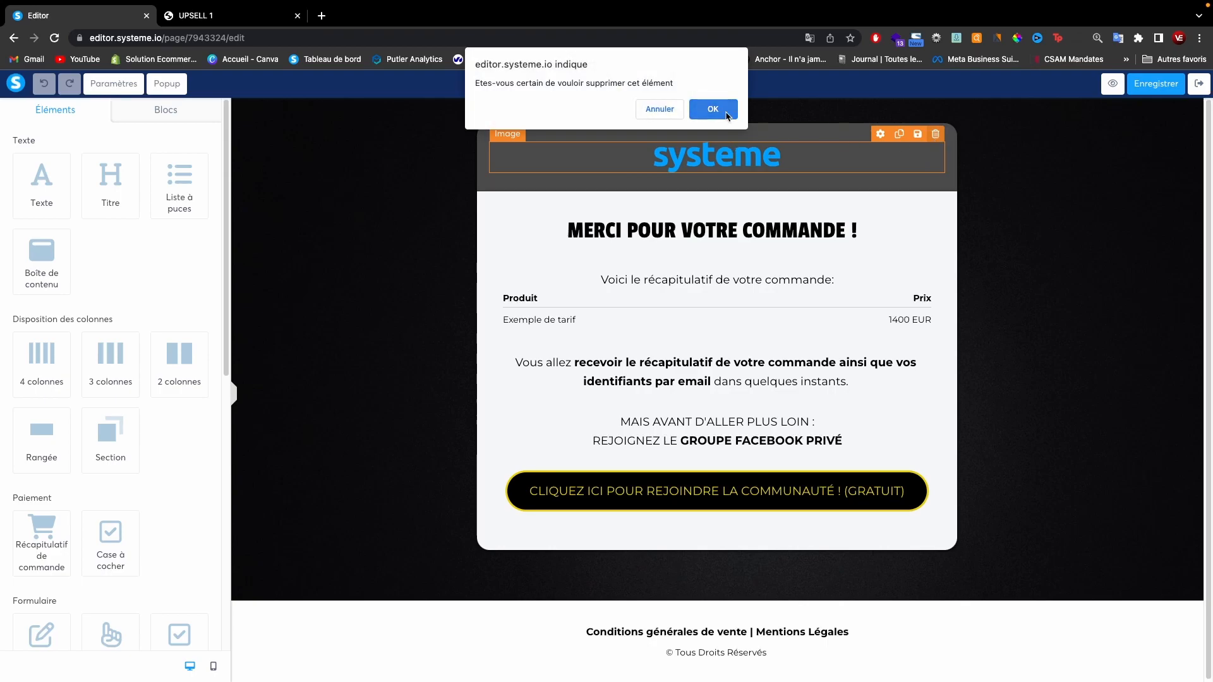
pyautogui.click(710, 109)
pyautogui.scroll(-4, 73, 506)
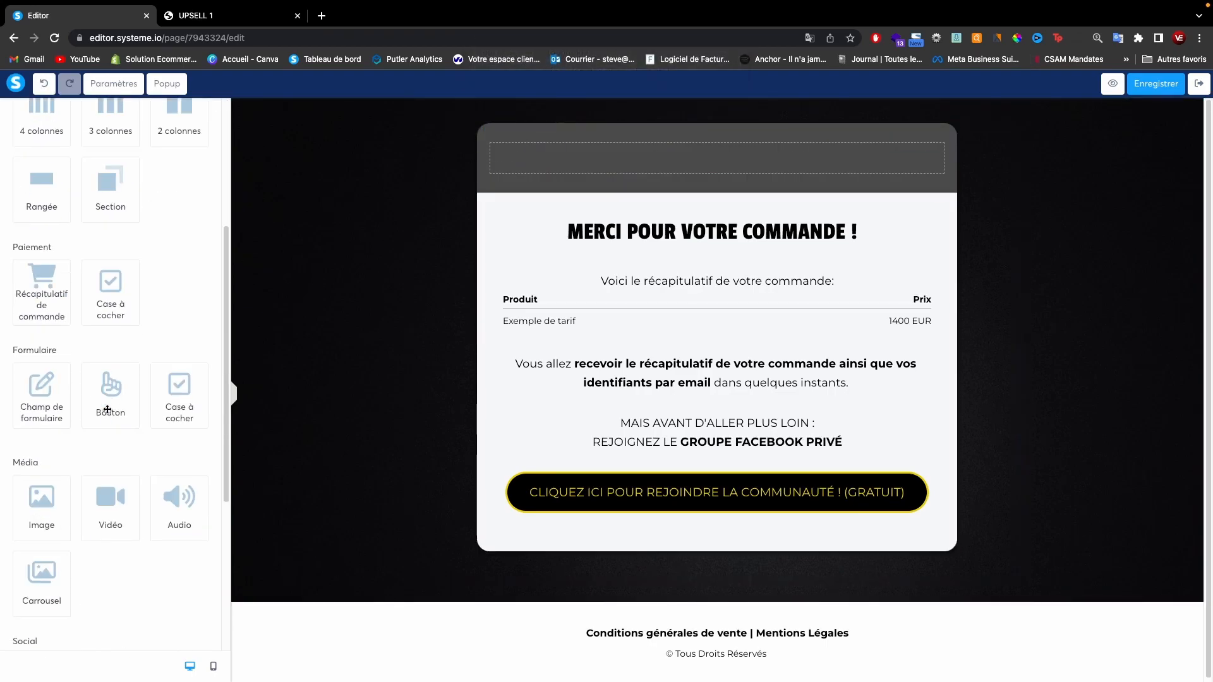
pyautogui.moveTo(65, 495); pyautogui.dragTo(619, 159)
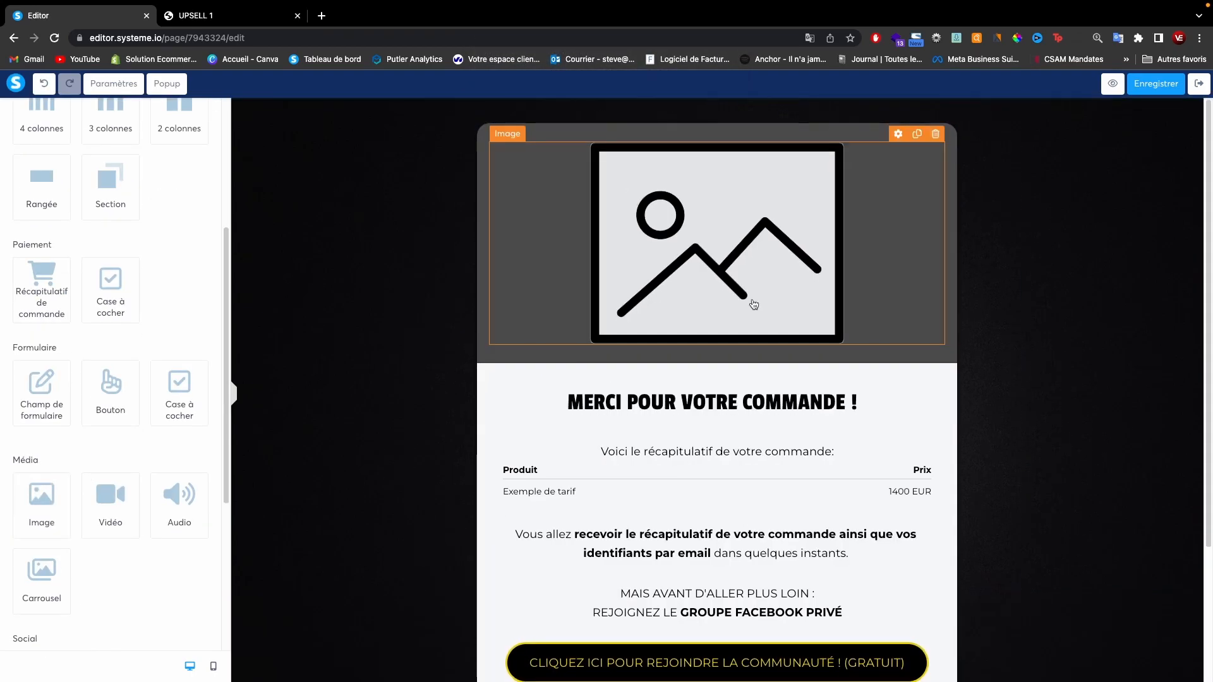
# Step: Delete the "CLIQUEZ ICI POUR REJOINDRE LA COMMUNAUTÉ ! (GRATUIT)" button from the thank-you page
pyautogui.scroll(-3, 768, 433)
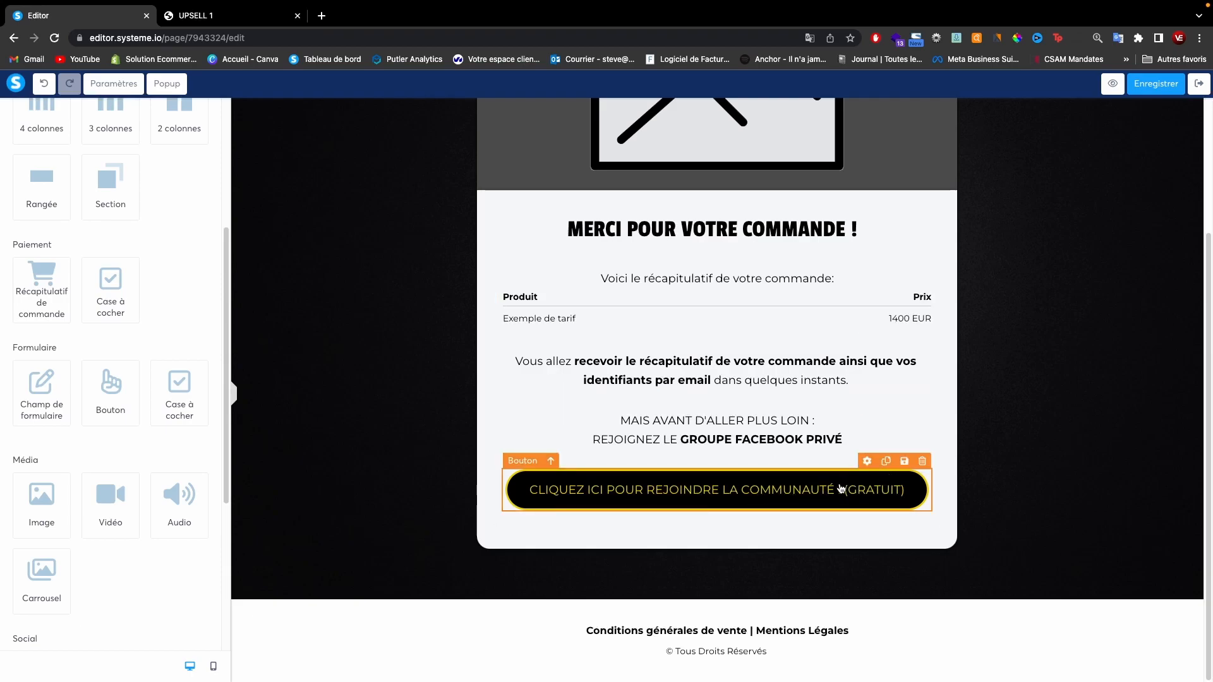
pyautogui.click(923, 465)
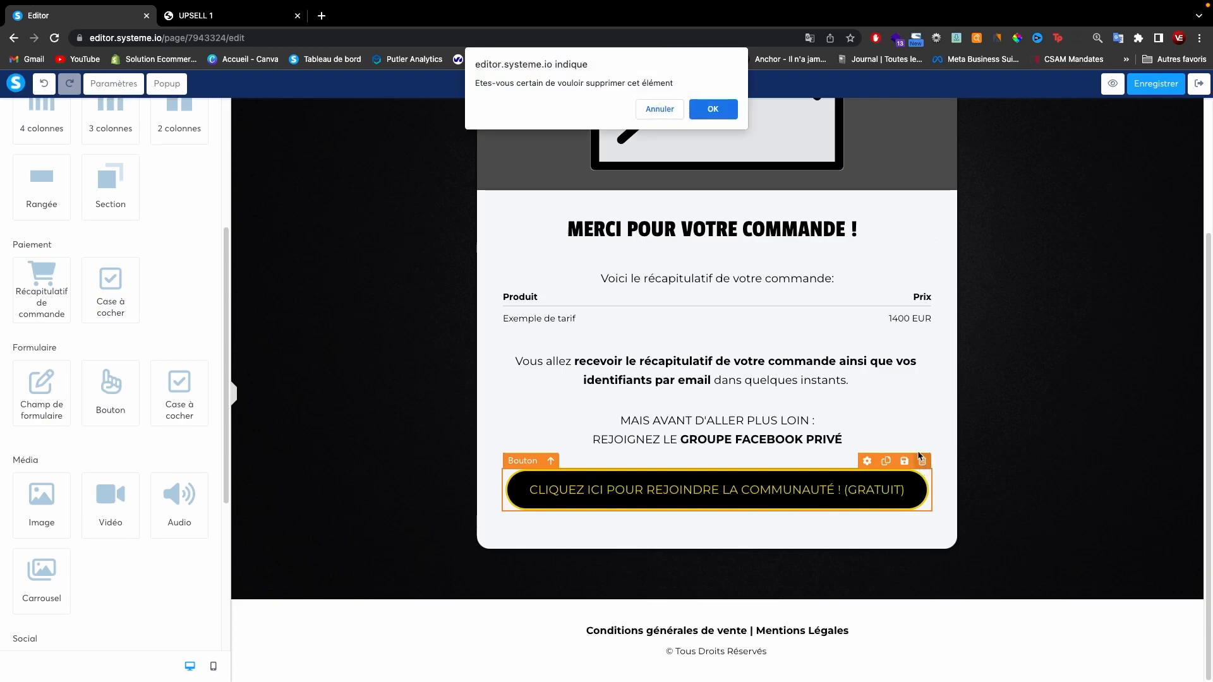
pyautogui.click(720, 114)
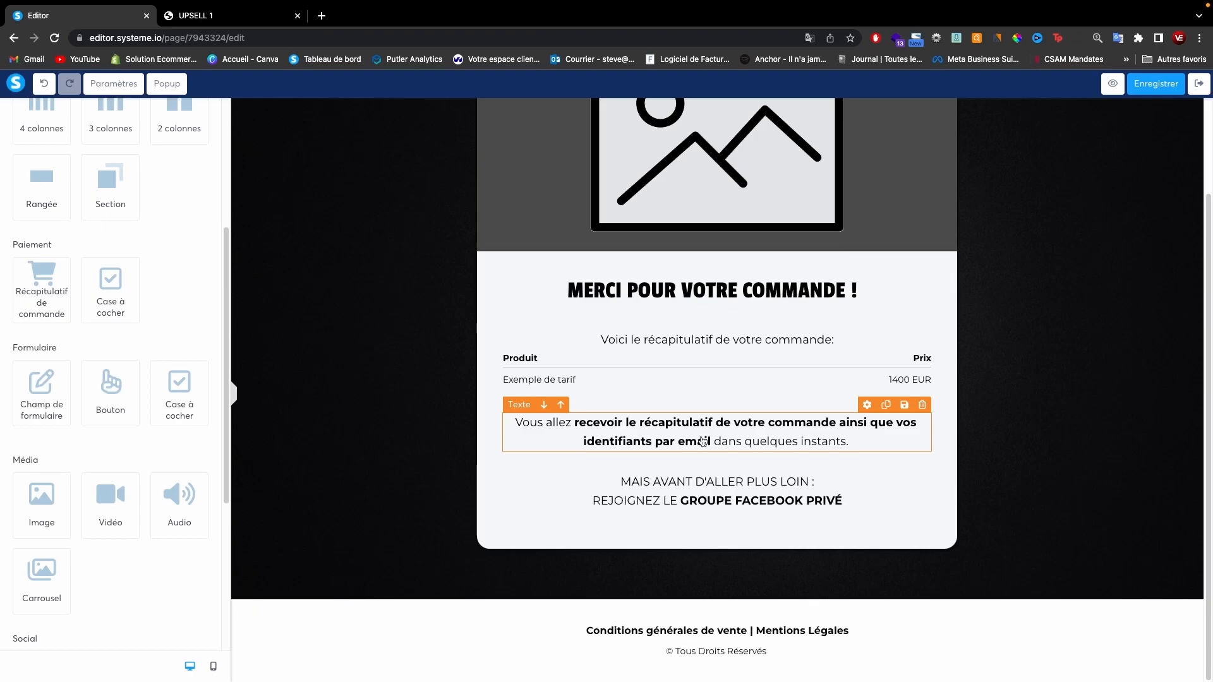
pyautogui.click(774, 430)
pyautogui.moveTo(515, 422); pyautogui.dragTo(894, 445)
pyautogui.click(782, 484)
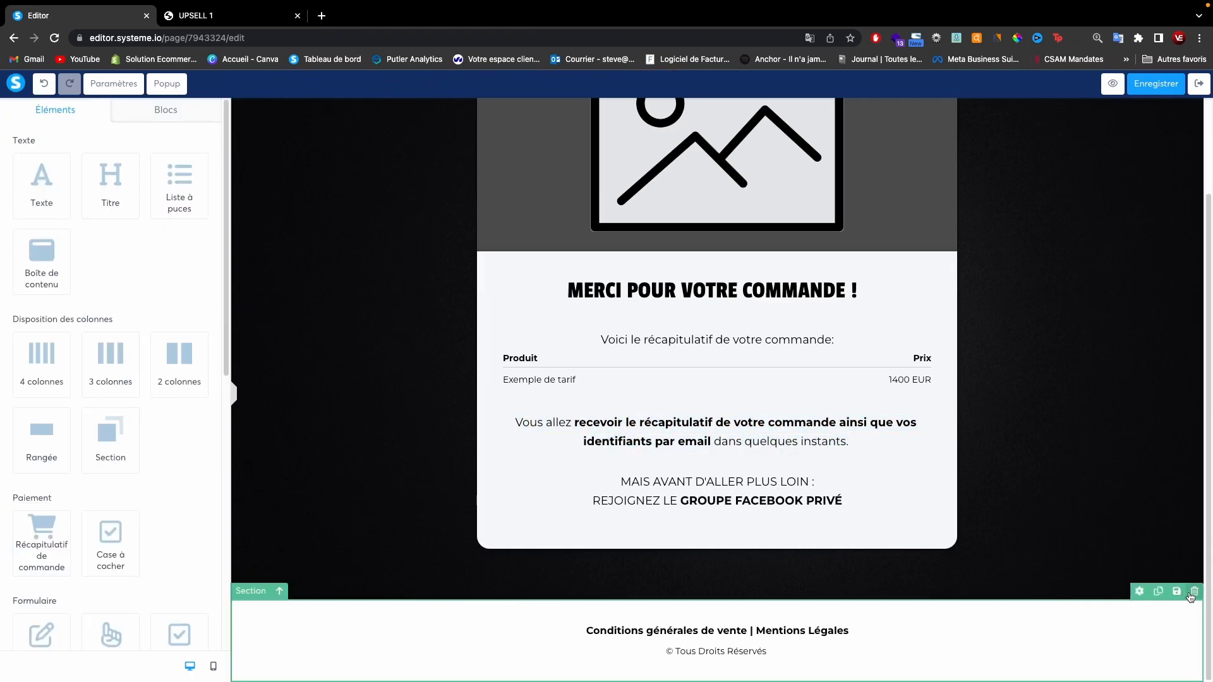
# Step: Delete the footer section with the legal mentions, then save the thank-you page and leave the editor
pyautogui.click(1194, 592)
pyautogui.click(700, 111)
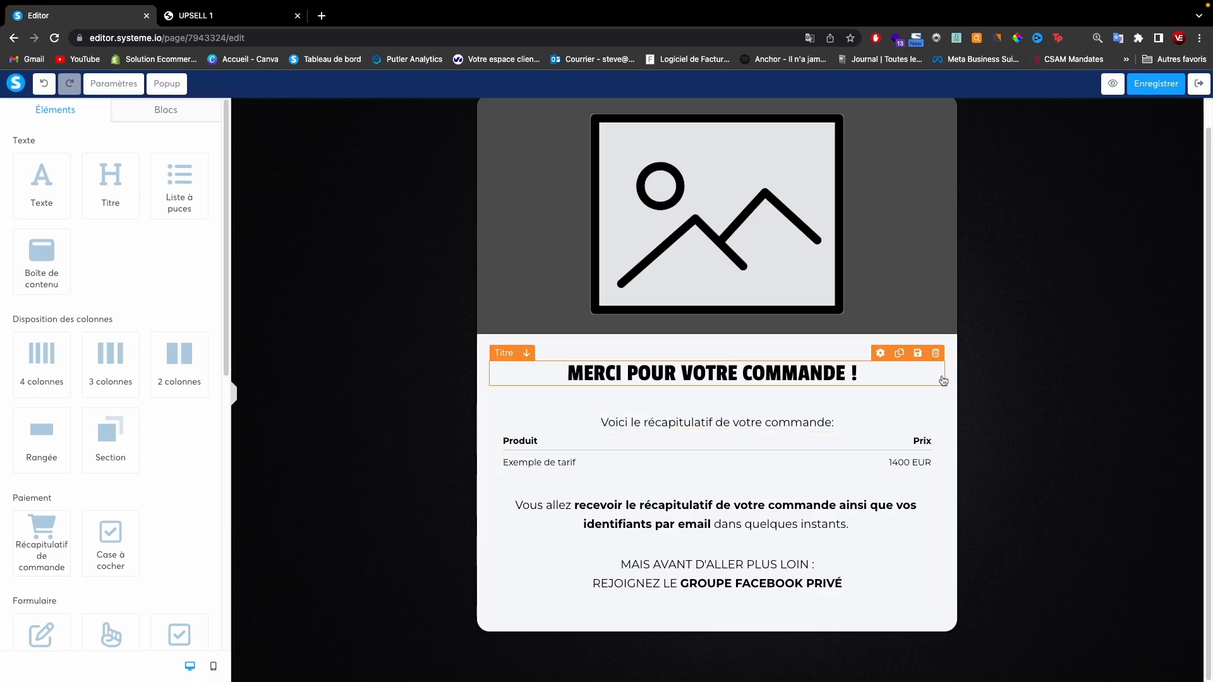
pyautogui.click(1151, 89)
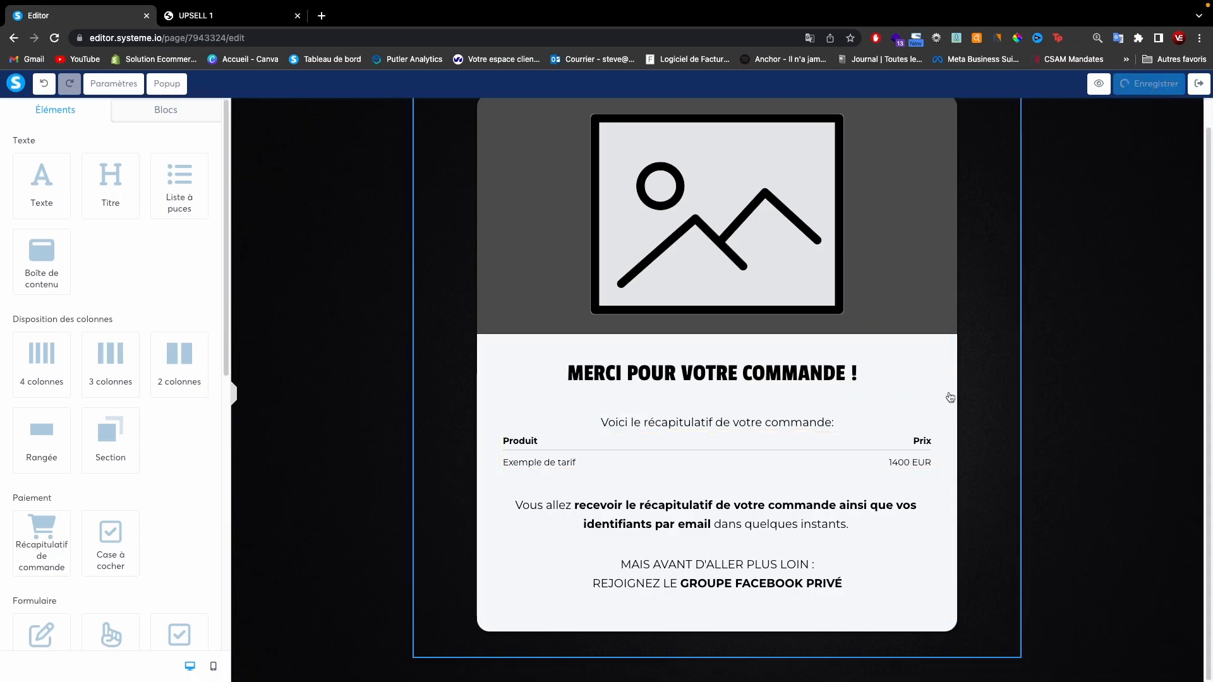
pyautogui.click(1198, 83)
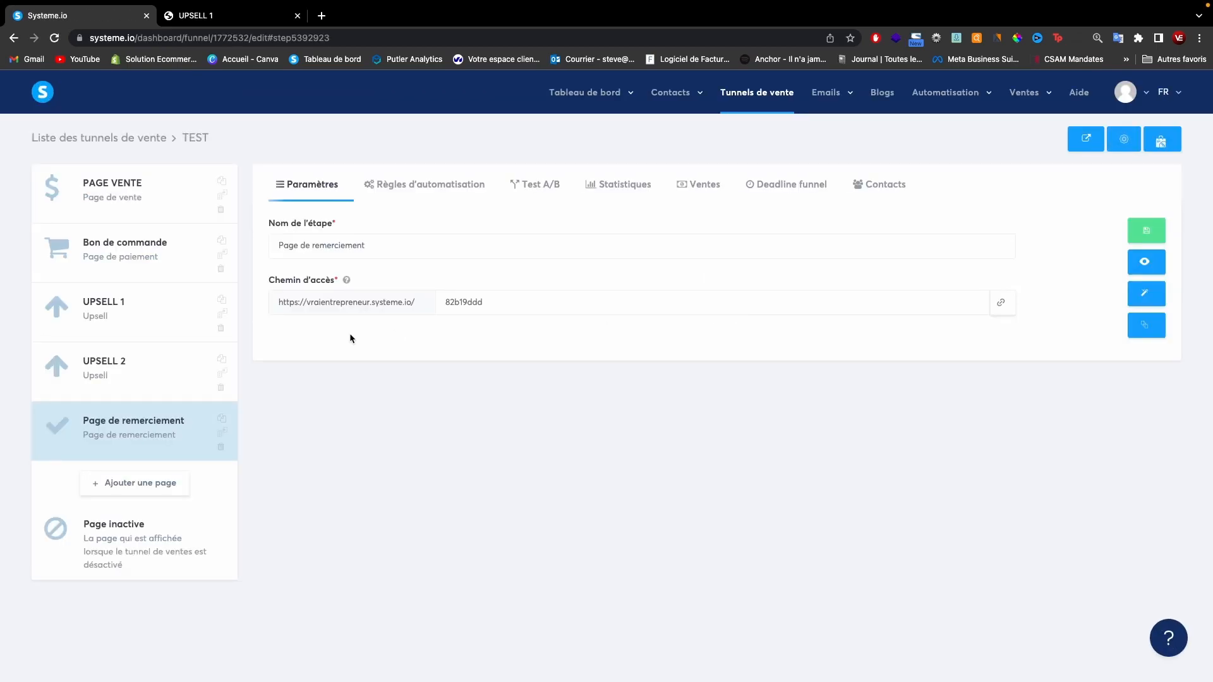
pyautogui.click(163, 188)
pyautogui.click(167, 262)
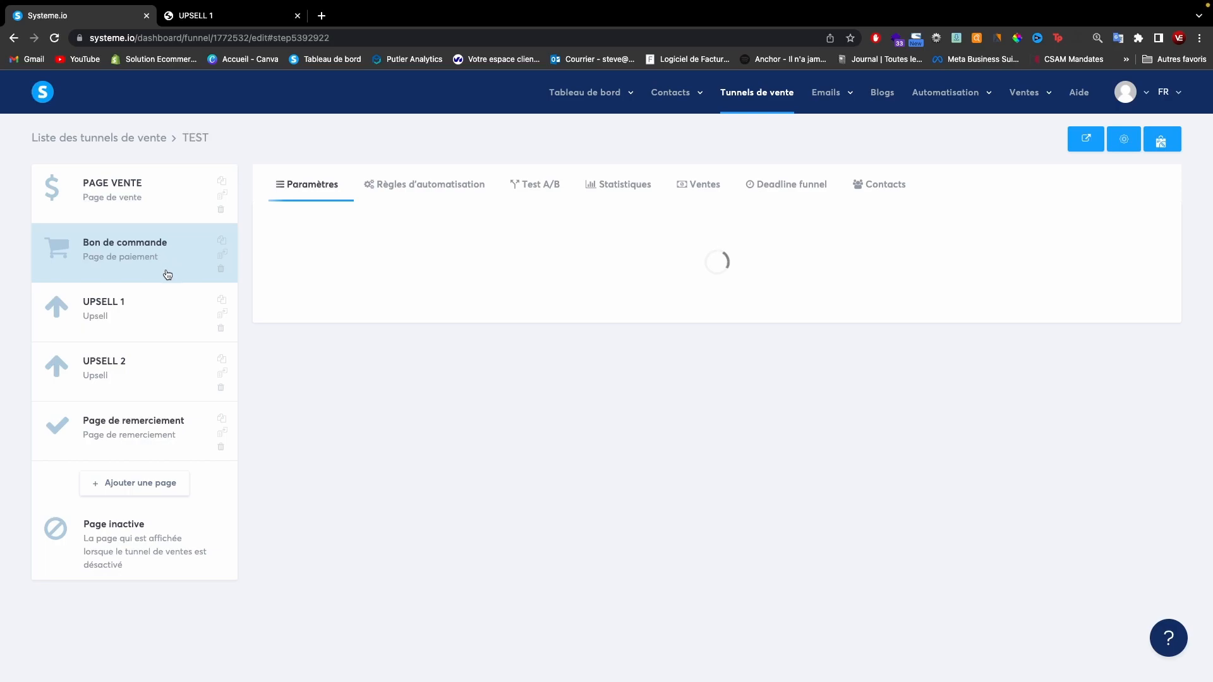
pyautogui.click(157, 324)
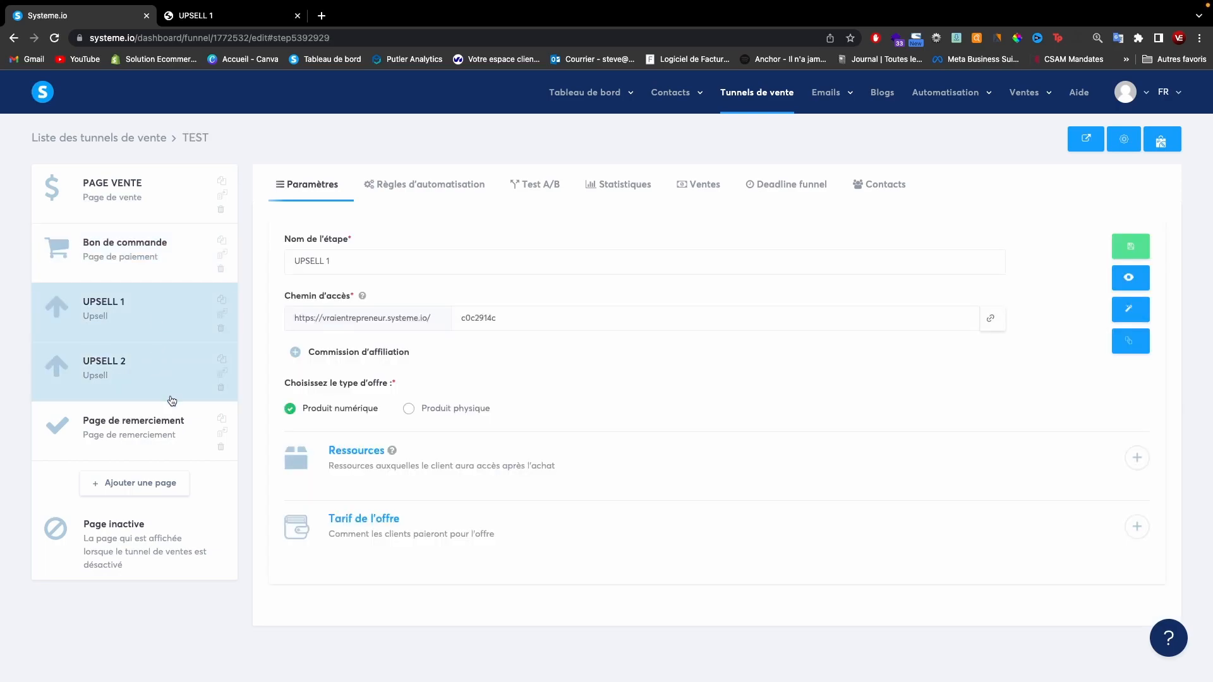
pyautogui.click(173, 426)
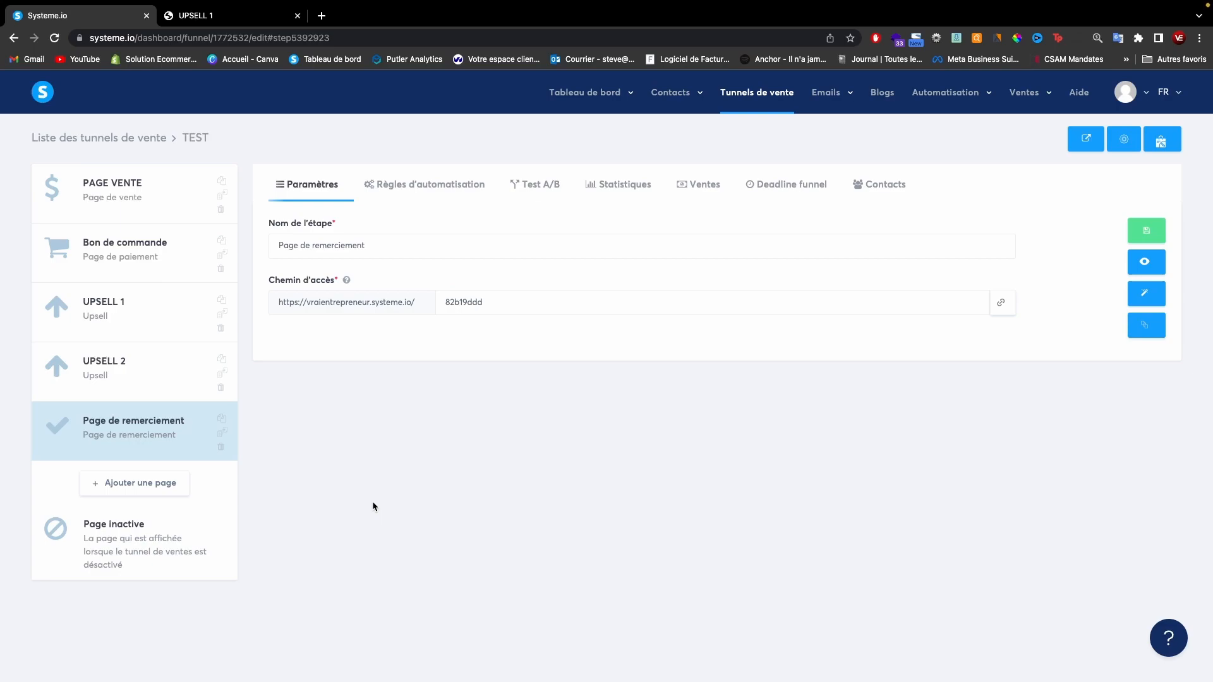
# Step: Copy the access link of the PAGE VENTE step
pyautogui.click(149, 207)
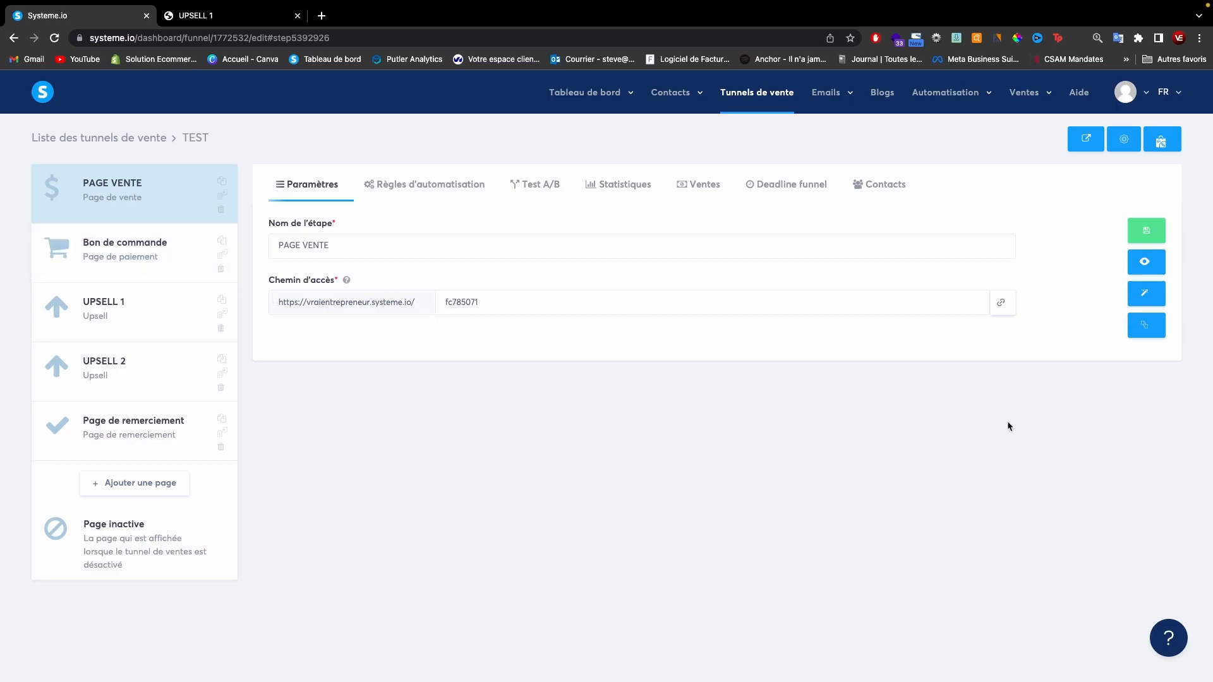
pyautogui.click(1002, 306)
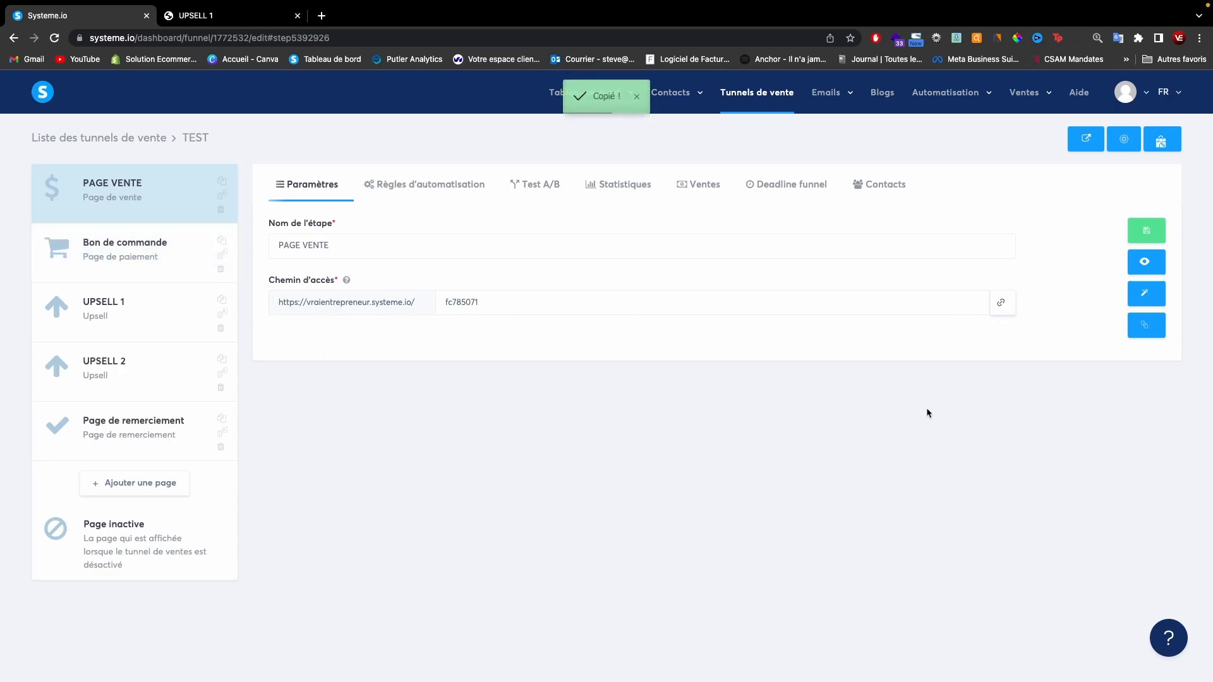